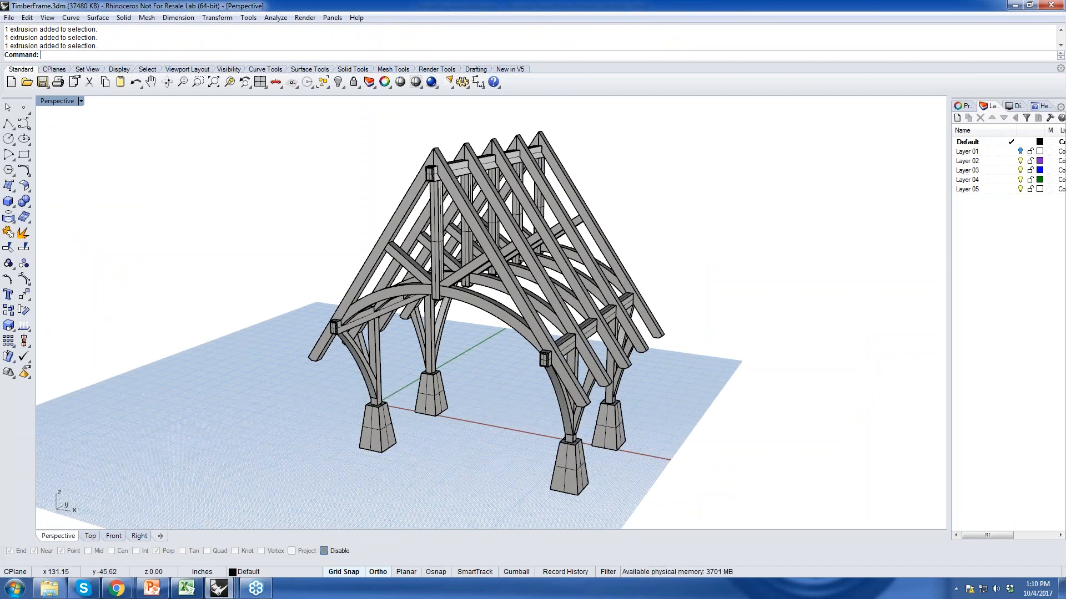
# - Highlight the four pedestal bases under the timber frame, clear the selection, and examine the structure from several angles
pyautogui.moveTo(494, 444); pyautogui.dragTo(494, 389, button='right')
pyautogui.moveTo(620, 485); pyautogui.dragTo(349, 444)
pyautogui.click(502, 434)
pyautogui.moveTo(491, 287); pyautogui.dragTo(488, 328, button='right')
pyautogui.moveTo(643, 133); pyautogui.dragTo(635, 136, button='right')
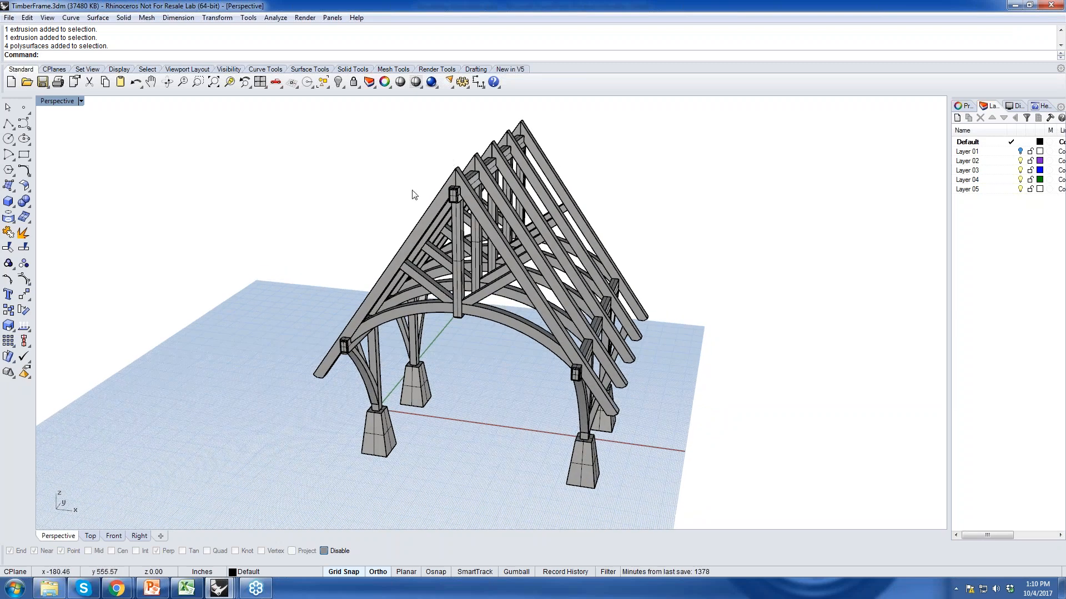
pyautogui.moveTo(439, 166); pyautogui.dragTo(405, 161, button='right')
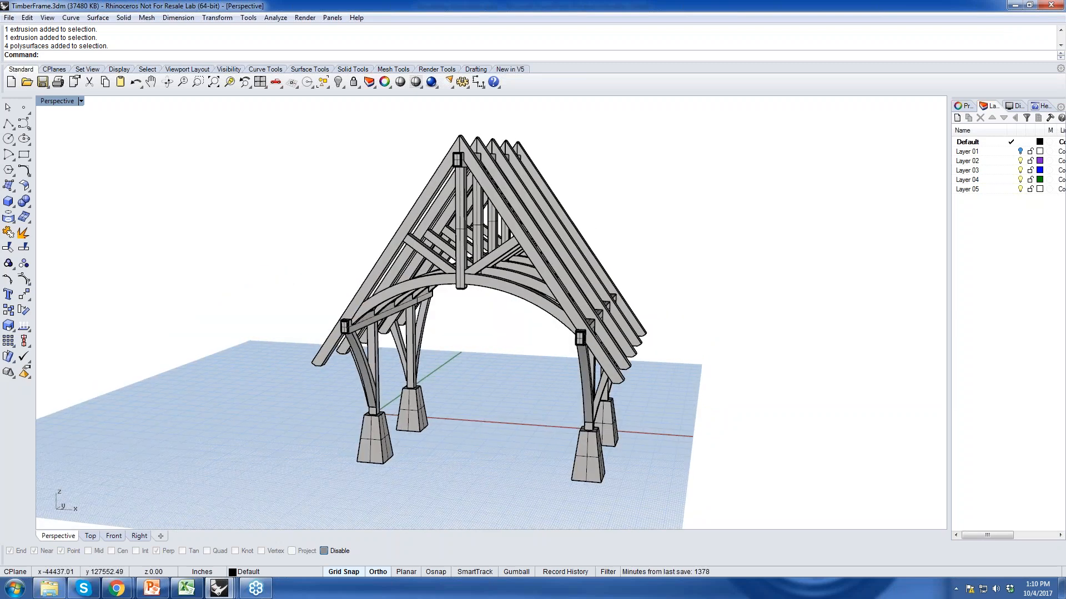
# - Start the SnSPro command, add a new scenario alongside the gravity and wind scenarios, and open it
pyautogui.write('SnSPro')
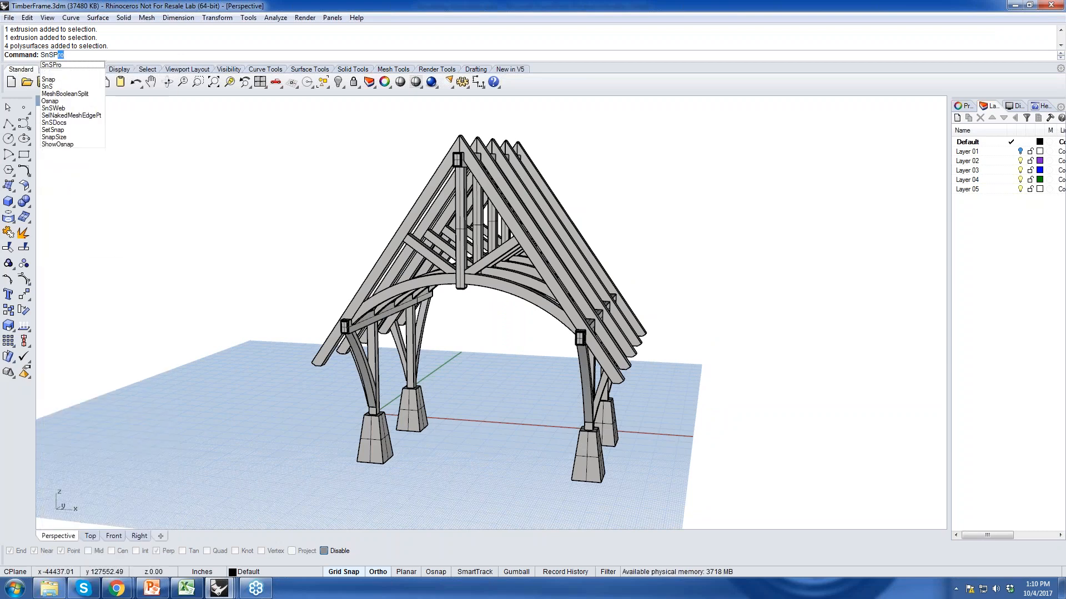
pyautogui.press('Return')
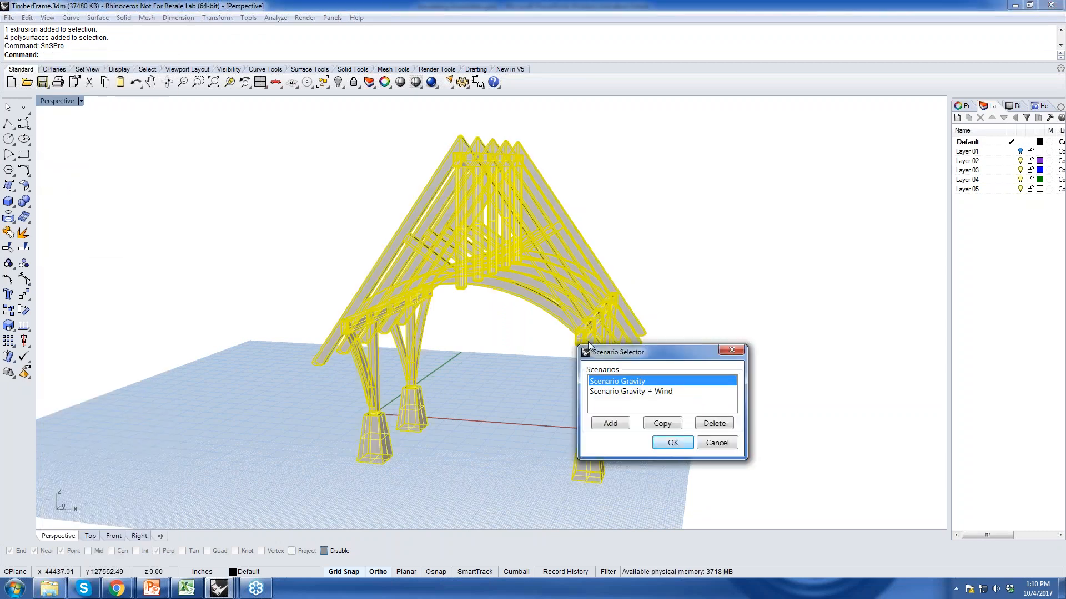
pyautogui.moveTo(652, 351); pyautogui.dragTo(734, 157)
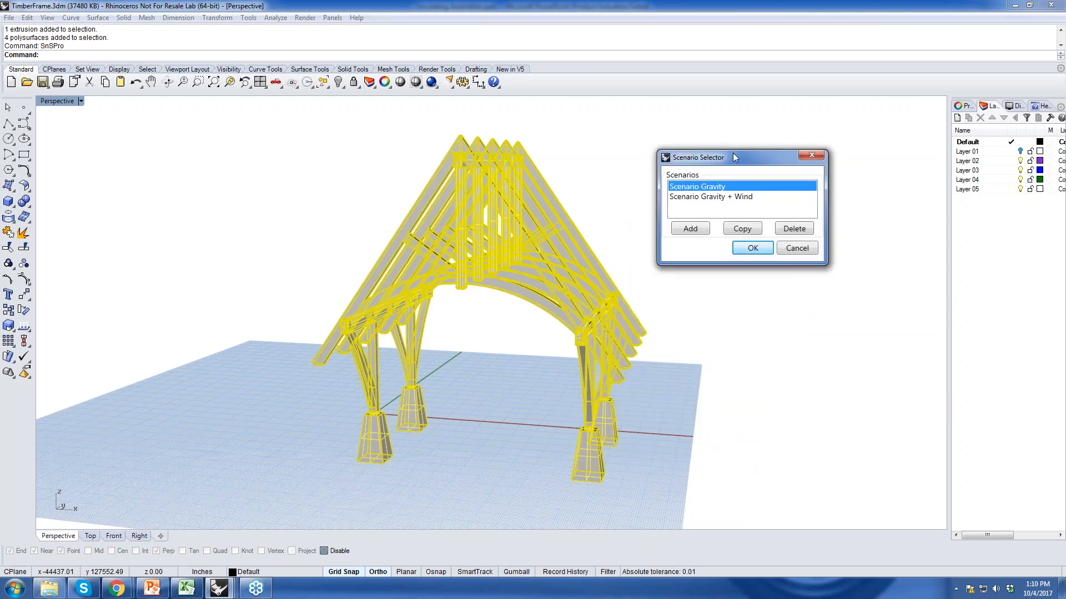
pyautogui.click(699, 231)
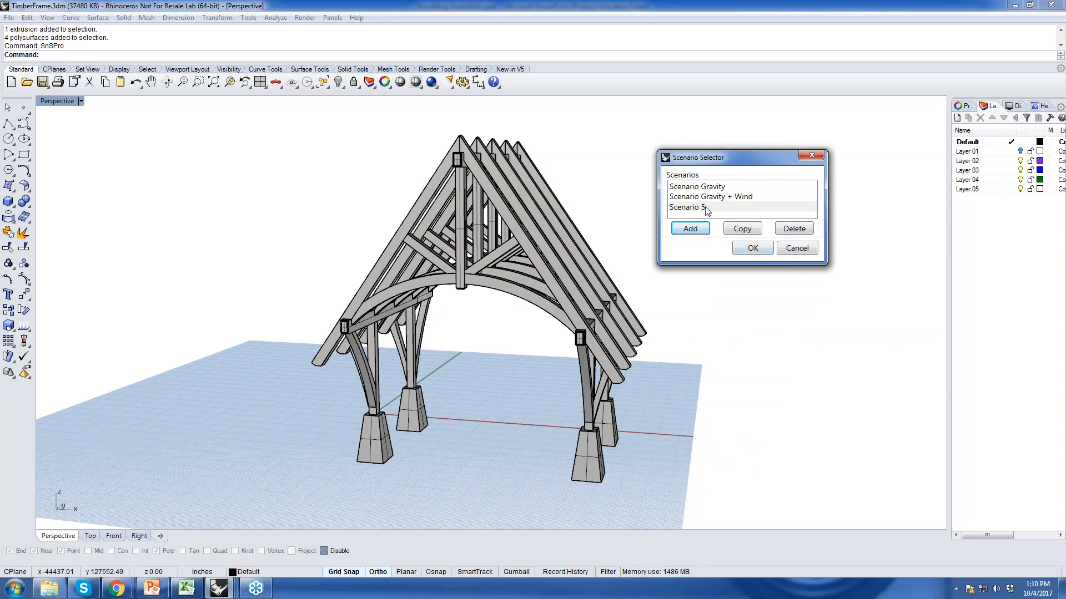
pyautogui.click(705, 208)
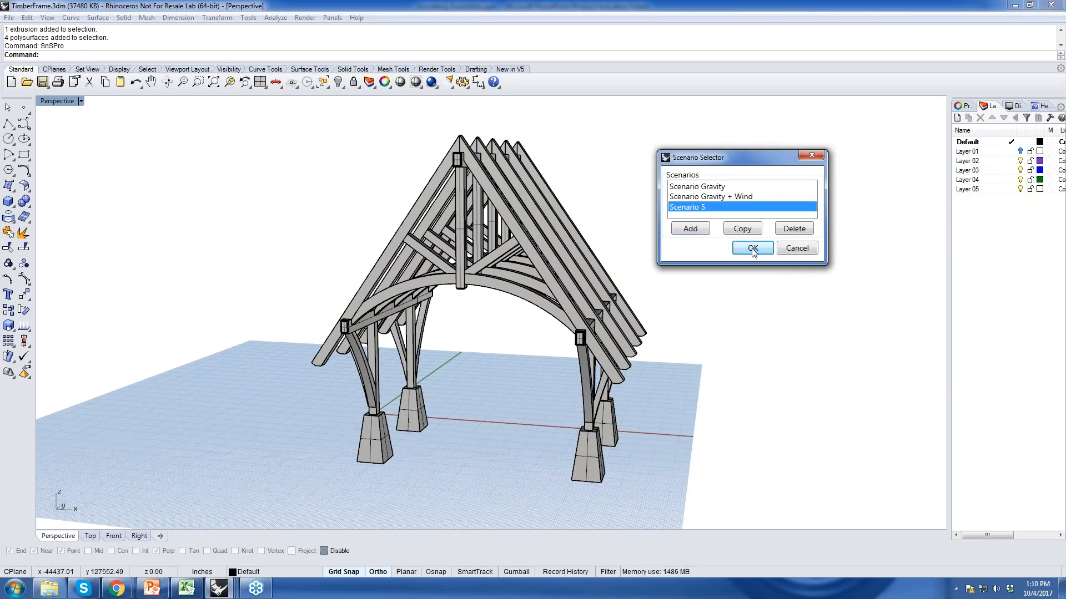
pyautogui.click(753, 249)
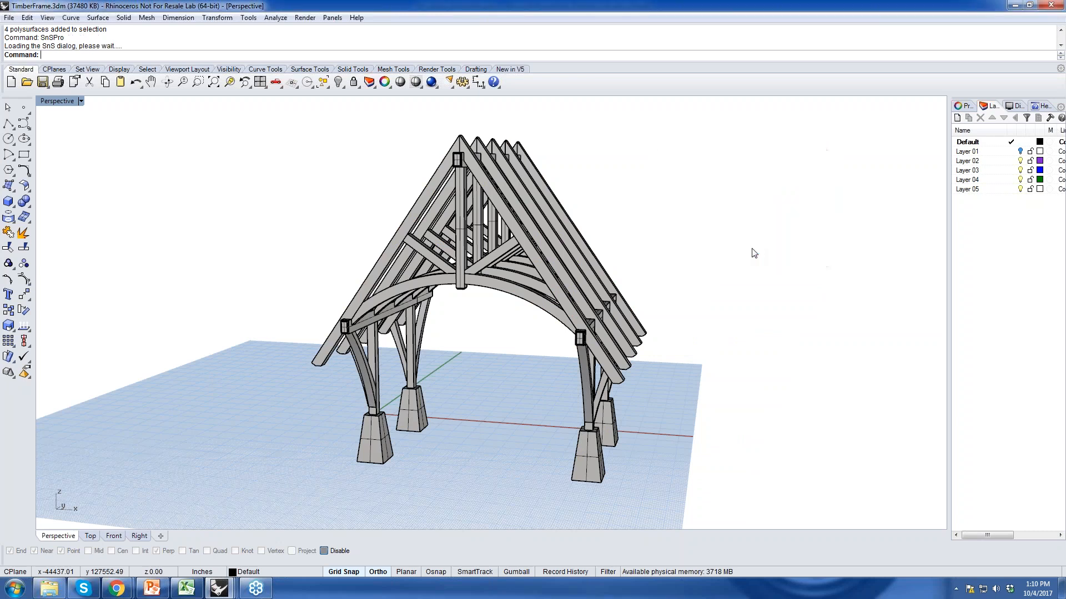
# - Rename the scenario as Scenario Novedge
pyautogui.moveTo(654, 186); pyautogui.dragTo(799, 64)
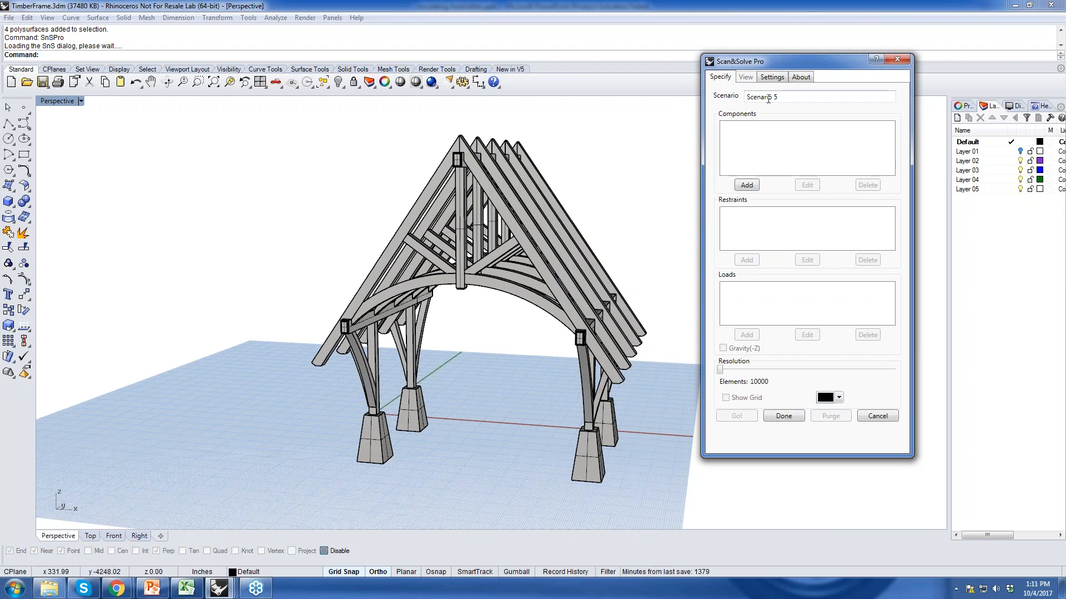
pyautogui.moveTo(773, 98); pyautogui.dragTo(802, 98)
pyautogui.write('Novedge')
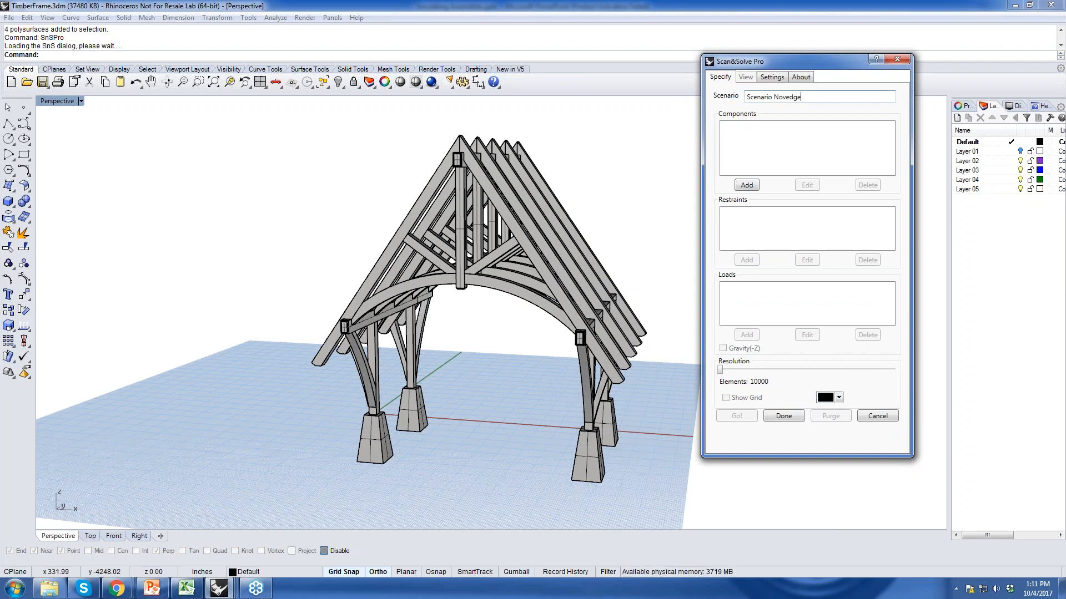
pyautogui.moveTo(766, 62); pyautogui.dragTo(802, 46)
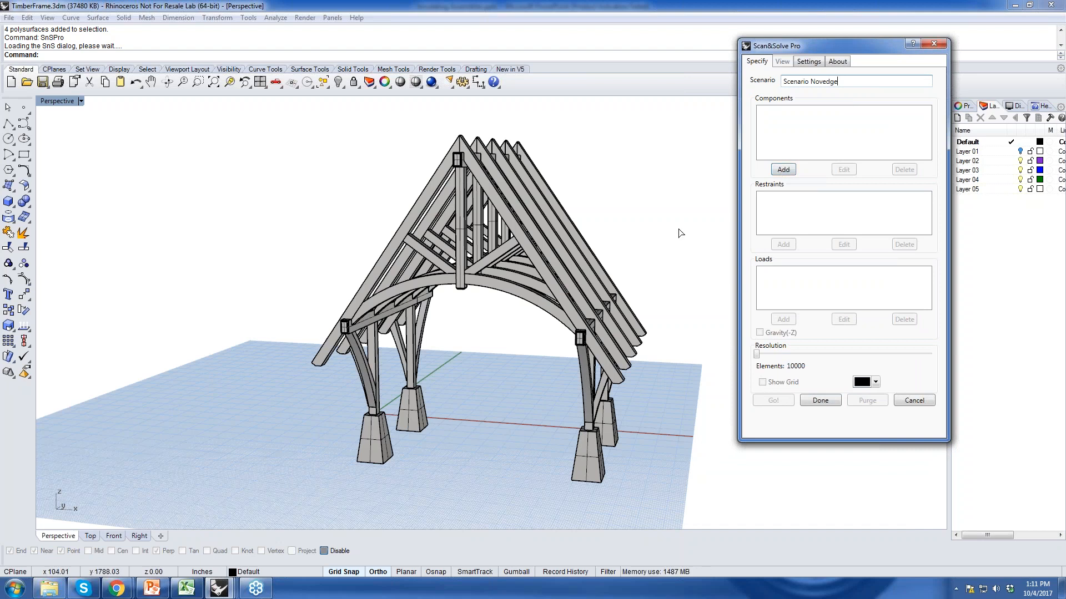
# - Add all timber members above the pedestal bases as components of the scenario, leaving the four bases out
pyautogui.moveTo(614, 257); pyautogui.dragTo(667, 356, button='right')
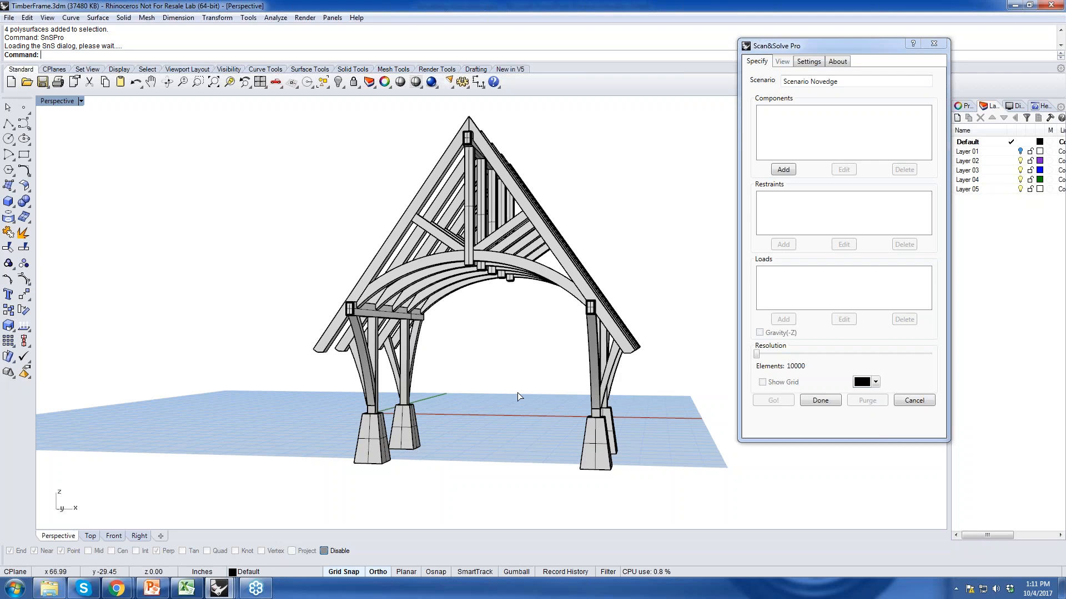
pyautogui.moveTo(628, 219)
pyautogui.mouseDown(button='right')
pyautogui.moveTo(618, 238)
pyautogui.moveTo(628, 257)
pyautogui.moveTo(638, 236)
pyautogui.mouseUp(button='right')
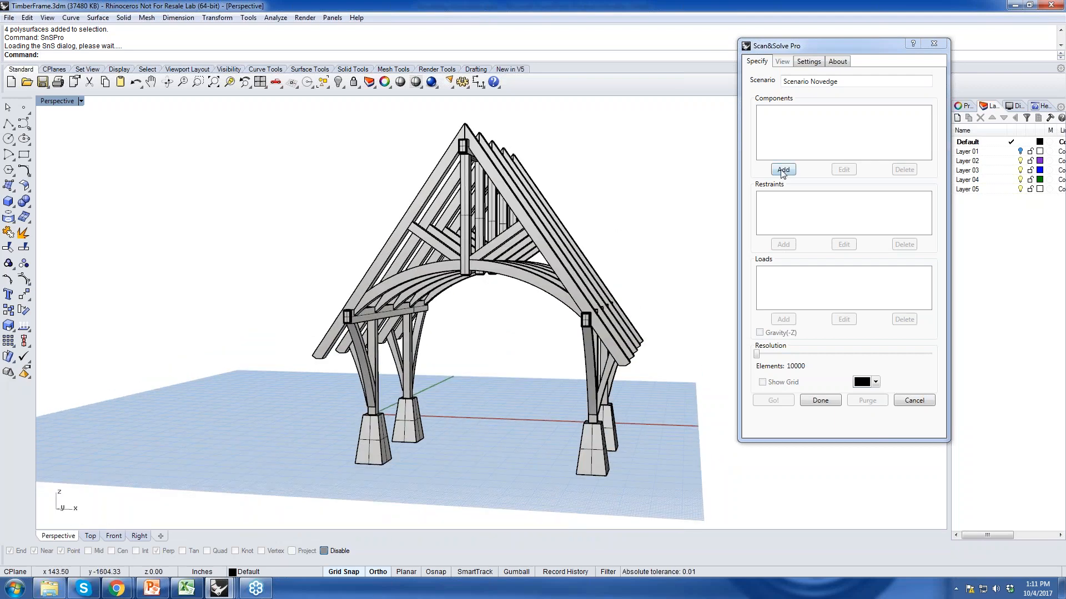
pyautogui.click(782, 171)
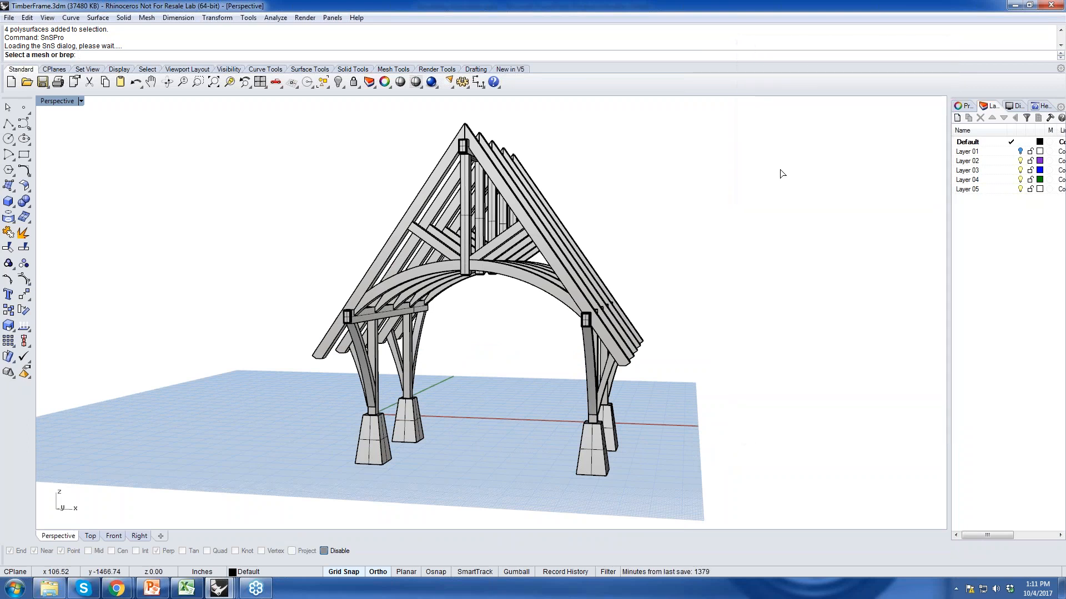
pyautogui.moveTo(659, 115); pyautogui.dragTo(309, 340)
pyautogui.moveTo(267, 388); pyautogui.dragTo(266, 389)
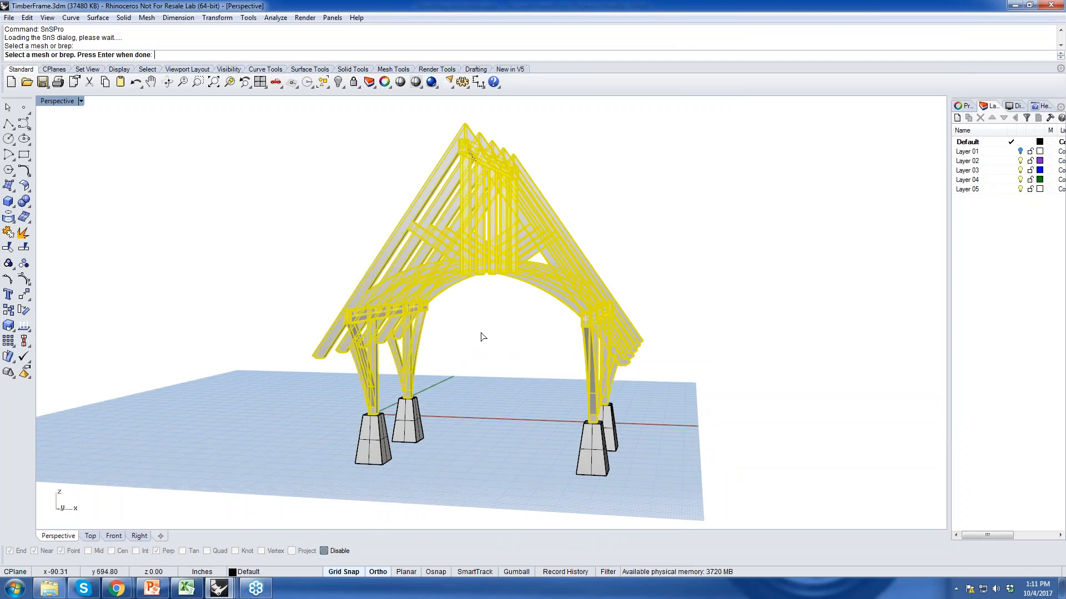
pyautogui.press('Return')
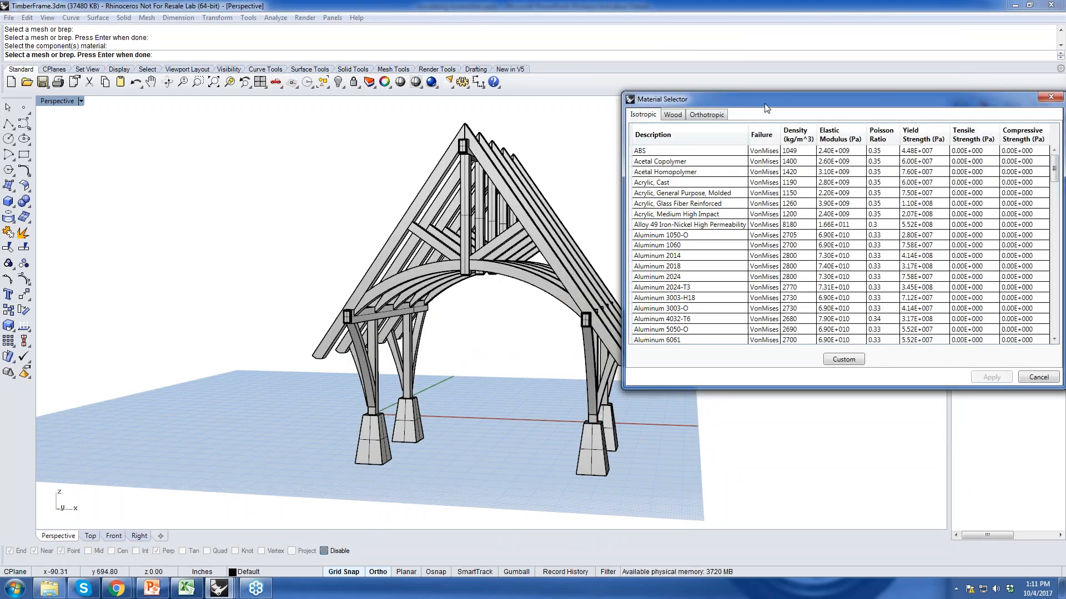
# - Look through the isotropic, orthotropic and wood materials and choose Cedar, Western Red for the timber components
pyautogui.moveTo(744, 105); pyautogui.dragTo(630, 84)
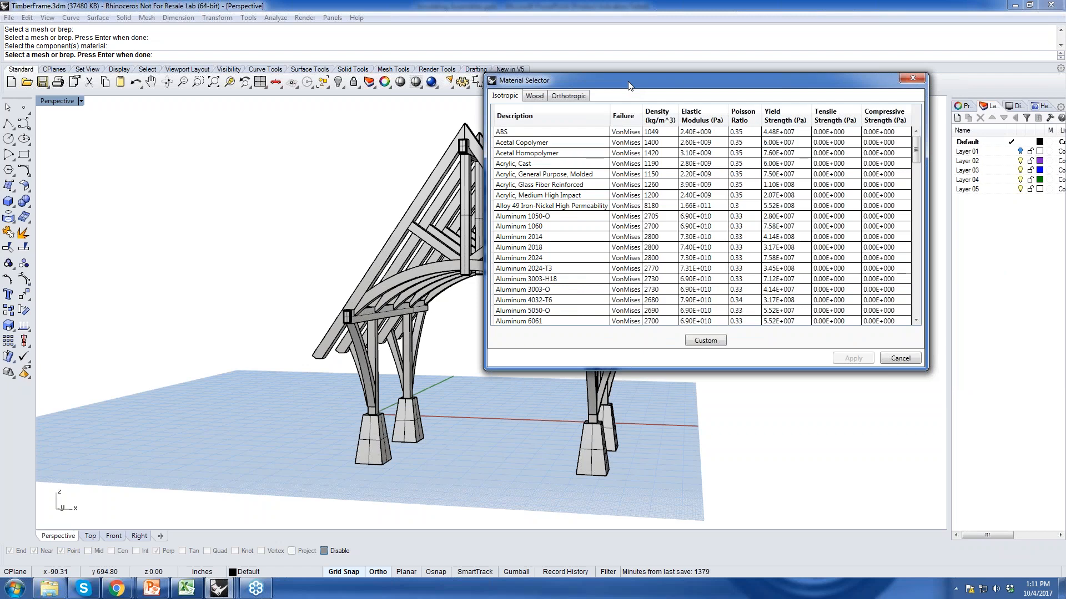
pyautogui.moveTo(917, 173); pyautogui.dragTo(941, 145)
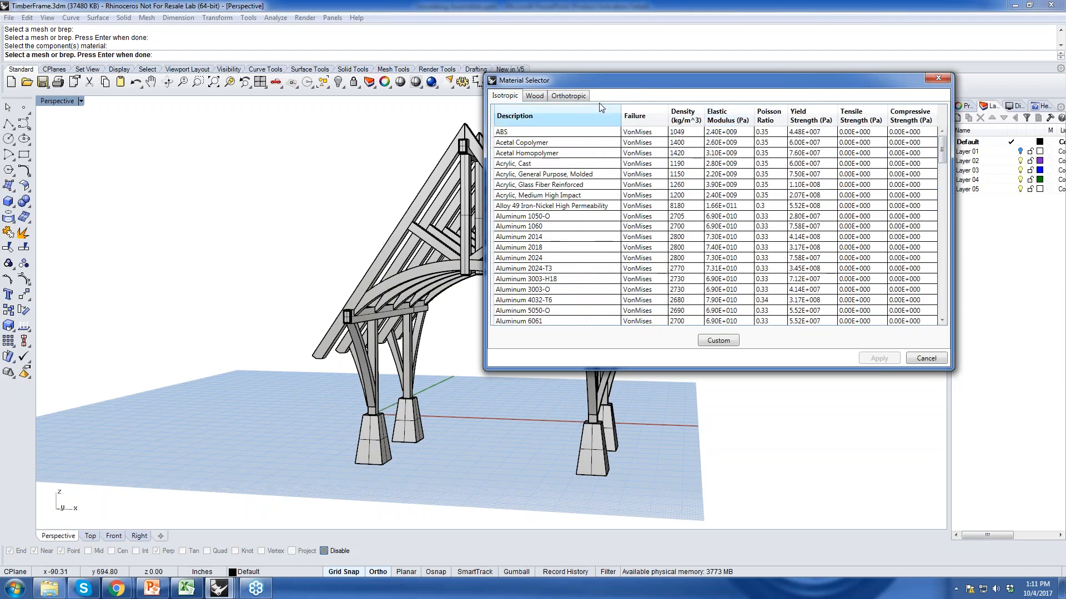
pyautogui.click(534, 96)
pyautogui.click(568, 97)
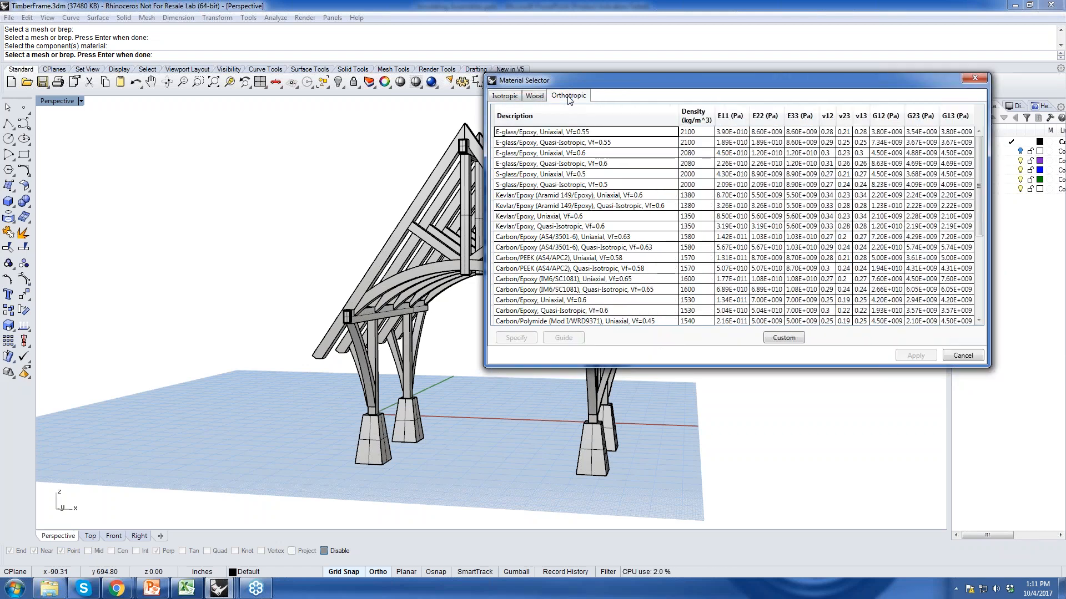
pyautogui.click(535, 97)
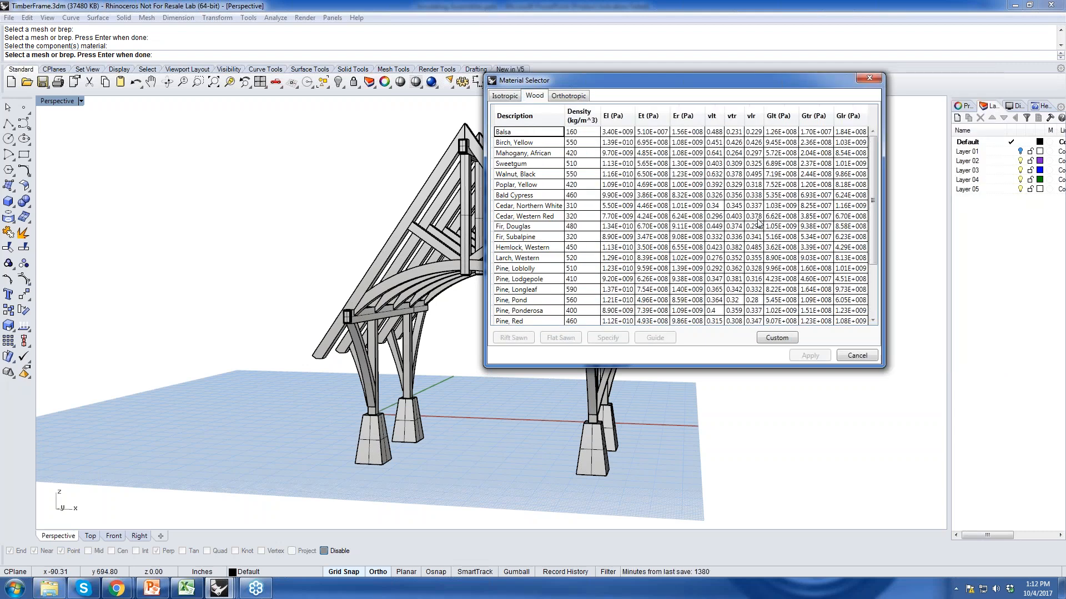
pyautogui.moveTo(874, 187); pyautogui.dragTo(870, 230)
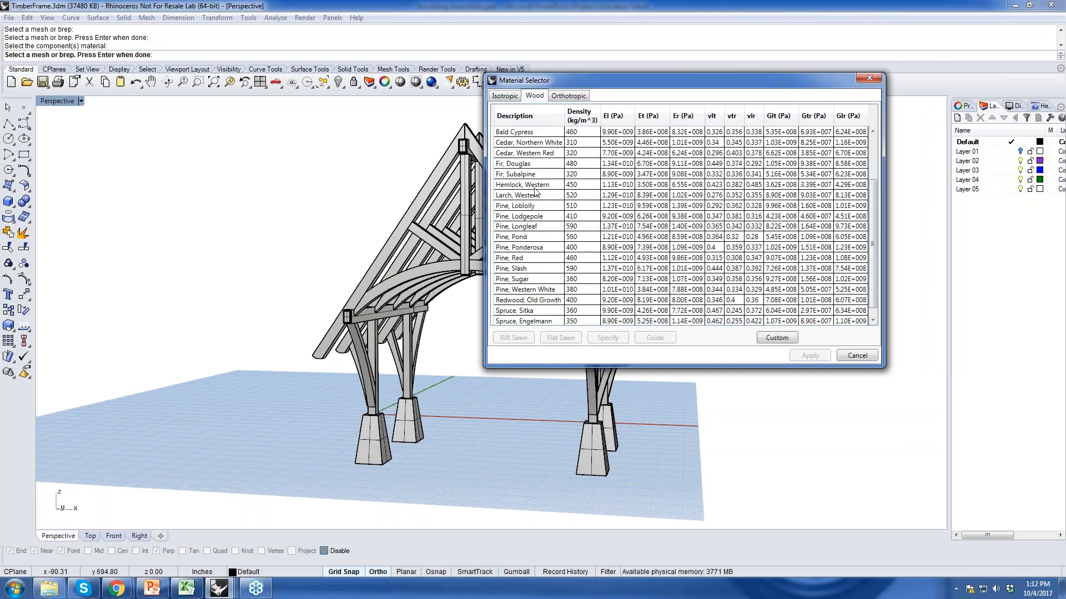
pyautogui.click(534, 156)
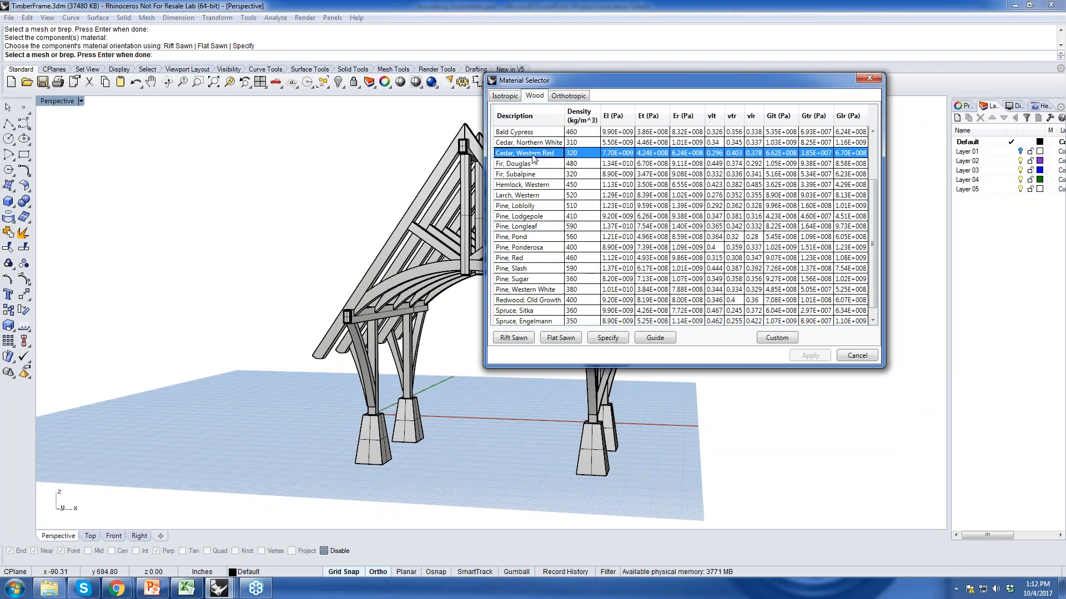
pyautogui.moveTo(615, 88); pyautogui.dragTo(680, 80)
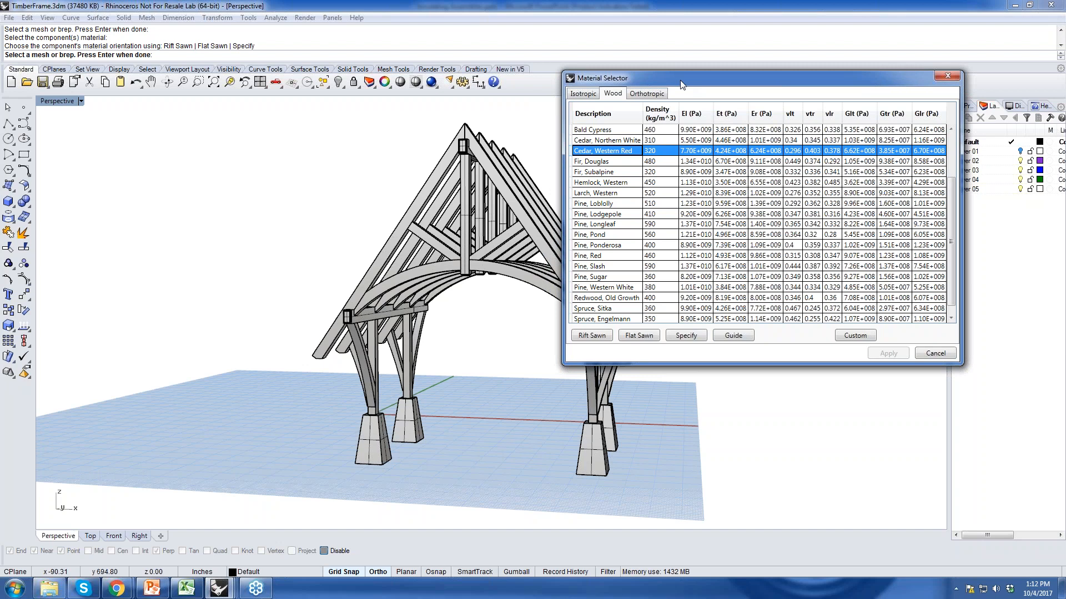
pyautogui.moveTo(689, 83); pyautogui.dragTo(705, 62)
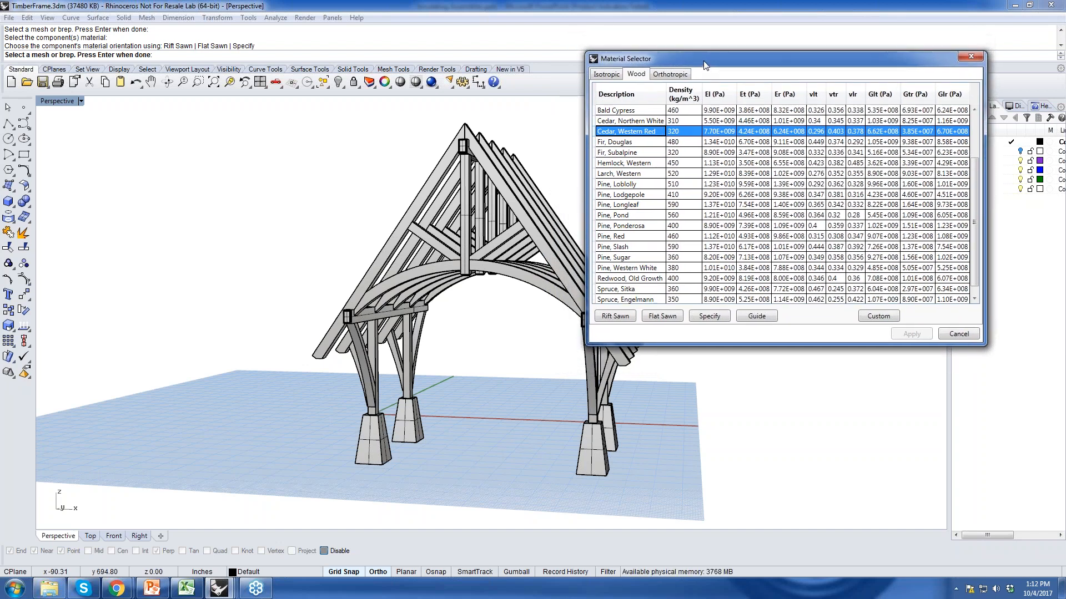
# - Use Rift Sawn orientation and define the front vertical king post's grain with a vertical long direction and a horizontal radial direction
pyautogui.click(617, 316)
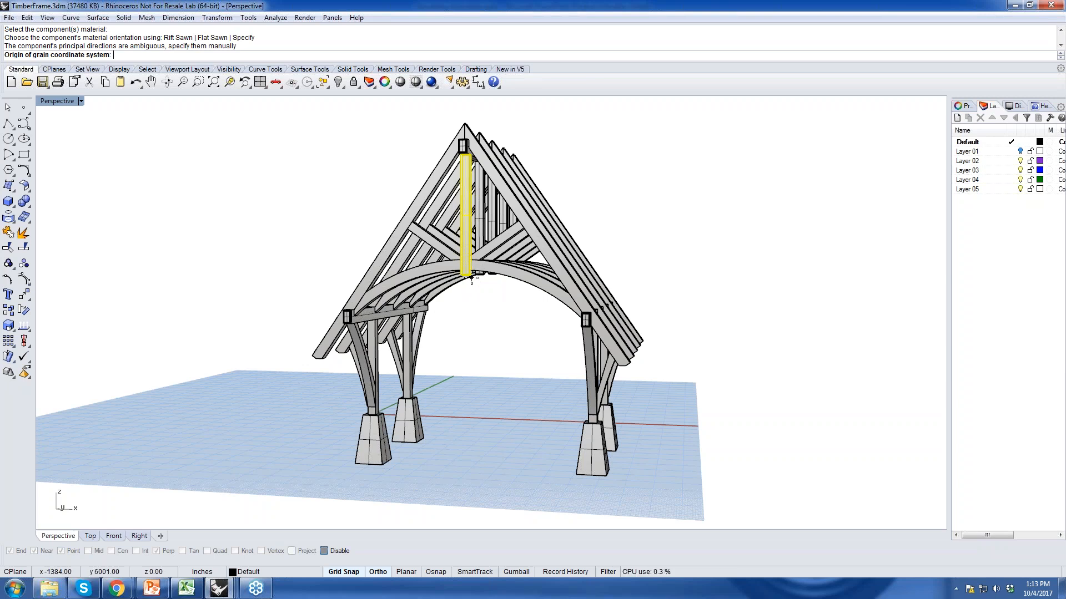
pyautogui.doubleClick(58, 101)
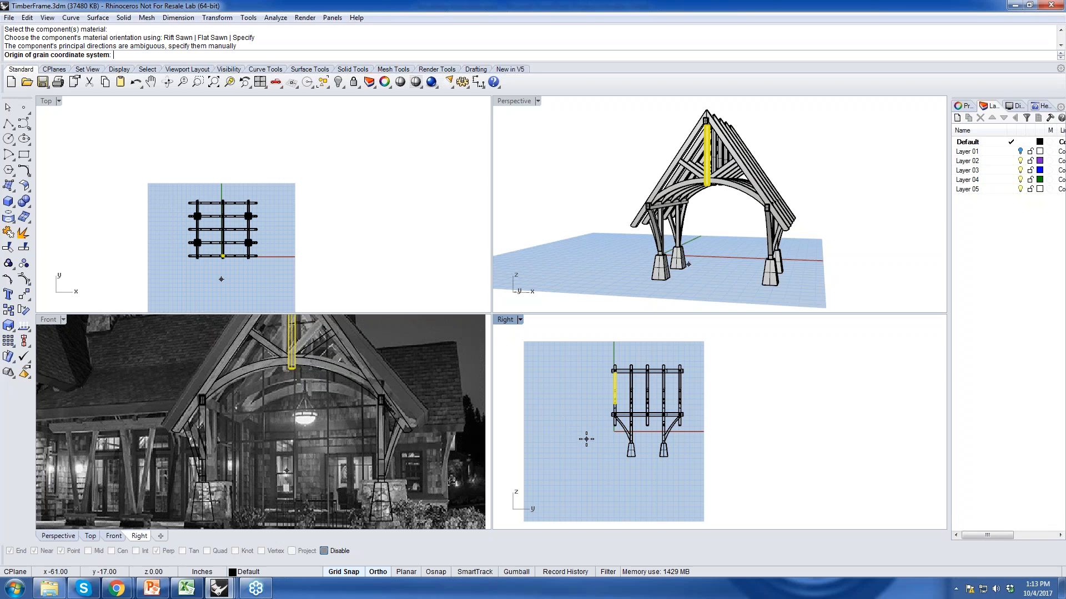
pyautogui.click(586, 439)
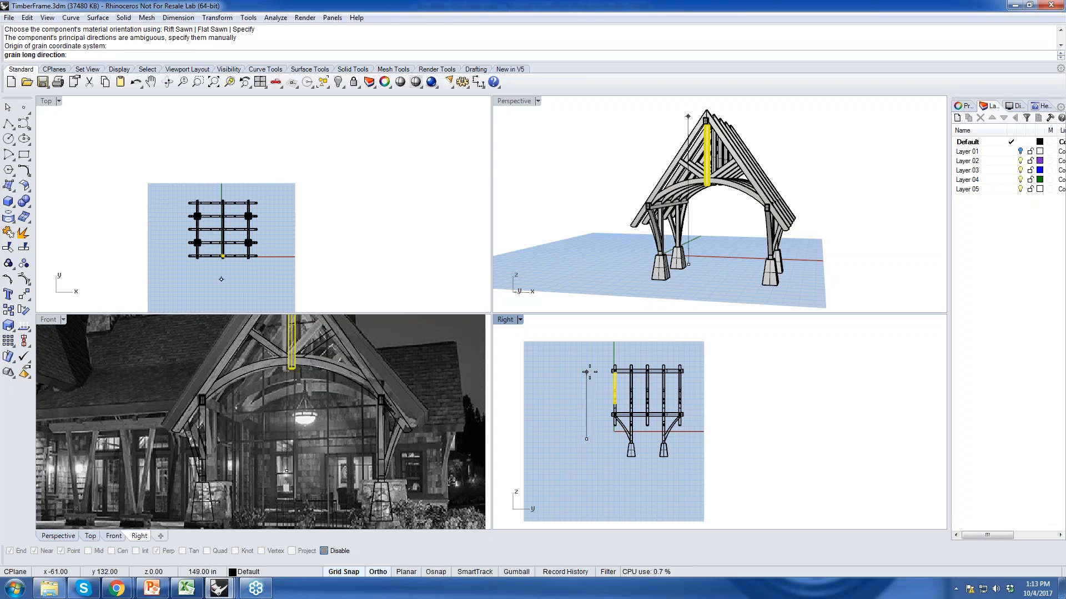
pyautogui.click(587, 372)
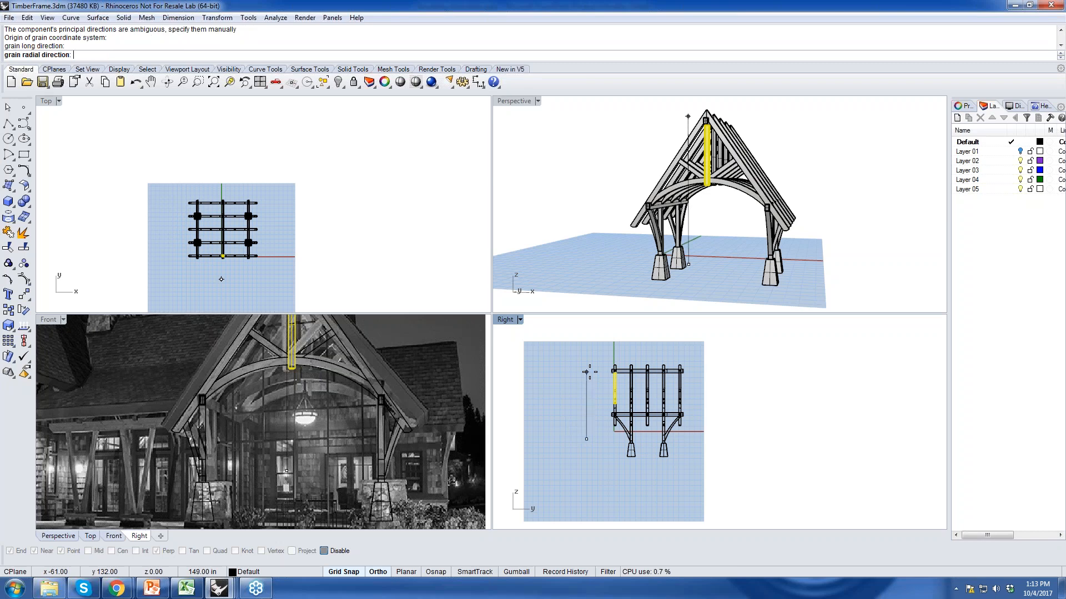
pyautogui.click(605, 439)
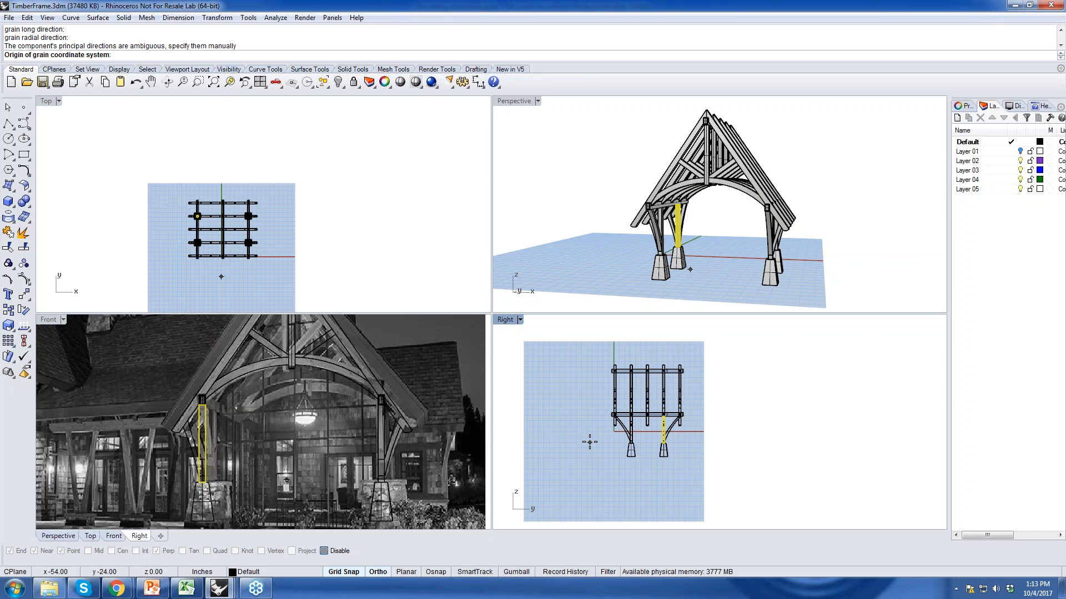
# - Define the grain of the two rear support posts with vertical long and horizontal radial directions
pyautogui.click(589, 443)
pyautogui.click(590, 394)
pyautogui.click(611, 442)
pyautogui.click(582, 440)
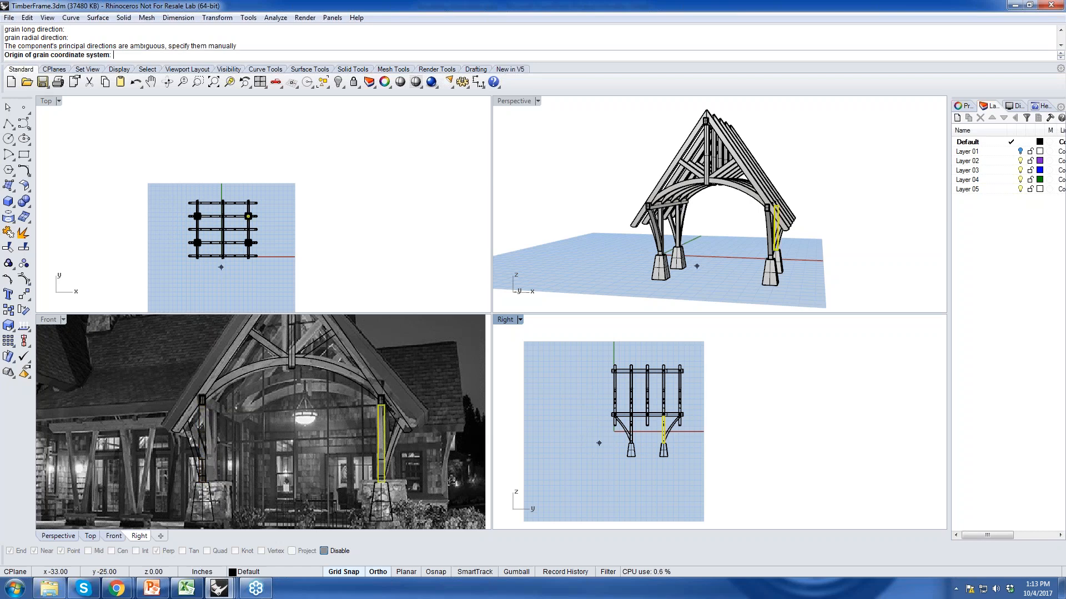
pyautogui.click(582, 391)
pyautogui.click(609, 442)
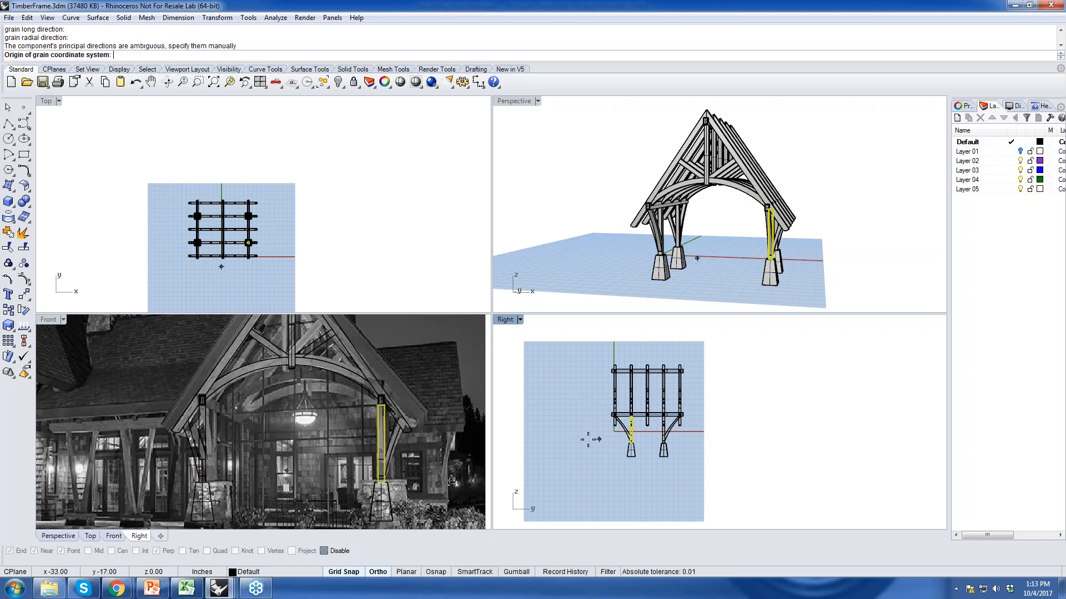
# - Define the grain of the two front support posts with vertical long and horizontal radial directions
pyautogui.click(571, 441)
pyautogui.click(571, 401)
pyautogui.click(592, 441)
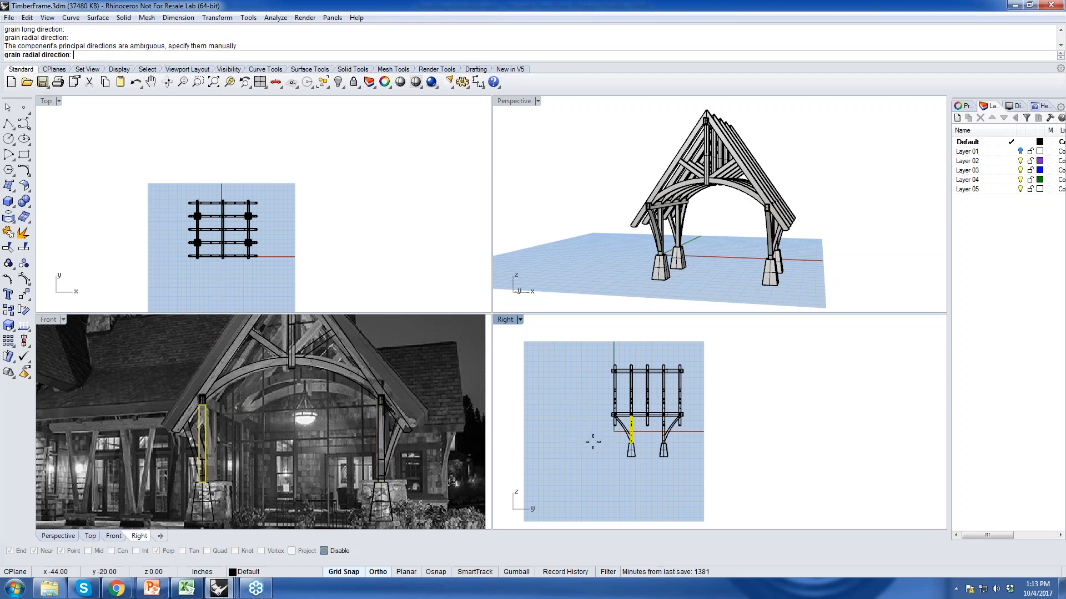
pyautogui.click(570, 444)
pyautogui.click(574, 396)
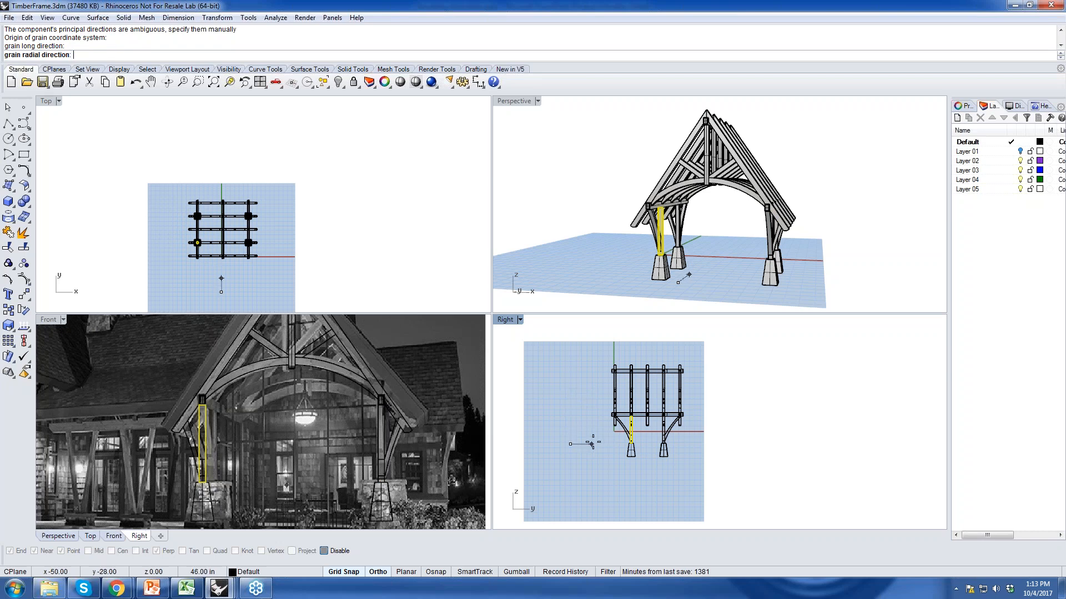
pyautogui.click(584, 441)
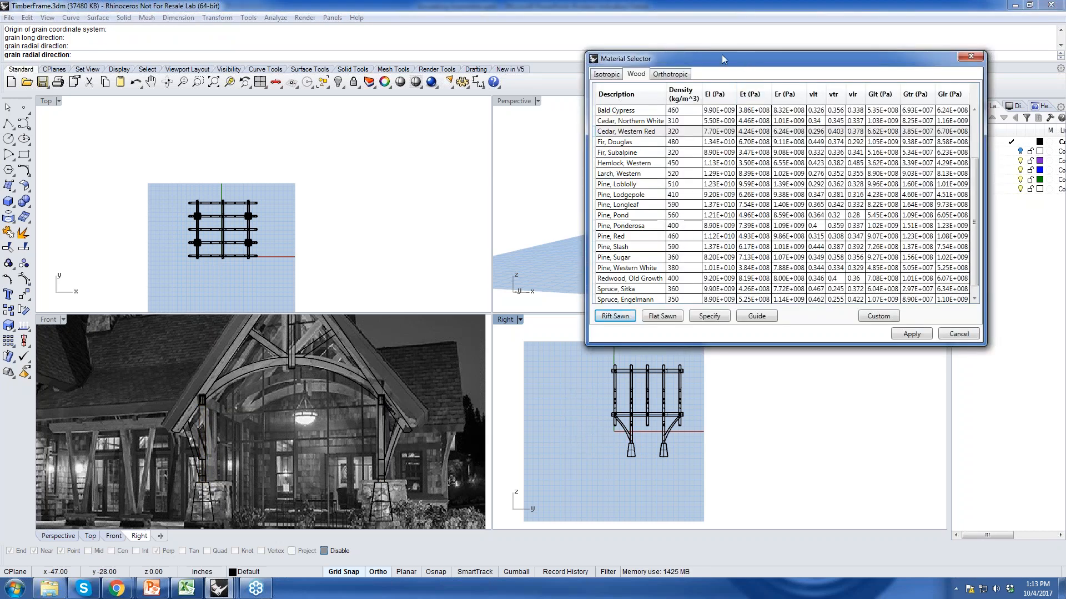
pyautogui.moveTo(722, 55); pyautogui.dragTo(662, 43)
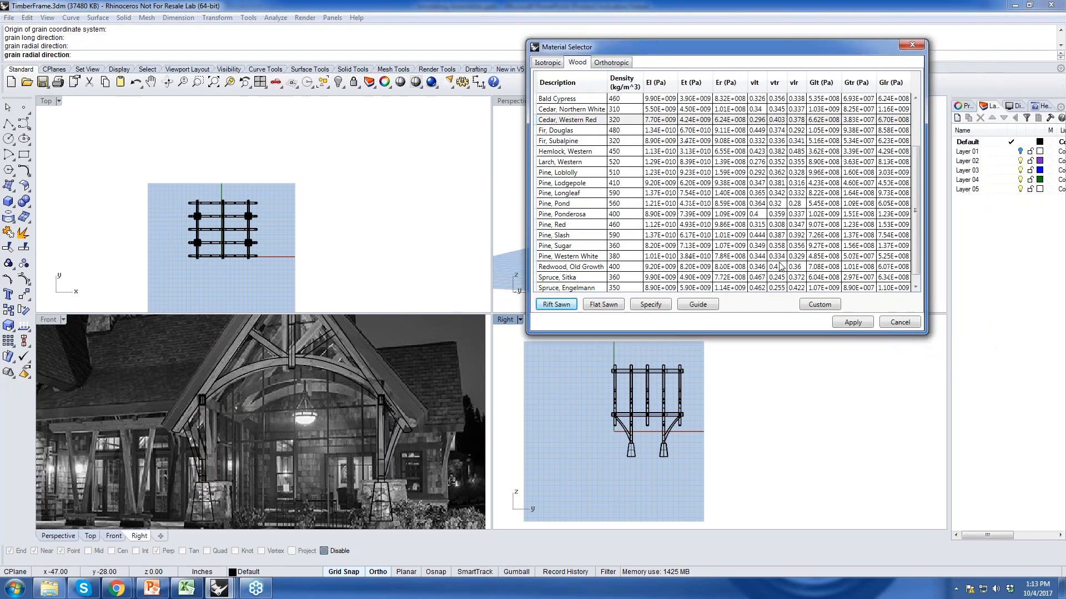
# - Apply the chosen wood material with its grain directions to the timber components and maximize the Perspective view
pyautogui.click(852, 323)
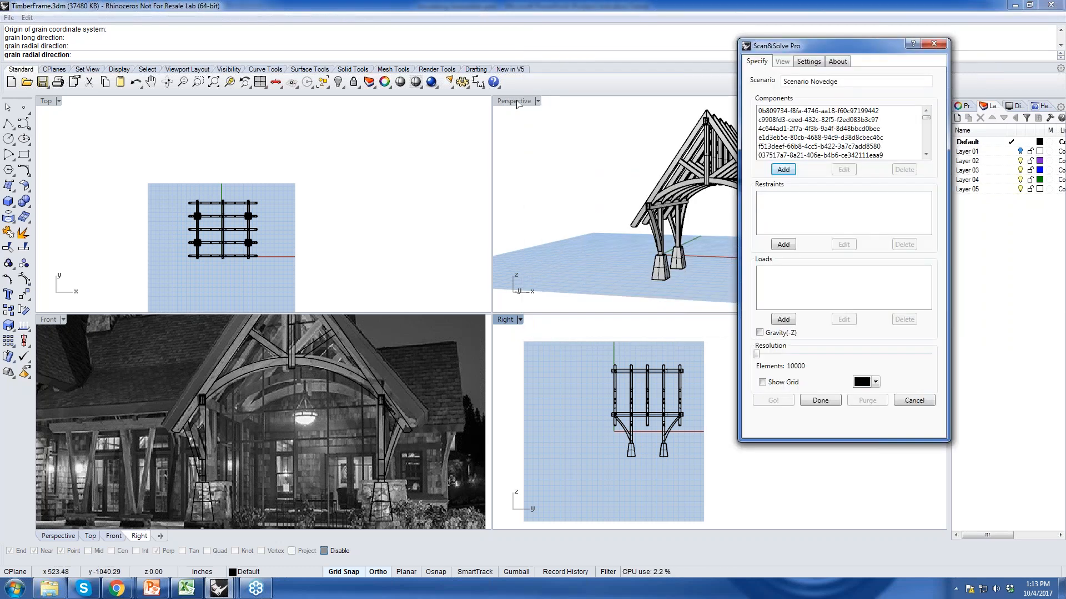
pyautogui.doubleClick(517, 102)
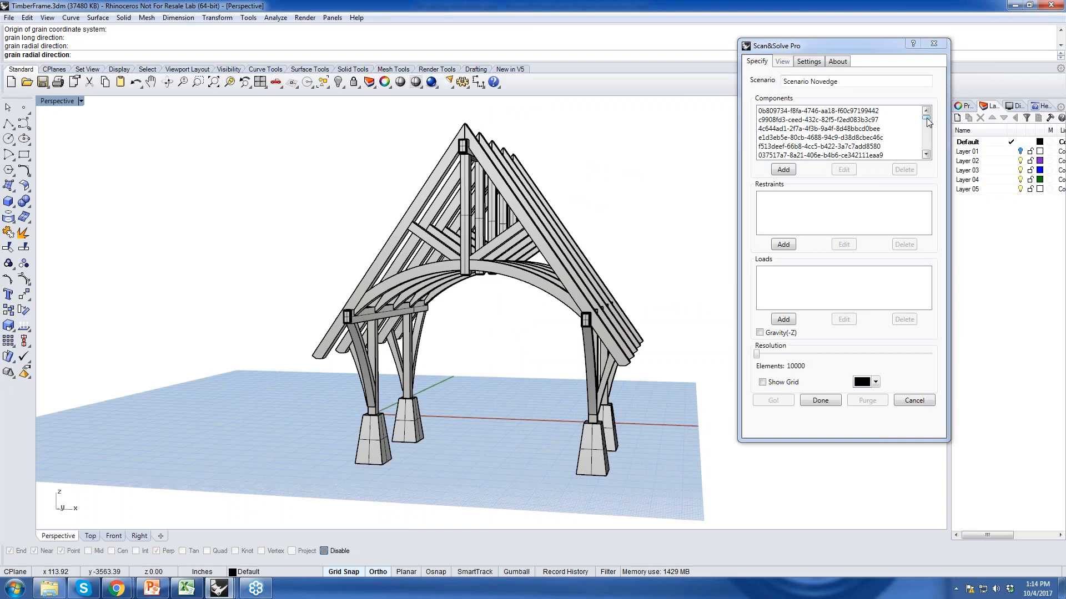
# - Add the four tapered pedestals as components and assign them the isotropic material Concrete, Medium Strength
pyautogui.click(784, 170)
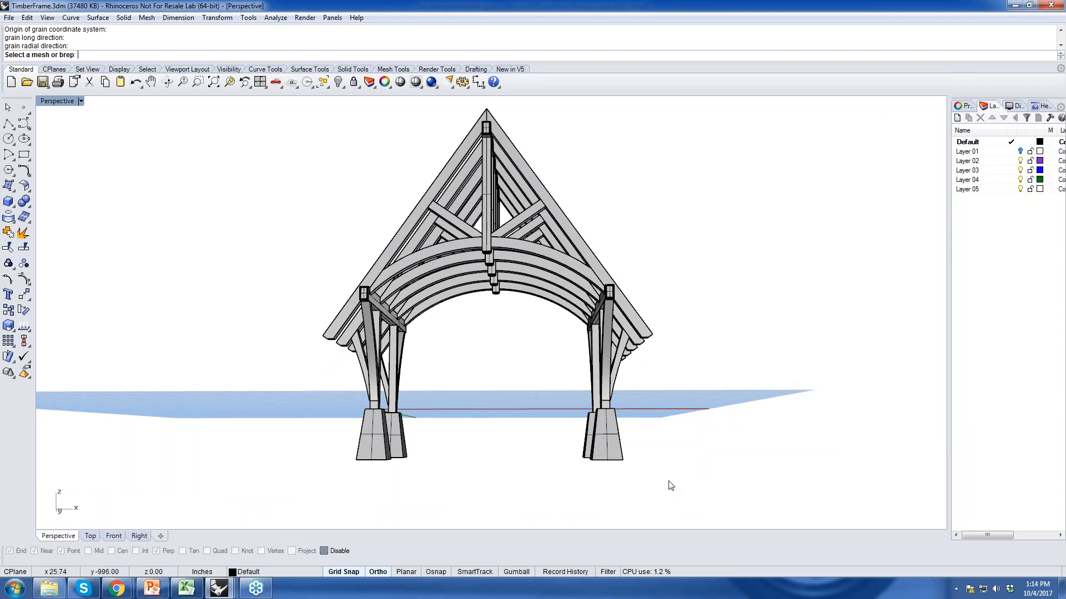
pyautogui.moveTo(669, 480); pyautogui.dragTo(310, 438)
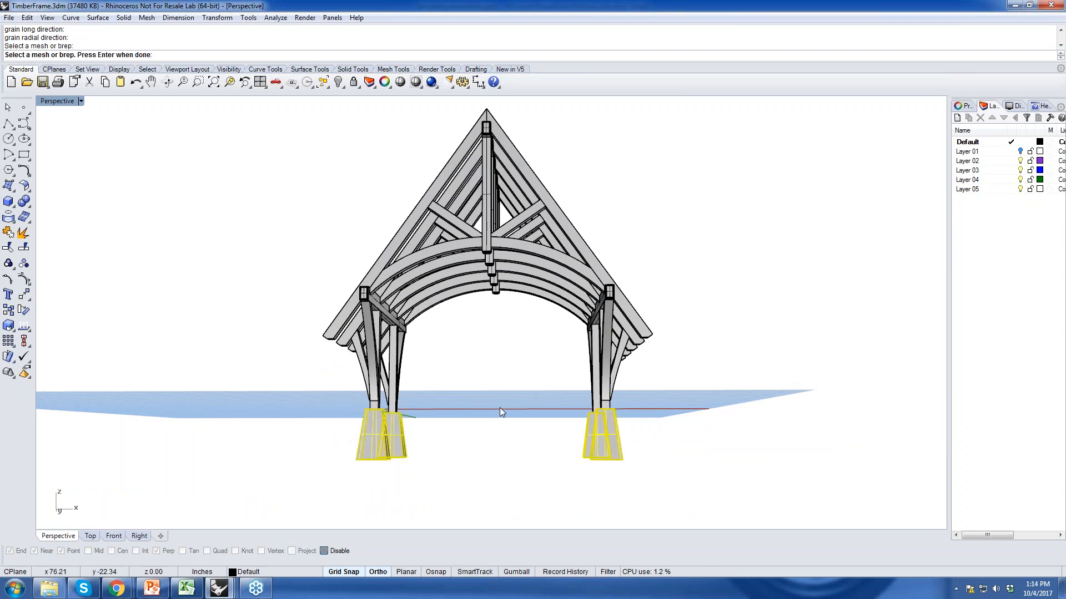
pyautogui.press('Return')
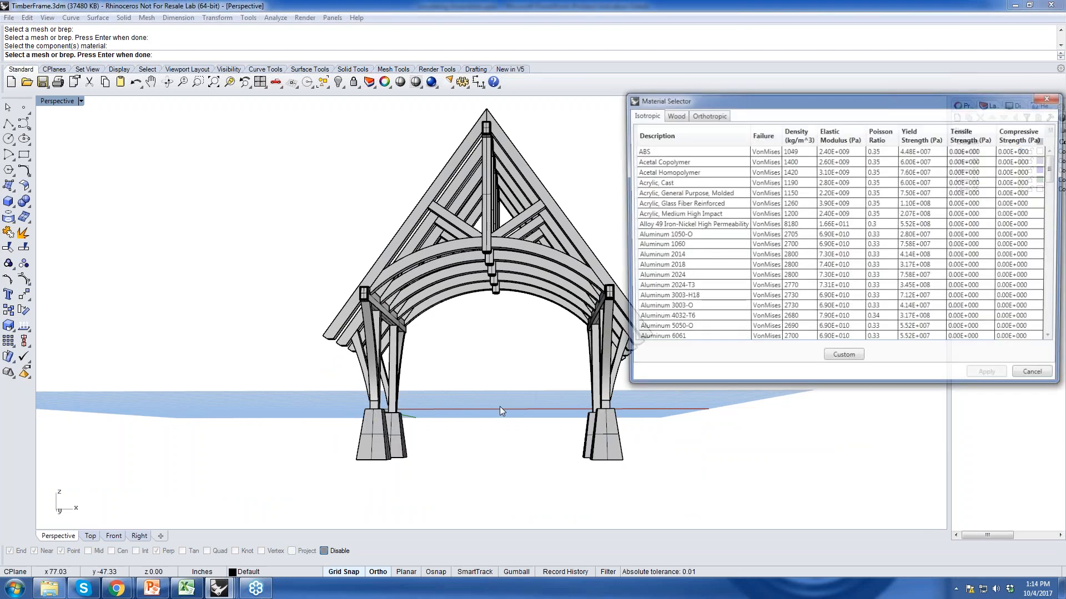
pyautogui.moveTo(794, 101); pyautogui.dragTo(675, 59)
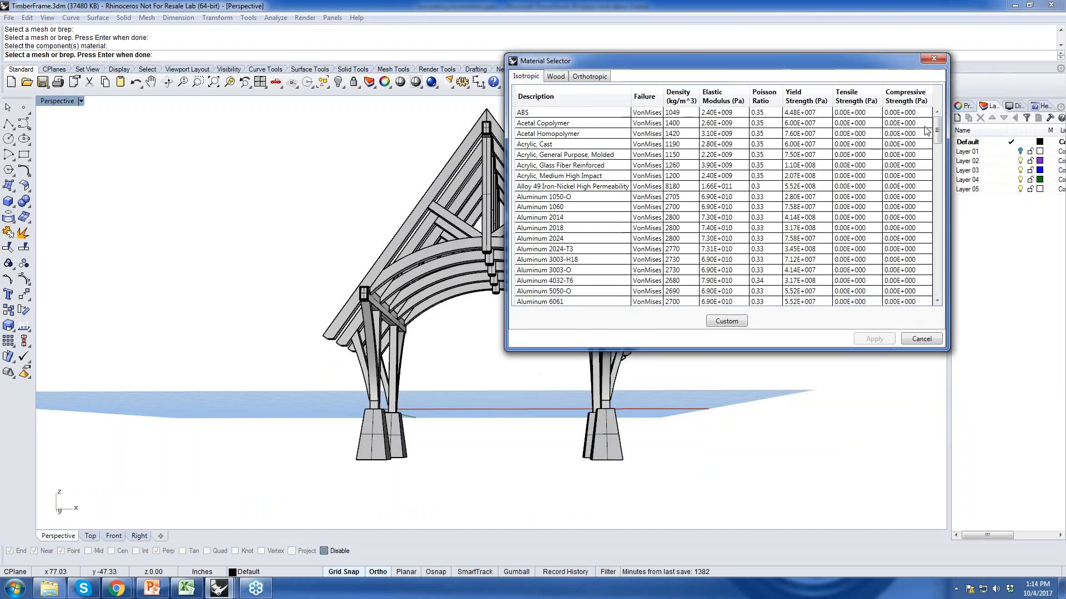
pyautogui.moveTo(936, 134); pyautogui.dragTo(963, 175)
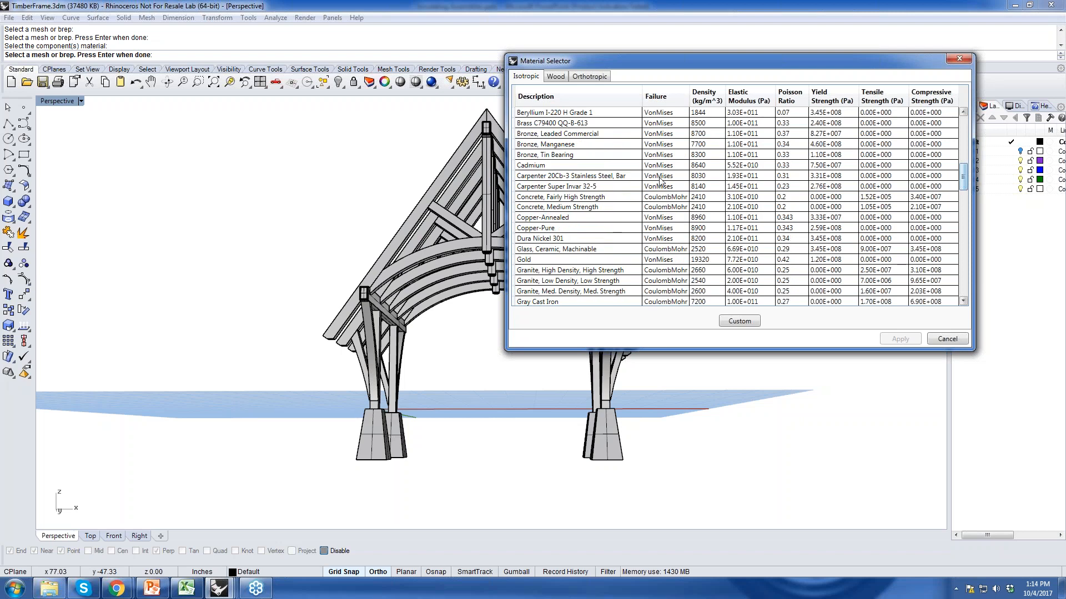
pyautogui.click(584, 208)
pyautogui.click(900, 339)
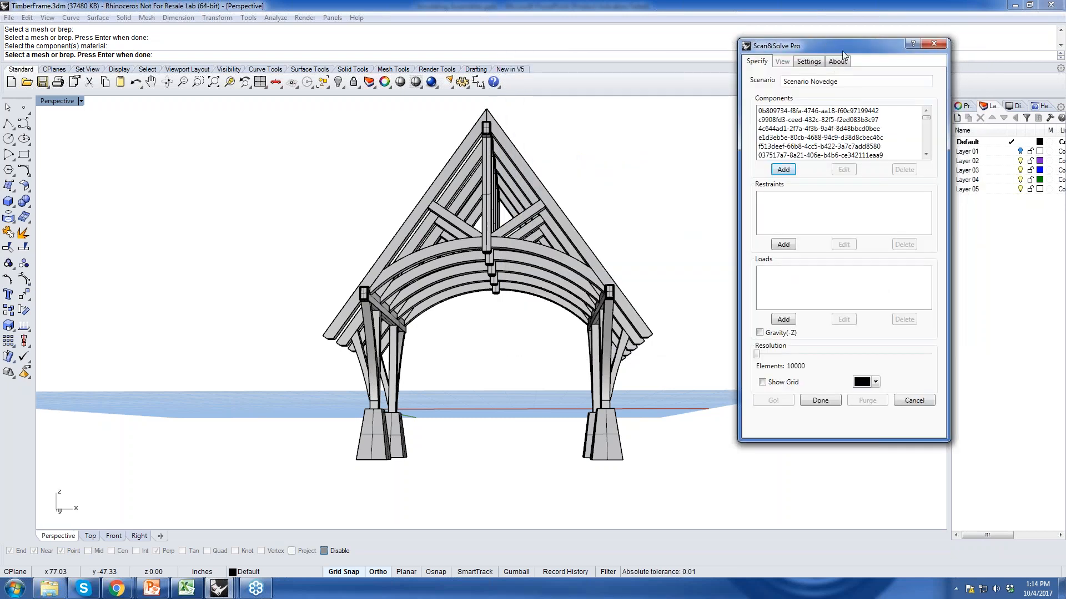
# - Add a restraint that fixes the bottom faces of all four pedestals
pyautogui.moveTo(842, 51); pyautogui.dragTo(880, 52)
pyautogui.moveTo(650, 217); pyautogui.dragTo(642, 238, button='right')
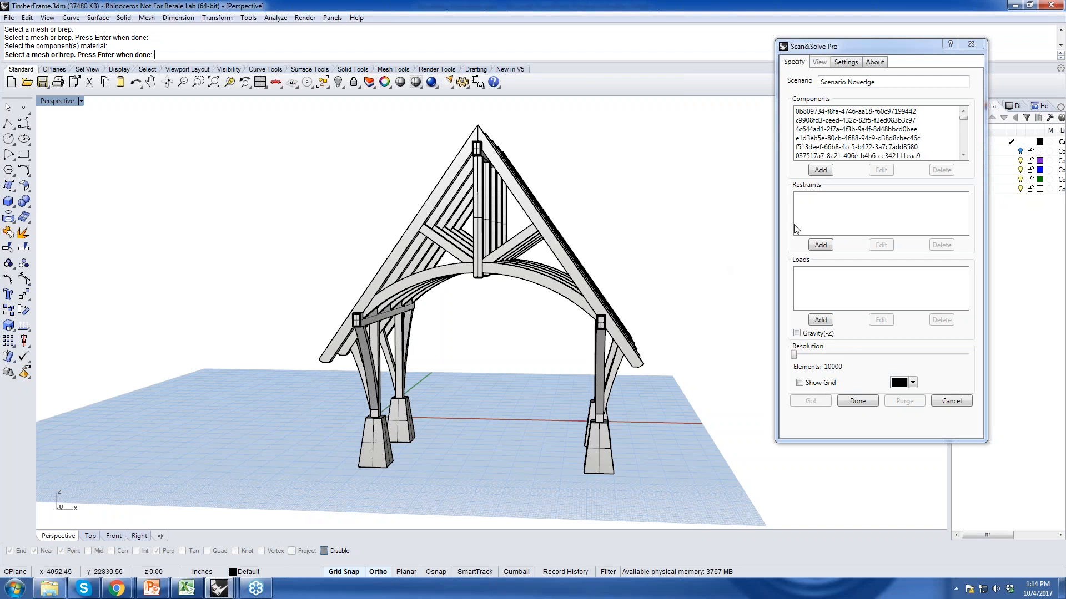
pyautogui.click(820, 245)
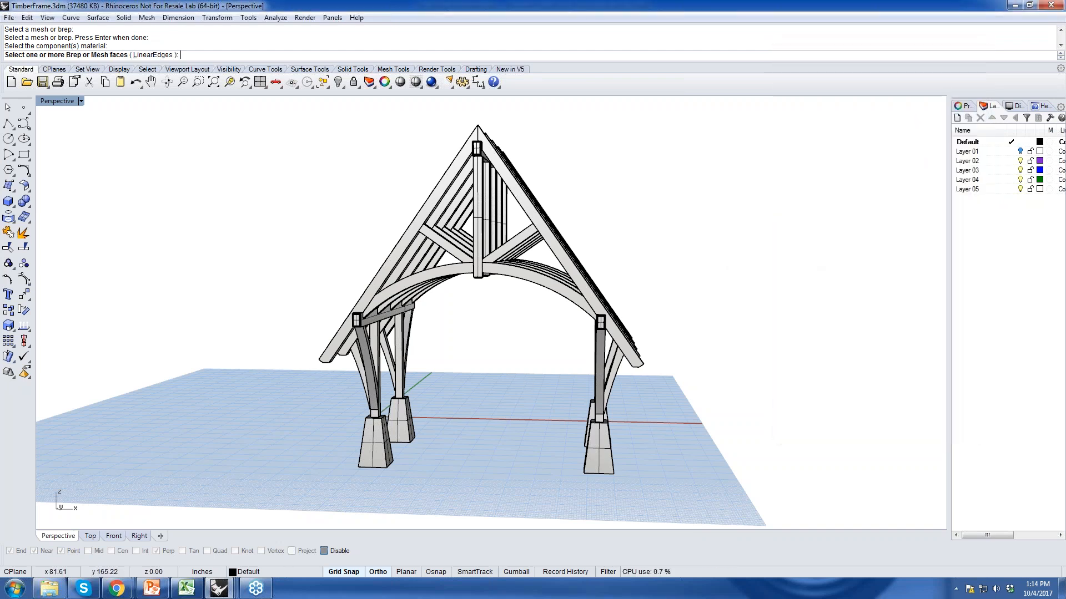
pyautogui.moveTo(804, 255); pyautogui.dragTo(526, 360, button='right')
pyautogui.moveTo(312, 508); pyautogui.dragTo(673, 440)
pyautogui.moveTo(519, 444); pyautogui.dragTo(499, 457, button='right')
pyautogui.rightClick(498, 458)
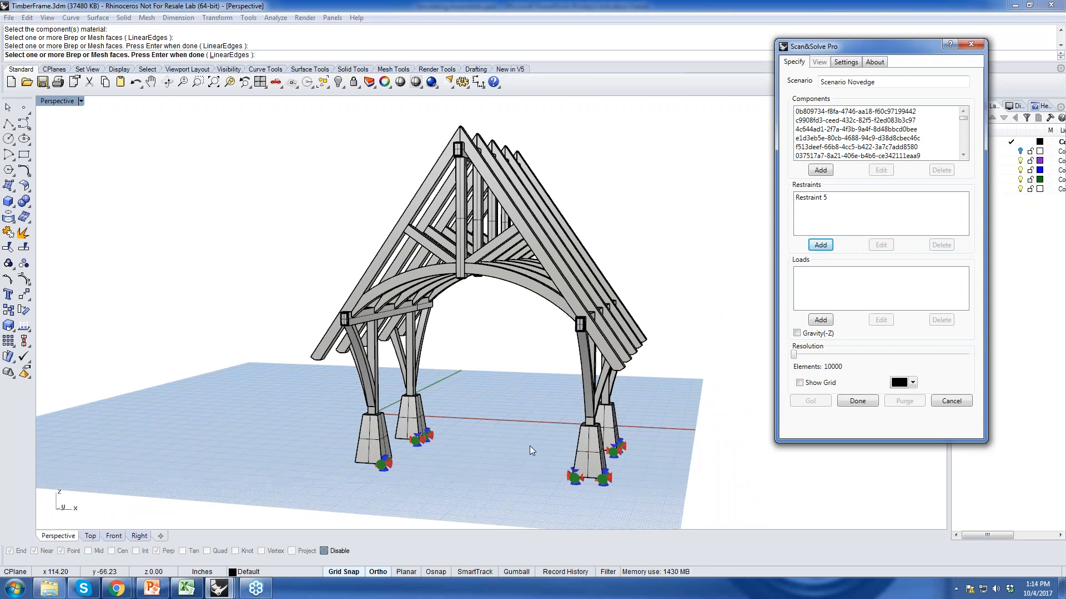
# - Enable the -Z gravity load, solve the scenario and show its Total Displacement result
pyautogui.click(797, 334)
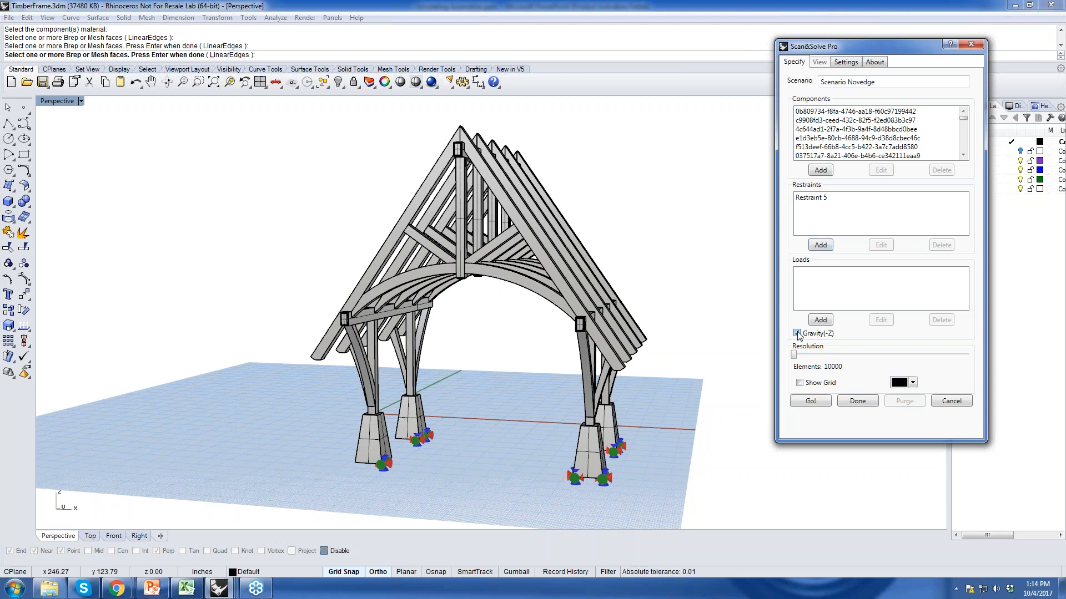
pyautogui.click(814, 401)
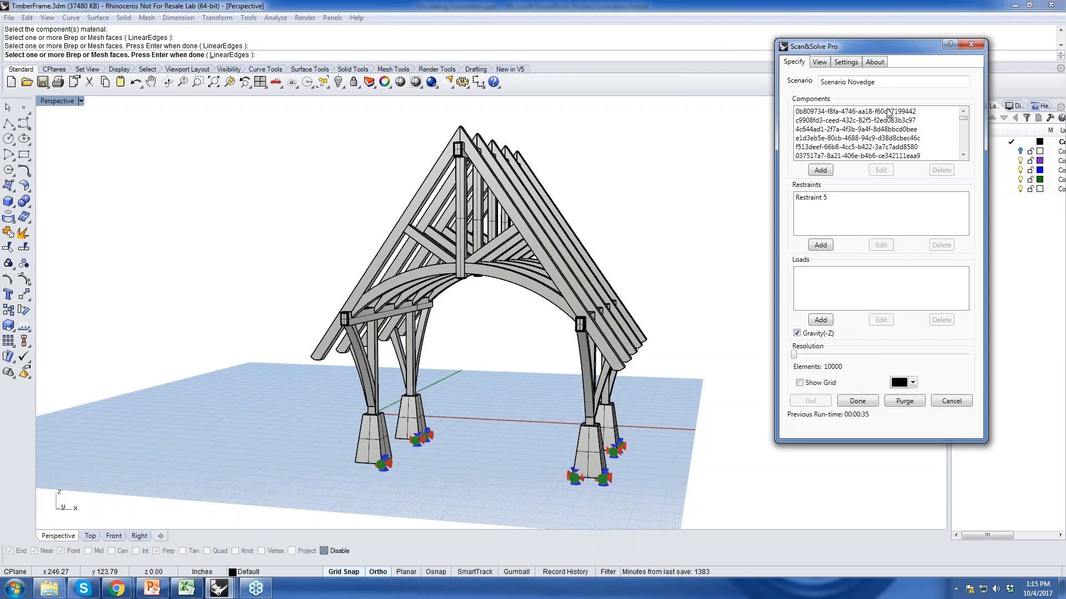
pyautogui.click(827, 63)
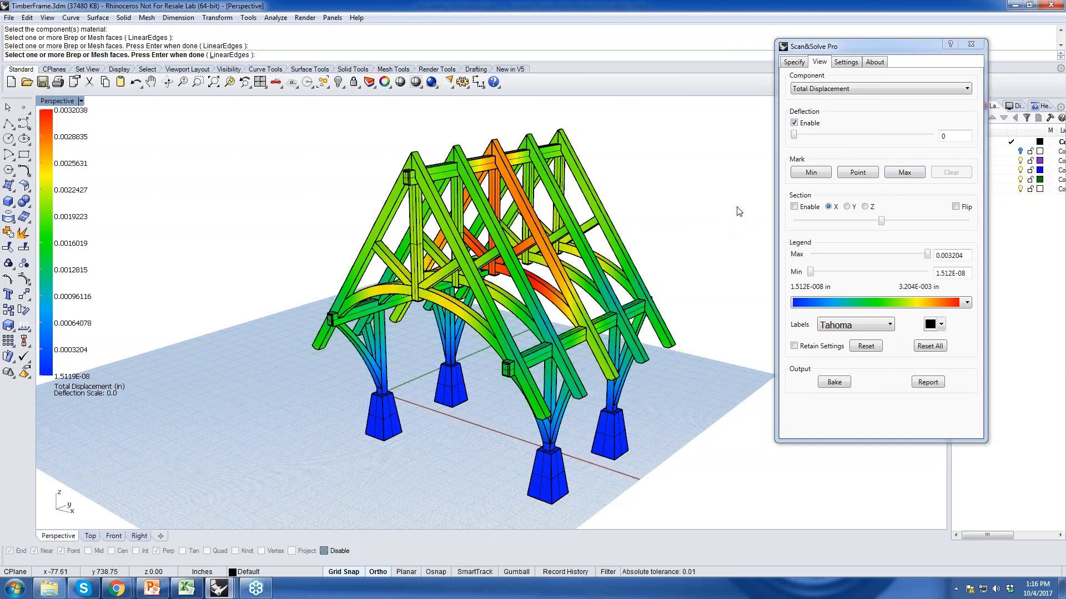
# - Display the Von Mises Stress result and examine it up close where a post meets its pedestal, as well as over the whole frame
pyautogui.click(967, 89)
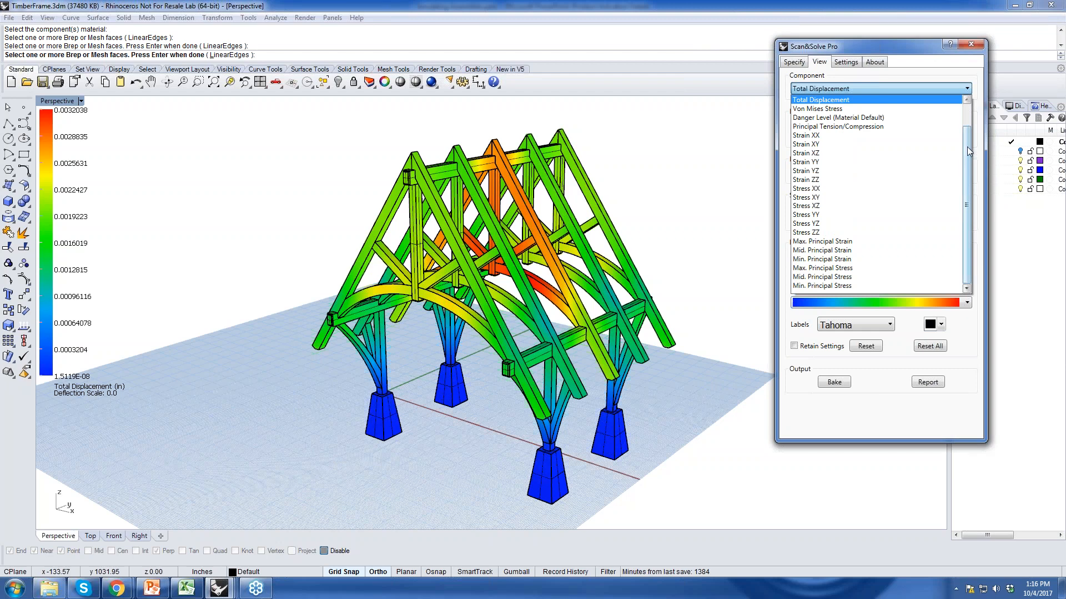
pyautogui.moveTo(967, 139)
pyautogui.mouseDown()
pyautogui.moveTo(968, 115)
pyautogui.moveTo(968, 144)
pyautogui.mouseUp()
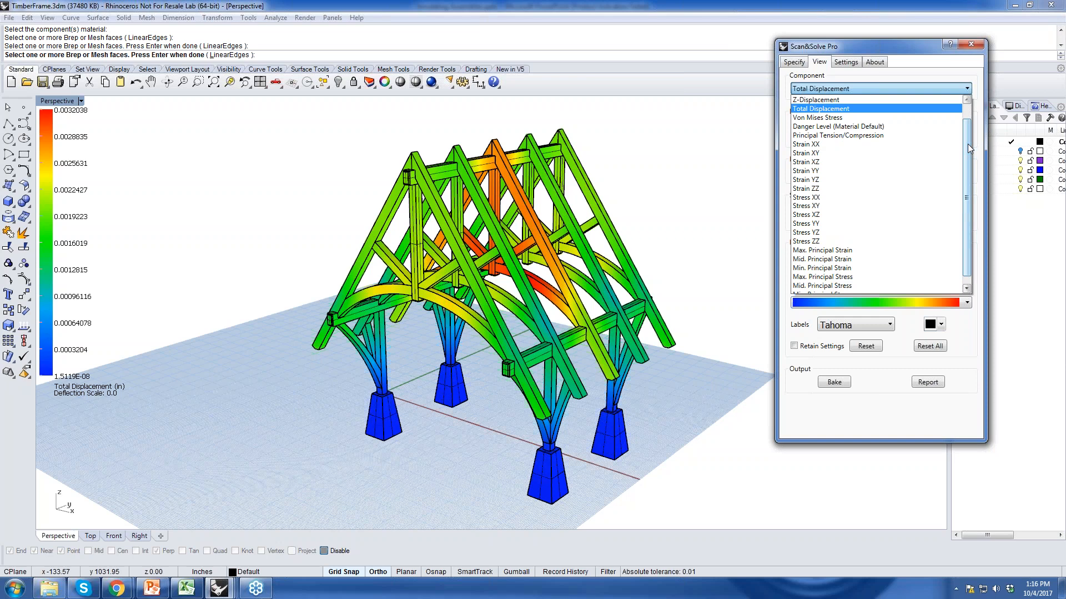
pyautogui.click(833, 118)
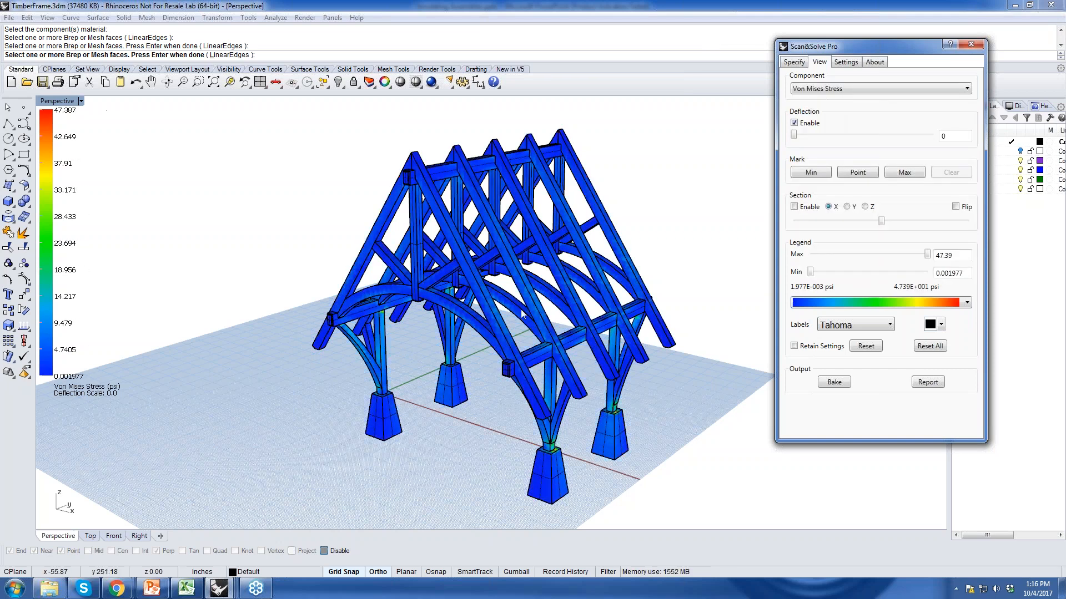
pyautogui.moveTo(469, 358); pyautogui.dragTo(644, 341, button='right')
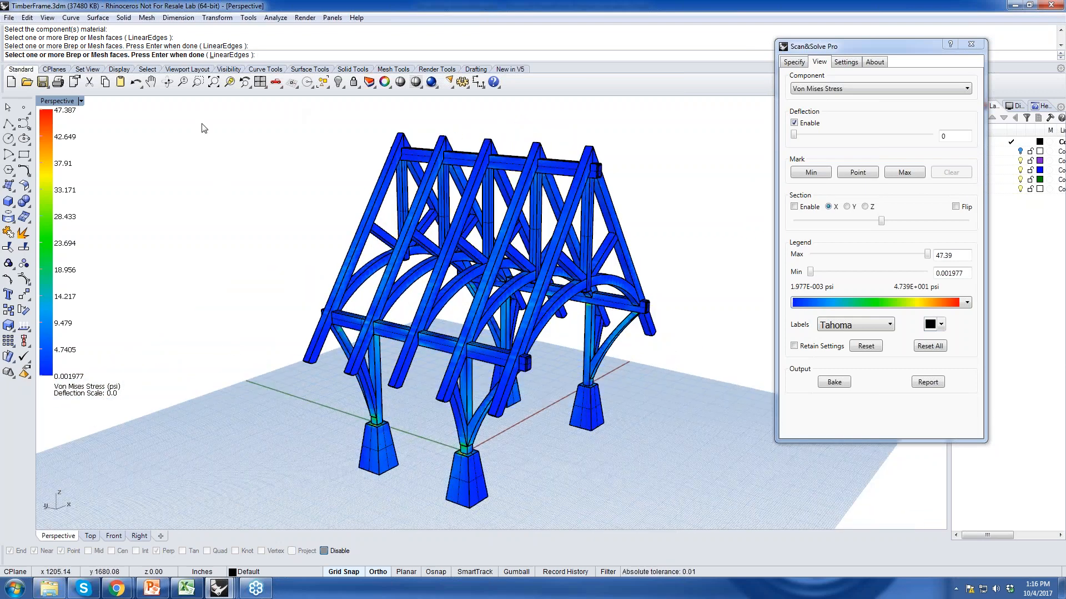
pyautogui.click(198, 86)
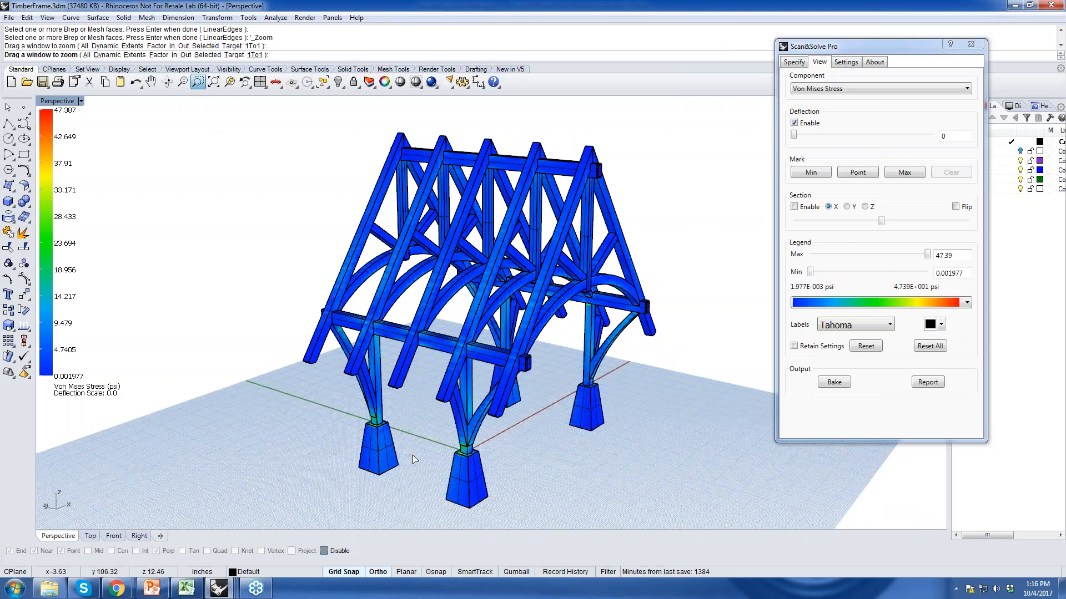
pyautogui.moveTo(412, 455); pyautogui.dragTo(505, 430)
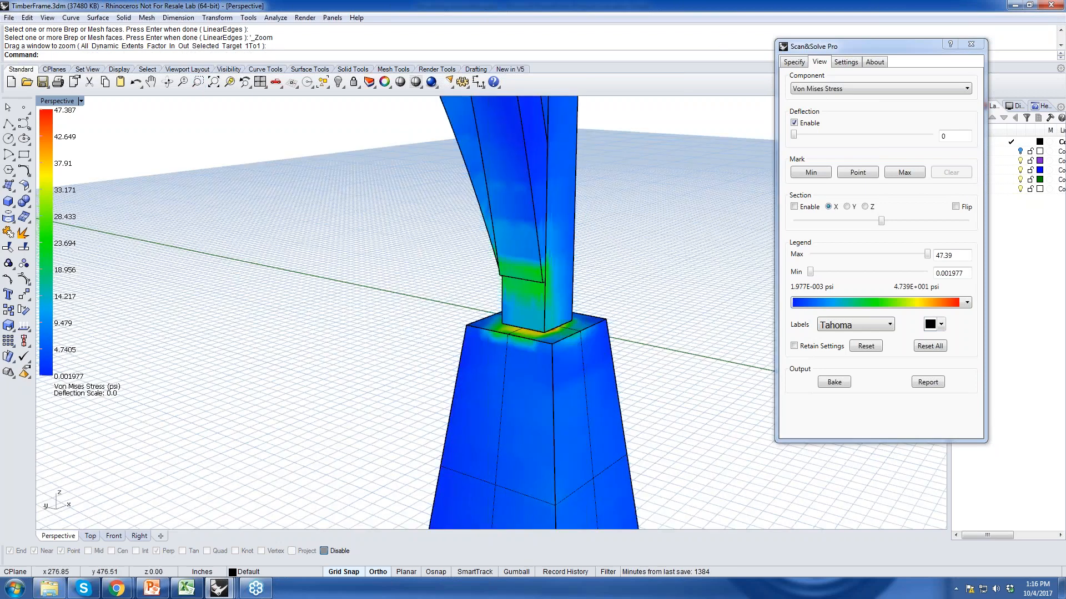
pyautogui.click(215, 86)
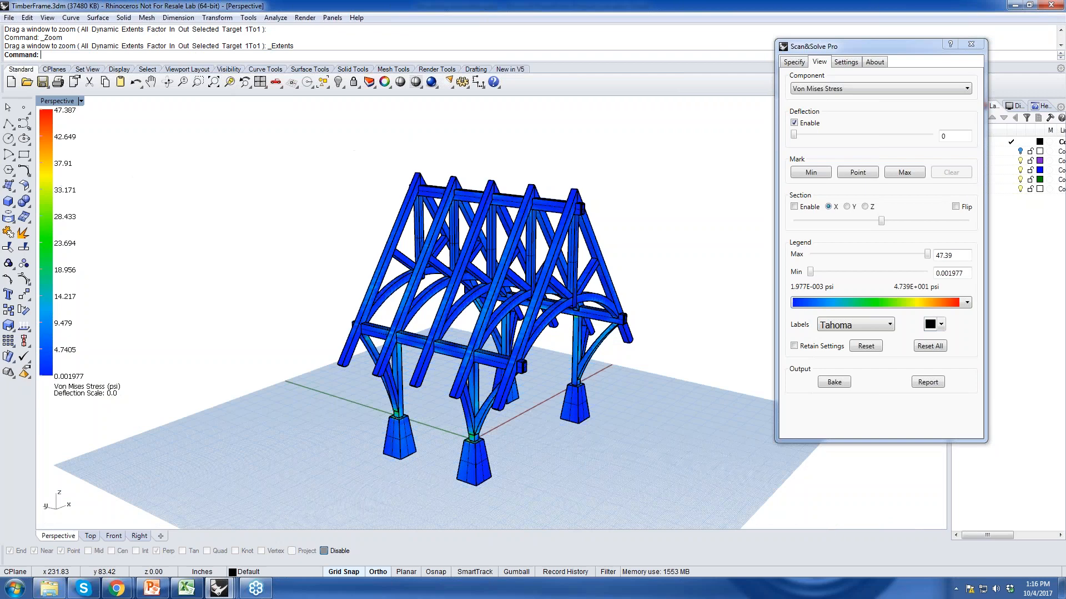
pyautogui.moveTo(506, 263); pyautogui.dragTo(497, 263, button='right')
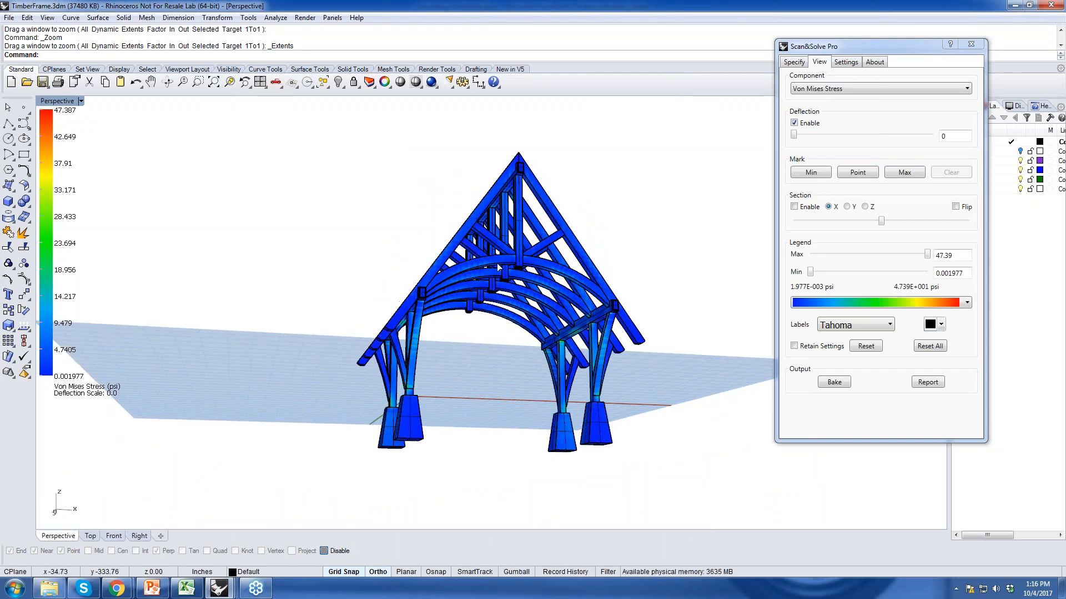
pyautogui.moveTo(505, 321); pyautogui.dragTo(796, 139, button='right')
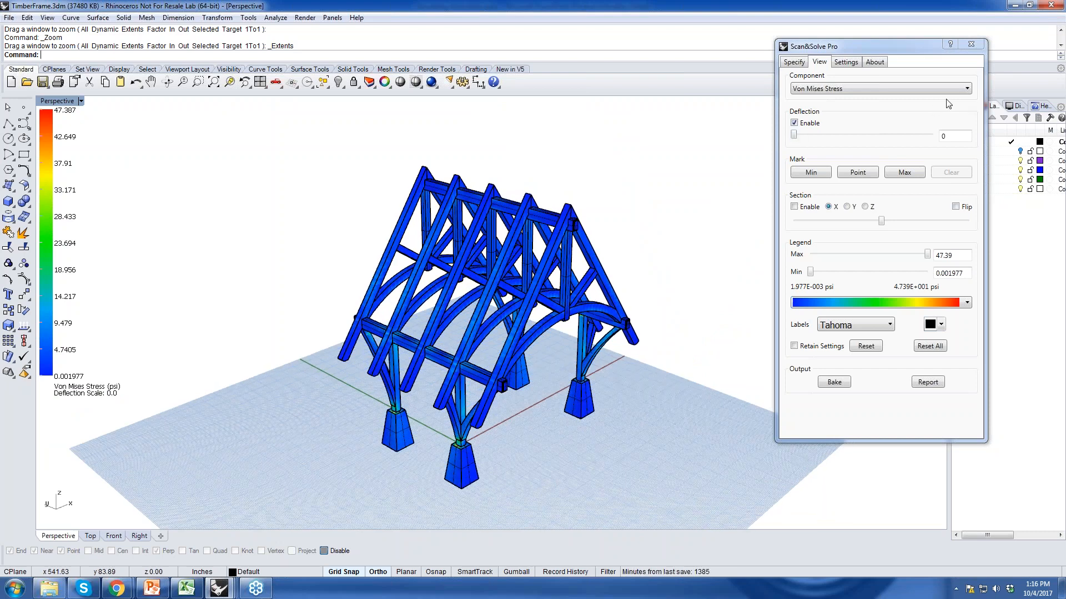
# - Display the Principal Tension/Compression result and set the legend minimum to -17.75
pyautogui.click(968, 90)
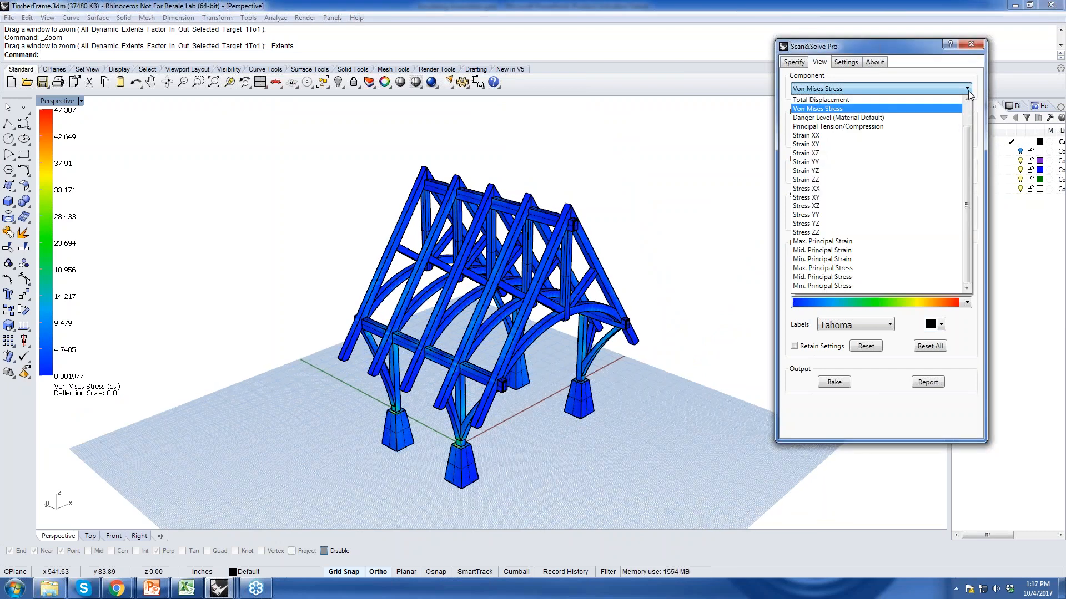
pyautogui.click(867, 126)
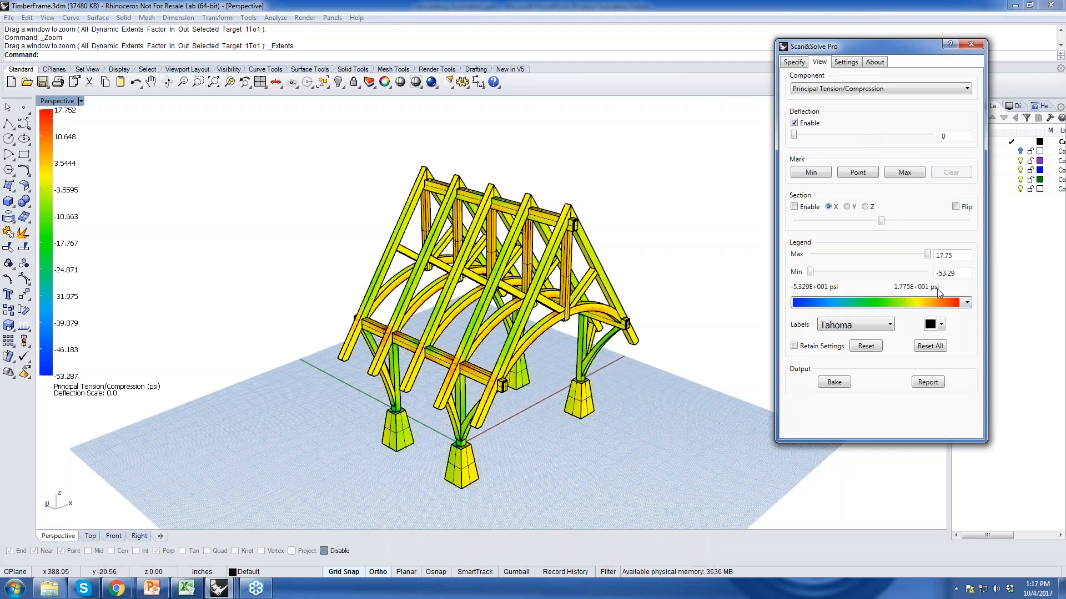
pyautogui.doubleClick(951, 274)
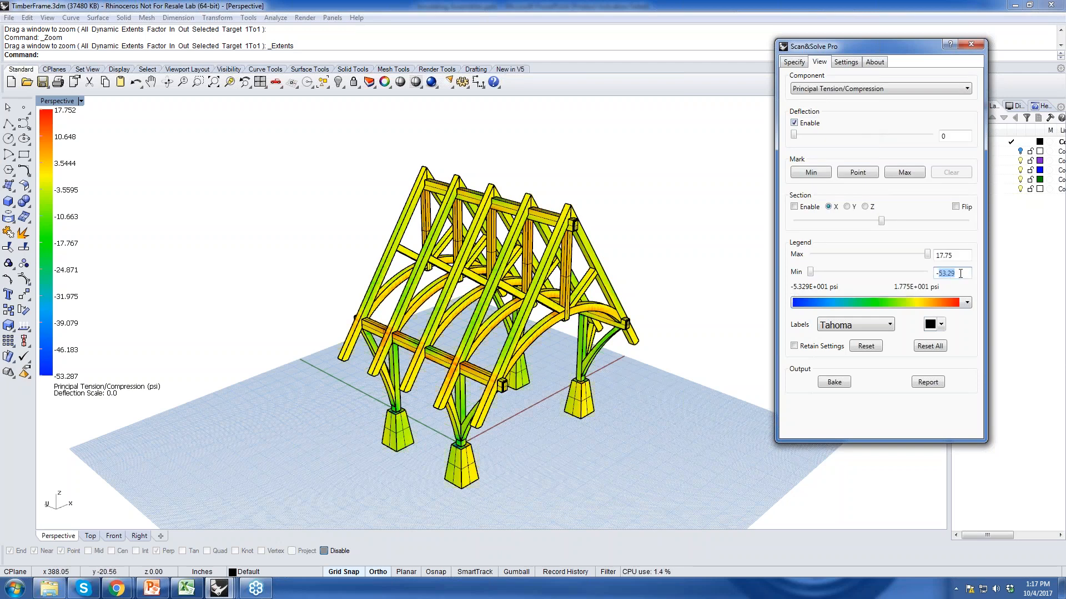
pyautogui.write('-1')
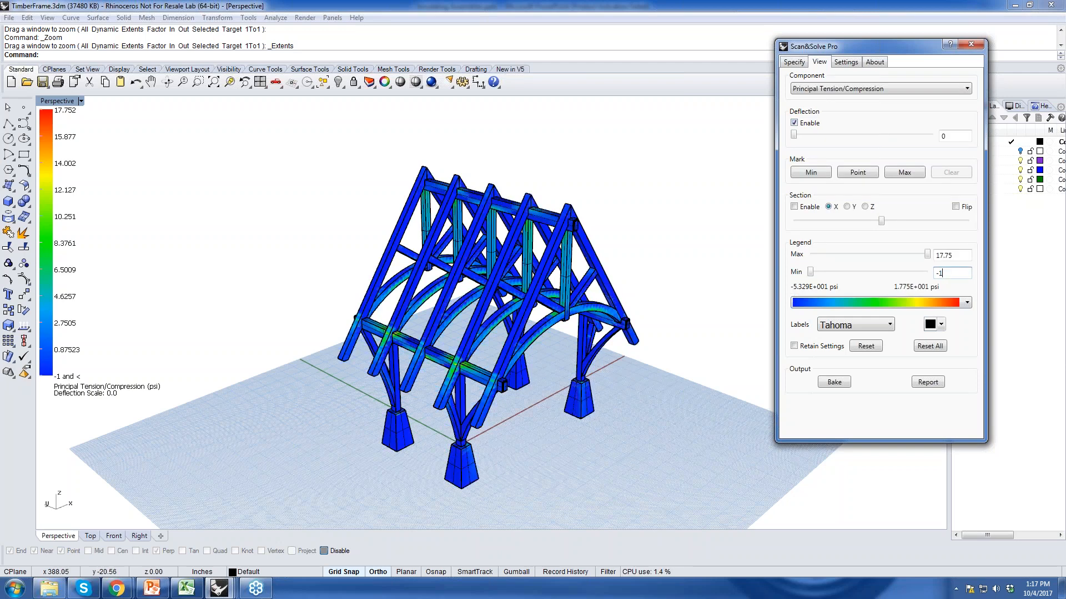
pyautogui.write('7.75')
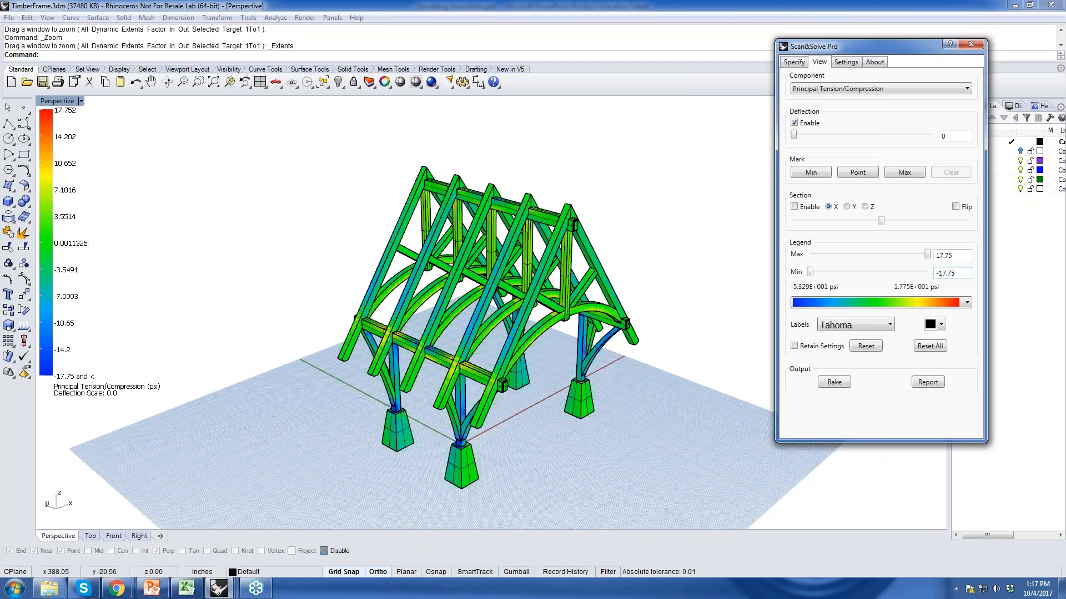
# - Switch the legend to the blue-grey-red colour map and examine which timbers are in tension or compression
pyautogui.click(968, 303)
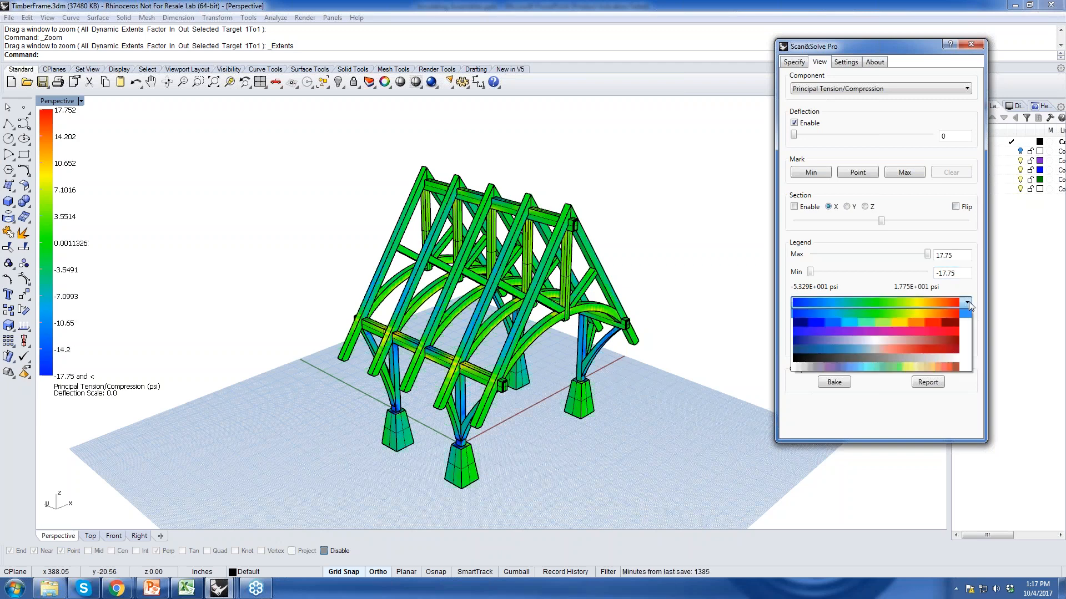
pyautogui.click(928, 349)
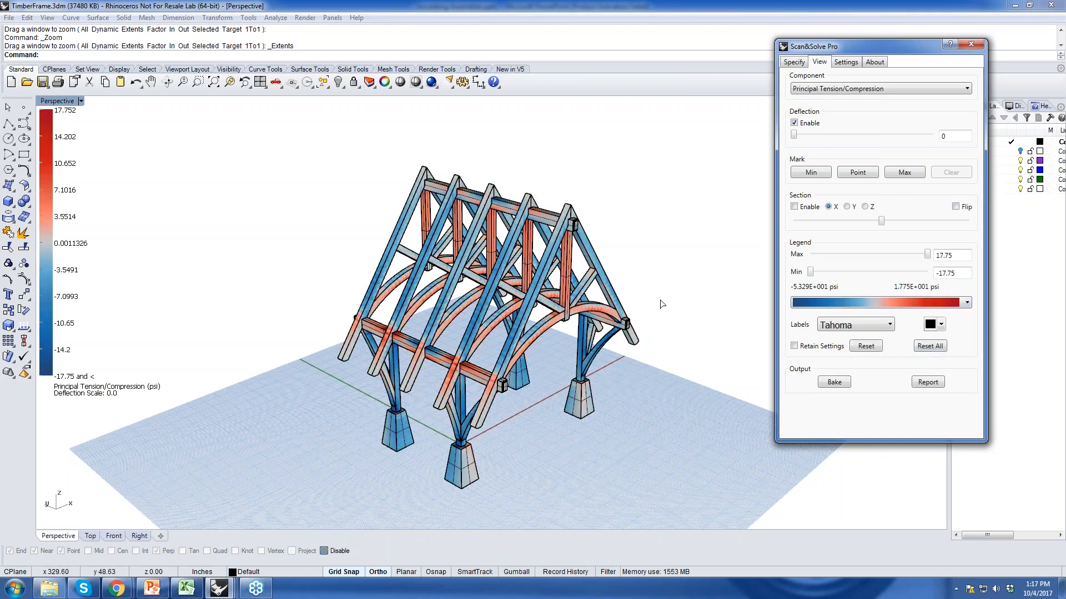
pyautogui.moveTo(683, 289); pyautogui.dragTo(538, 293, button='right')
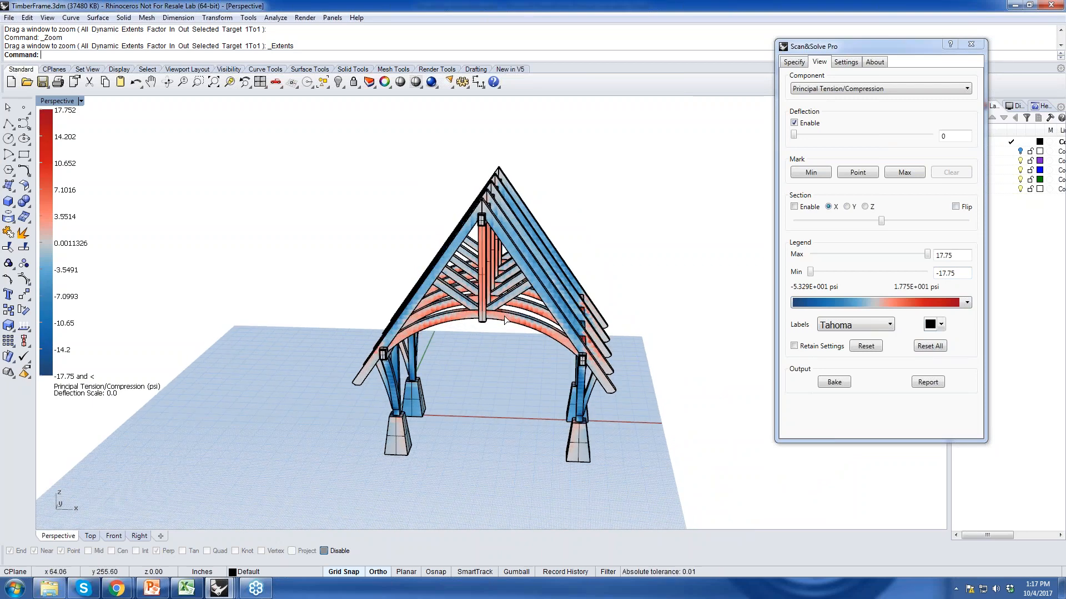
pyautogui.moveTo(501, 286); pyautogui.dragTo(445, 254, button='right')
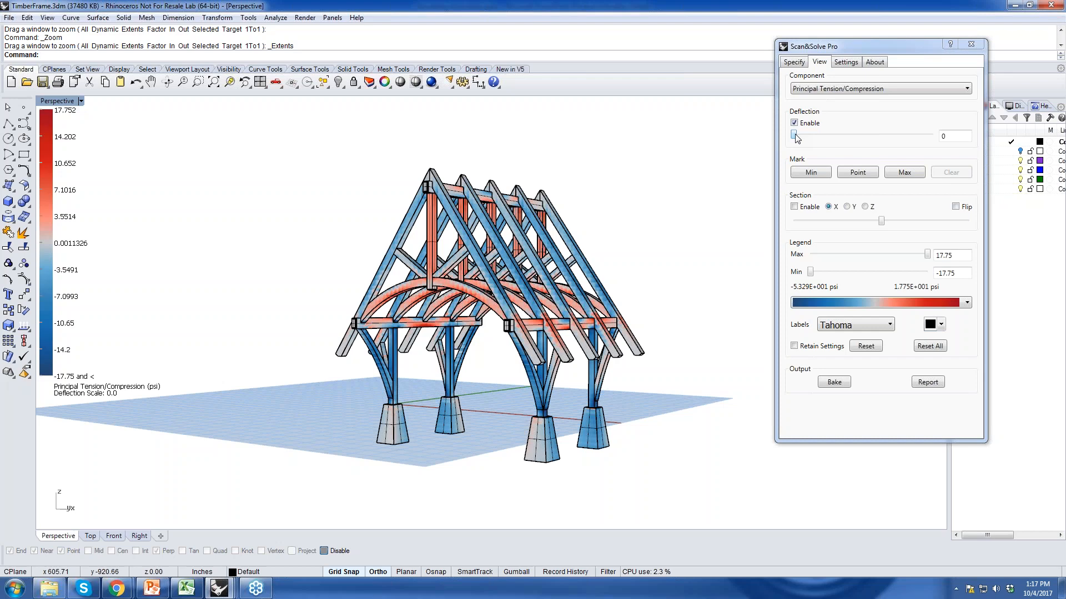
# - Exaggerate the deflection to a scale of about 6.9E+03, examine the deformed frame and return the scale to 0
pyautogui.moveTo(796, 138); pyautogui.dragTo(890, 142)
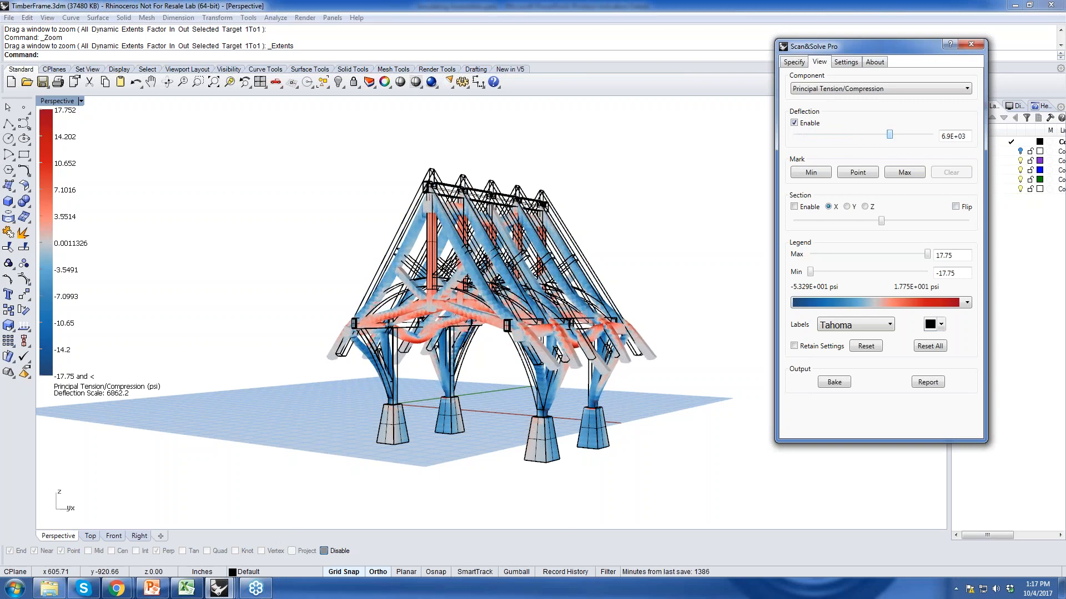
pyautogui.moveTo(475, 221); pyautogui.dragTo(567, 222, button='right')
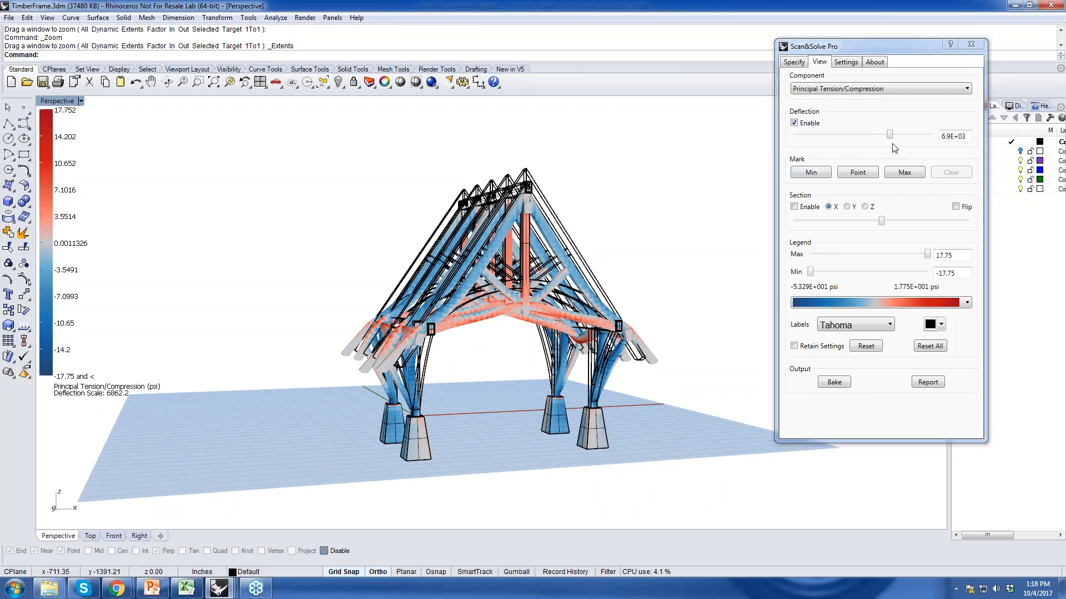
pyautogui.moveTo(889, 134); pyautogui.dragTo(794, 141)
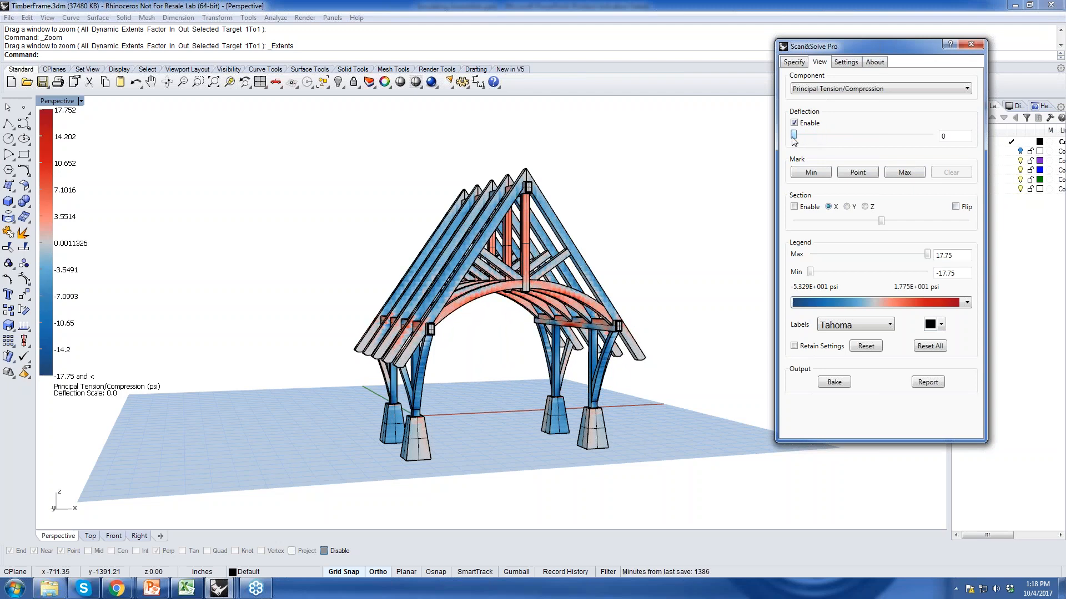
# - Mark the minimum and maximum tension/compression locations on the frame, examine them, and clear the marks
pyautogui.moveTo(569, 253); pyautogui.dragTo(595, 279, button='right')
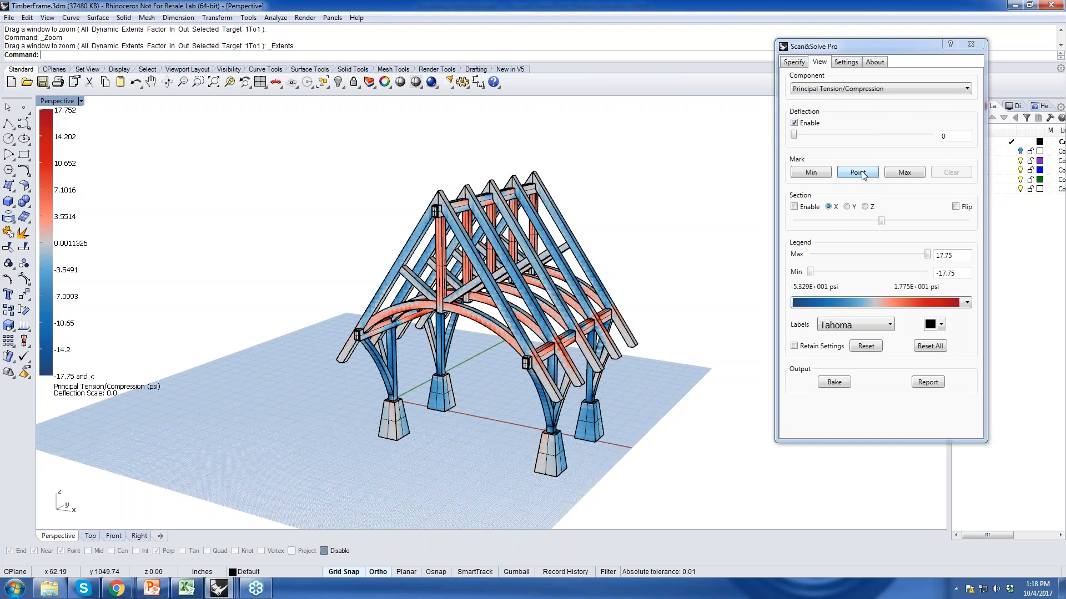
pyautogui.click(813, 174)
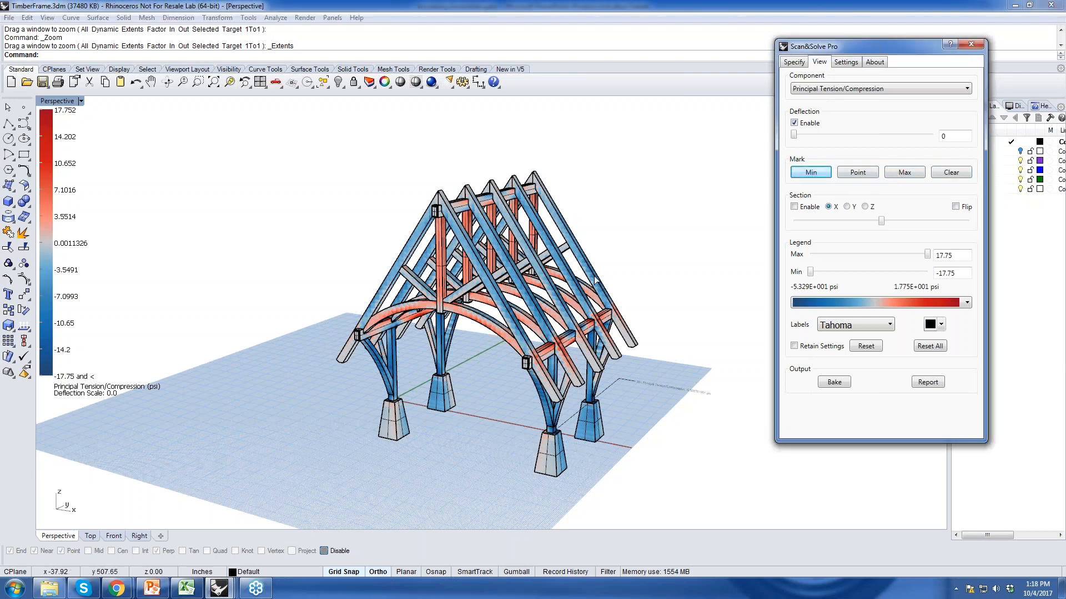
pyautogui.moveTo(621, 266); pyautogui.dragTo(647, 388, button='right')
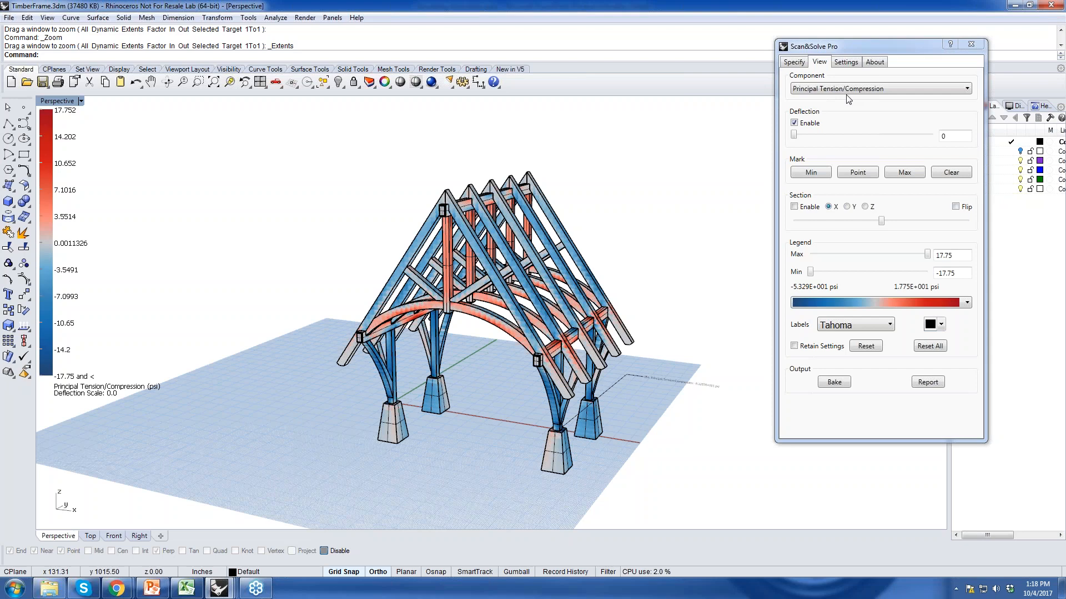
pyautogui.click(903, 173)
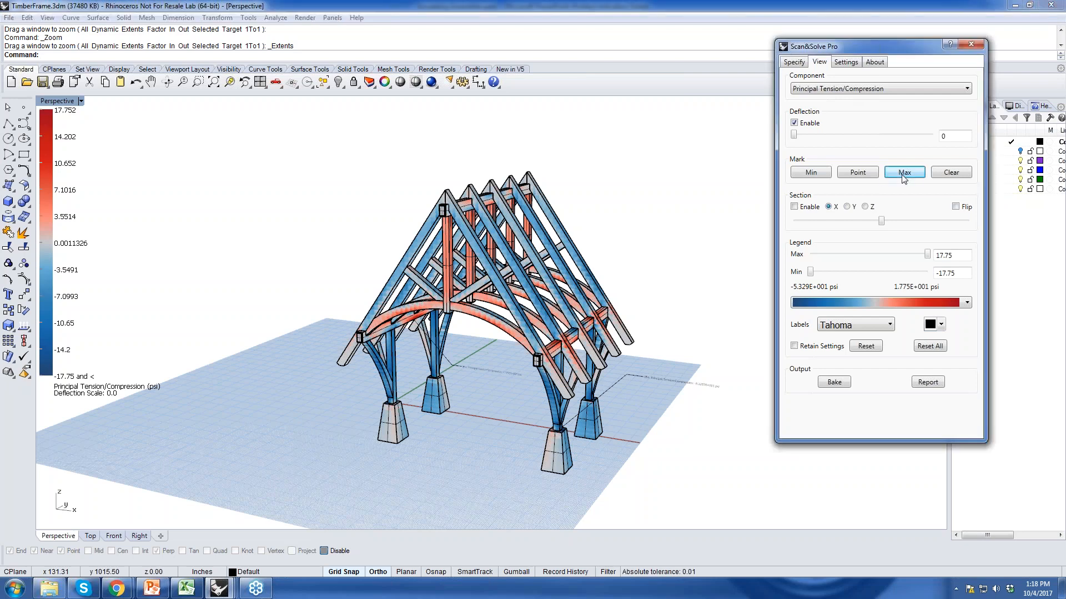
pyautogui.moveTo(438, 358); pyautogui.dragTo(476, 328, button='right')
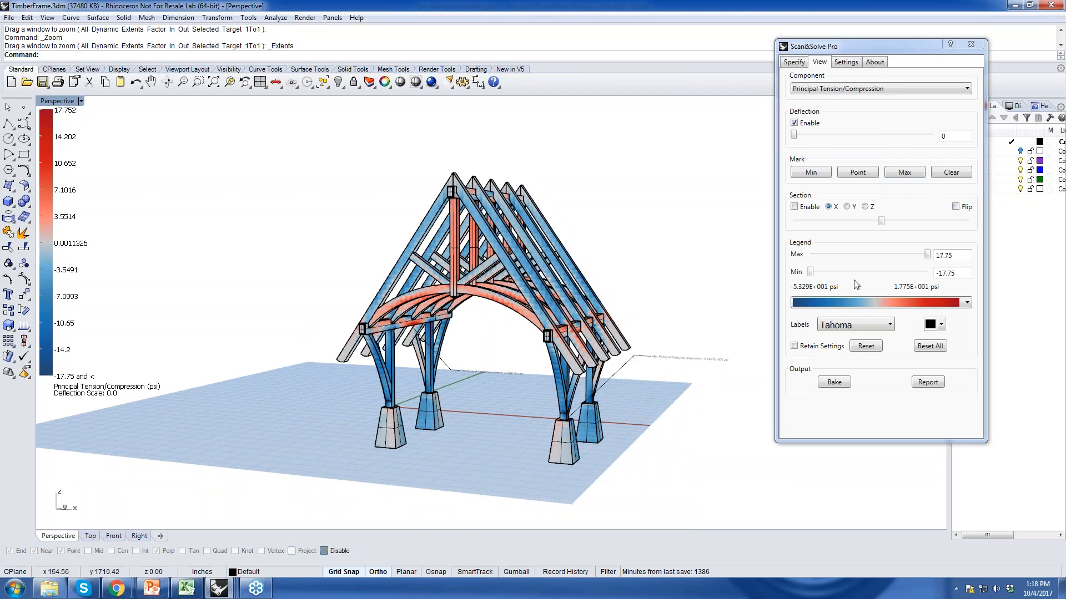
pyautogui.click(953, 175)
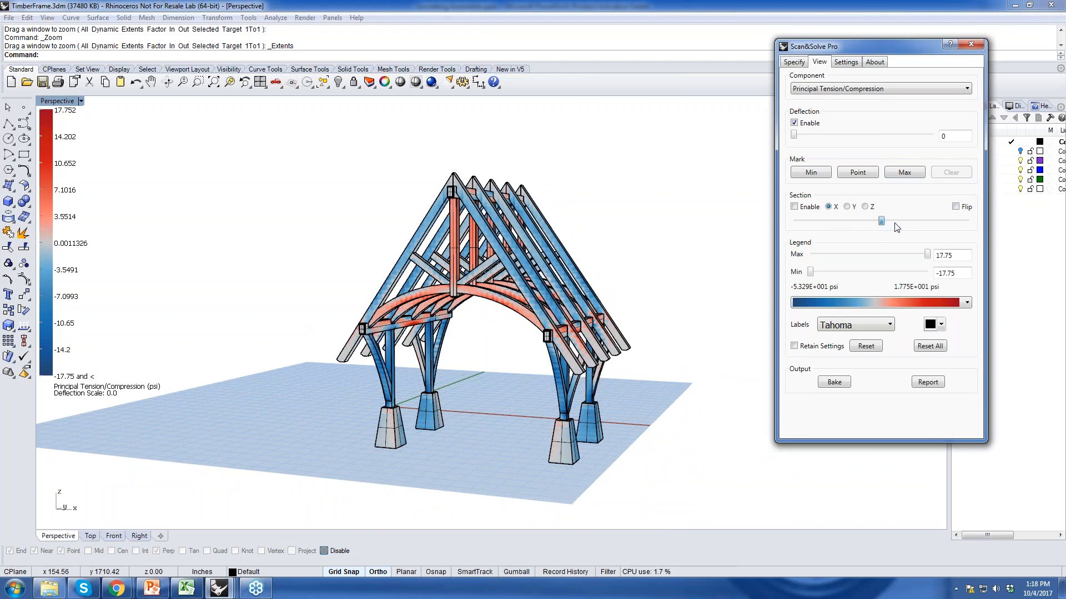
# - Section the stress result along X near the frame's middle, examine the cut timbers, and turn the section off
pyautogui.moveTo(881, 223)
pyautogui.mouseDown()
pyautogui.moveTo(856, 223)
pyautogui.moveTo(869, 222)
pyautogui.mouseUp()
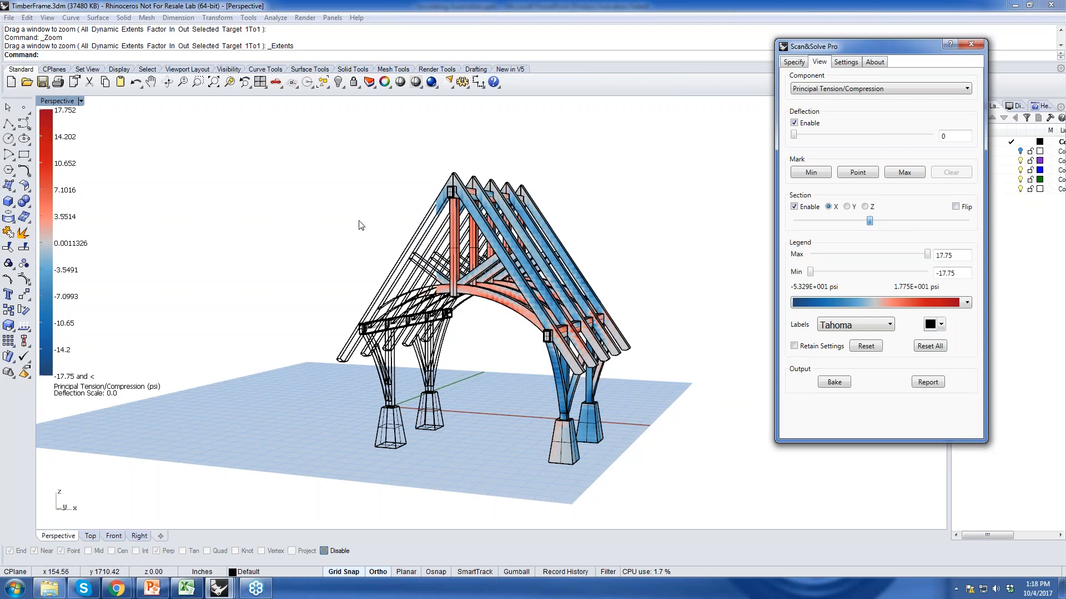
pyautogui.moveTo(361, 225); pyautogui.dragTo(508, 221, button='right')
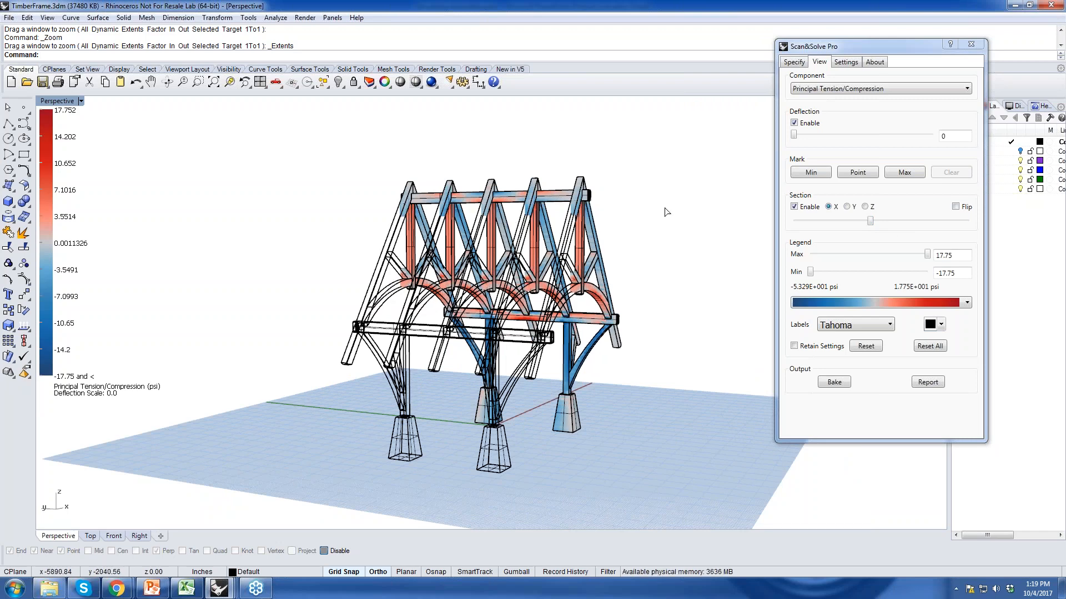
pyautogui.click(800, 207)
pyautogui.moveTo(578, 300); pyautogui.dragTo(474, 327, button='right')
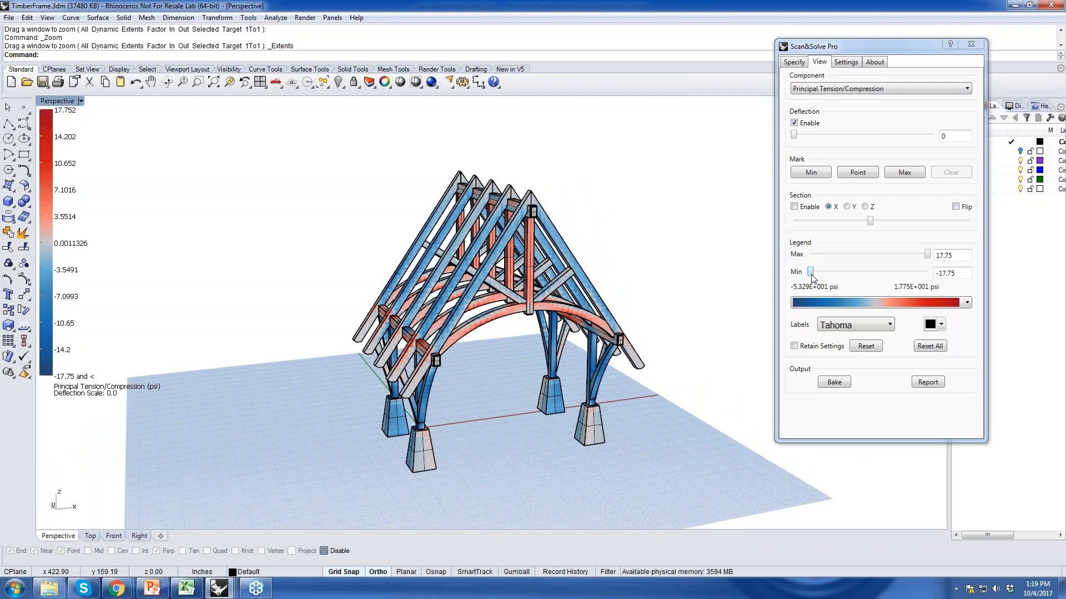
# - Set the legend minimum to -53.29, examine the frame's colouring, and raise the minimum to about -17.77
pyautogui.moveTo(811, 277)
pyautogui.mouseDown()
pyautogui.moveTo(863, 279)
pyautogui.moveTo(808, 278)
pyautogui.mouseUp()
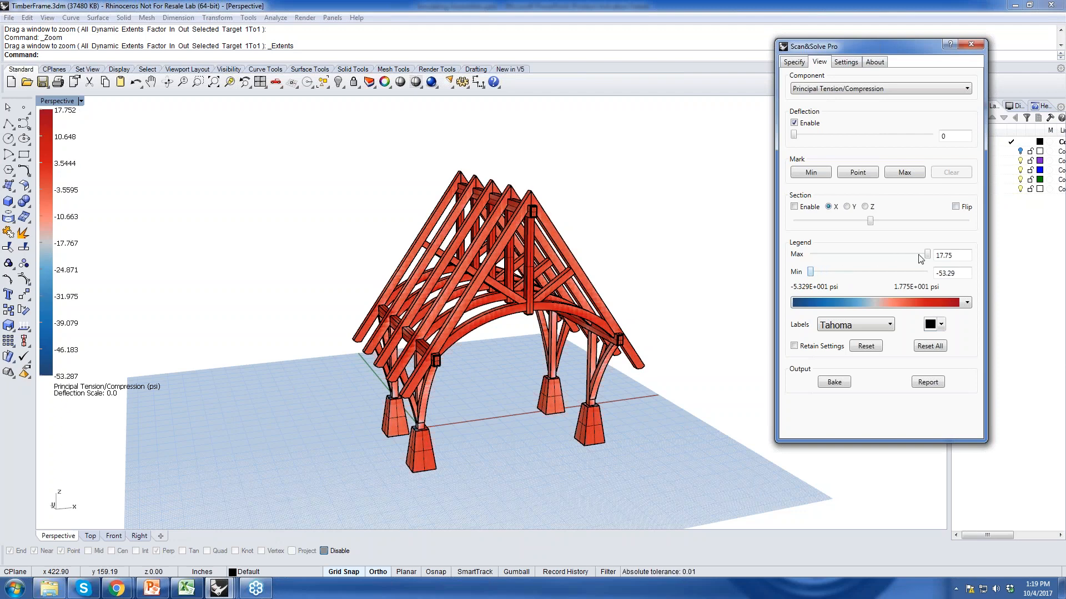
pyautogui.moveTo(927, 255)
pyautogui.mouseDown()
pyautogui.moveTo(910, 260)
pyautogui.moveTo(938, 258)
pyautogui.mouseUp()
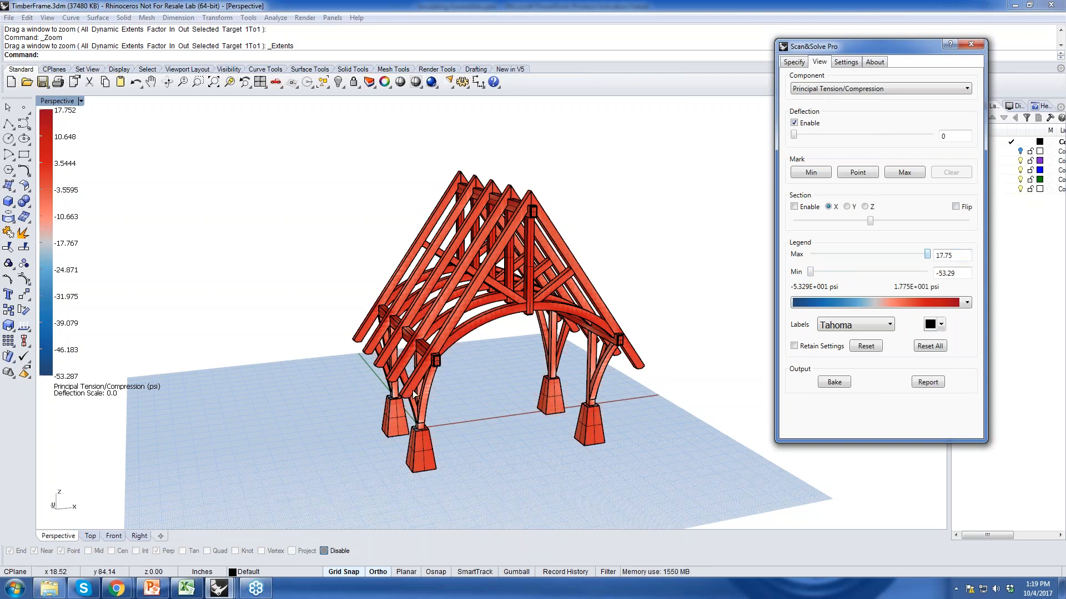
pyautogui.moveTo(408, 404)
pyautogui.mouseDown(button='right')
pyautogui.moveTo(433, 400)
pyautogui.moveTo(404, 399)
pyautogui.mouseUp(button='right')
pyautogui.moveTo(811, 271); pyautogui.dragTo(870, 272)
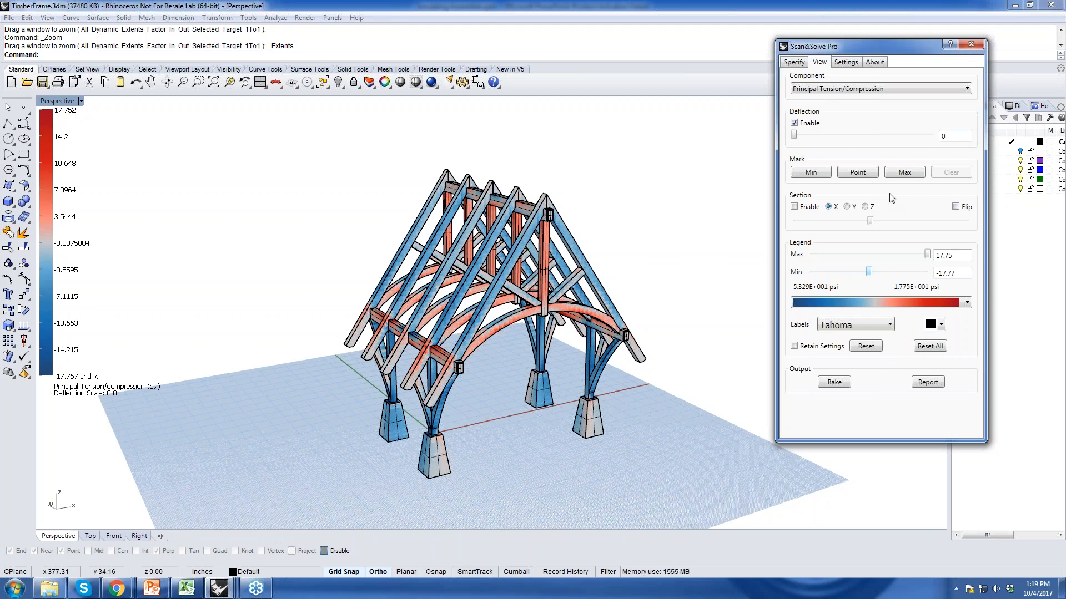
# - Set the deflection scale to about 2.8E+03 and bake the deformed frame as a plain Rhino mesh object
pyautogui.moveTo(795, 135); pyautogui.dragTo(840, 161)
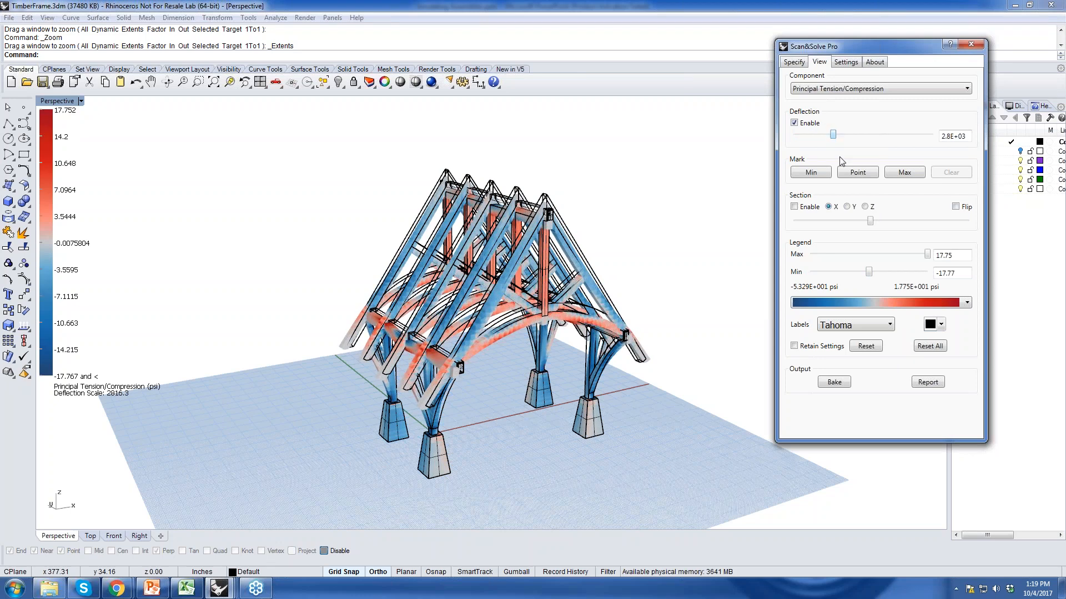
pyautogui.click(834, 382)
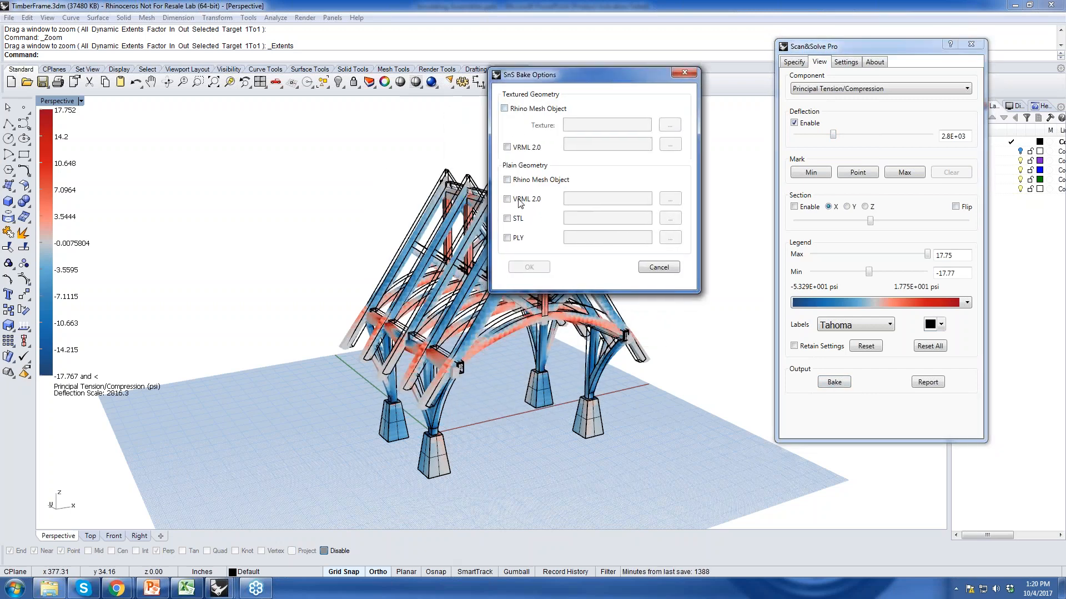
pyautogui.click(507, 180)
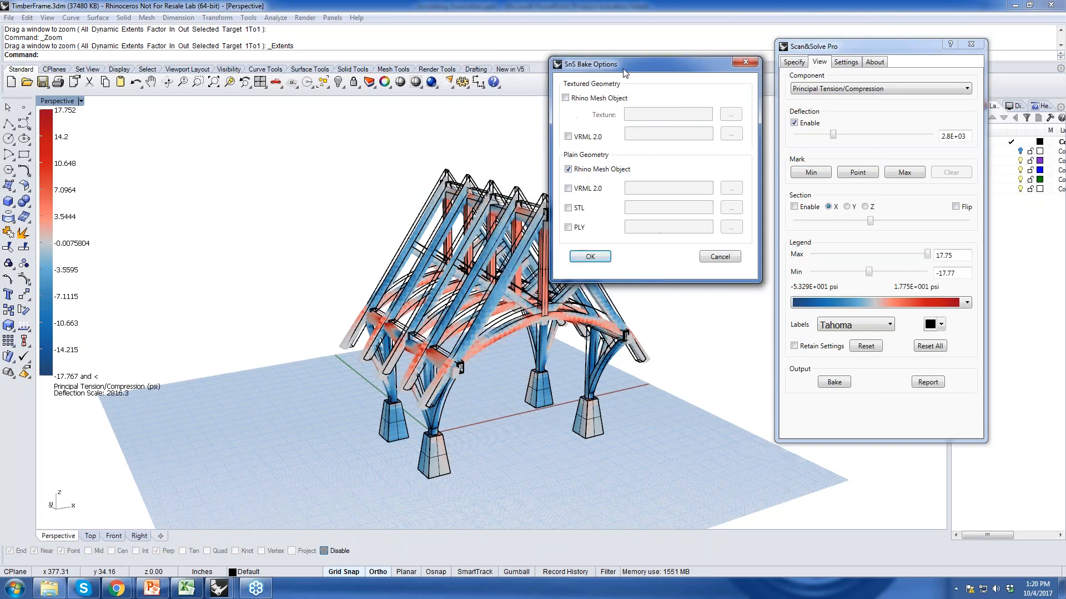
pyautogui.click(590, 257)
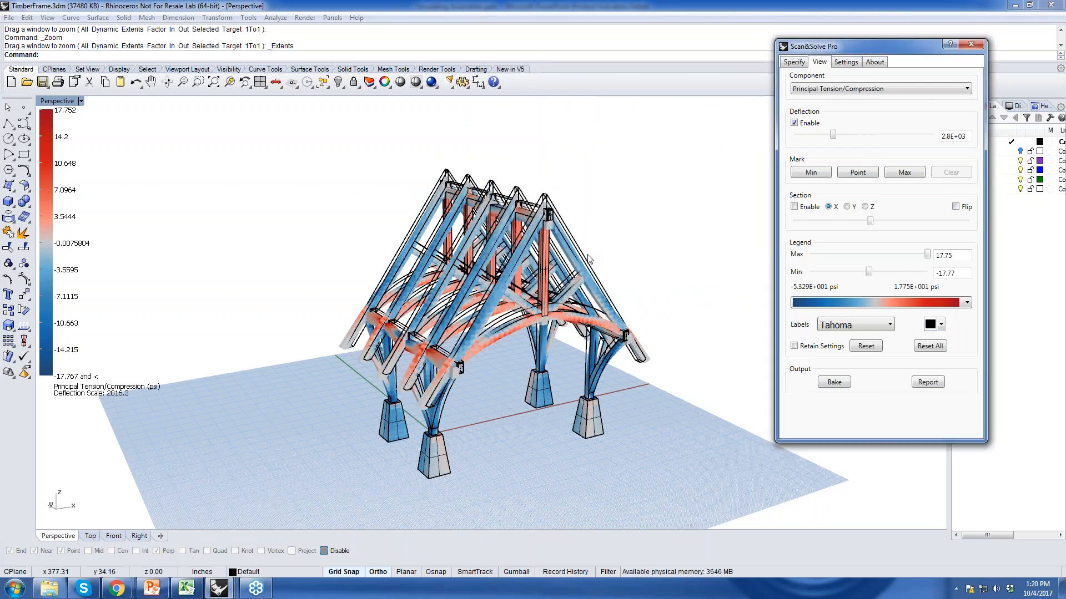
pyautogui.moveTo(590, 277); pyautogui.dragTo(513, 257, button='right')
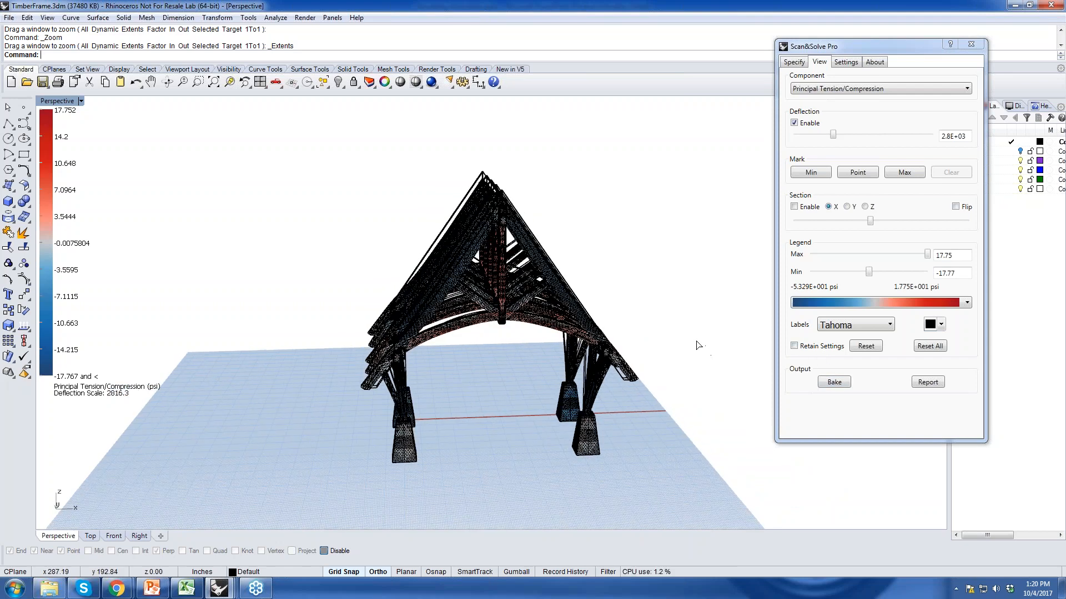
# - Review the textured and plain geometry formats in the bake options and cancel without baking
pyautogui.click(831, 382)
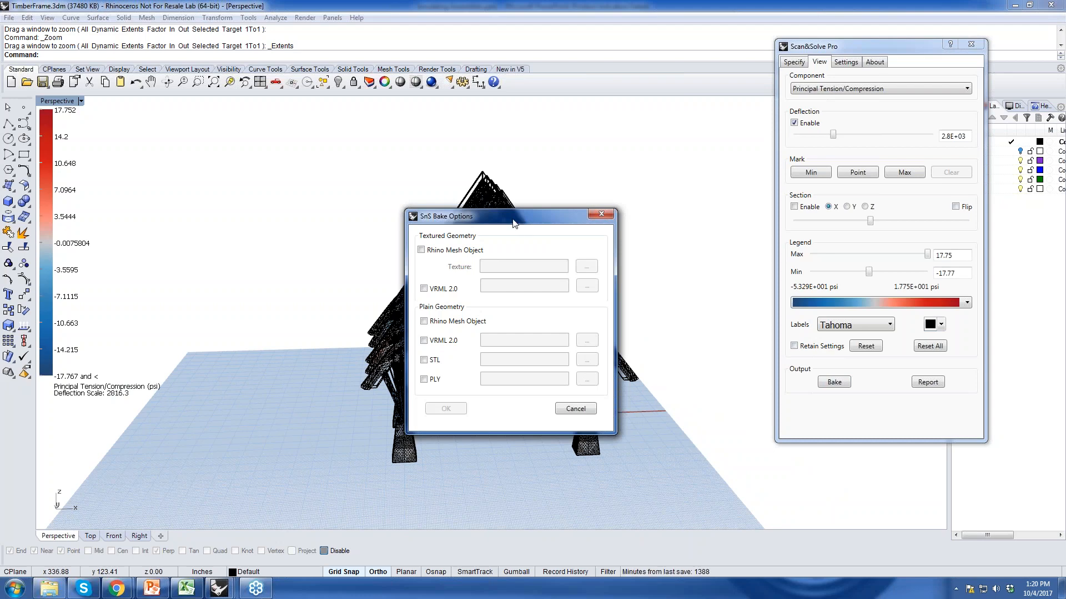
pyautogui.moveTo(521, 221); pyautogui.dragTo(573, 127)
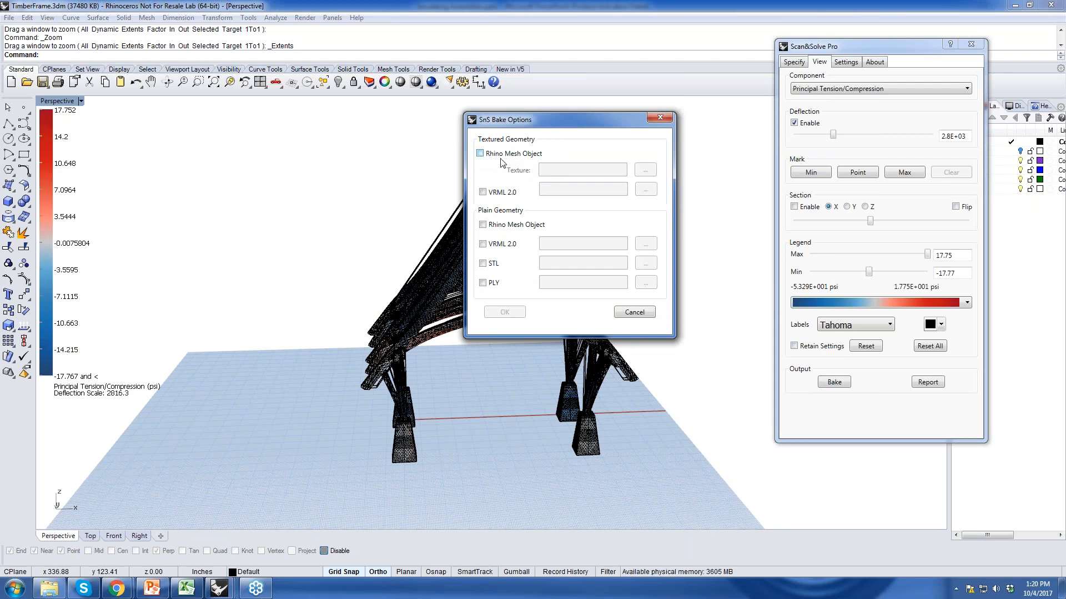
pyautogui.click(633, 312)
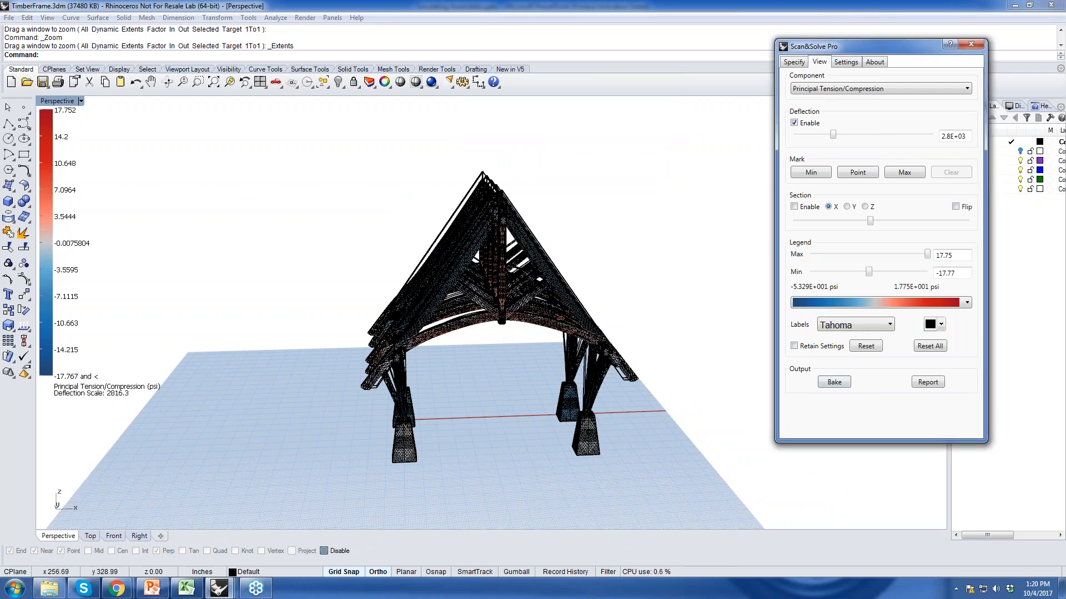
# - Generate the simulation report and save it as SnS_Report.html in the Novedge_2017.10.4 folder
pyautogui.click(931, 387)
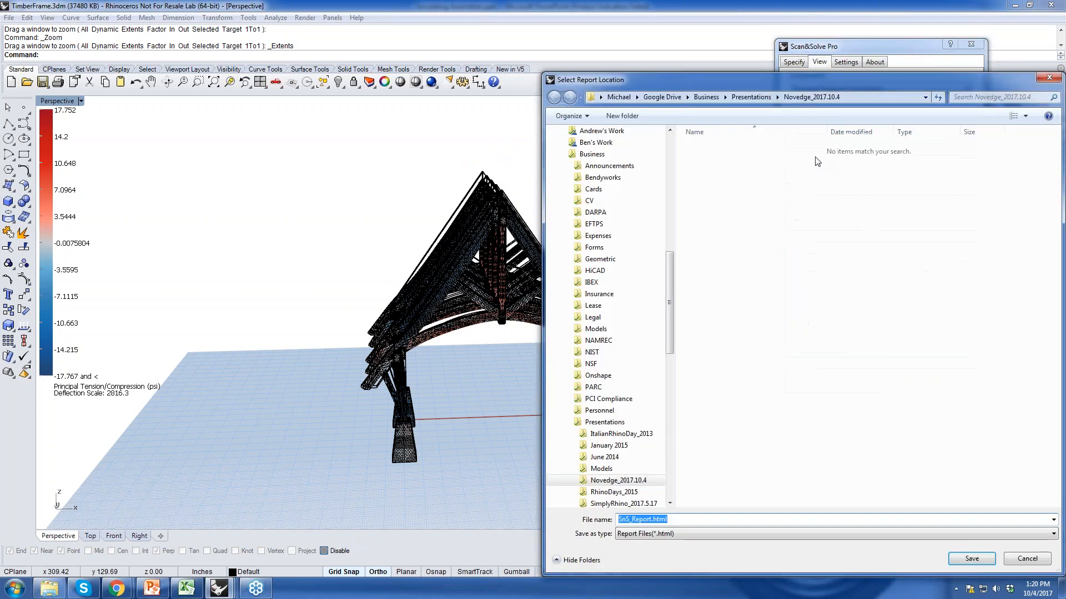
pyautogui.moveTo(723, 78); pyautogui.dragTo(568, 43)
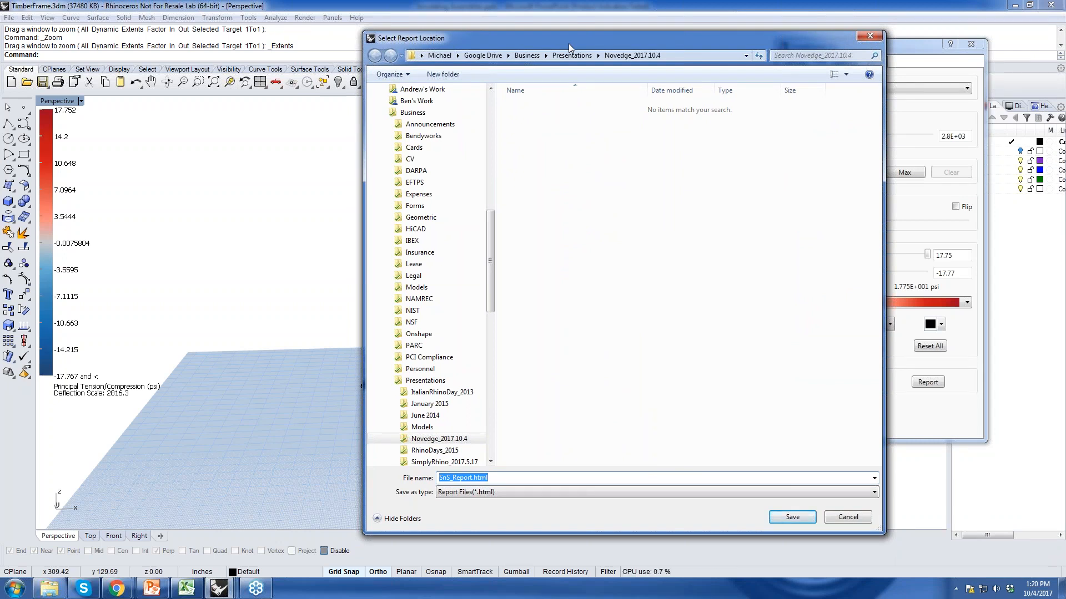
pyautogui.click(796, 523)
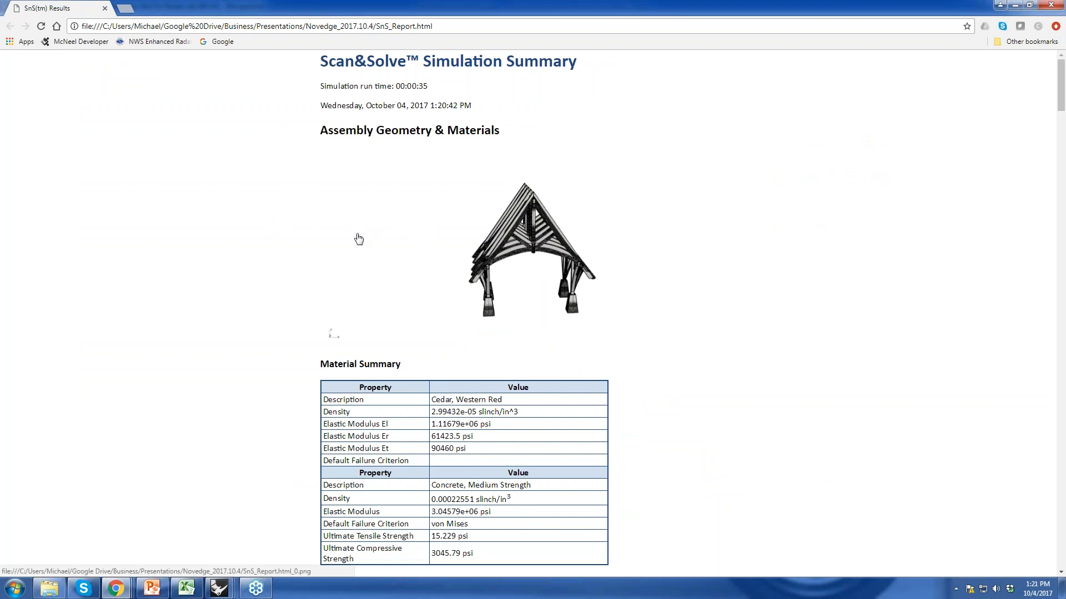
# - Examine the report in Chrome from the component and material tables through loads, restraints and settings to the results extrema
pyautogui.scroll(-3, 357, 237)
pyautogui.scroll(-8, 317, 237)
pyautogui.scroll(2, 317, 240)
pyautogui.scroll(-7, 317, 240)
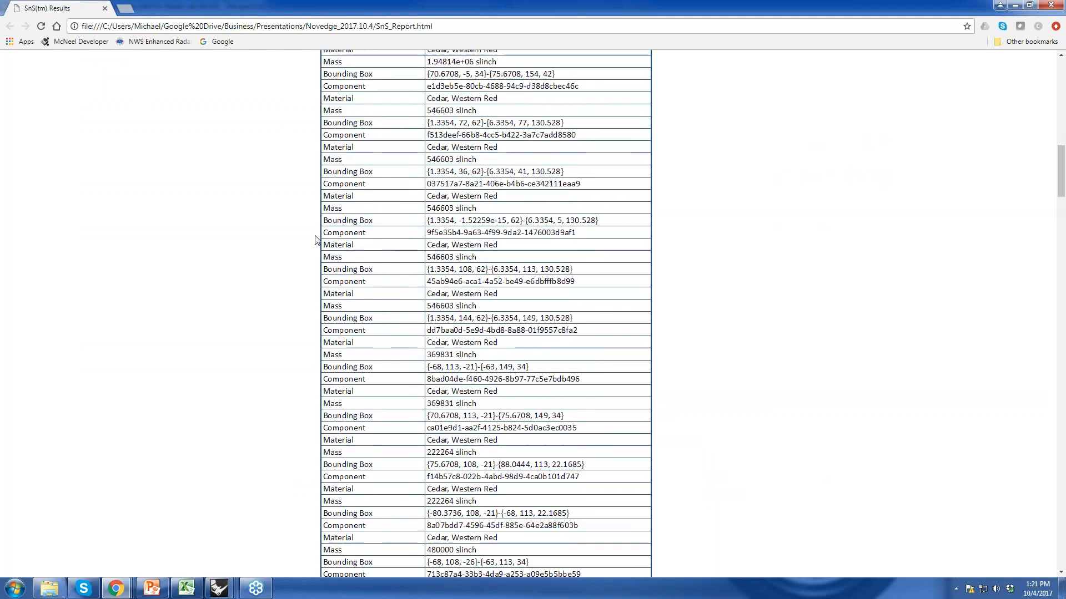
pyautogui.scroll(-18, 315, 239)
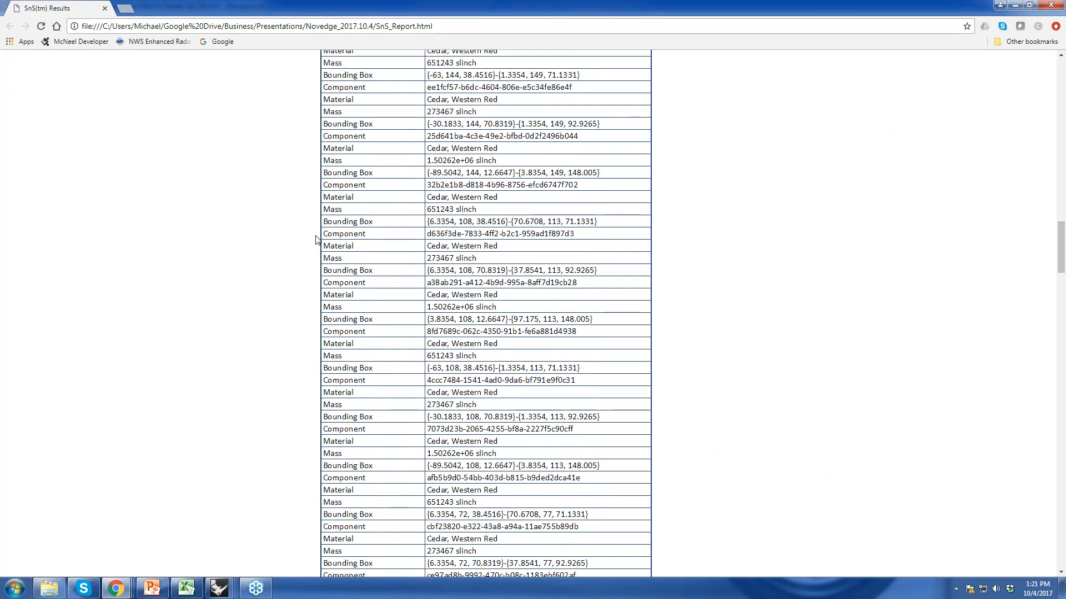
pyautogui.scroll(-20, 316, 238)
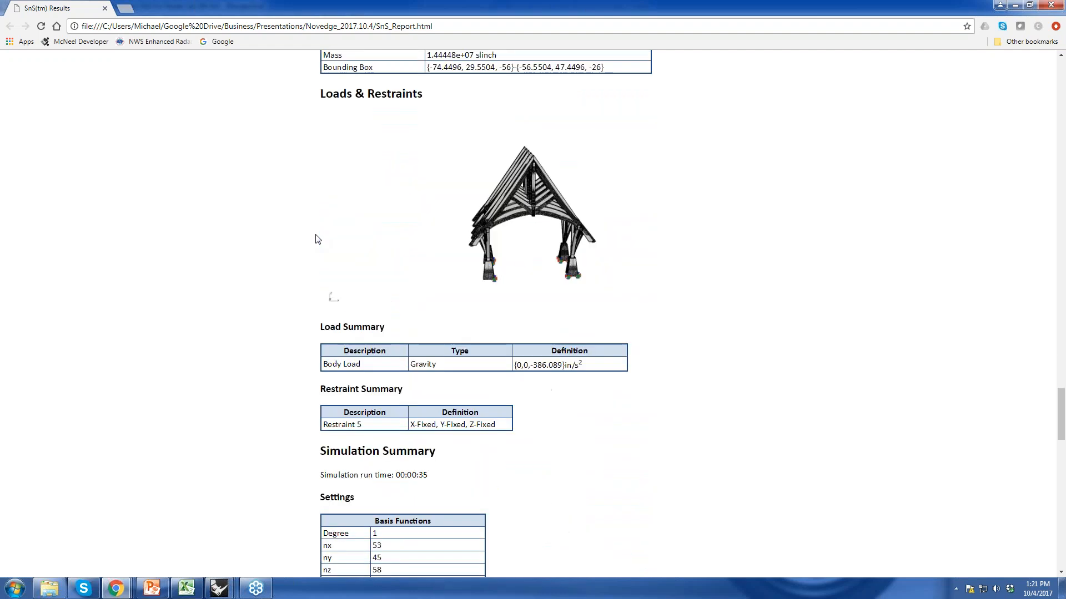
pyautogui.scroll(-8, 317, 239)
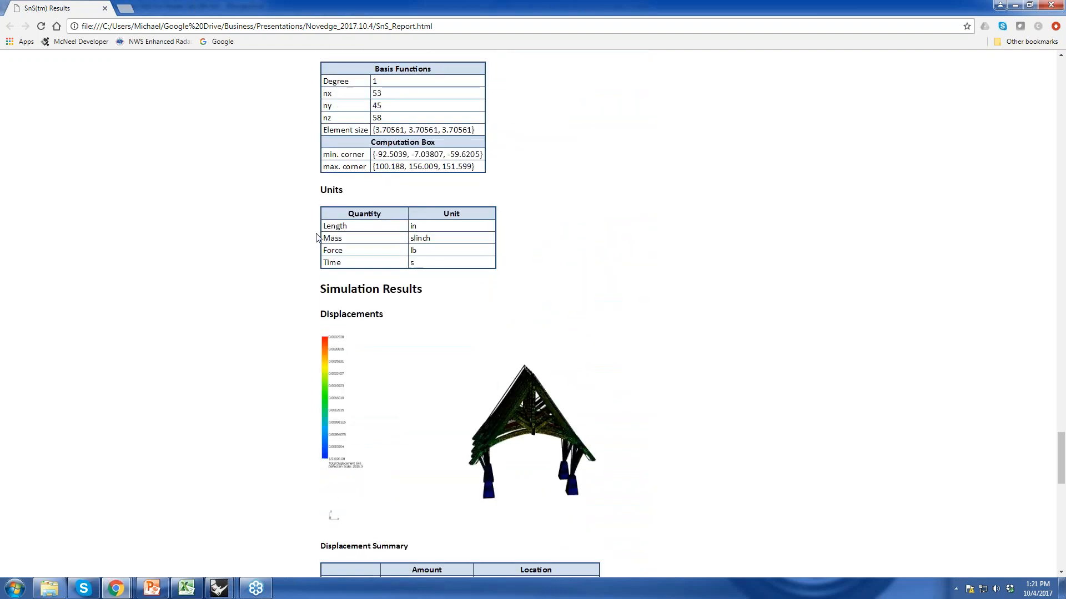
pyautogui.scroll(-9, 316, 237)
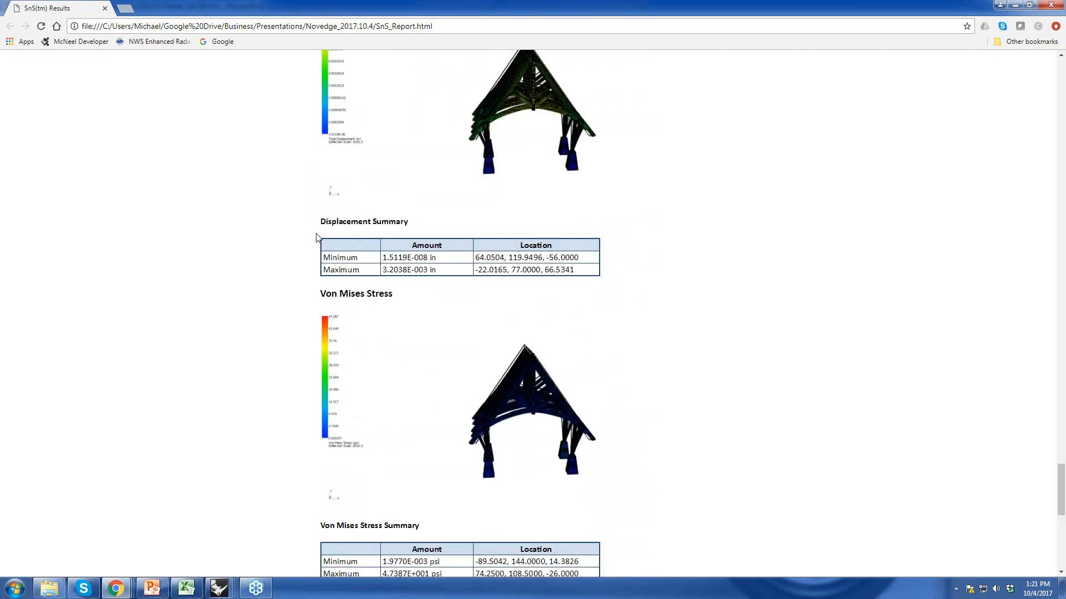
pyautogui.scroll(-6, 318, 238)
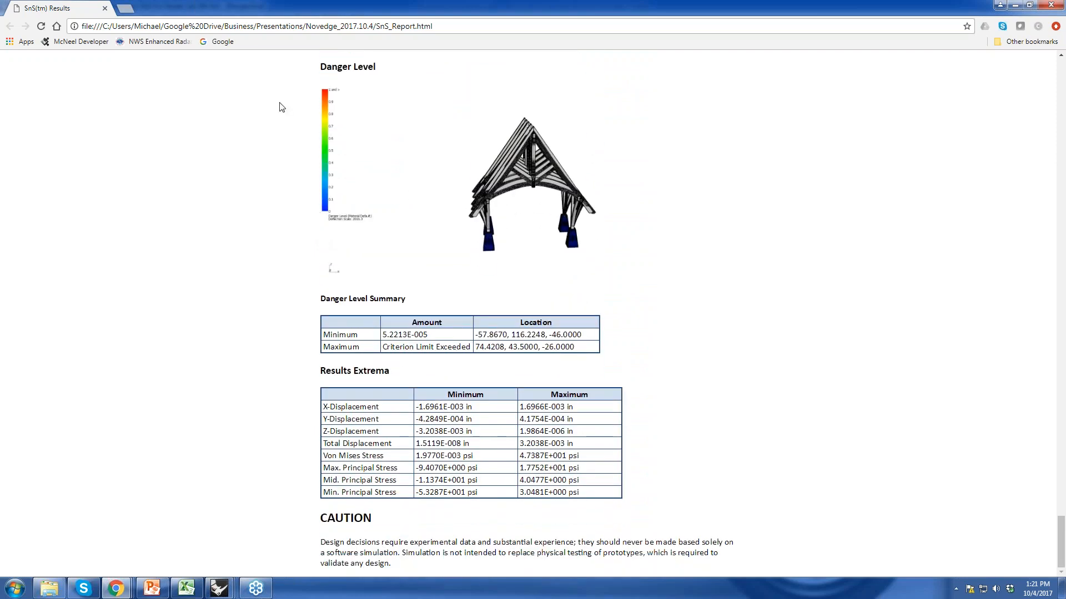
# - Leave the report, return to Rhino and finish the timber frame's Scenario Novedge from its specification settings
pyautogui.moveTo(214, 11); pyautogui.dragTo(1065, 122)
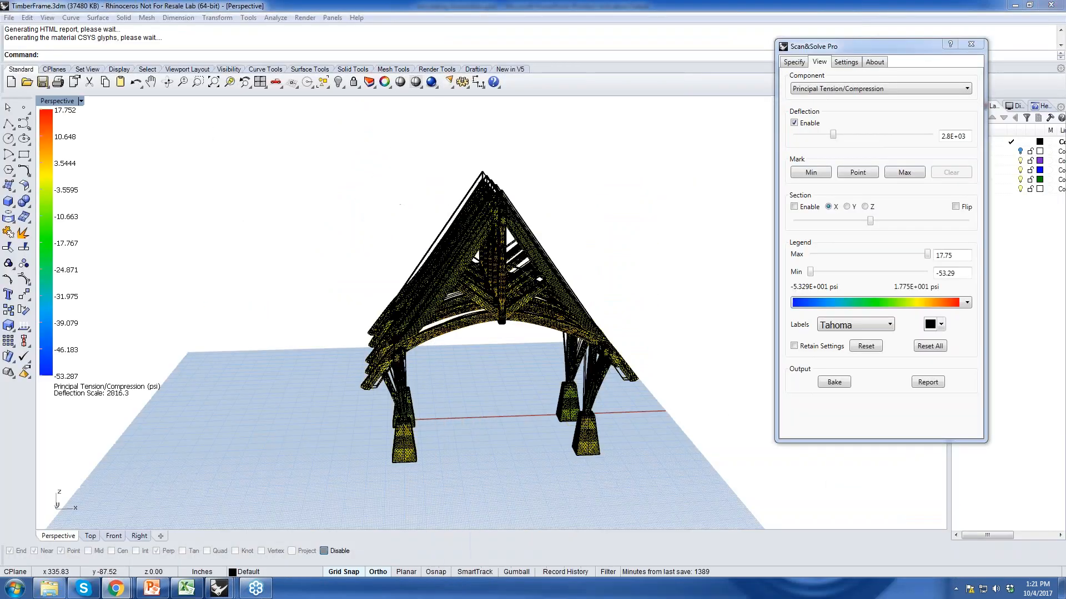
pyautogui.click(795, 63)
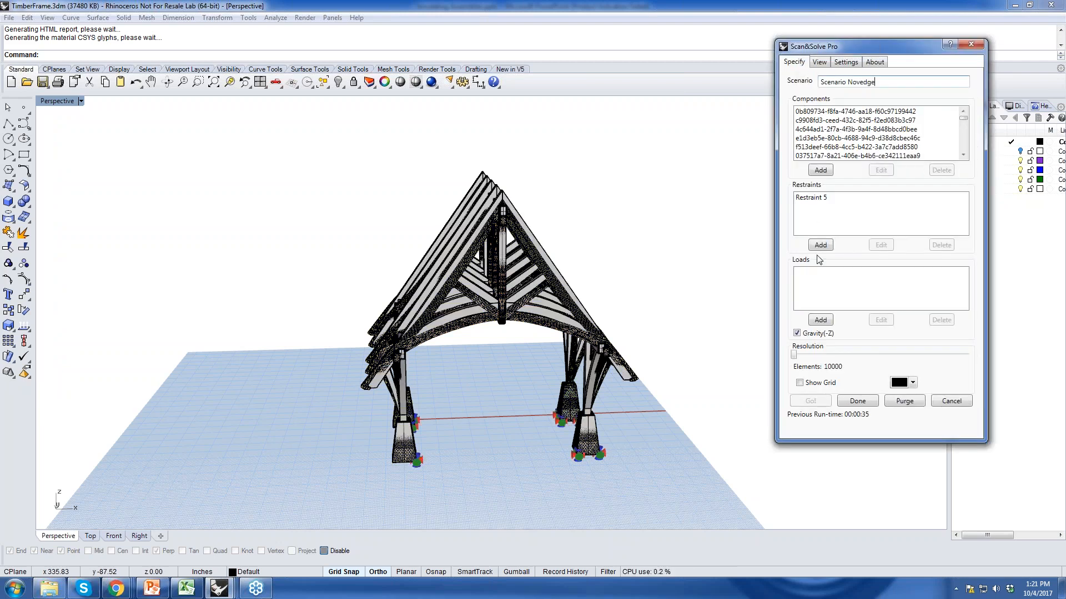
pyautogui.click(858, 401)
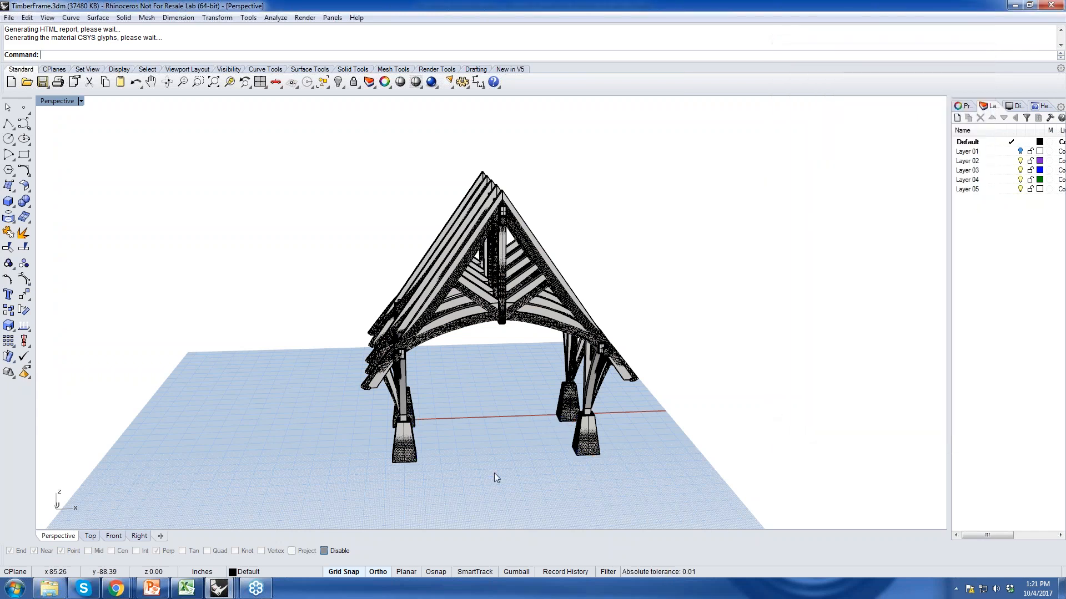
# - Switch to WinchFrame.3dm, run SnSPro and open Scenario No Ribs (300000,0,100000) N
pyautogui.moveTo(218, 588)
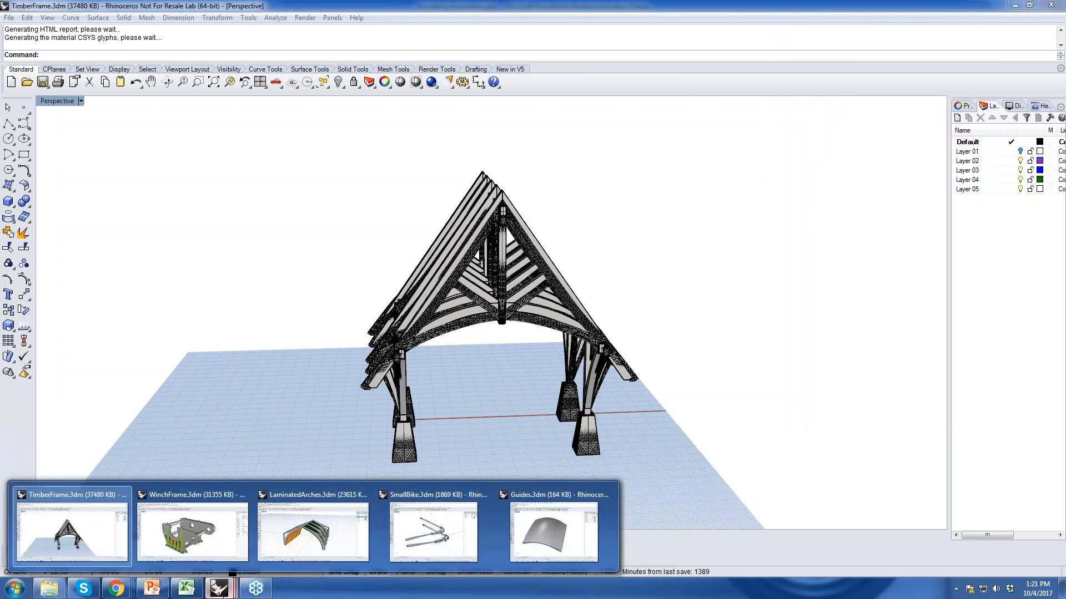
pyautogui.click(201, 536)
pyautogui.moveTo(451, 259); pyautogui.dragTo(470, 275, button='right')
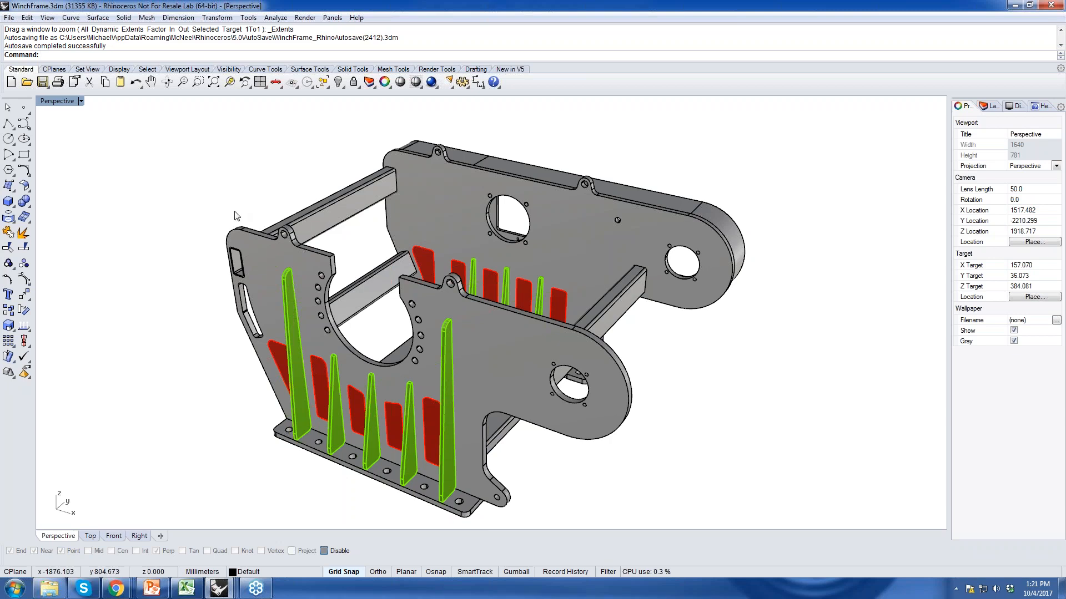
pyautogui.write('SnSPro')
pyautogui.press('Return')
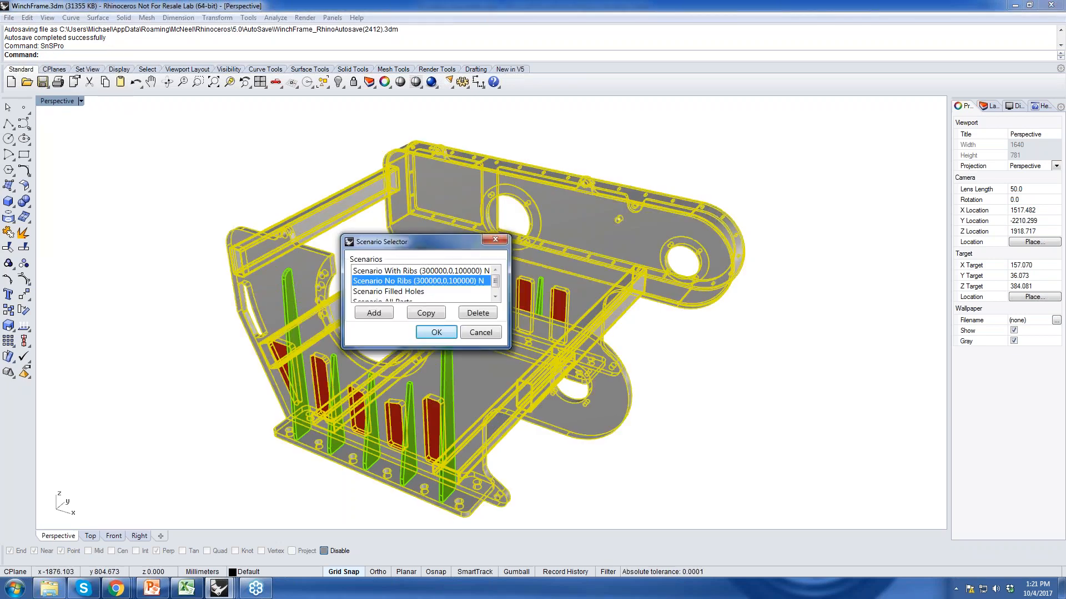
pyautogui.moveTo(411, 245); pyautogui.dragTo(731, 103)
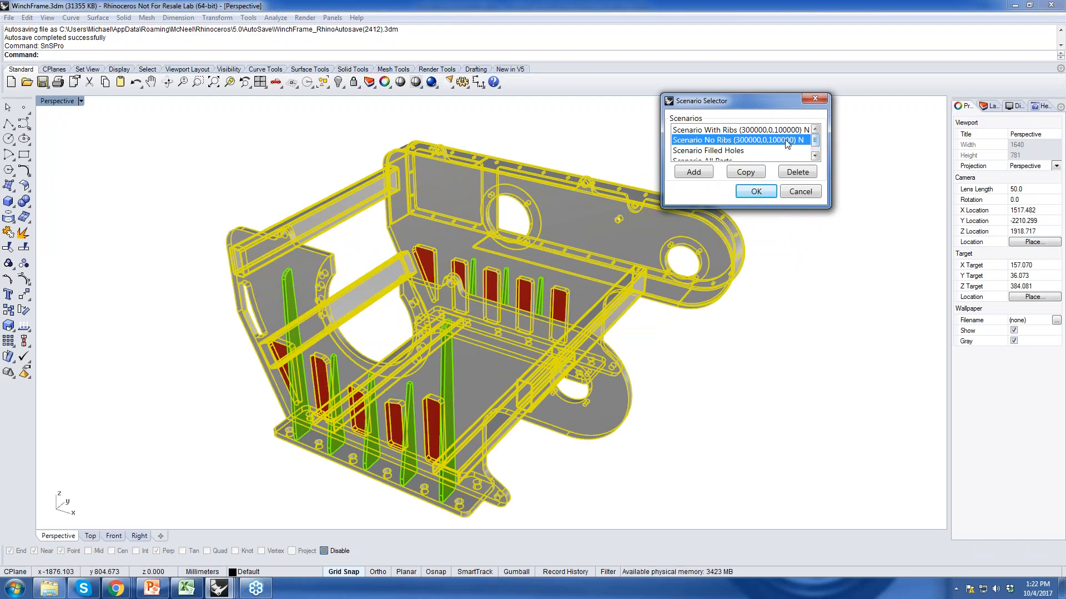
pyautogui.moveTo(710, 105); pyautogui.dragTo(773, 56)
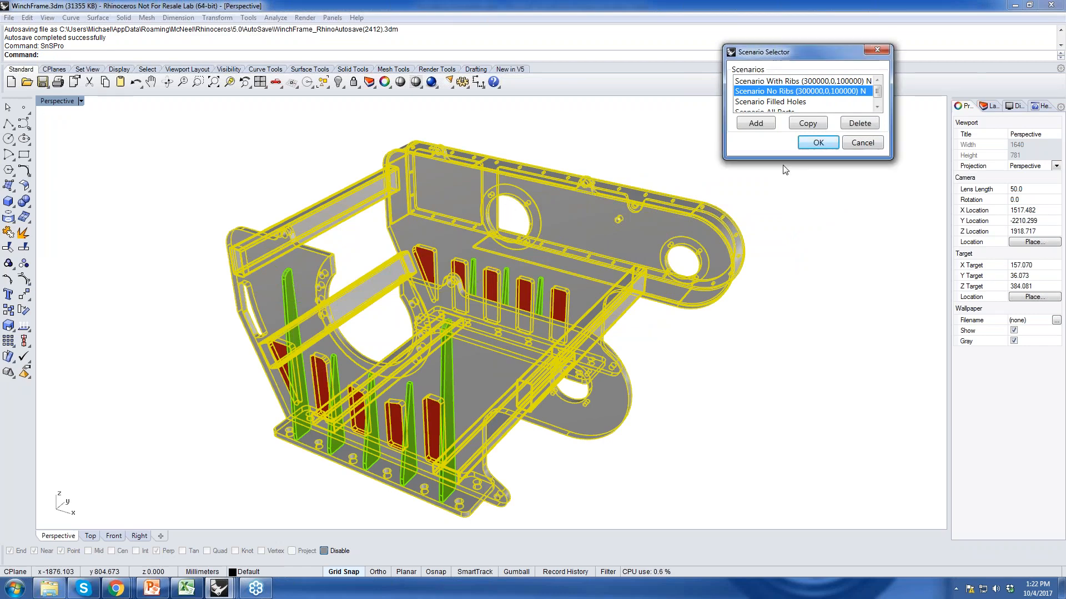
pyautogui.click(818, 144)
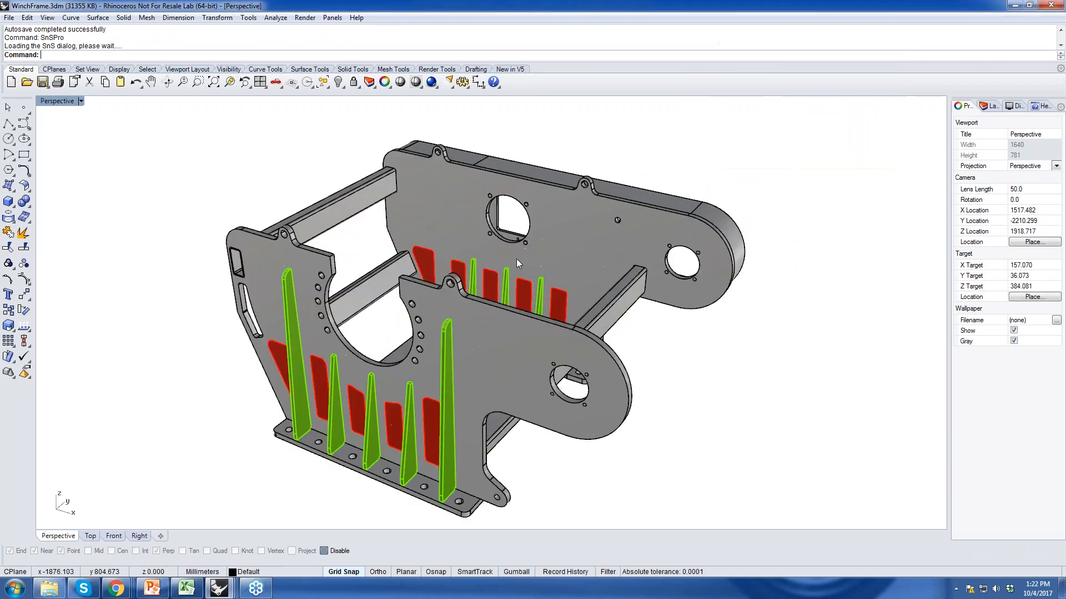
# - Hide the Filler and Ribs layers so that only the bare frame of the no-ribs scenario is displayed
pyautogui.click(990, 107)
pyautogui.click(1020, 151)
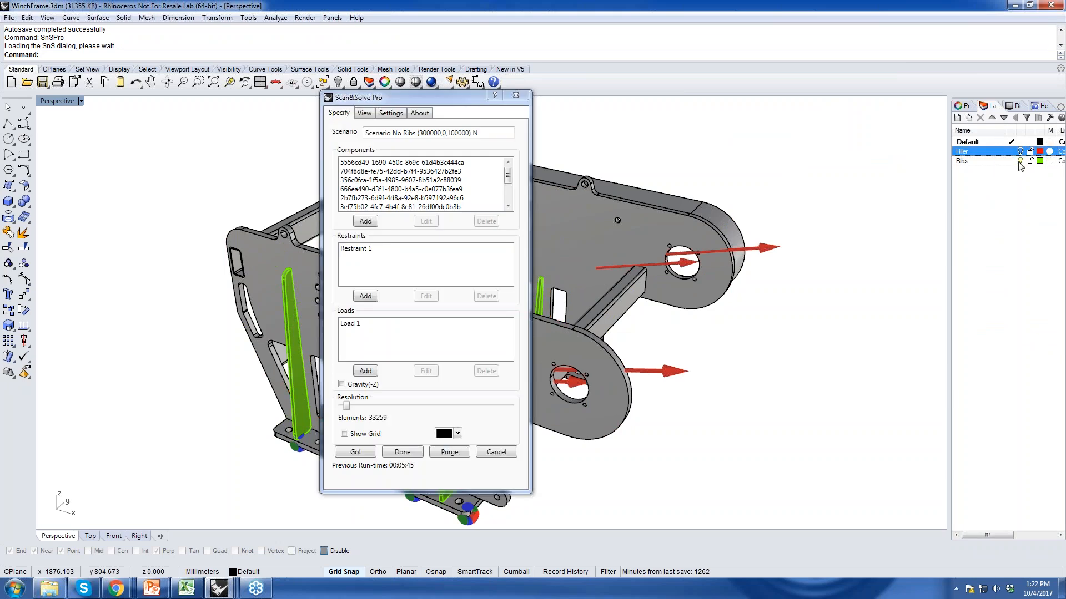
pyautogui.click(1020, 161)
pyautogui.moveTo(396, 104); pyautogui.dragTo(794, 87)
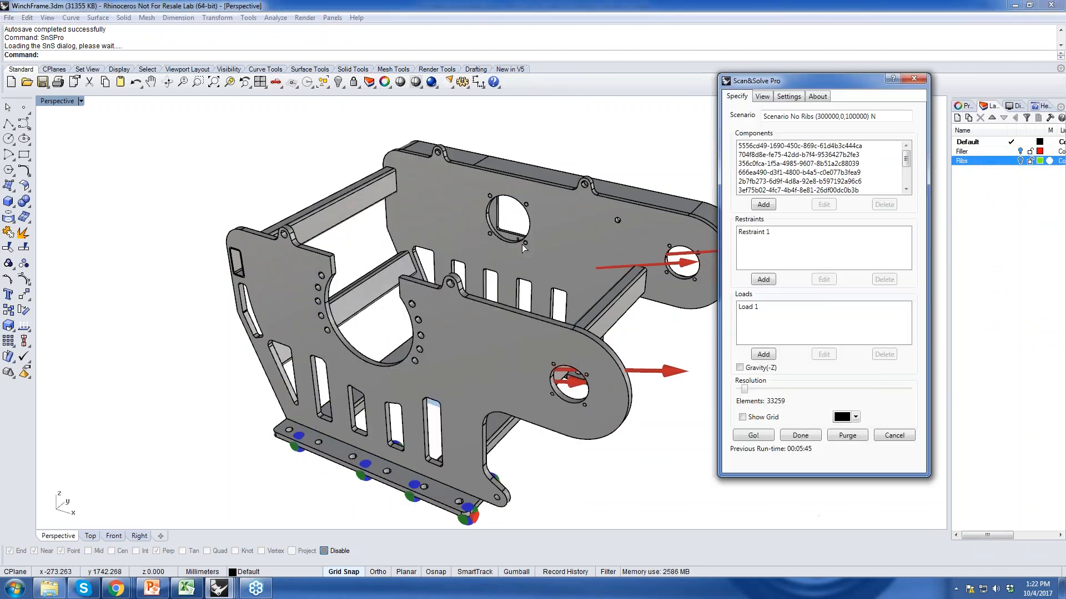
pyautogui.moveTo(477, 289); pyautogui.dragTo(508, 225, button='right')
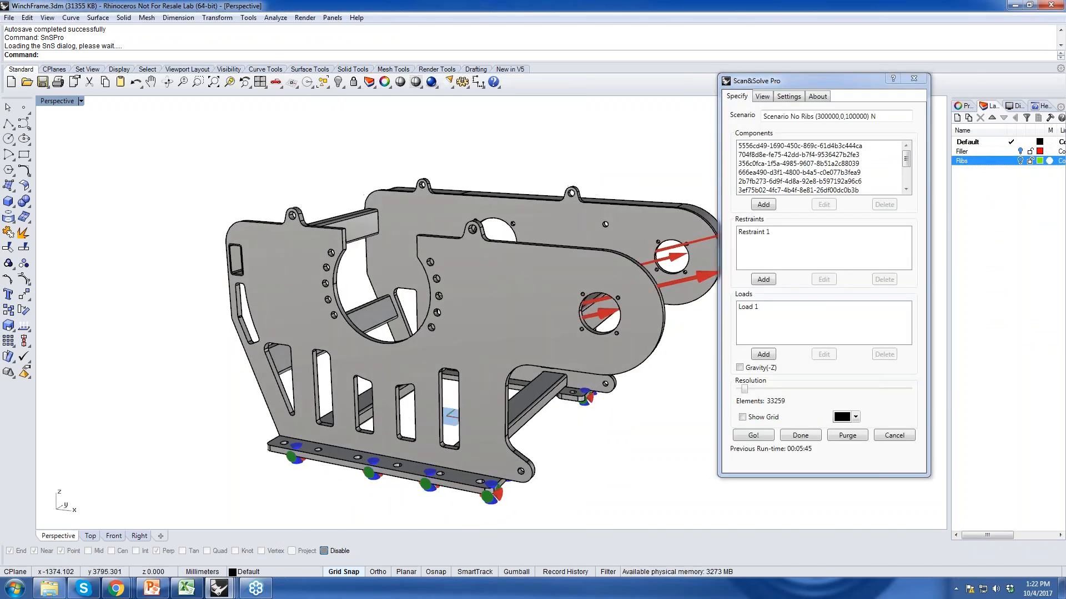
# - View the total displacement of the no-ribs scenario and exit the scenario without saving changes
pyautogui.click(763, 103)
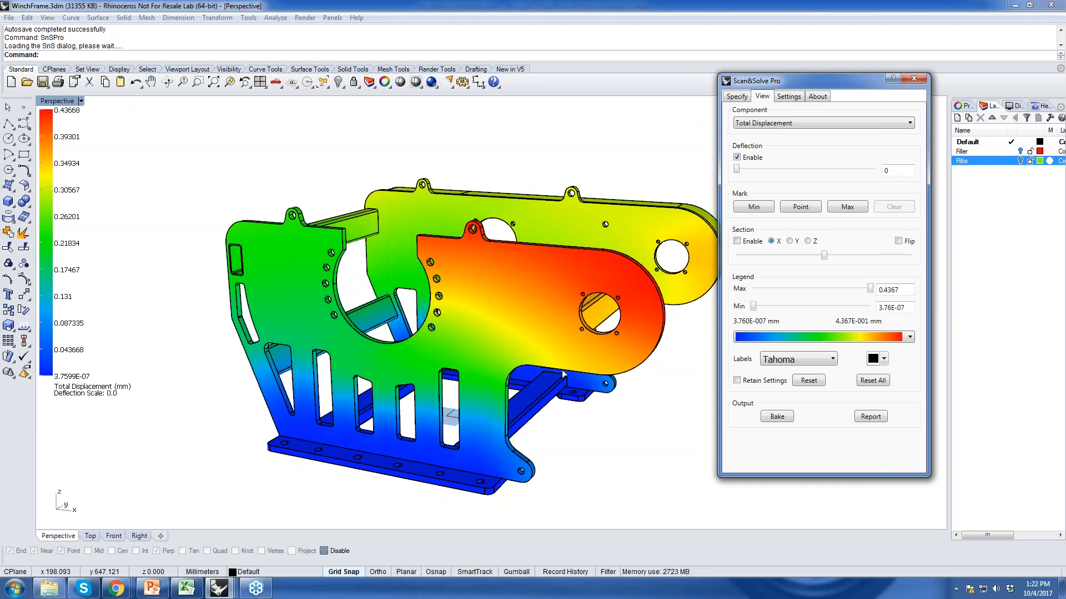
pyautogui.click(741, 97)
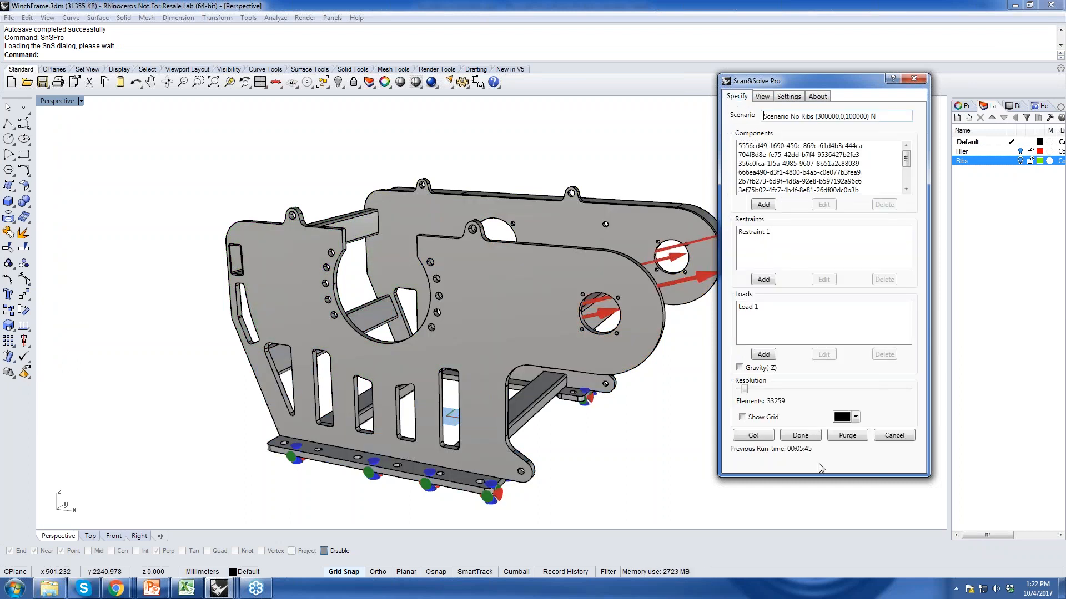
pyautogui.click(893, 436)
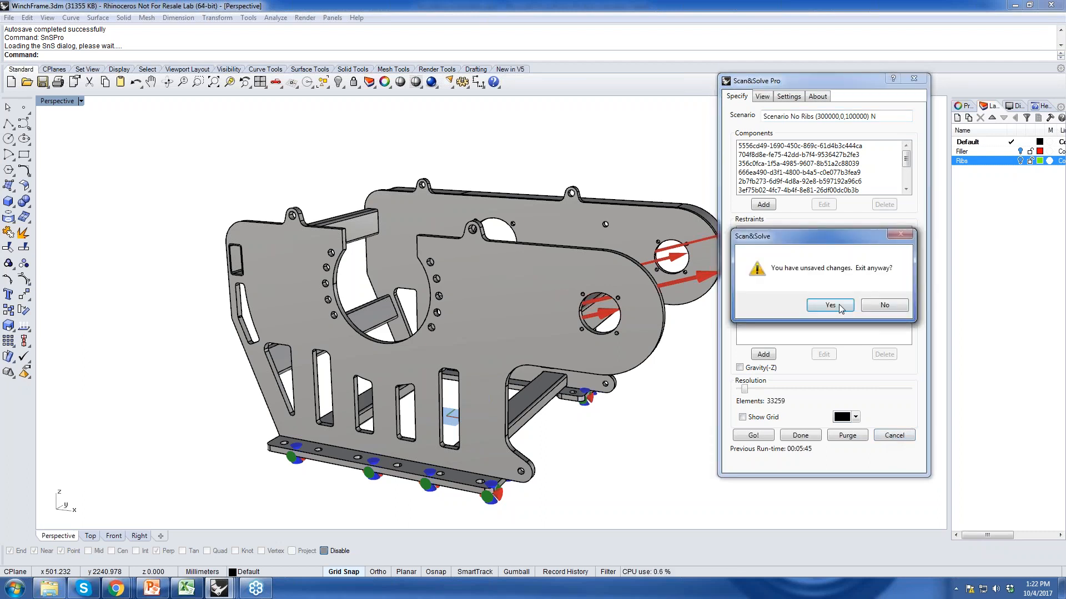
pyautogui.click(829, 308)
# - Run SnSPro again, open Scenario With Ribs (300000,0,100000) N and show the Ribs layer
pyautogui.rightClick(711, 327)
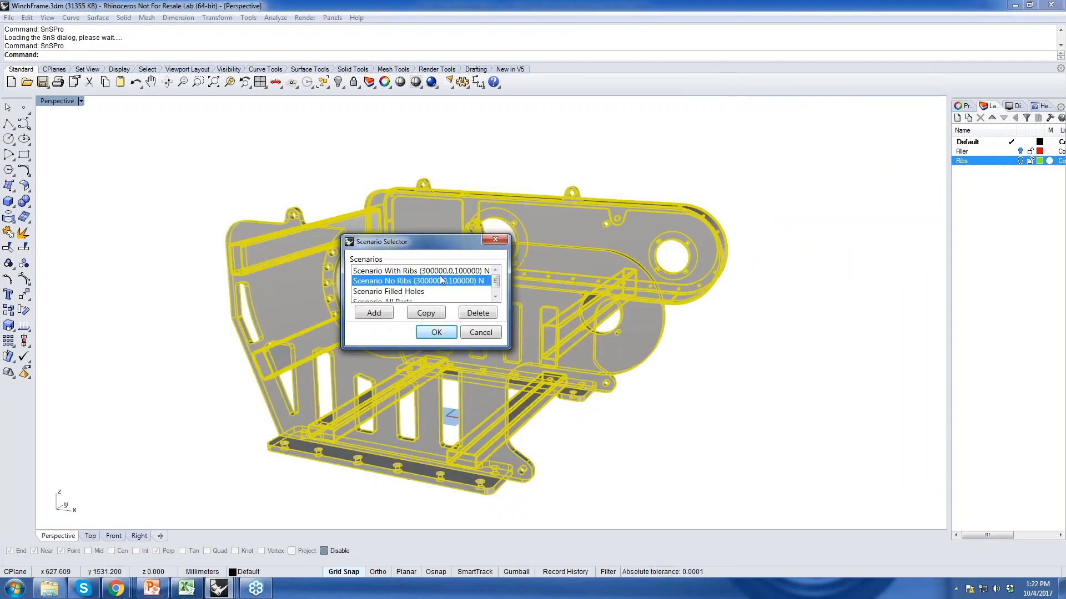
pyautogui.click(402, 272)
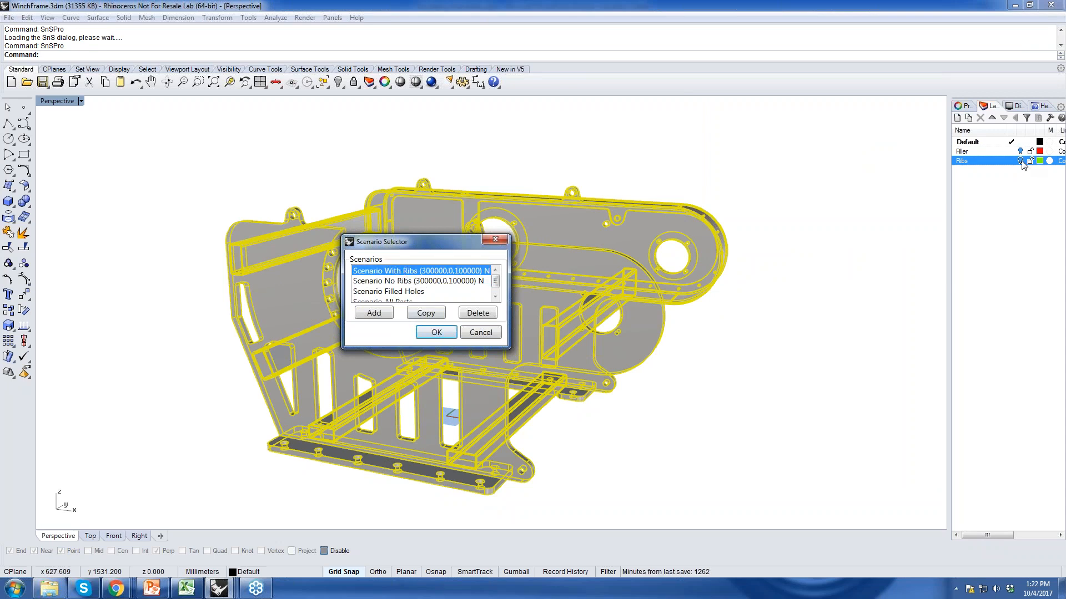
pyautogui.click(436, 332)
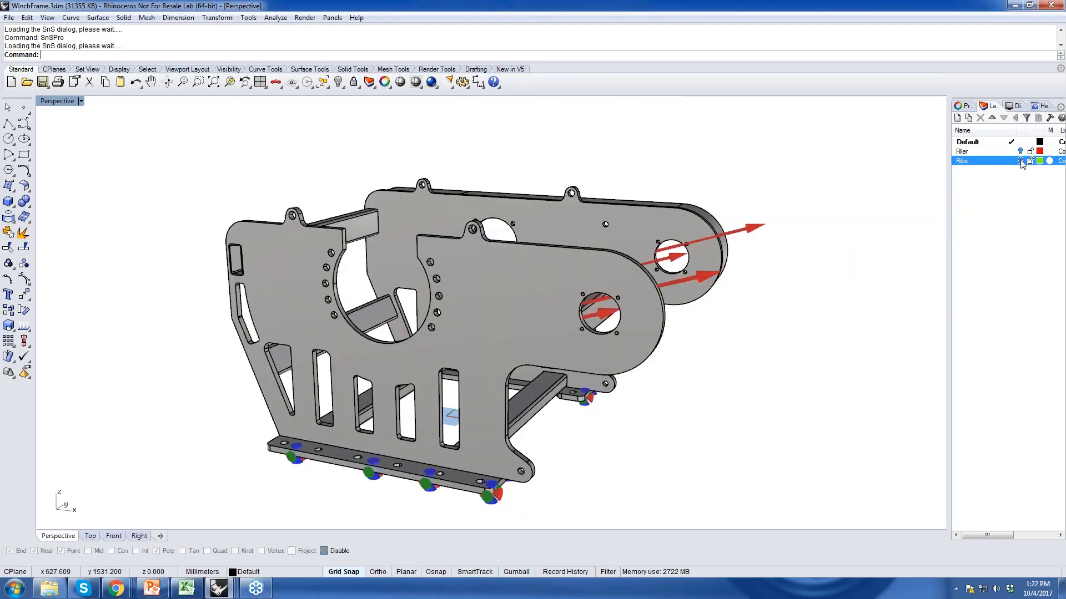
pyautogui.moveTo(389, 97); pyautogui.dragTo(777, 75)
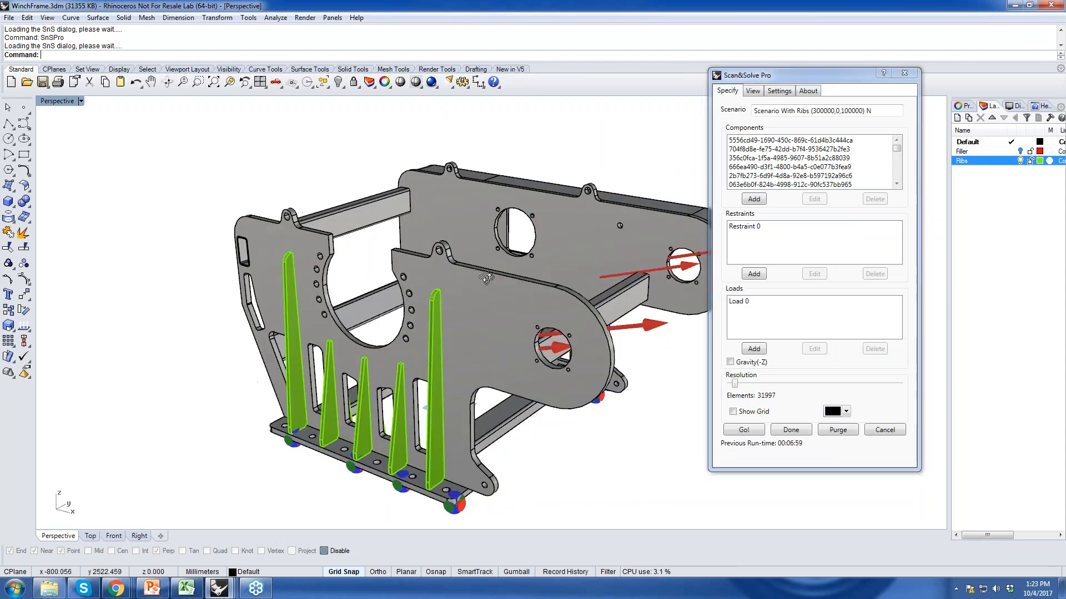
pyautogui.moveTo(486, 277); pyautogui.dragTo(489, 279, button='right')
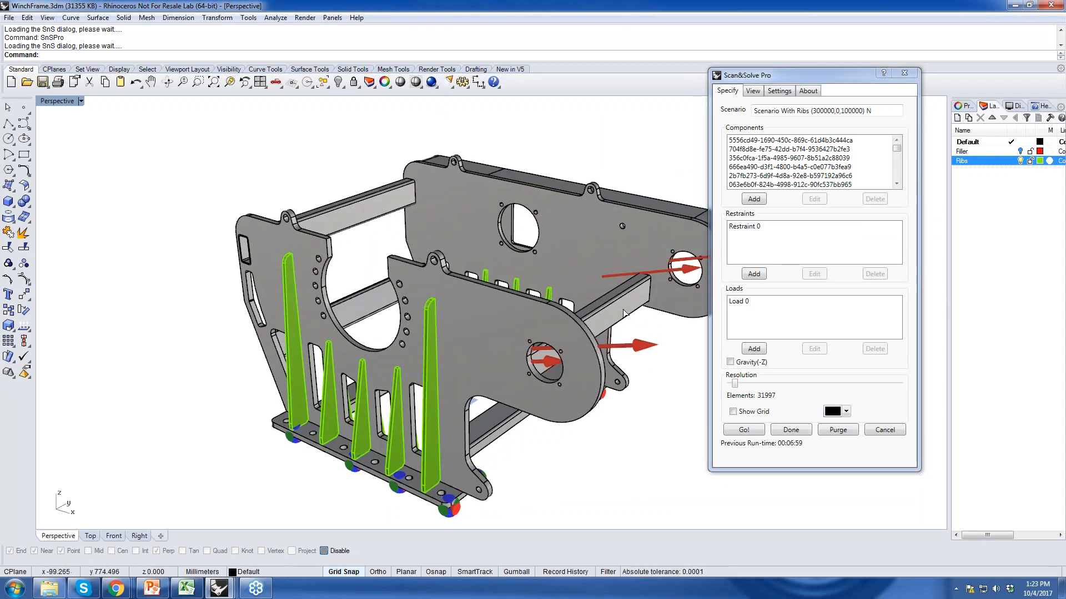
# - Examine the with-ribs scenario's total displacement, return the deflection scale to 0, and exit without saving changes
pyautogui.click(753, 91)
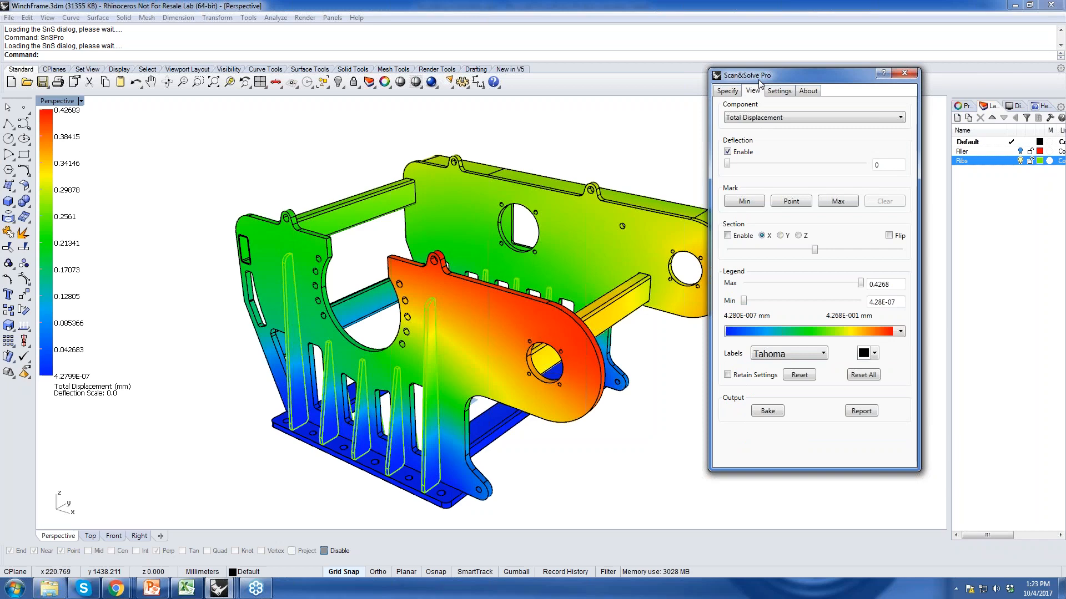
pyautogui.moveTo(729, 167); pyautogui.dragTo(728, 127)
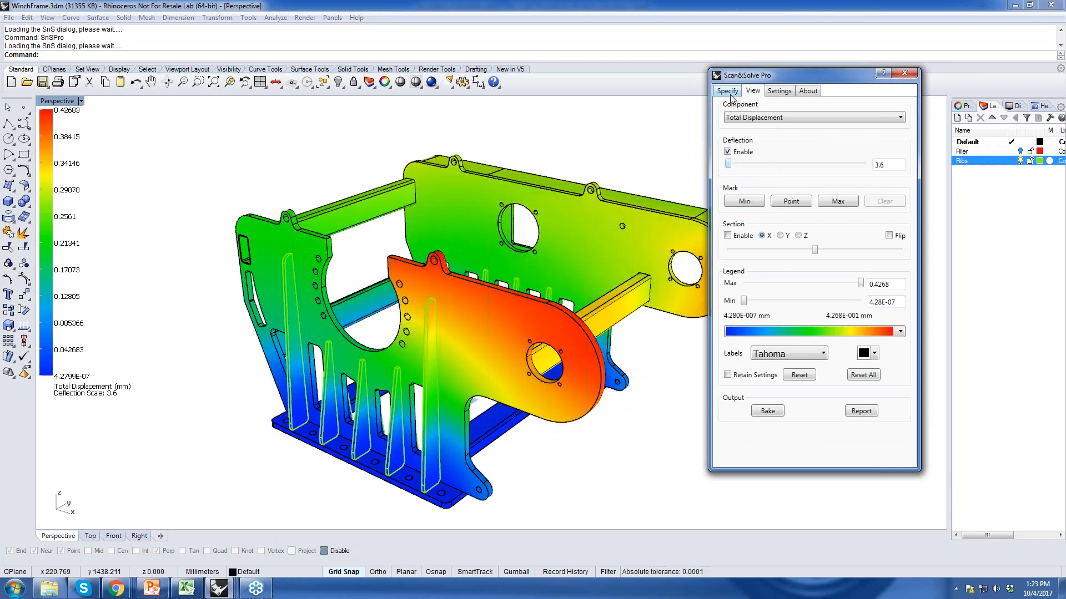
pyautogui.moveTo(729, 164)
pyautogui.mouseDown()
pyautogui.moveTo(777, 171)
pyautogui.moveTo(731, 171)
pyautogui.mouseUp()
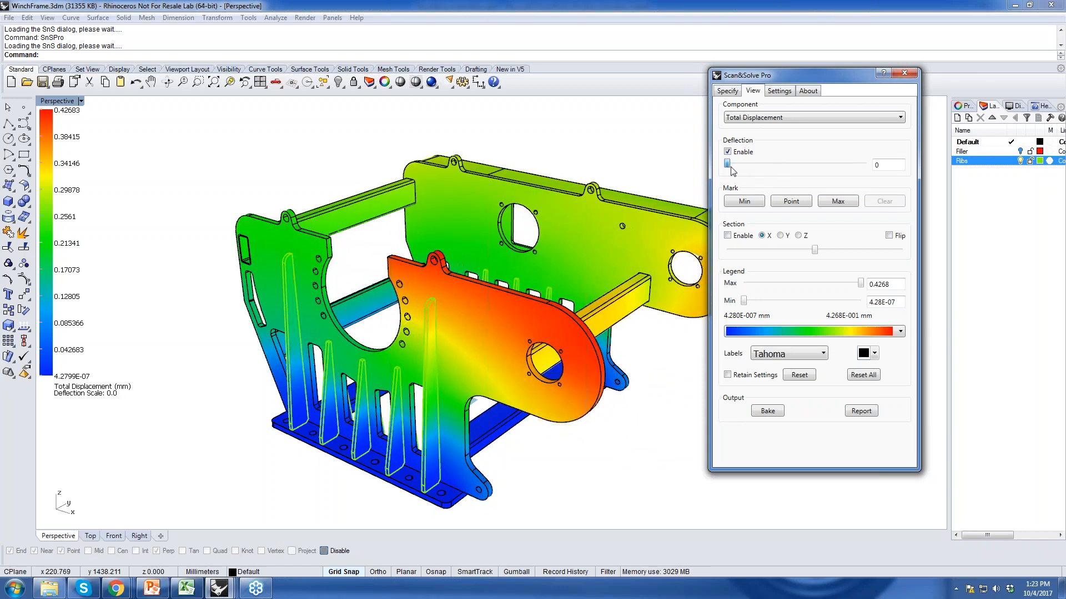
pyautogui.click(727, 92)
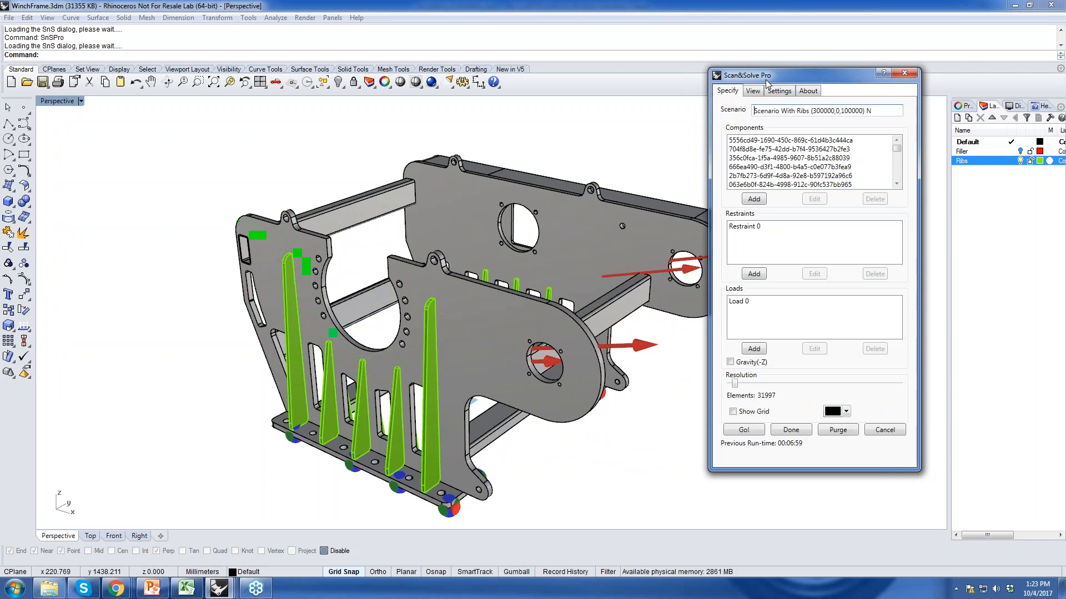
pyautogui.moveTo(552, 325); pyautogui.dragTo(488, 303, button='right')
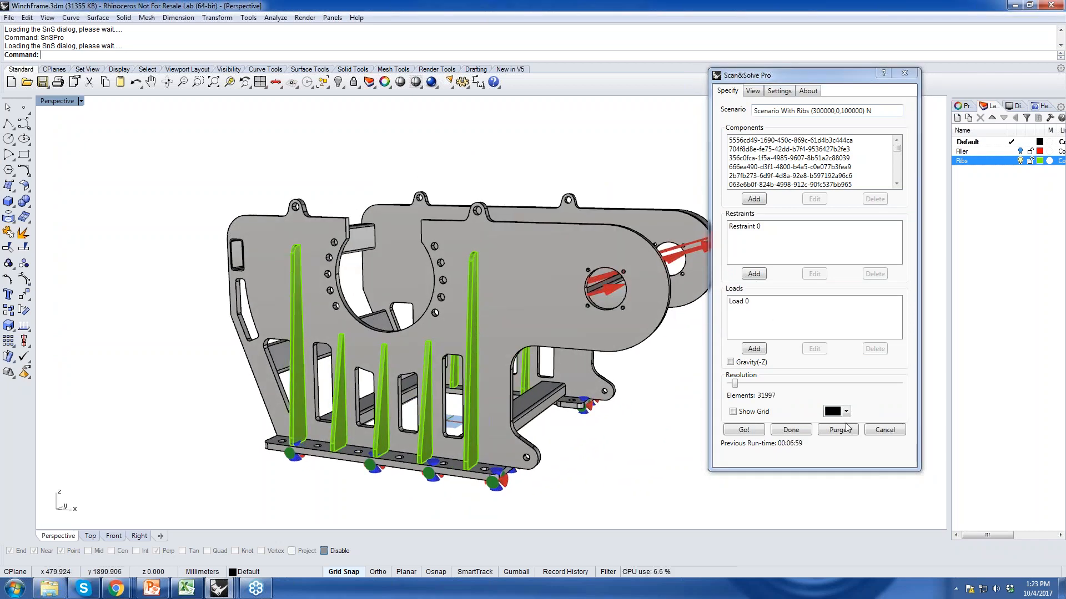
pyautogui.click(885, 431)
pyautogui.click(819, 299)
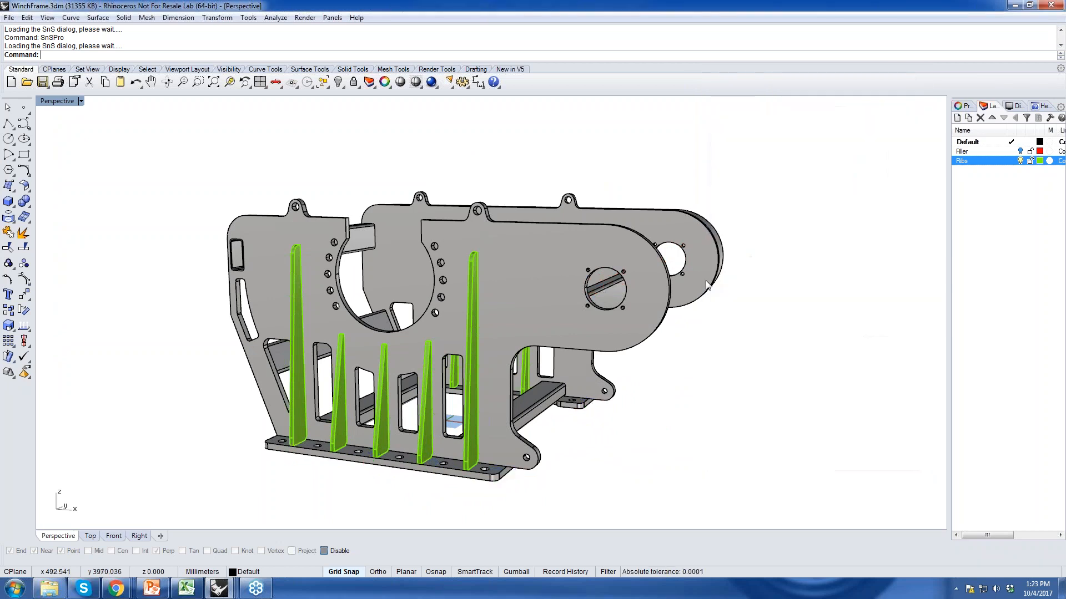
# - Open Scenario Filled Holes in SnSPro, with the Filler layer shown and the Ribs layer hidden
pyautogui.press('Return')
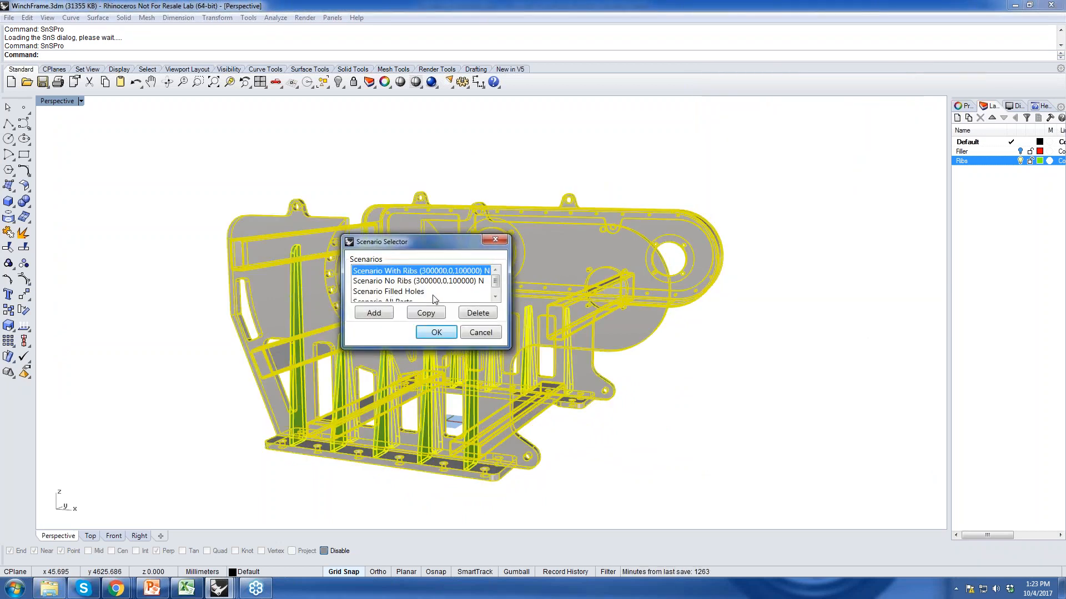
pyautogui.click(404, 293)
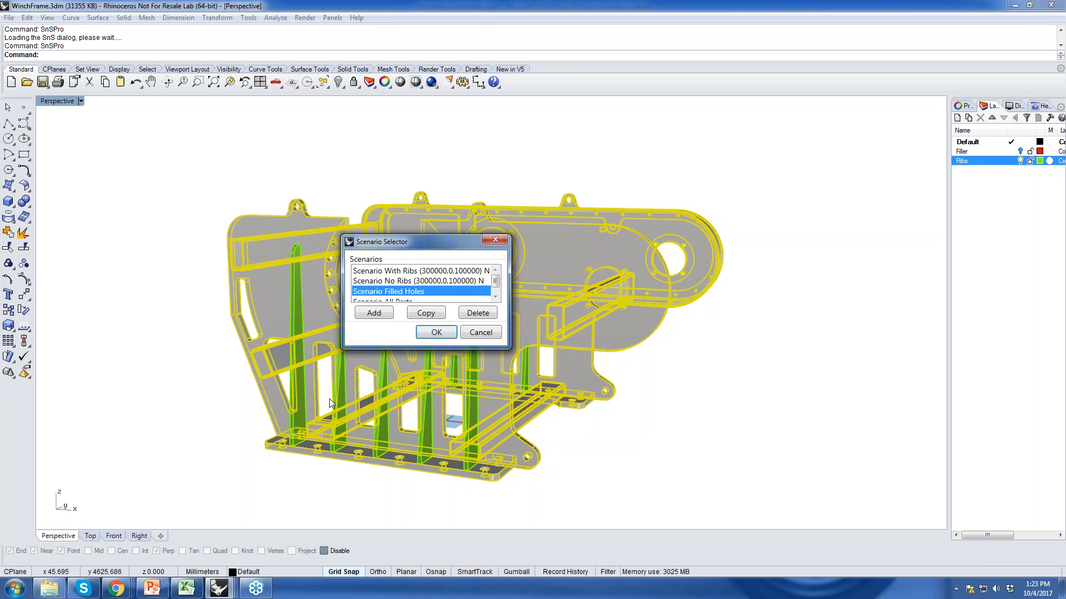
pyautogui.click(436, 333)
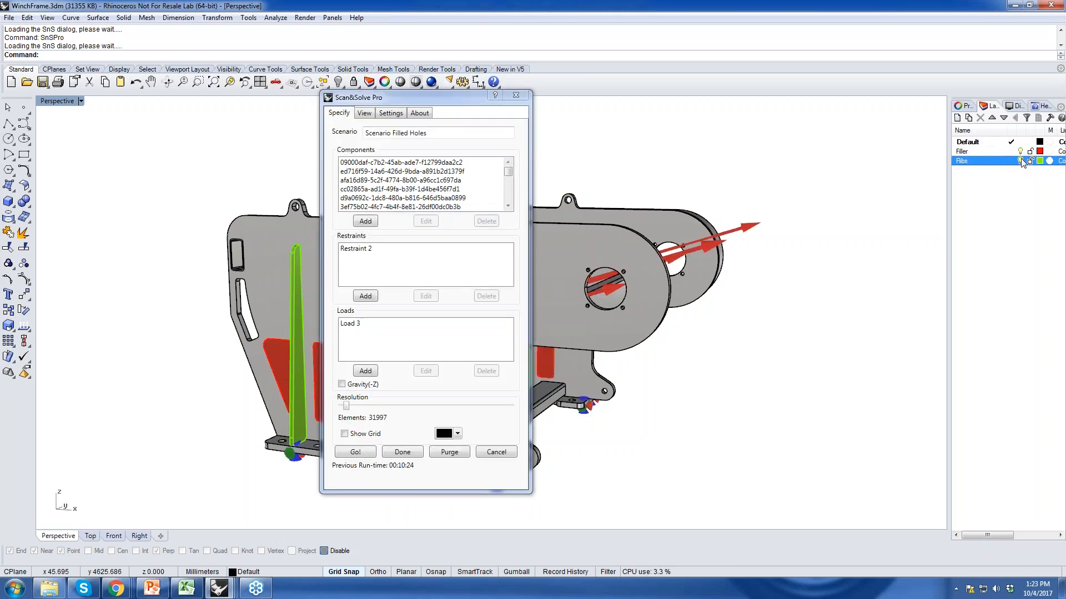
pyautogui.moveTo(440, 106); pyautogui.dragTo(753, 117)
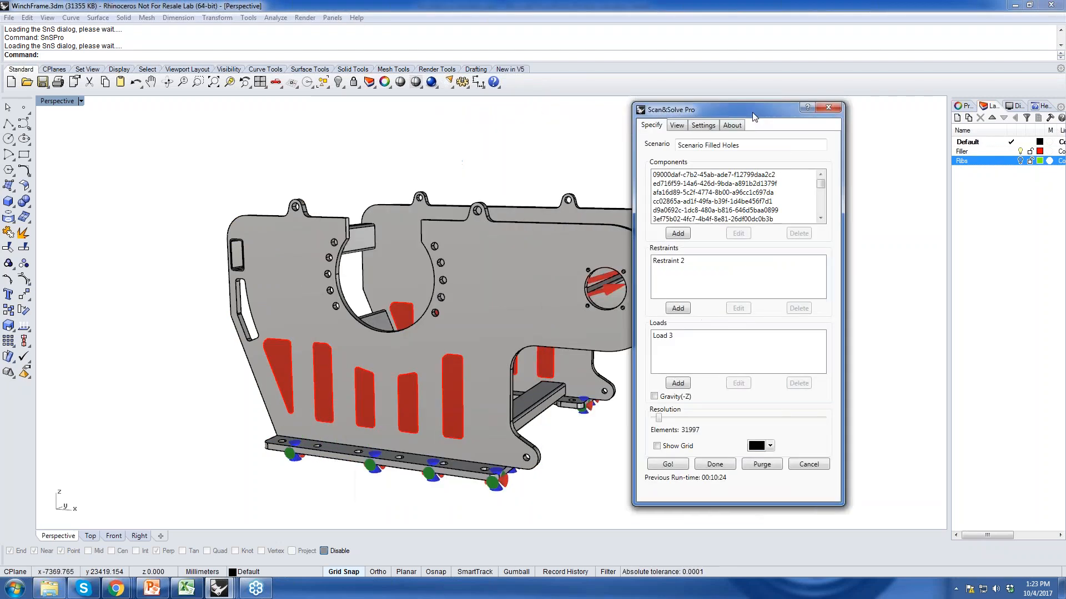
pyautogui.moveTo(400, 344); pyautogui.dragTo(384, 349, button='right')
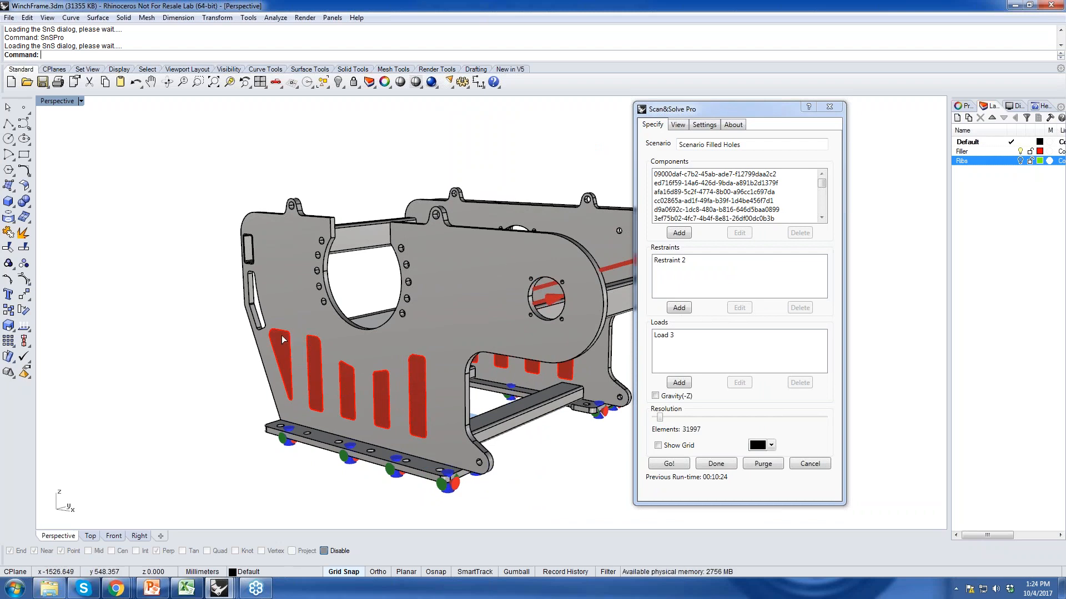
# - Examine the filled-holes scenario's total displacement with exaggerated deflection, return the deflection scale to 0, and finish the scenario
pyautogui.click(677, 126)
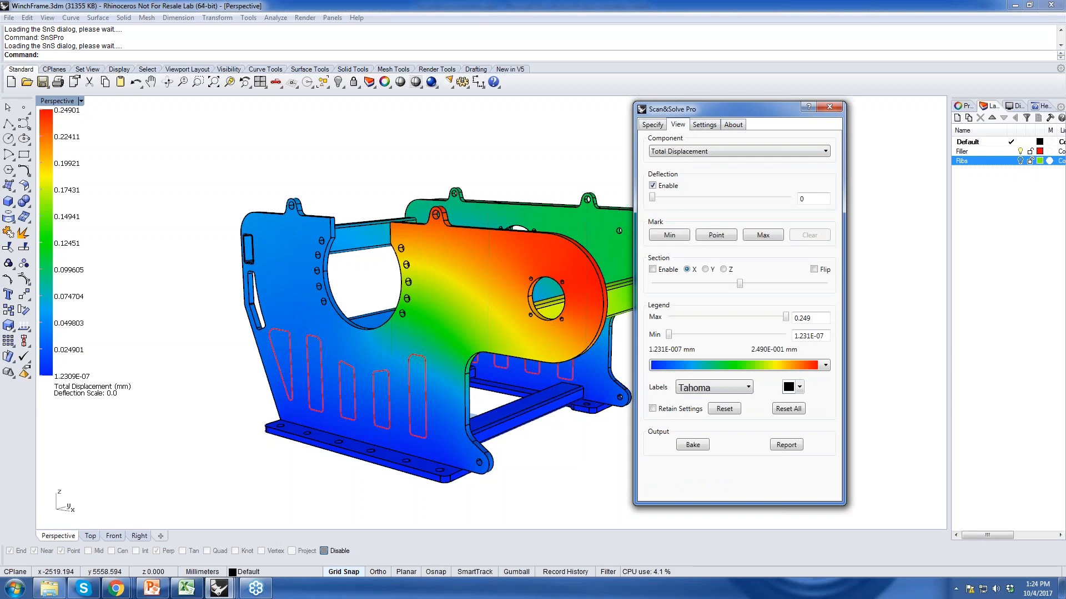
pyautogui.moveTo(683, 110); pyautogui.dragTo(785, 65)
pyautogui.click(771, 169)
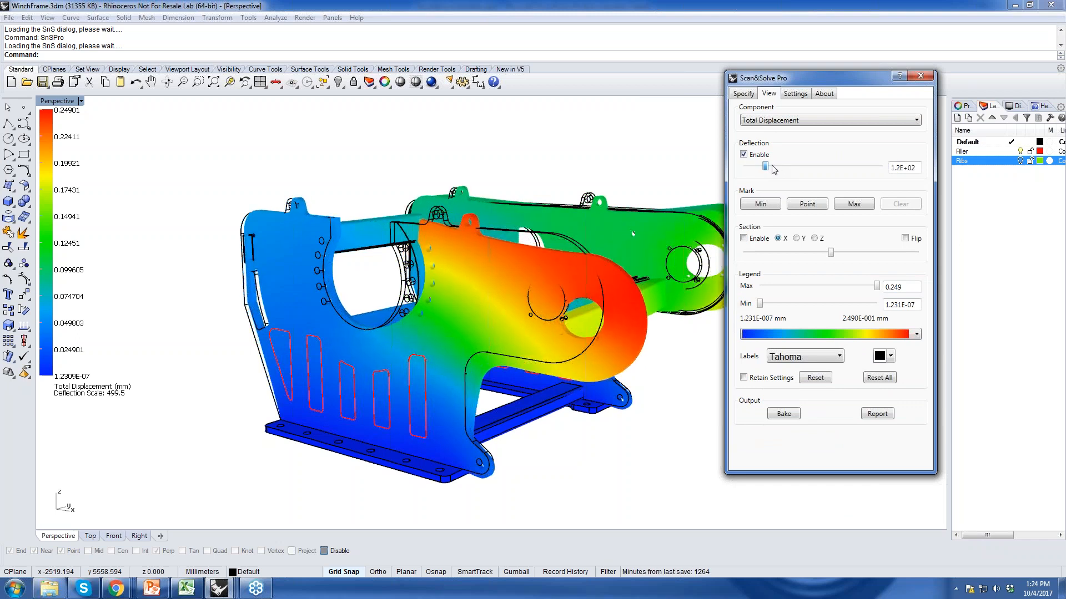
pyautogui.click(746, 167)
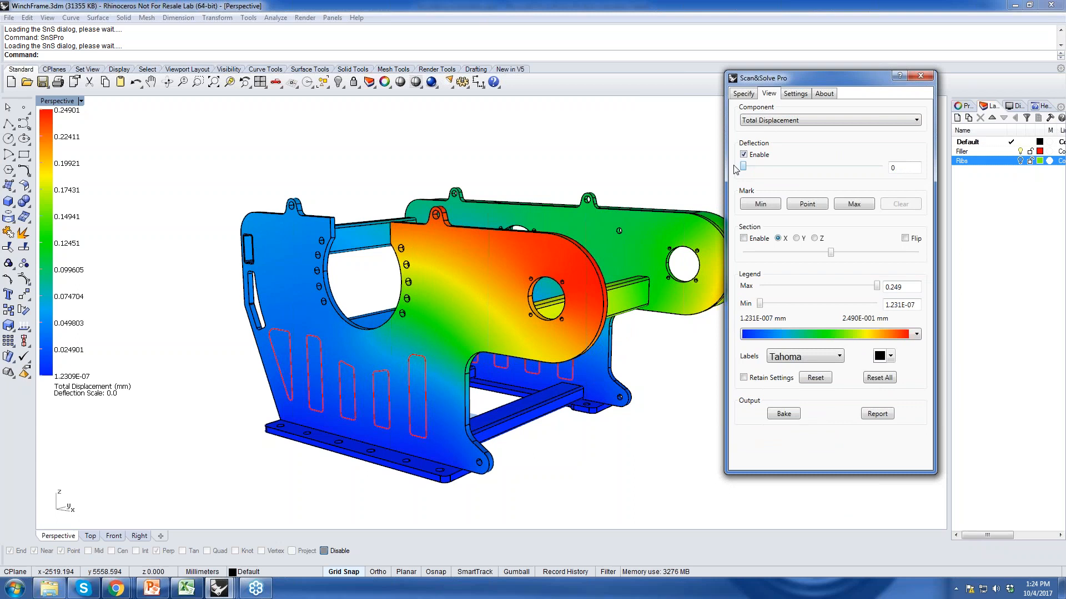
pyautogui.click(743, 94)
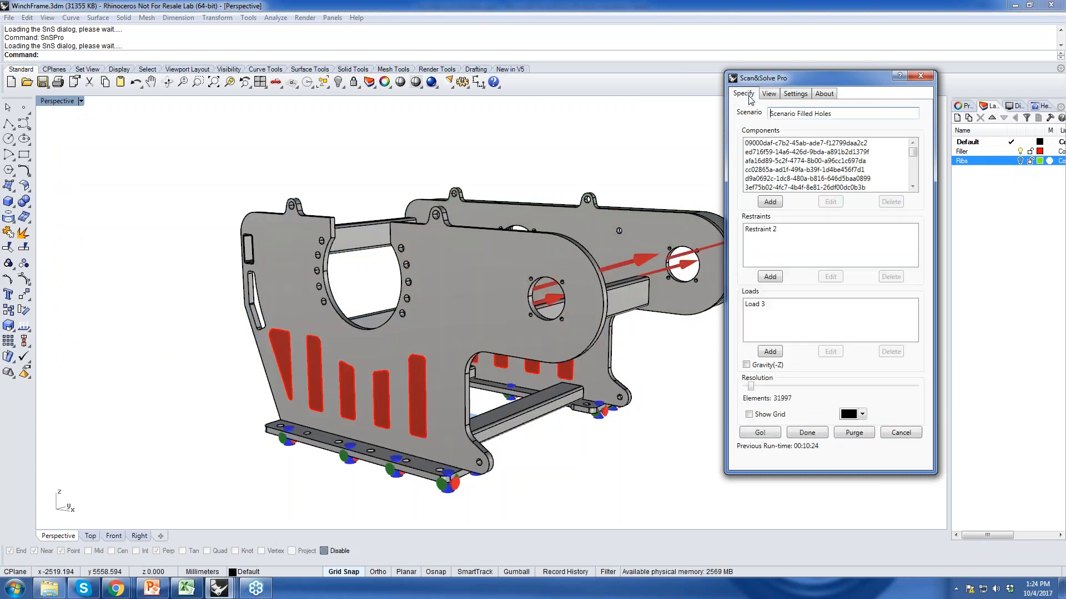
pyautogui.click(808, 435)
# - Run SnSPro again and open Scenario All Parts for the winch frame
pyautogui.rightClick(765, 230)
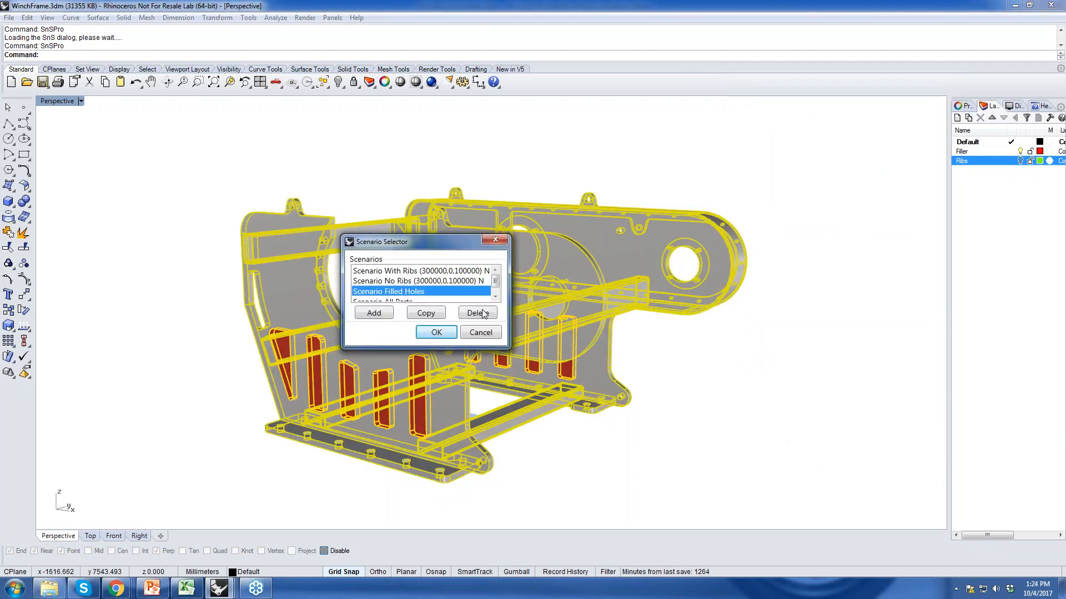
pyautogui.moveTo(496, 284); pyautogui.dragTo(495, 291)
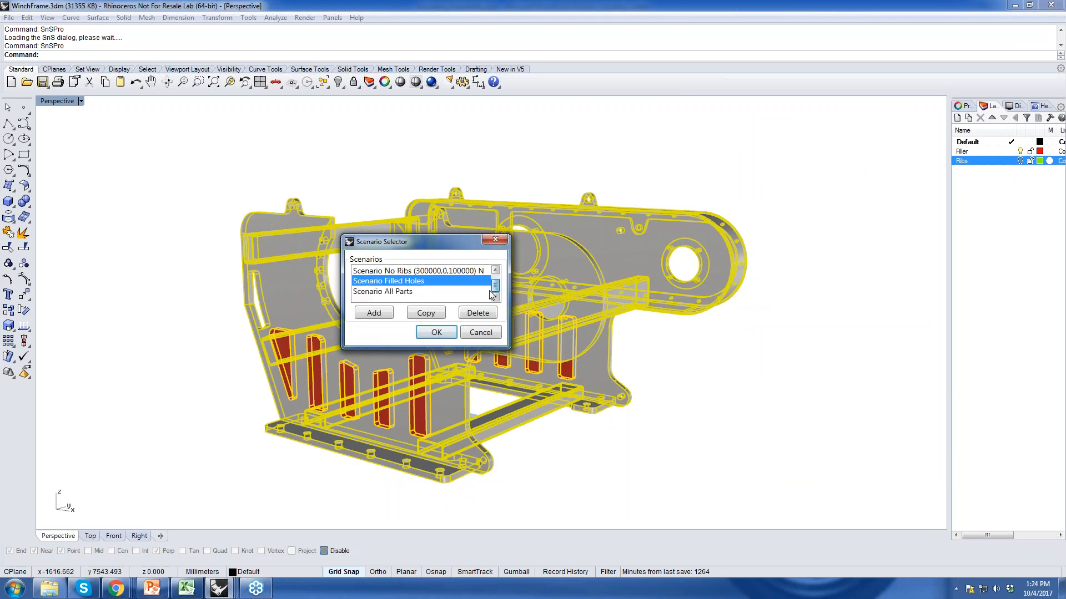
pyautogui.click(399, 292)
pyautogui.click(438, 332)
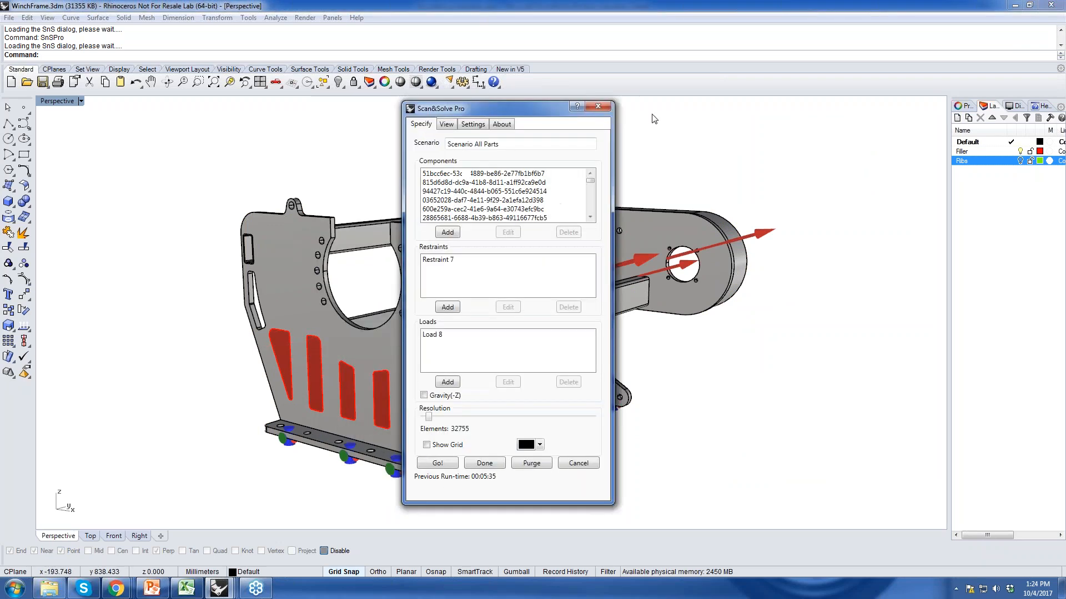
# - Examine the all-parts scenario's total displacement at zero deflection scale, and return to the scenario specification
pyautogui.moveTo(488, 108); pyautogui.dragTo(729, 80)
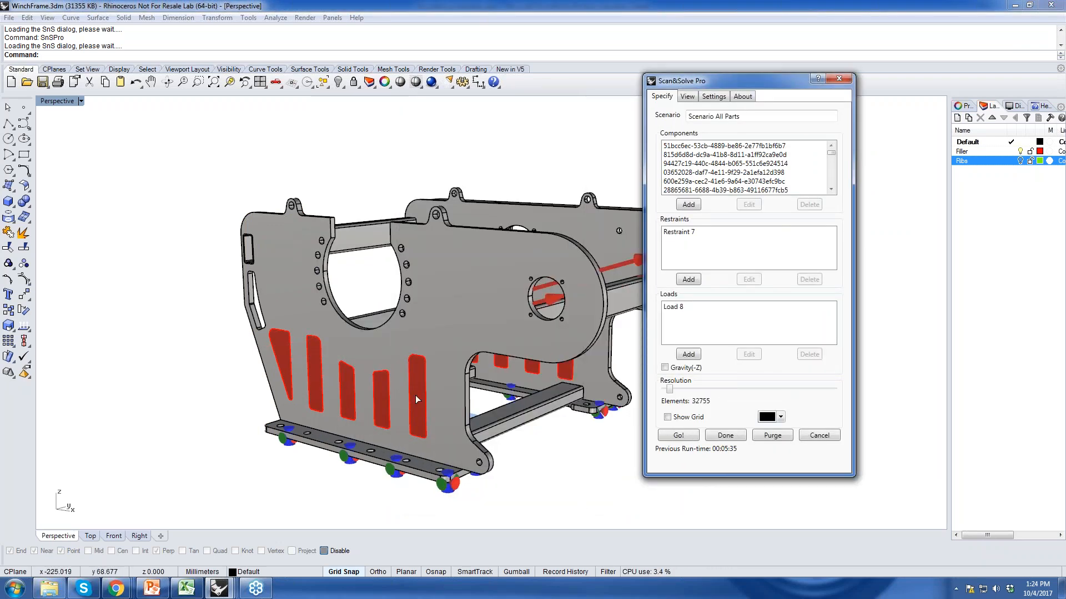
pyautogui.click(687, 99)
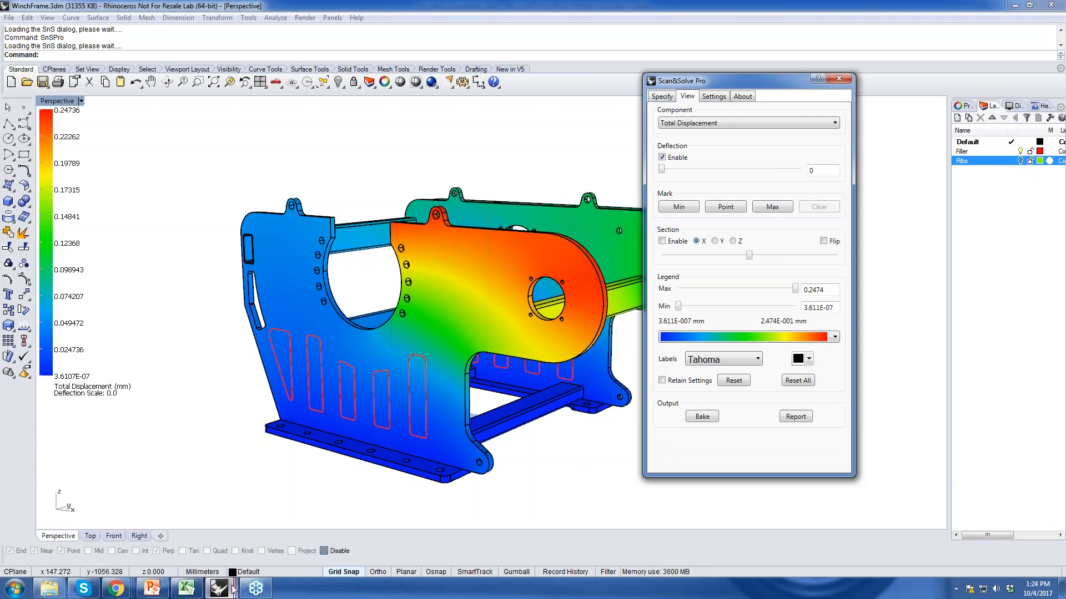
pyautogui.moveTo(229, 592)
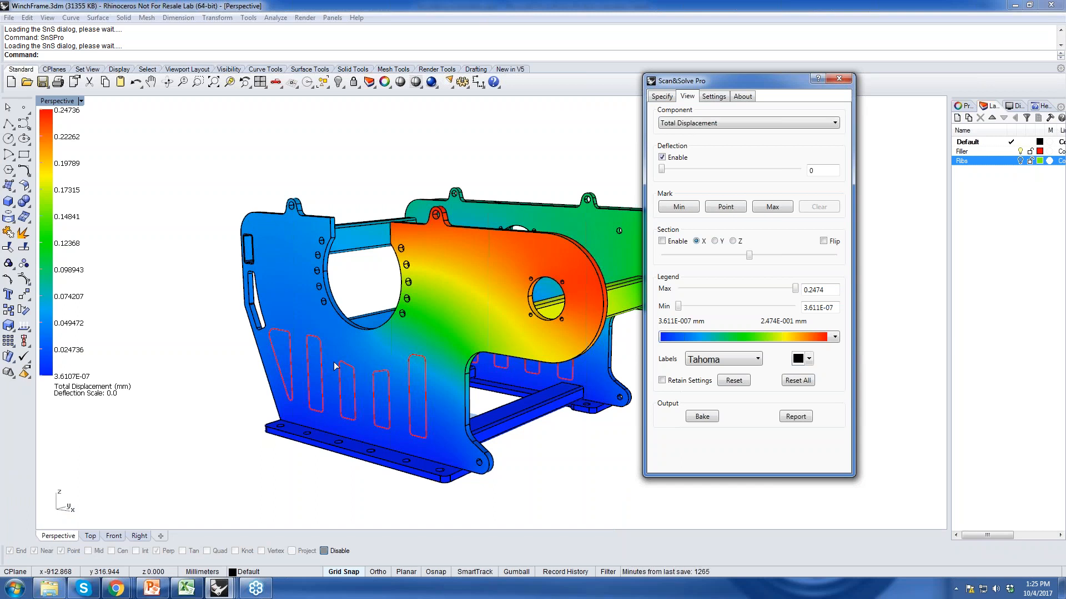
pyautogui.click(659, 97)
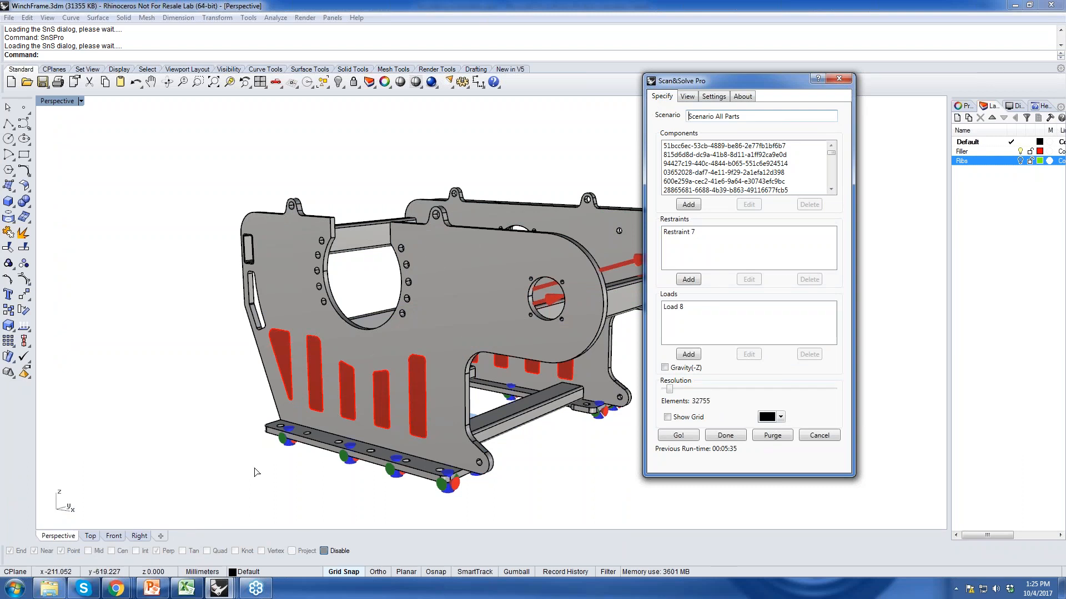
# - Switch to the Simulating Assemblies presentation in PowerPoint, start the slide show and advance to the "So Far..." slide
pyautogui.moveTo(150, 587)
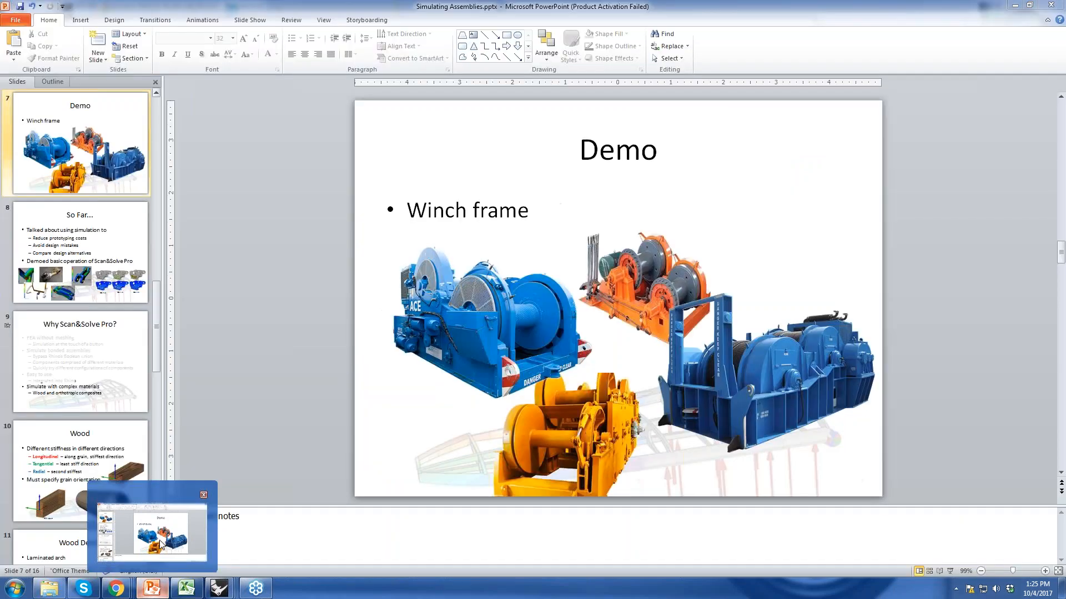
pyautogui.click(158, 546)
pyautogui.press('F5')
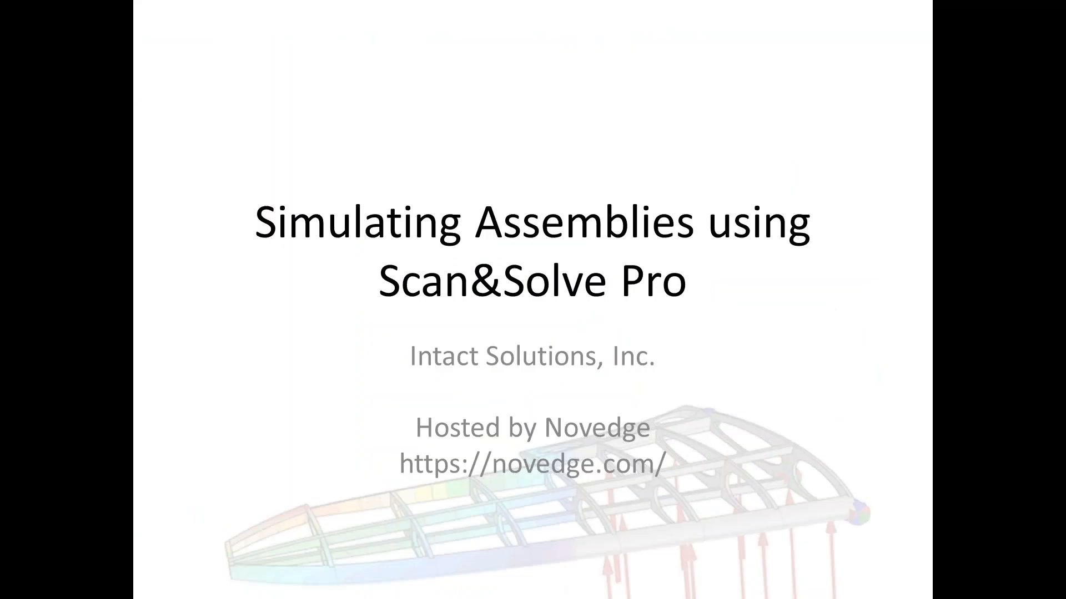
pyautogui.press('Right')
pyautogui.press('Right')
pyautogui.press('Right')
pyautogui.press('Right')
pyautogui.press('Right')
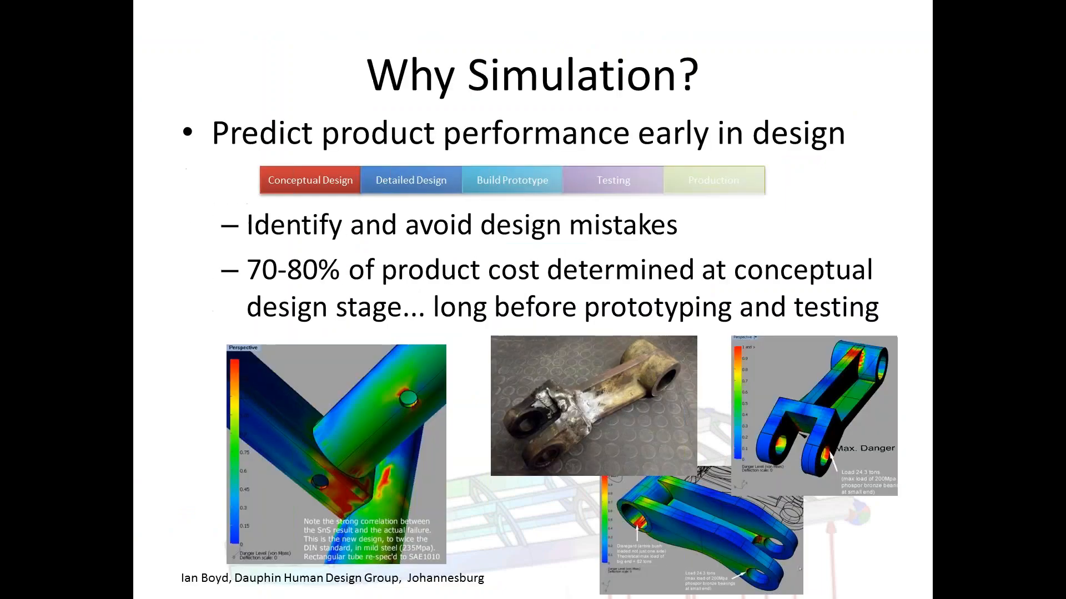
pyautogui.press('Right')
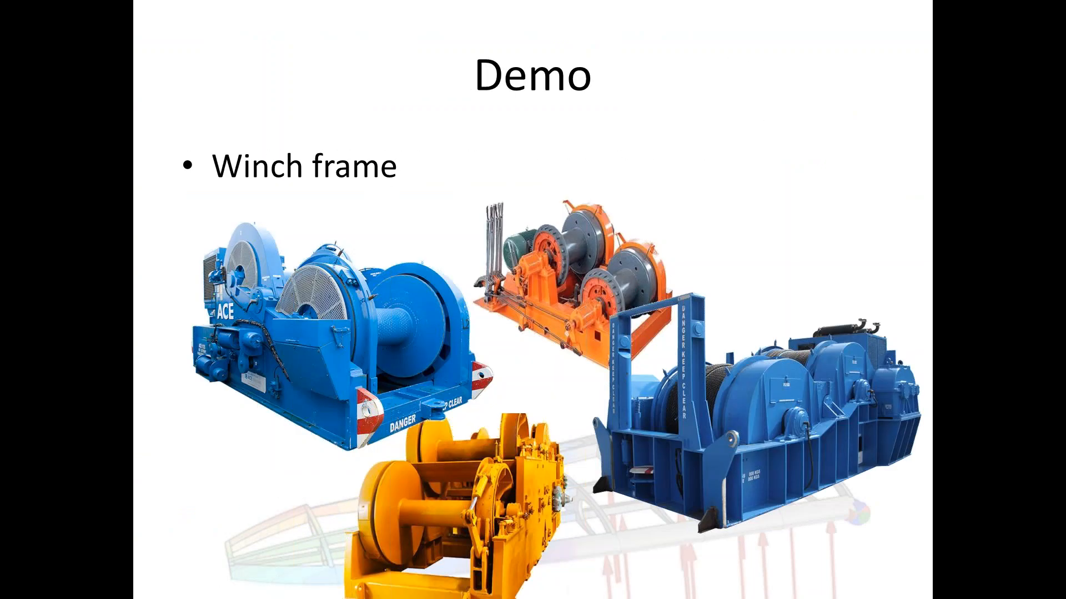
pyautogui.press('Right')
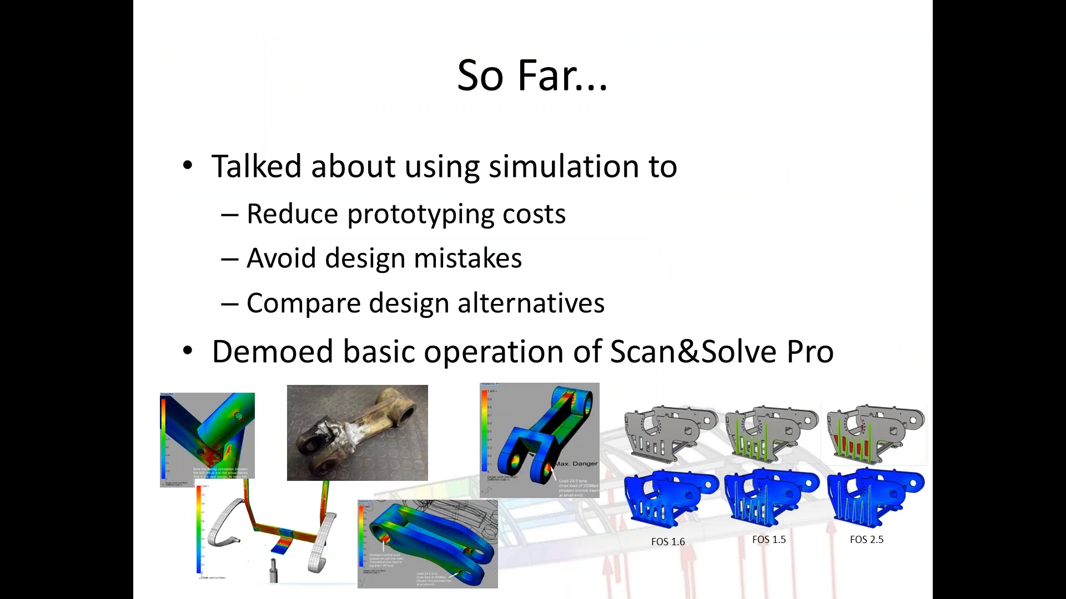
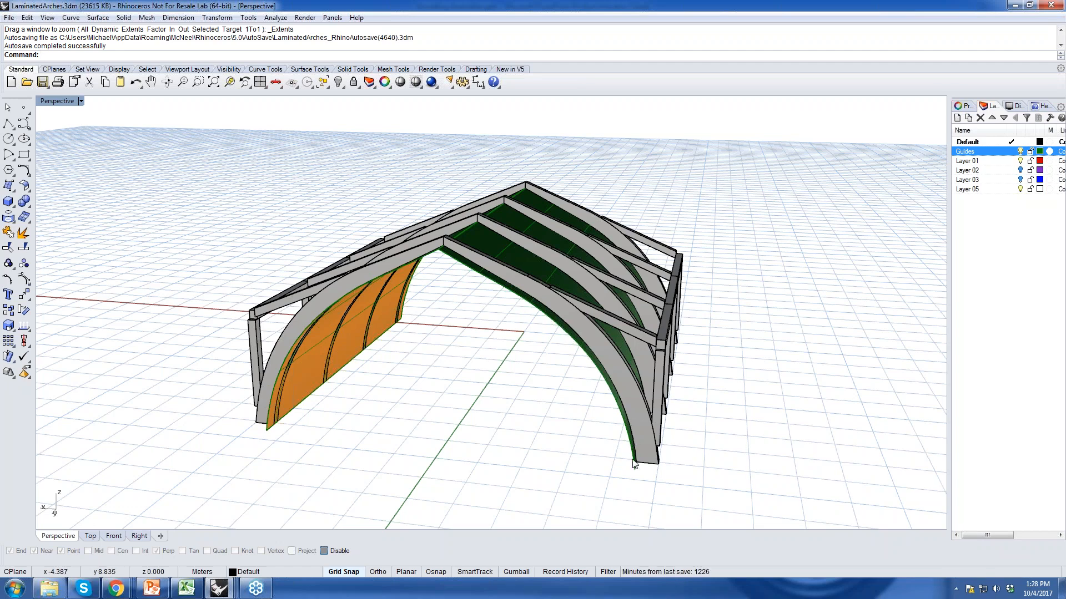
# - Run SnSPro on the laminated arches model in Rhino and add a new scenario, keeping its dialog clear of the arches
pyautogui.moveTo(481, 341); pyautogui.dragTo(489, 311, button='right')
pyautogui.write('SnSP')
pyautogui.press('Return')
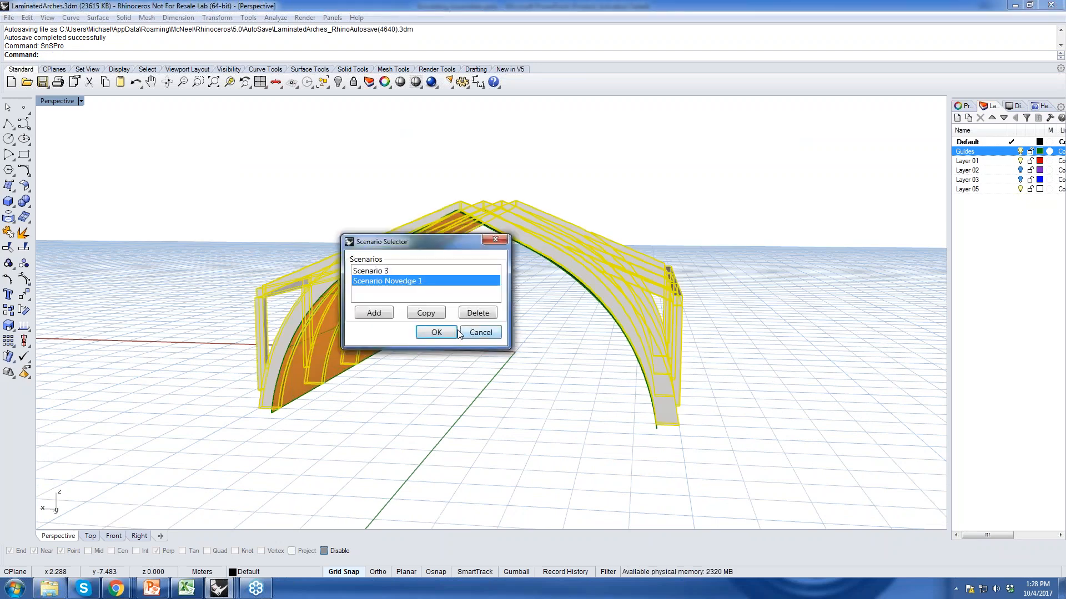
pyautogui.click(382, 314)
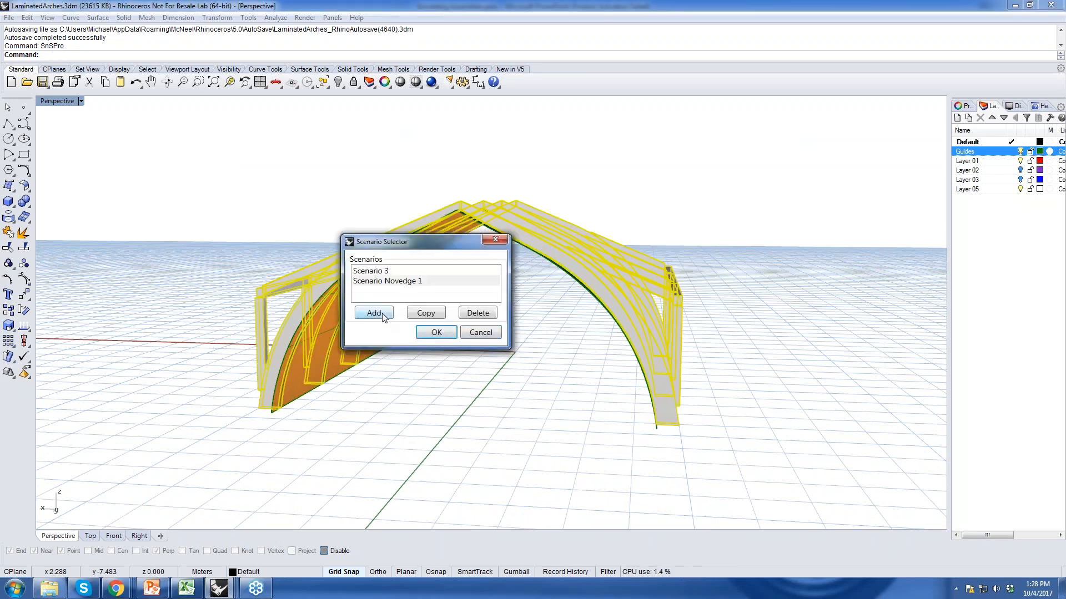
pyautogui.click(436, 333)
pyautogui.moveTo(393, 97); pyautogui.dragTo(827, 28)
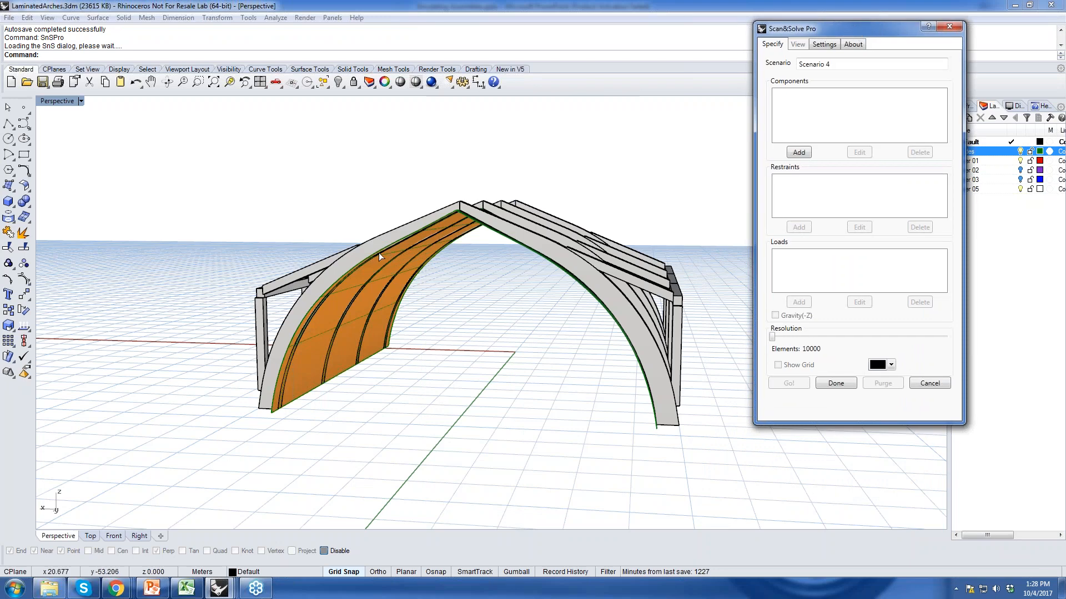
# - Add the eight curved arch members as components and choose the wood material Fir, Douglas for them
pyautogui.click(799, 152)
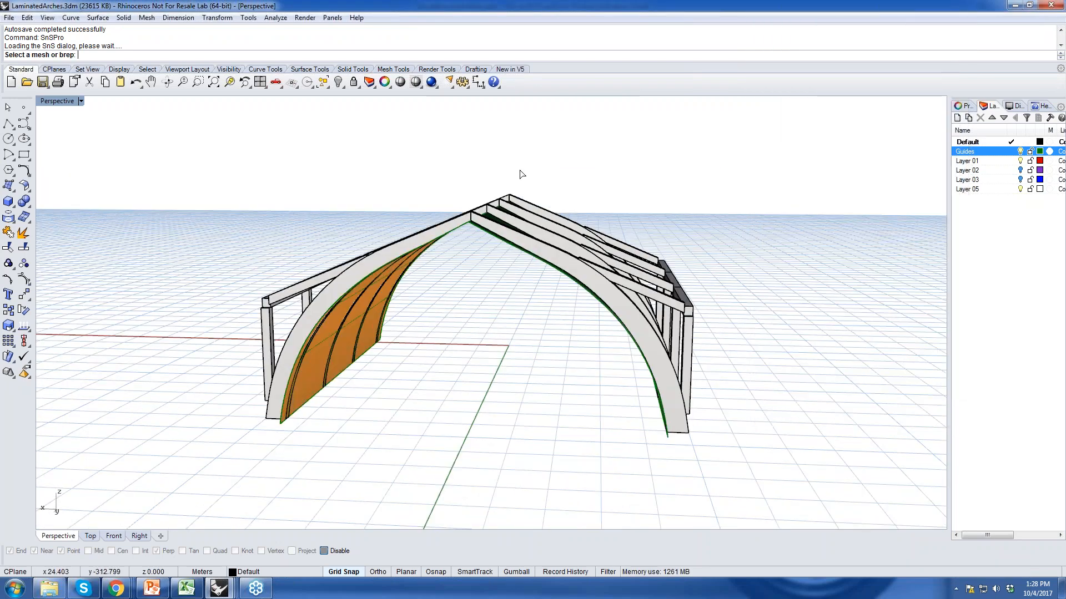
pyautogui.moveTo(532, 160); pyautogui.dragTo(462, 218)
pyautogui.press('Return')
pyautogui.moveTo(747, 86); pyautogui.dragTo(567, 56)
pyautogui.click(495, 66)
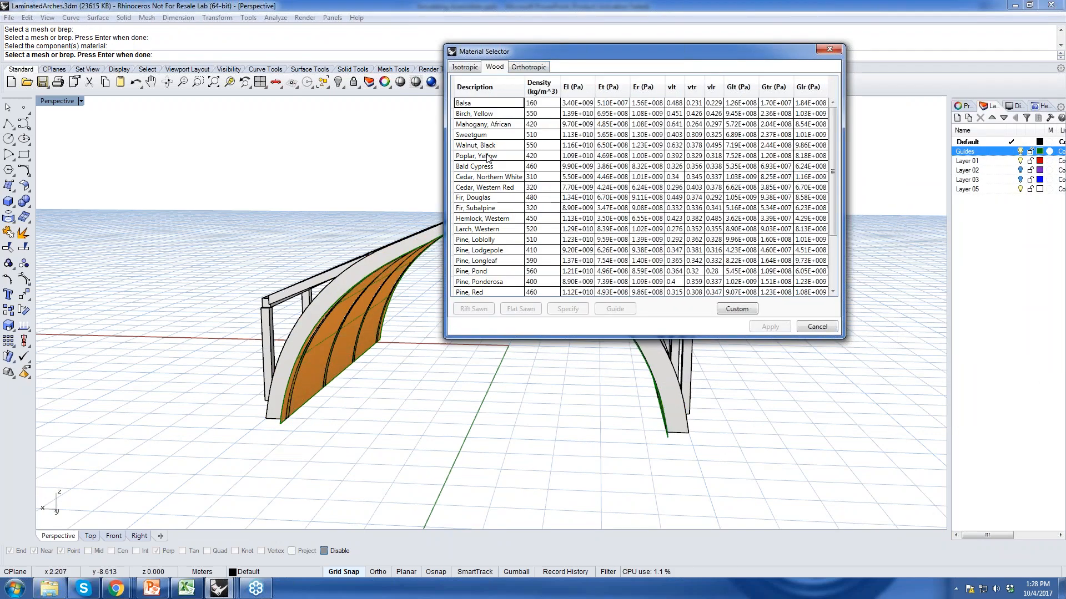
pyautogui.click(483, 198)
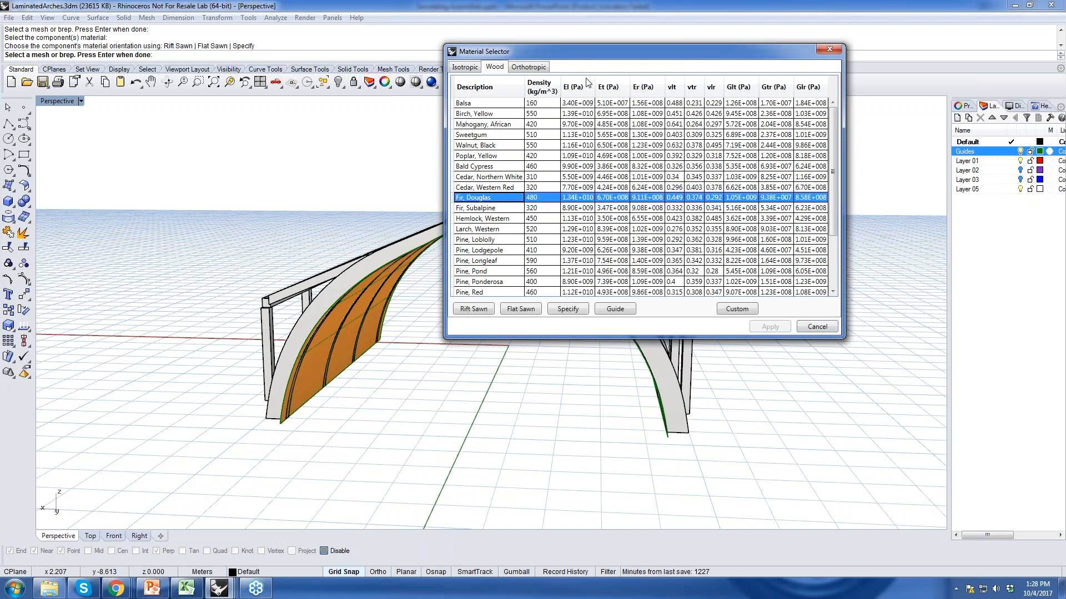
pyautogui.moveTo(660, 63); pyautogui.dragTo(739, 36)
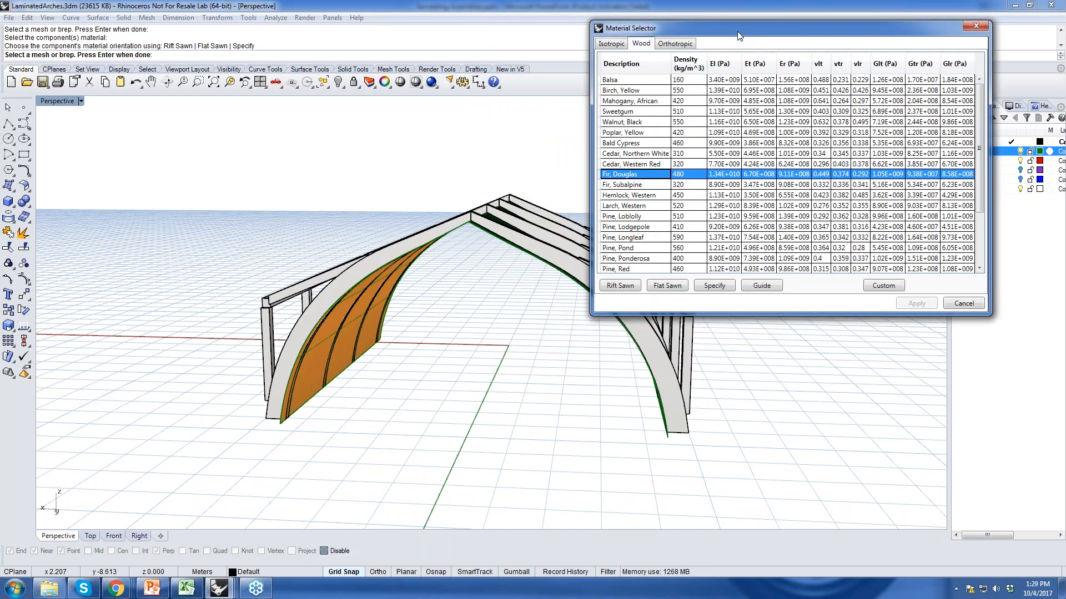
# - Orient the wood grain by guide, assigning the centre curve and the curved guide surface to the first arch member
pyautogui.click(761, 286)
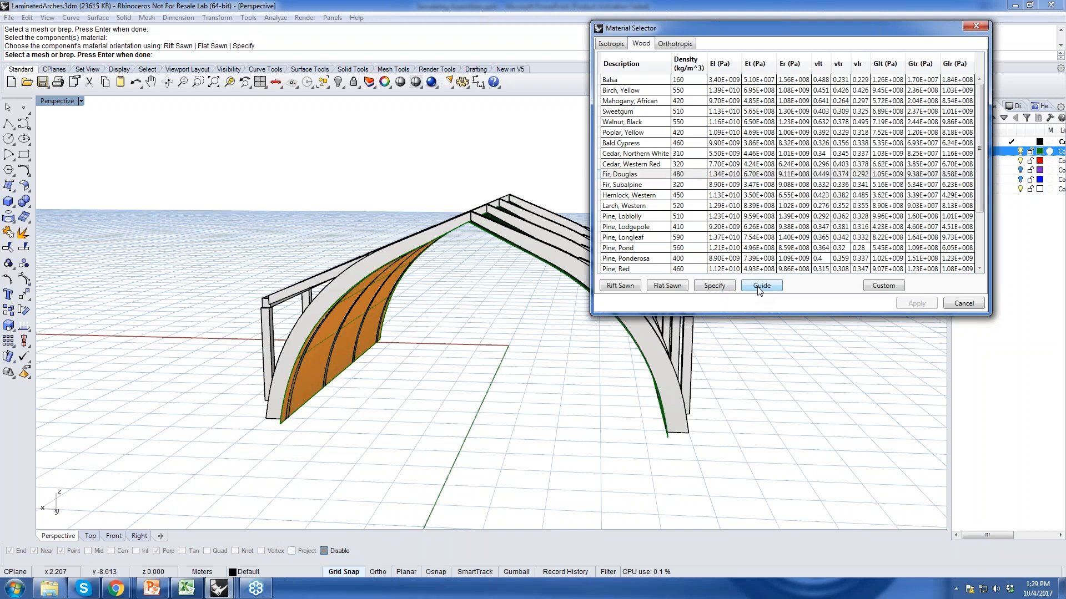
pyautogui.moveTo(557, 289); pyautogui.dragTo(467, 283, button='right')
pyautogui.scroll(8, 468, 283)
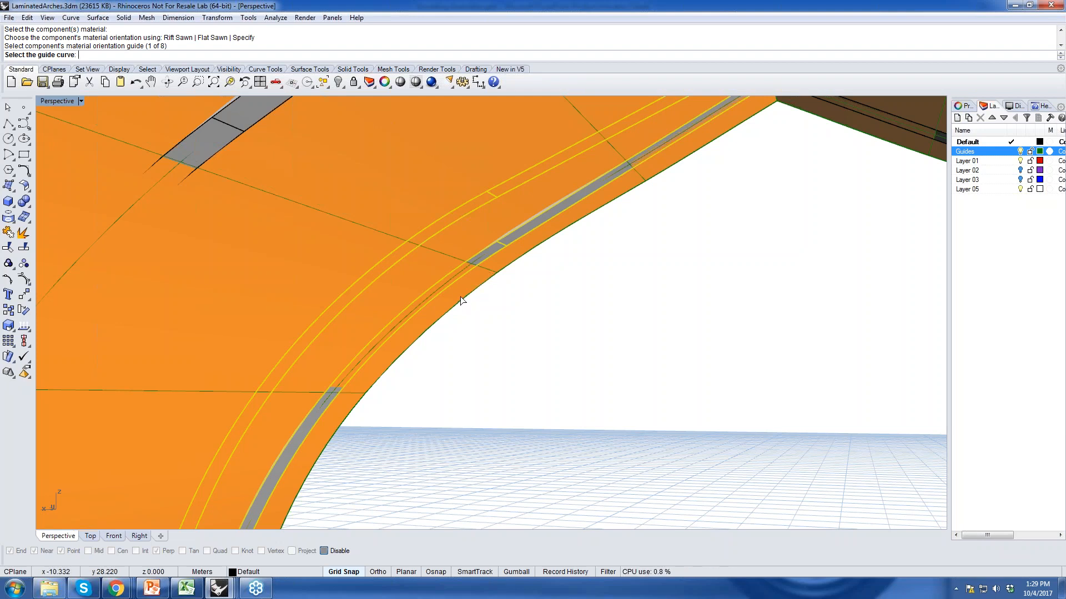
pyautogui.scroll(-2, 463, 299)
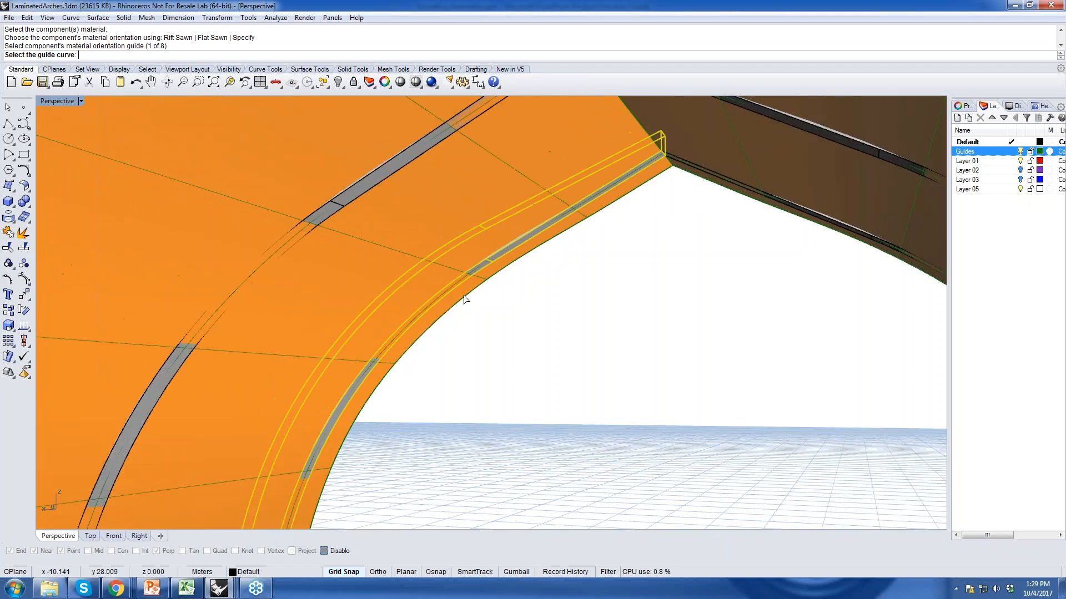
pyautogui.scroll(-3, 465, 300)
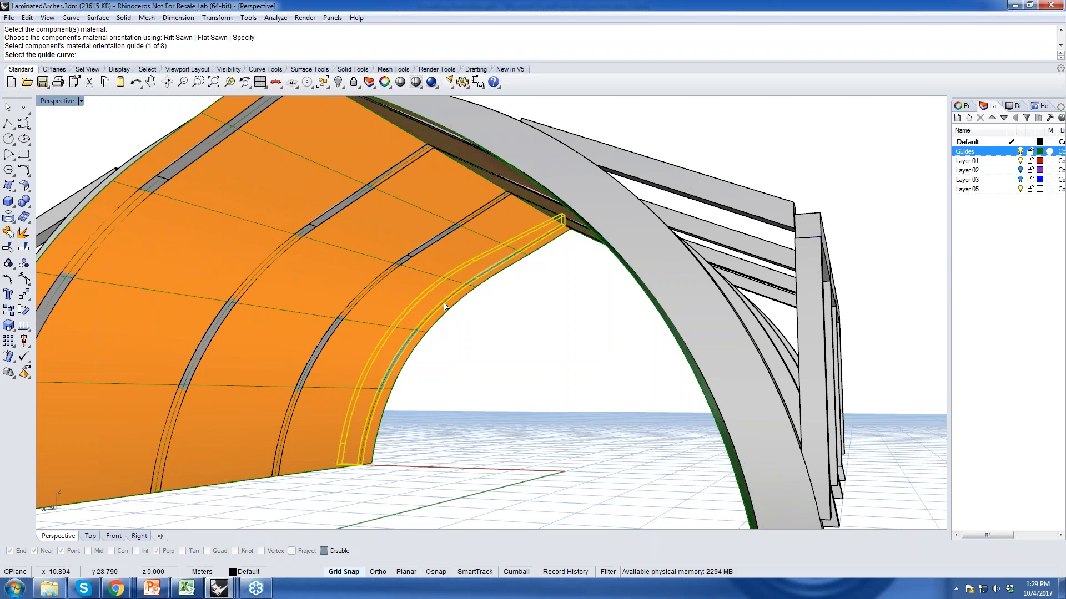
pyautogui.scroll(5, 444, 304)
pyautogui.click(444, 304)
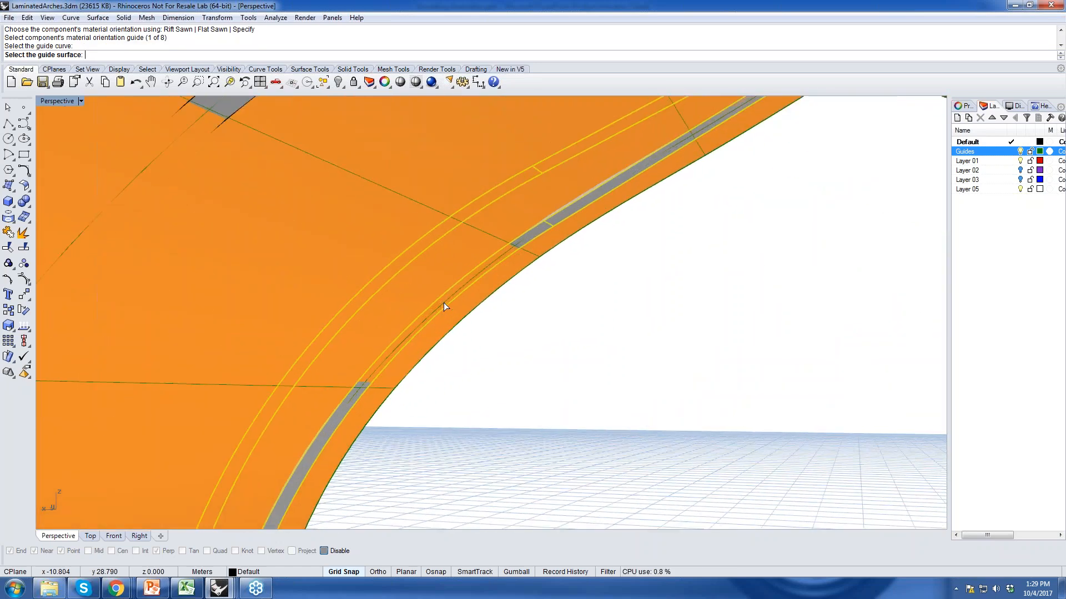
pyautogui.click(391, 189)
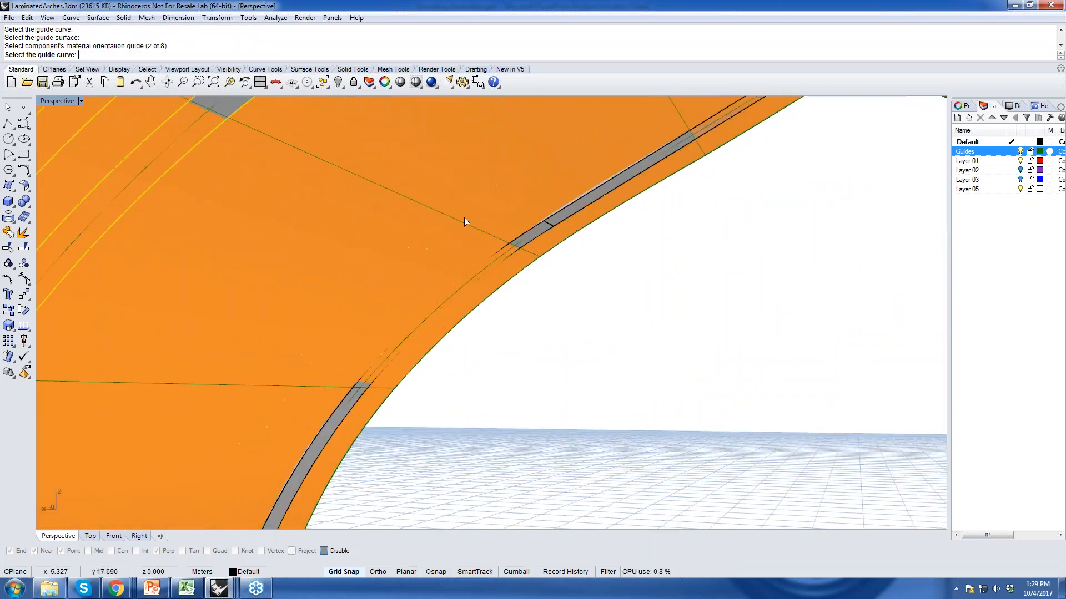
# - Assign the matching guide curves and the same guide surface to the second, third and fourth arch members
pyautogui.scroll(-1, 464, 217)
pyautogui.click(222, 165)
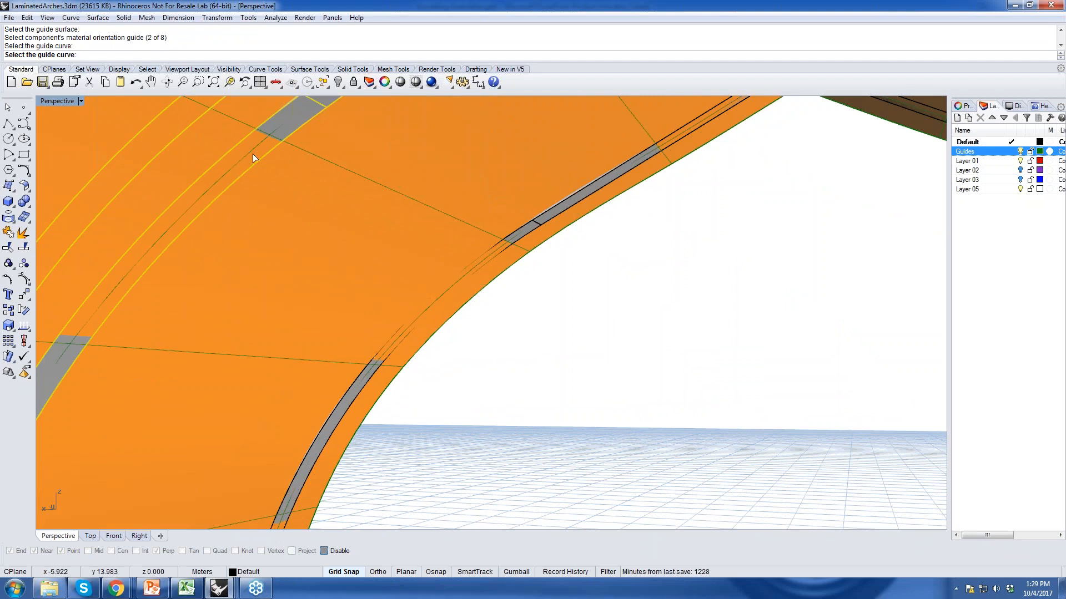
pyautogui.click(229, 171)
pyautogui.click(322, 159)
pyautogui.click(307, 191)
pyautogui.click(340, 287)
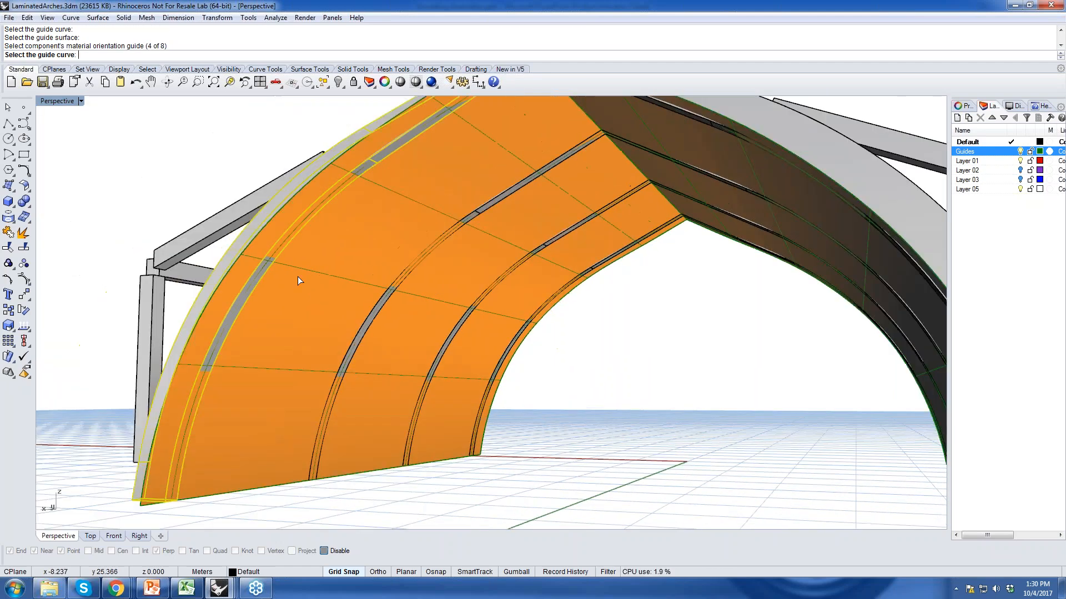
pyautogui.scroll(5, 298, 277)
pyautogui.click(219, 177)
pyautogui.click(258, 239)
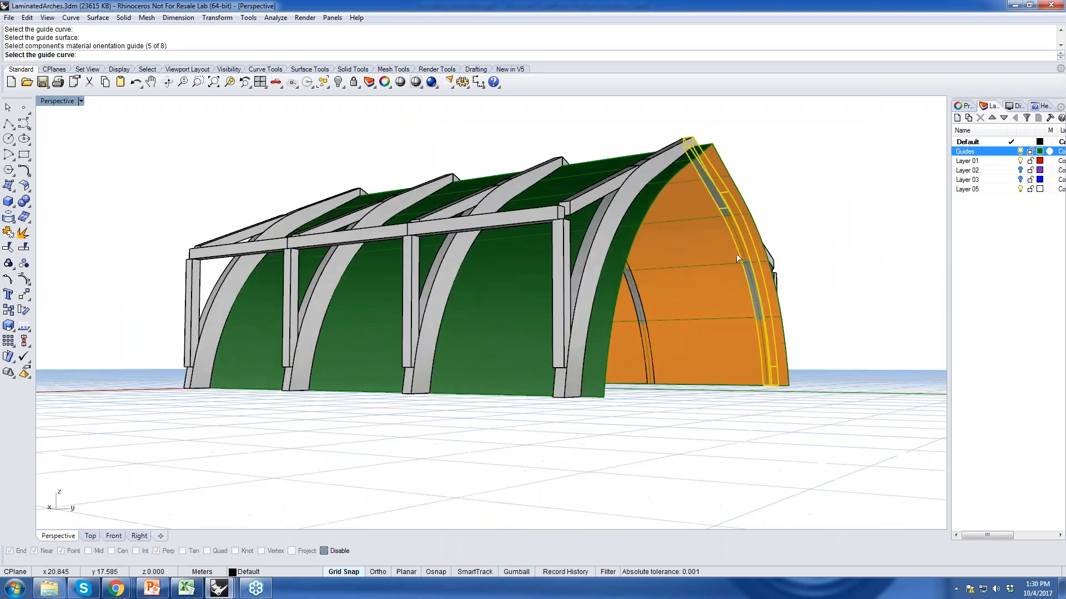
# - Assign guide curves and the opposite side's guide surface to the fifth, sixth and seventh arch members
pyautogui.scroll(6, 736, 254)
pyautogui.click(731, 288)
pyautogui.click(729, 288)
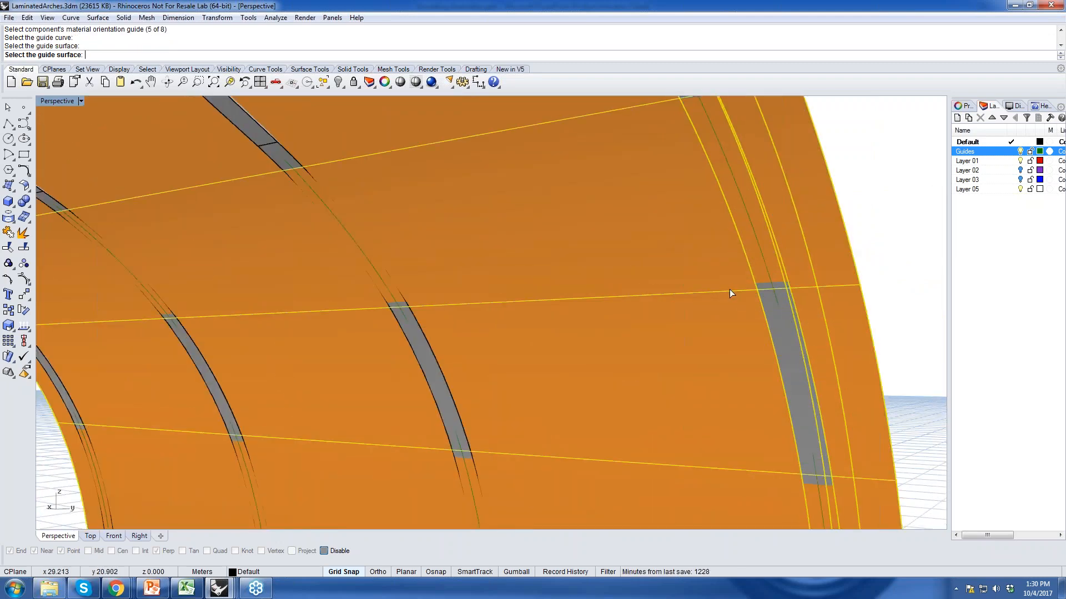
pyautogui.click(378, 276)
pyautogui.click(362, 305)
pyautogui.scroll(2, 152, 292)
pyautogui.click(140, 309)
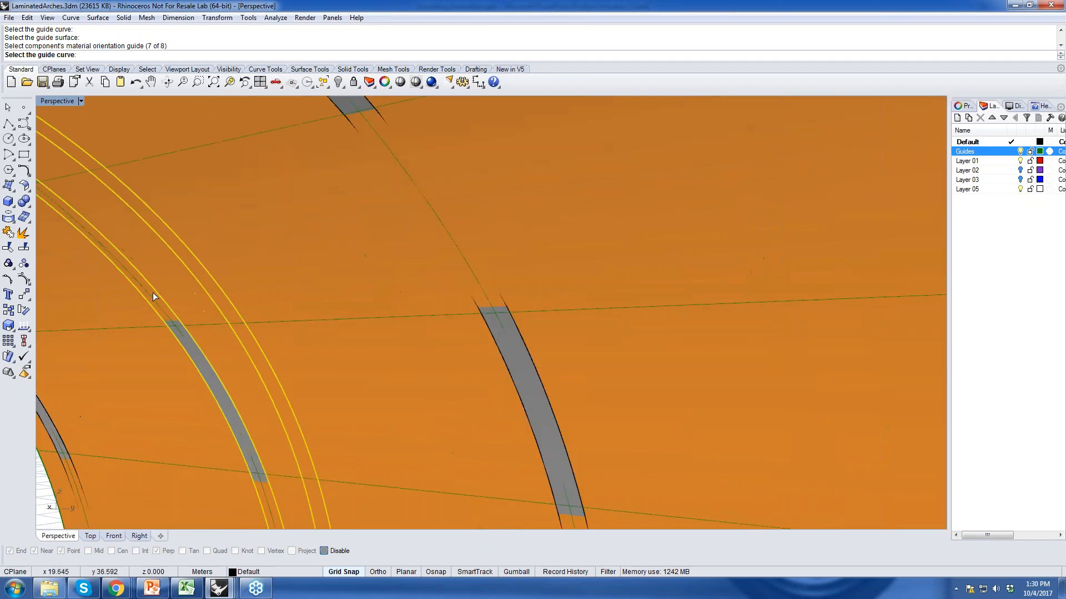
pyautogui.click(137, 332)
# - Assign the guide curve and surface to the eighth arch member and apply the material to all components
pyautogui.scroll(-4, 326, 342)
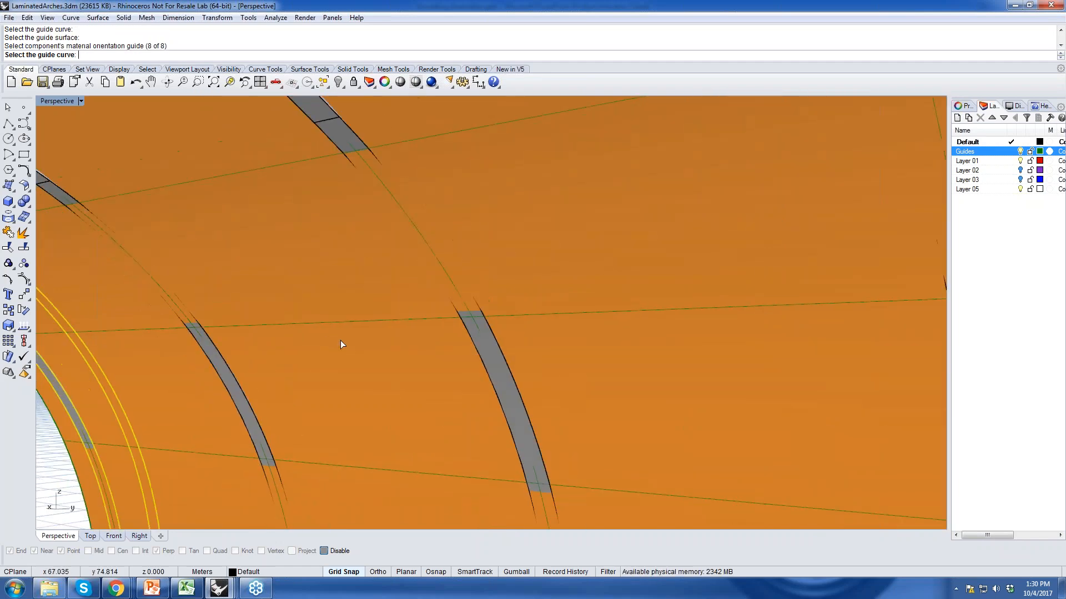
pyautogui.scroll(3, 118, 340)
pyautogui.scroll(2, 118, 341)
pyautogui.click(142, 342)
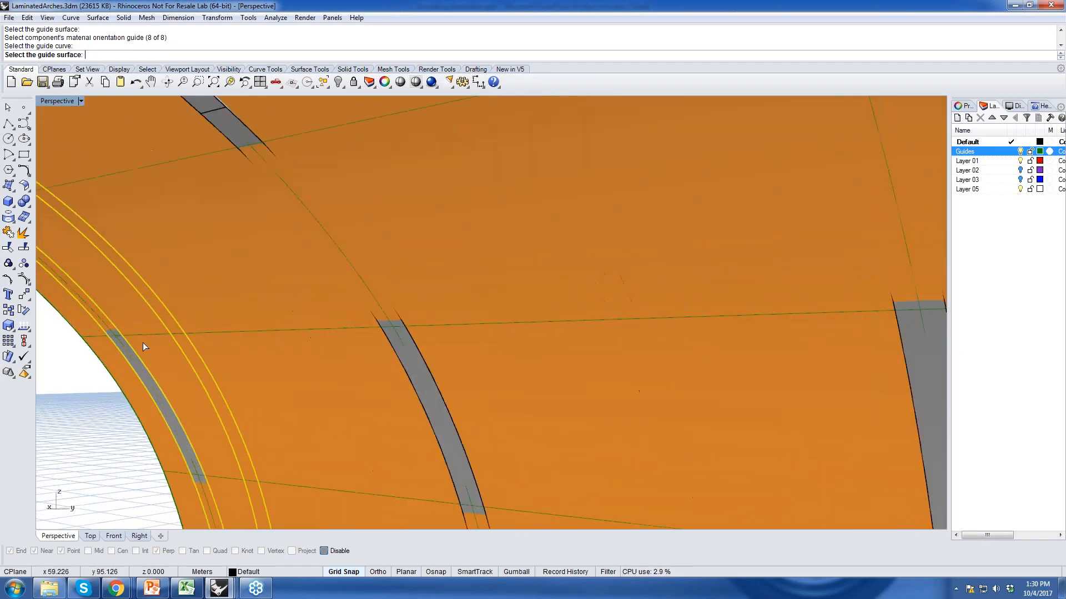
pyautogui.click(144, 335)
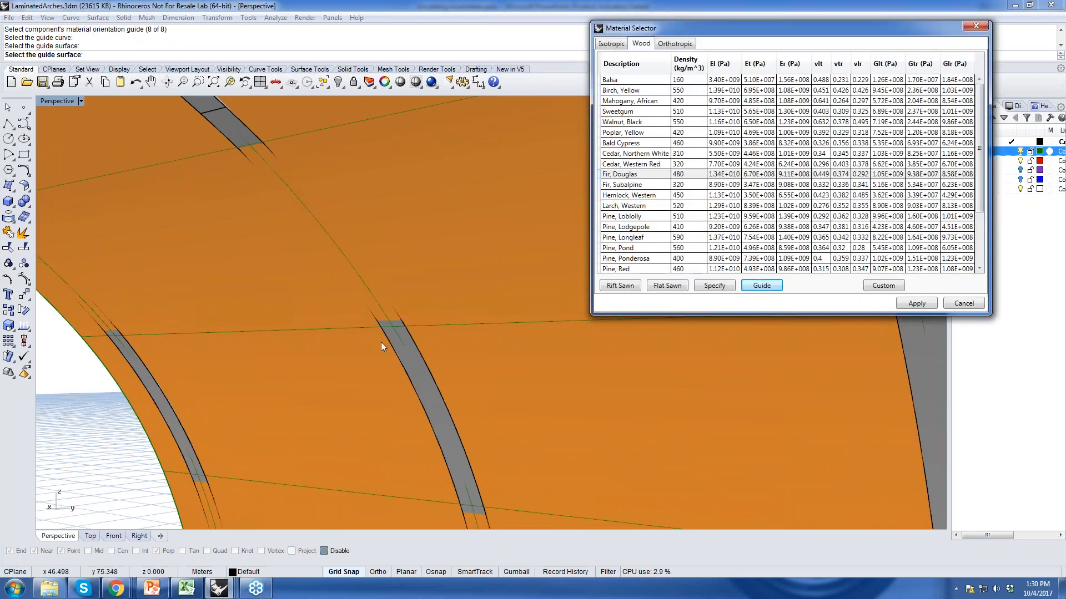
pyautogui.click(917, 303)
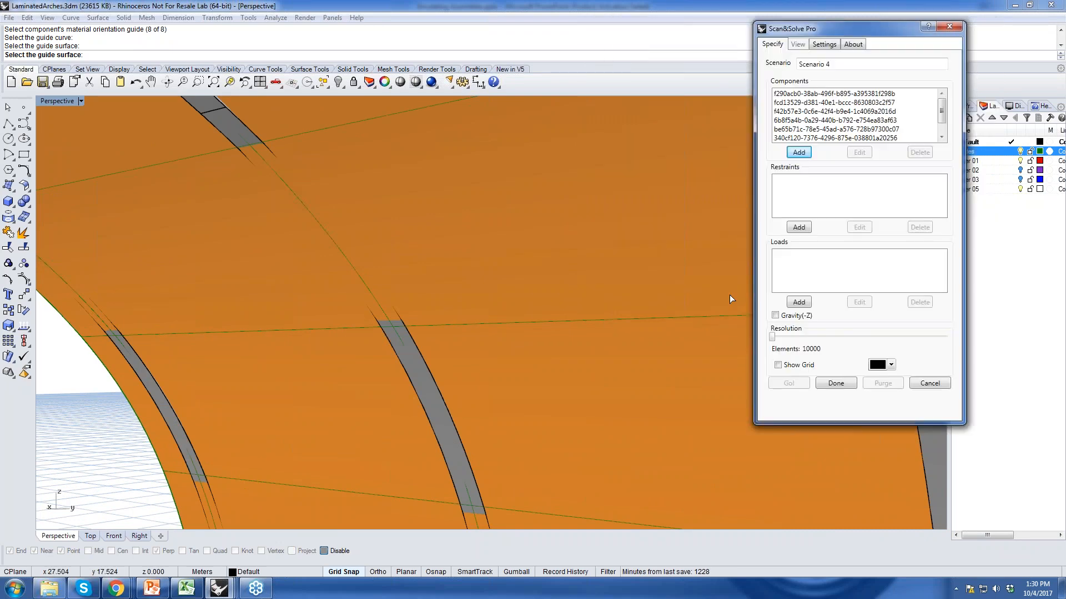
# - Turn on the Material CSYS Display for the whole structure and examine the grain orientation axes along the arches
pyautogui.click(213, 81)
pyautogui.moveTo(638, 221); pyautogui.dragTo(610, 239, button='right')
pyautogui.click(823, 44)
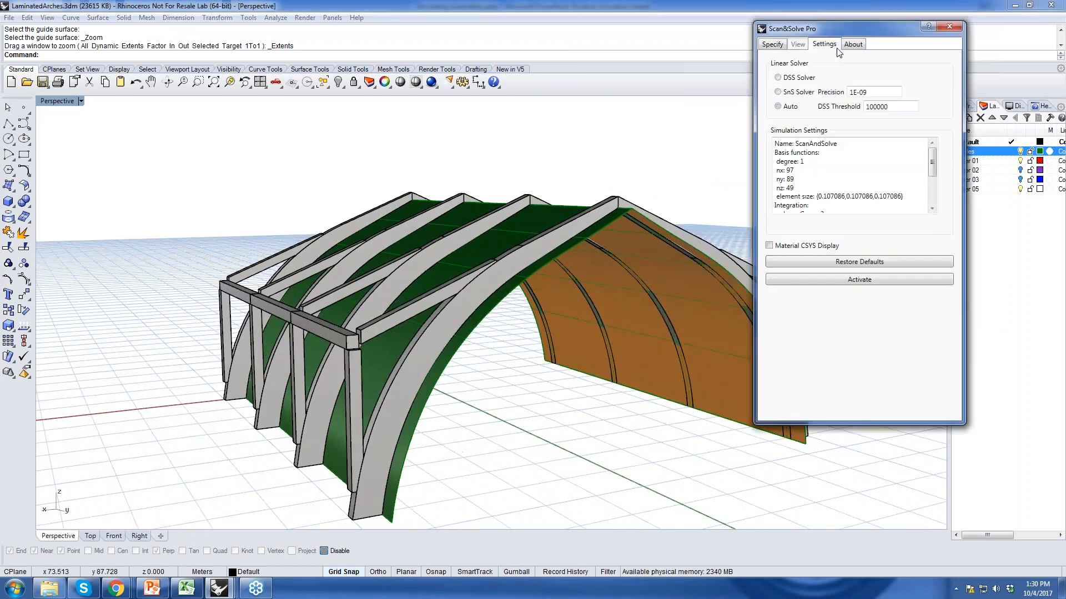
pyautogui.click(769, 246)
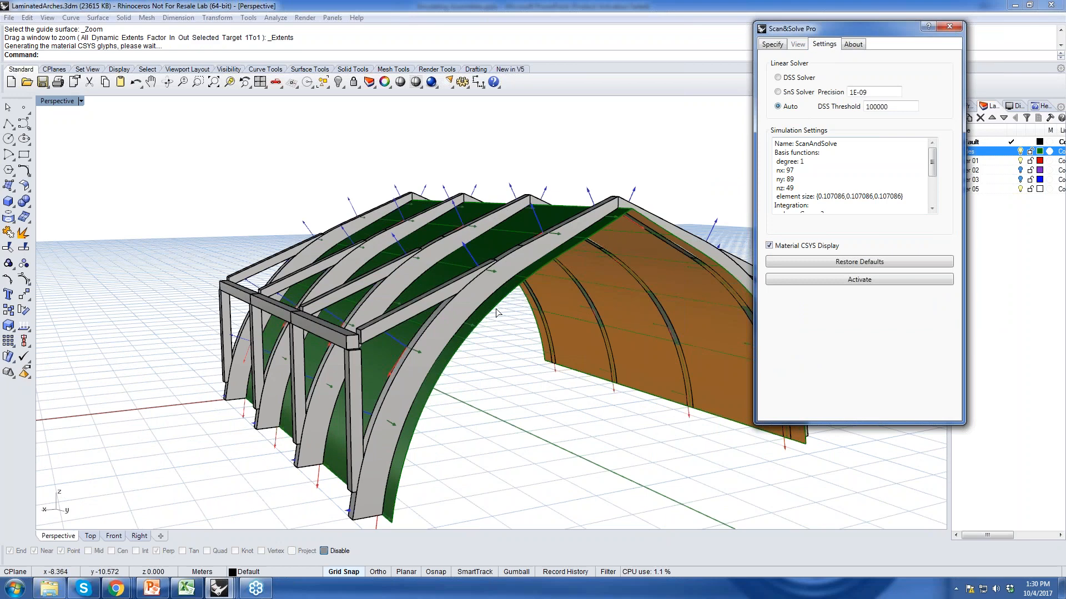
pyautogui.moveTo(496, 313); pyautogui.dragTo(442, 300, button='right')
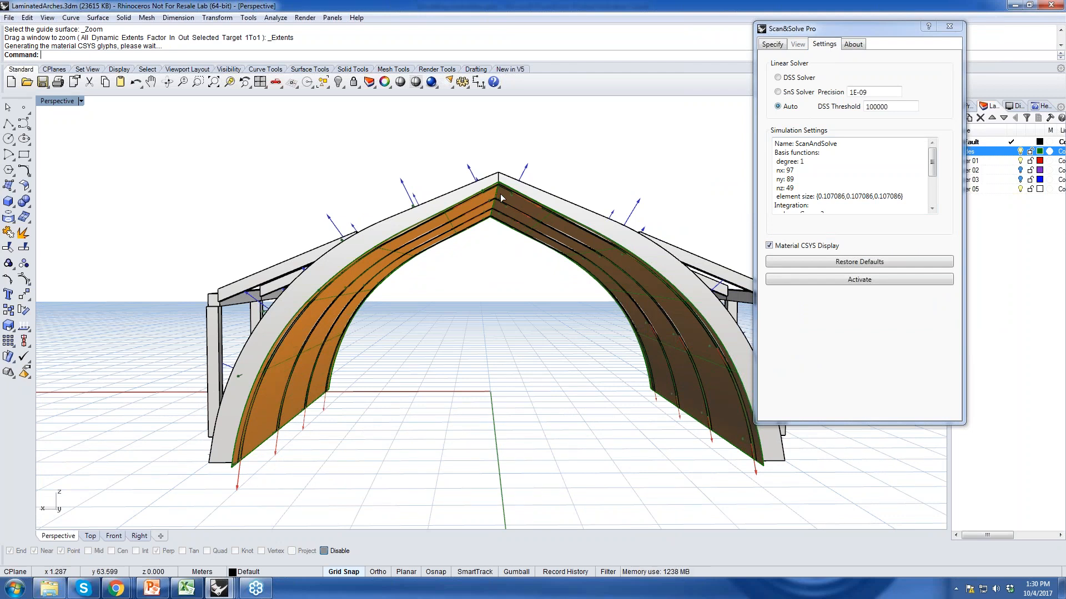
# - Examine the material axes on the arch members up close from beneath and from above the structure
pyautogui.click(198, 83)
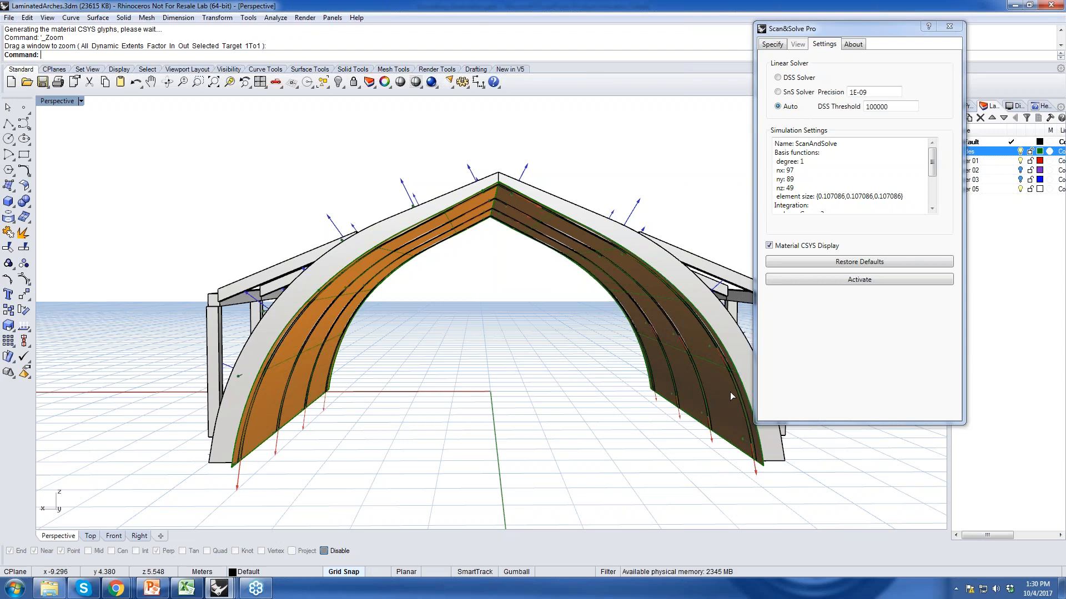
pyautogui.scroll(4, 731, 392)
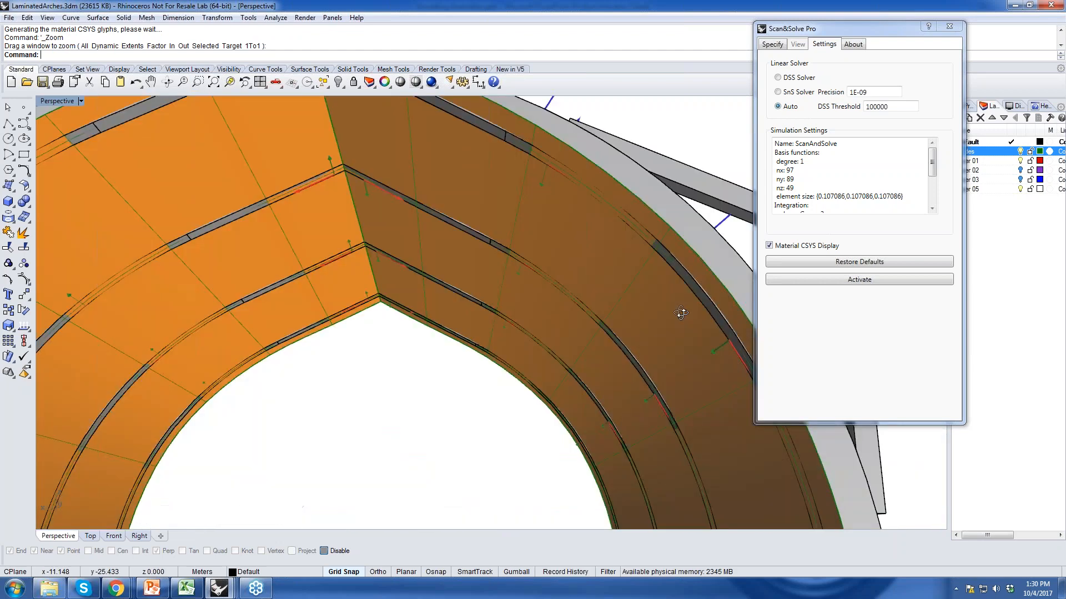
pyautogui.moveTo(681, 313); pyautogui.dragTo(696, 282, button='right')
pyautogui.moveTo(497, 231); pyautogui.dragTo(485, 311, button='right')
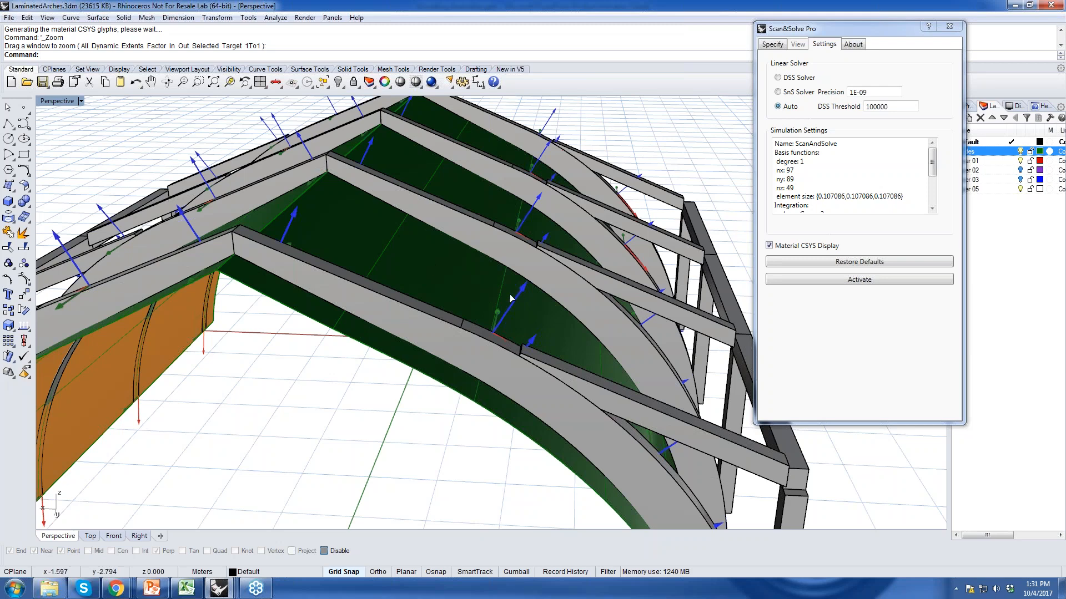
pyautogui.moveTo(490, 303); pyautogui.dragTo(527, 443, button='right')
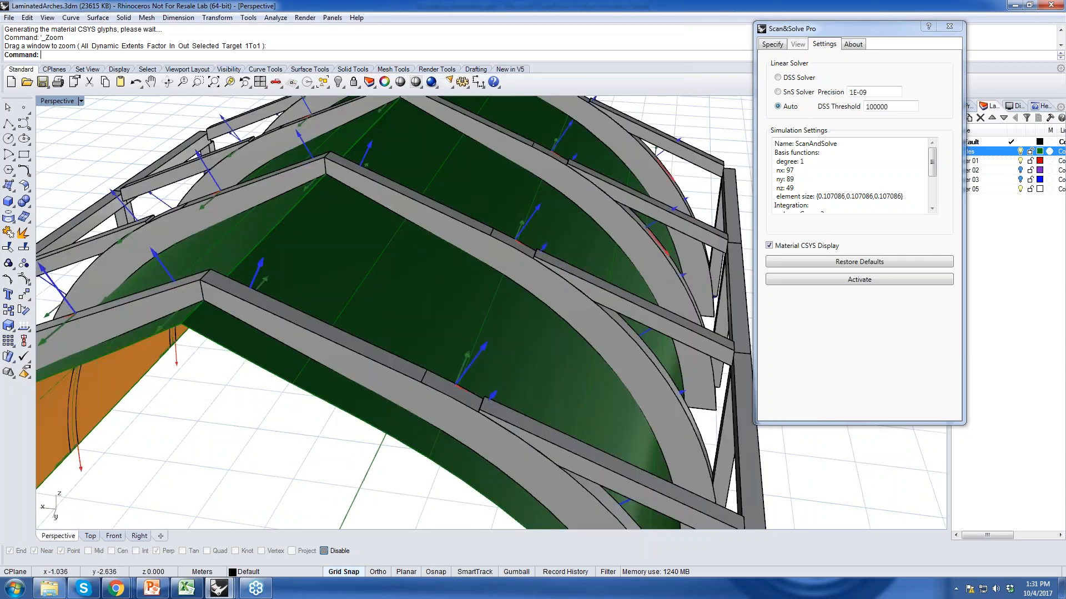
pyautogui.click(214, 82)
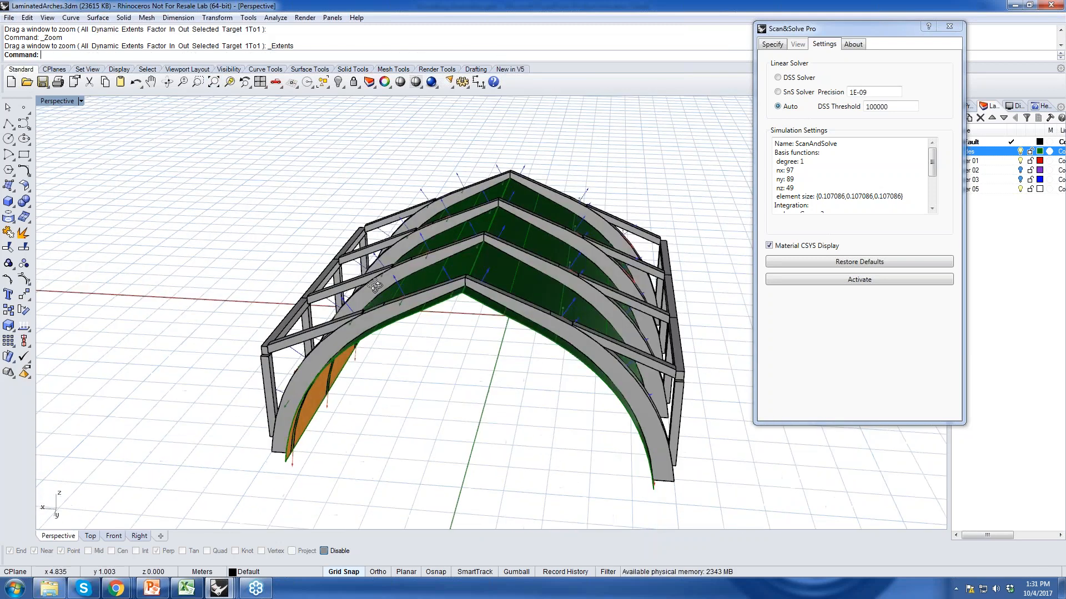
pyautogui.moveTo(375, 287); pyautogui.dragTo(388, 288, button='right')
# - Add the remaining straight frame members on both sides of the arches as new components
pyautogui.click(772, 44)
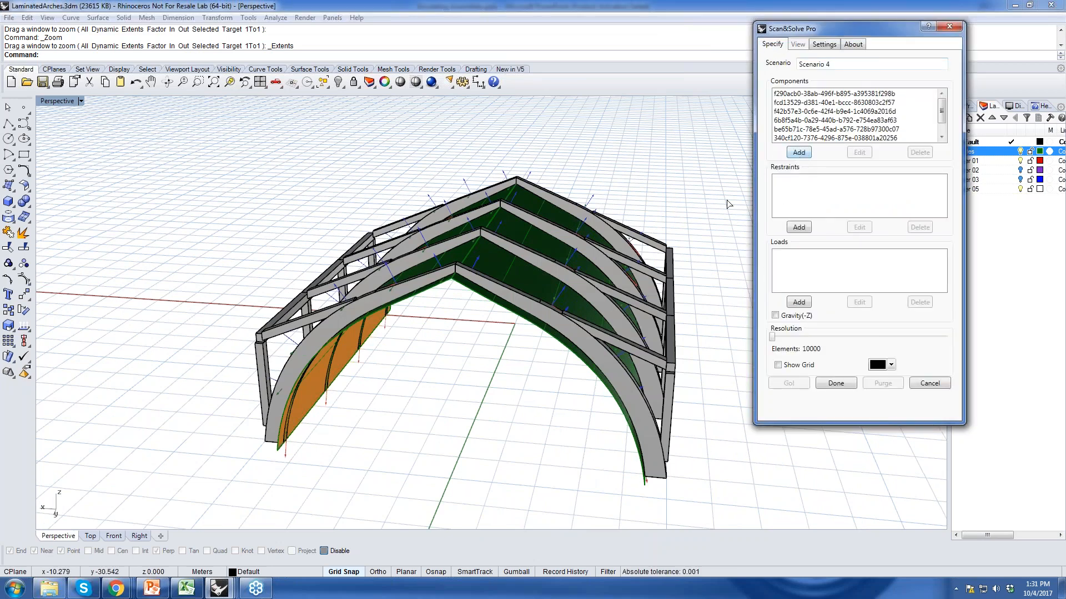
pyautogui.moveTo(666, 217); pyautogui.dragTo(692, 240, button='right')
pyautogui.moveTo(695, 240); pyautogui.dragTo(660, 311)
pyautogui.moveTo(682, 328); pyautogui.dragTo(338, 209, button='right')
pyautogui.moveTo(333, 246); pyautogui.dragTo(292, 302)
pyautogui.press('Return')
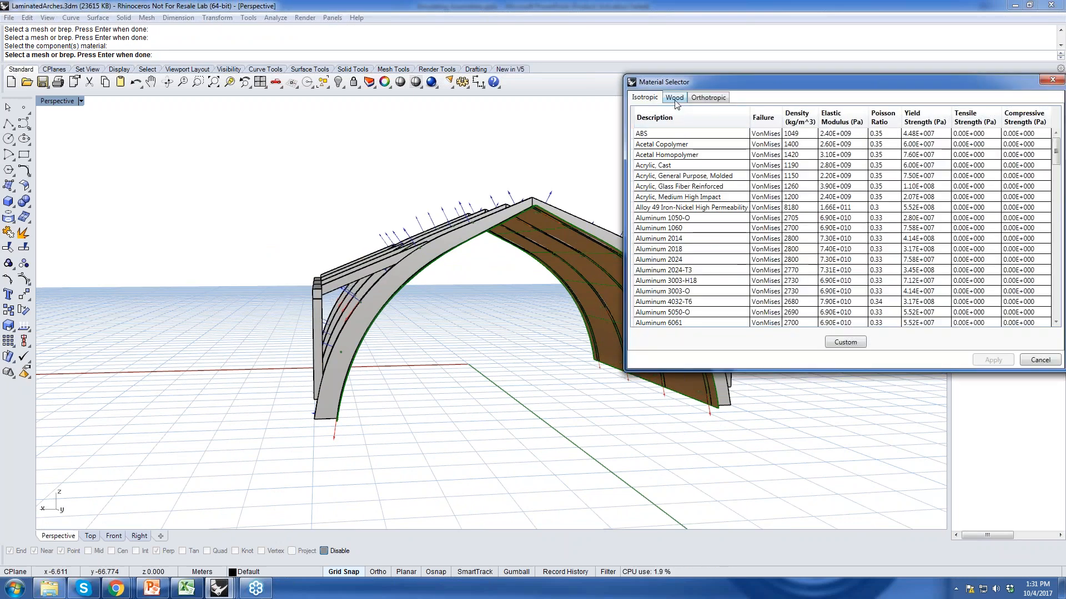
# - Assign the wood material Birch, Yellow with Flat Sawn orientation to the added frame members
pyautogui.click(674, 98)
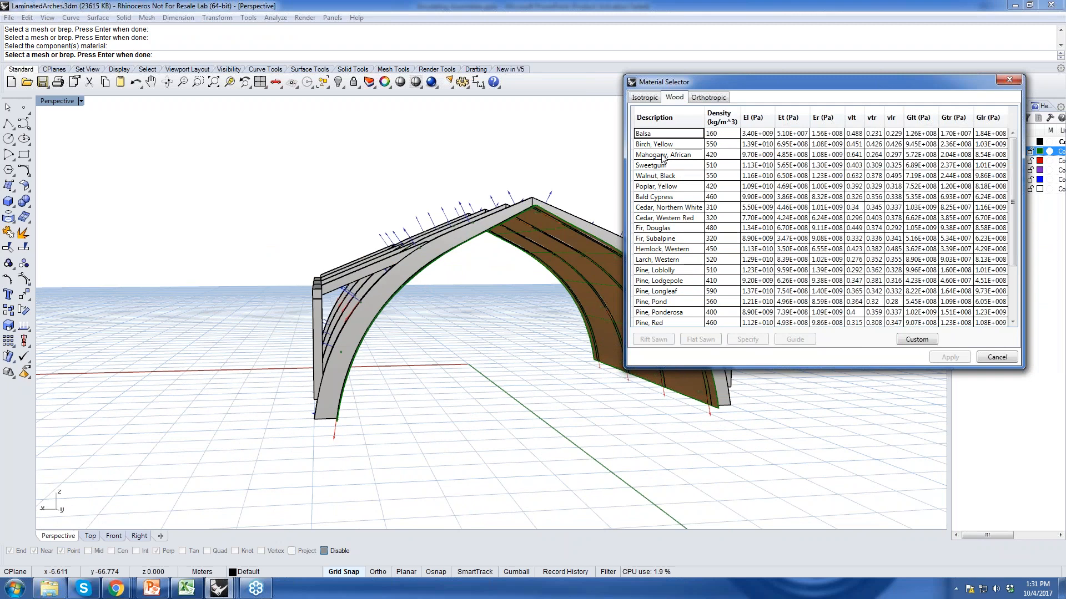
pyautogui.click(664, 145)
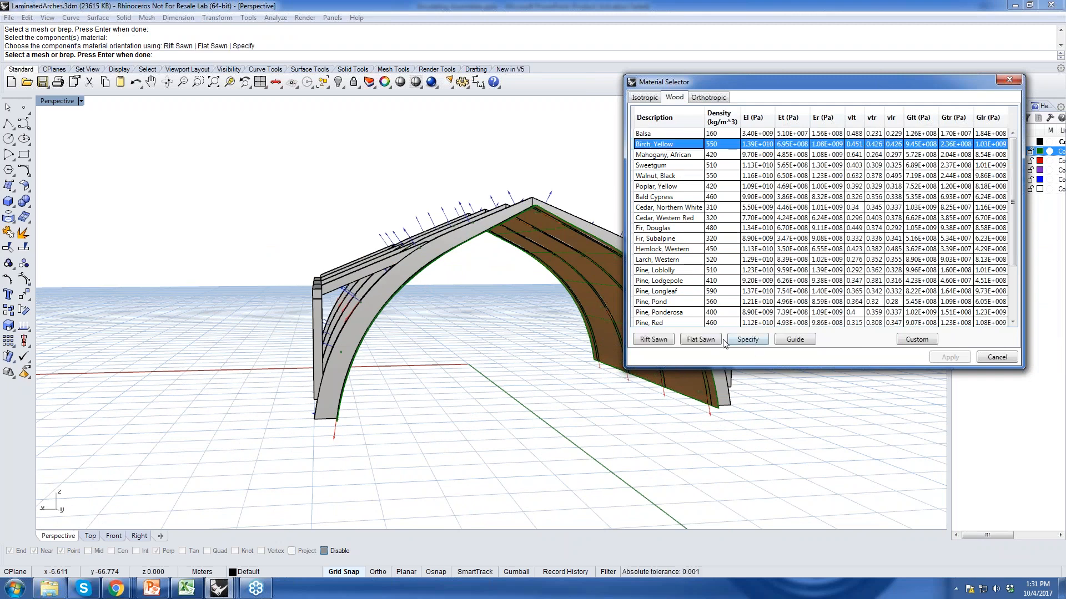
pyautogui.click(693, 339)
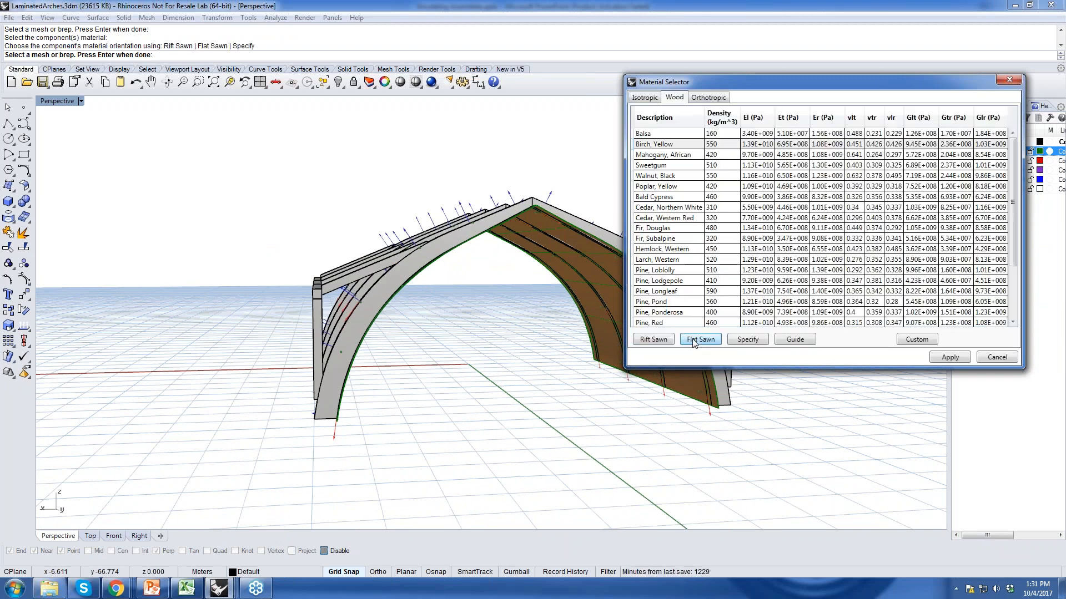
pyautogui.click(949, 358)
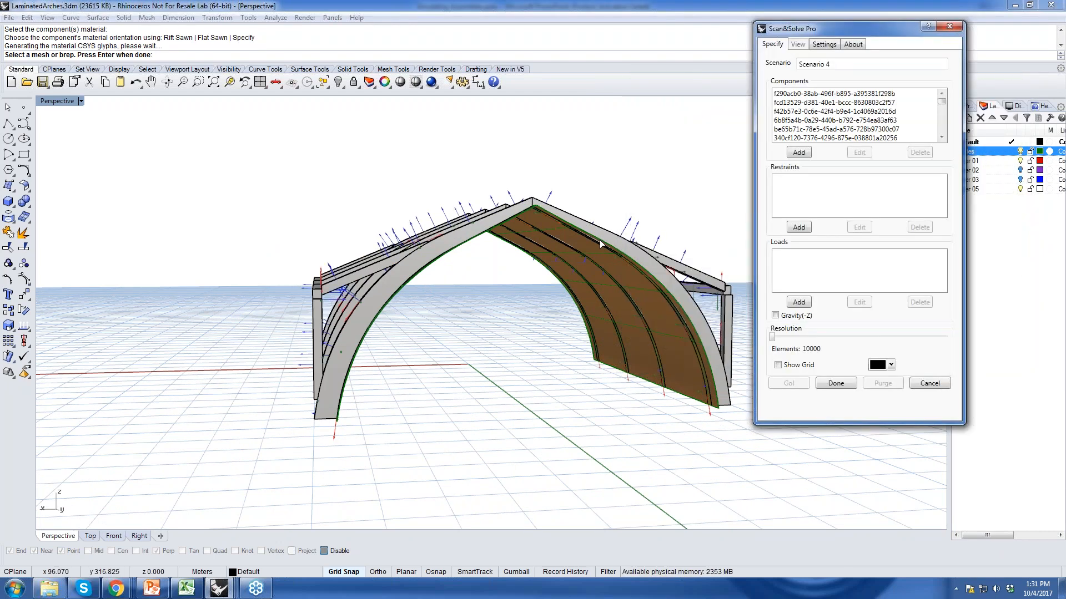
pyautogui.moveTo(574, 243); pyautogui.dragTo(507, 257, button='right')
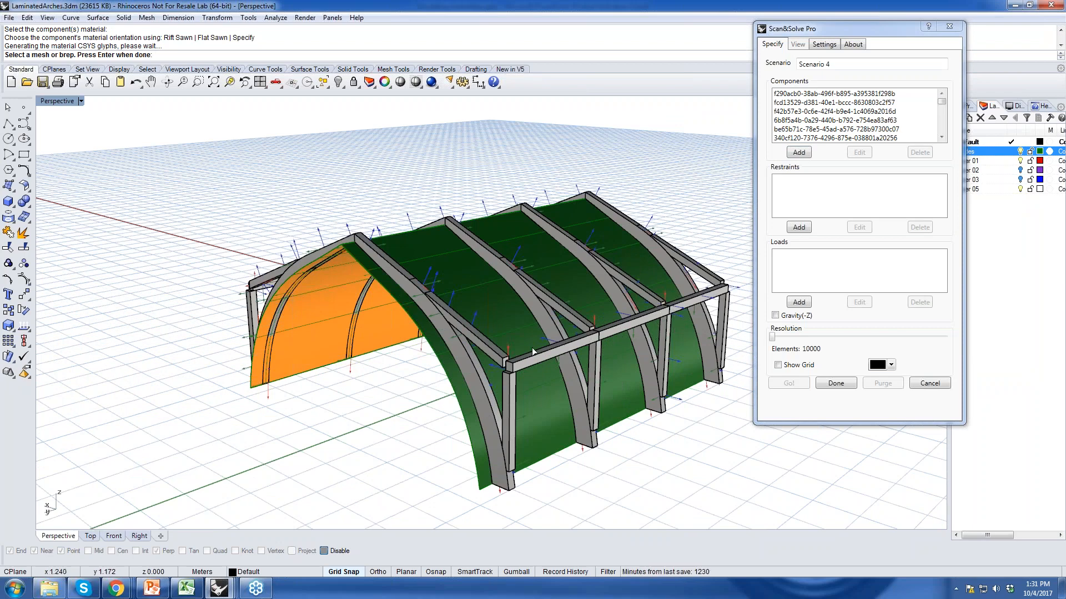
pyautogui.moveTo(532, 348); pyautogui.dragTo(590, 346, button='right')
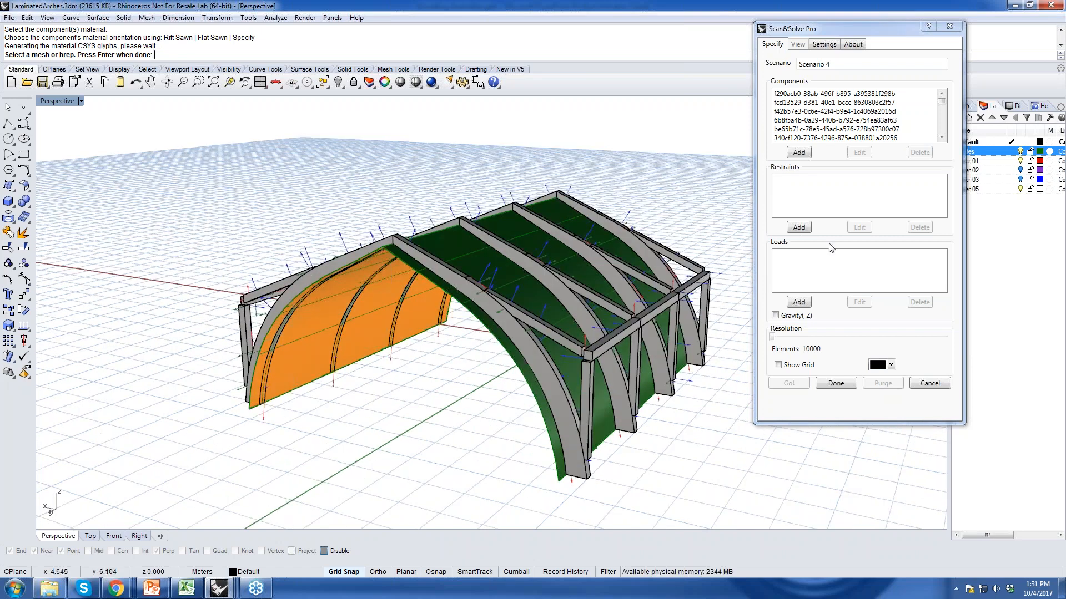
pyautogui.click(799, 228)
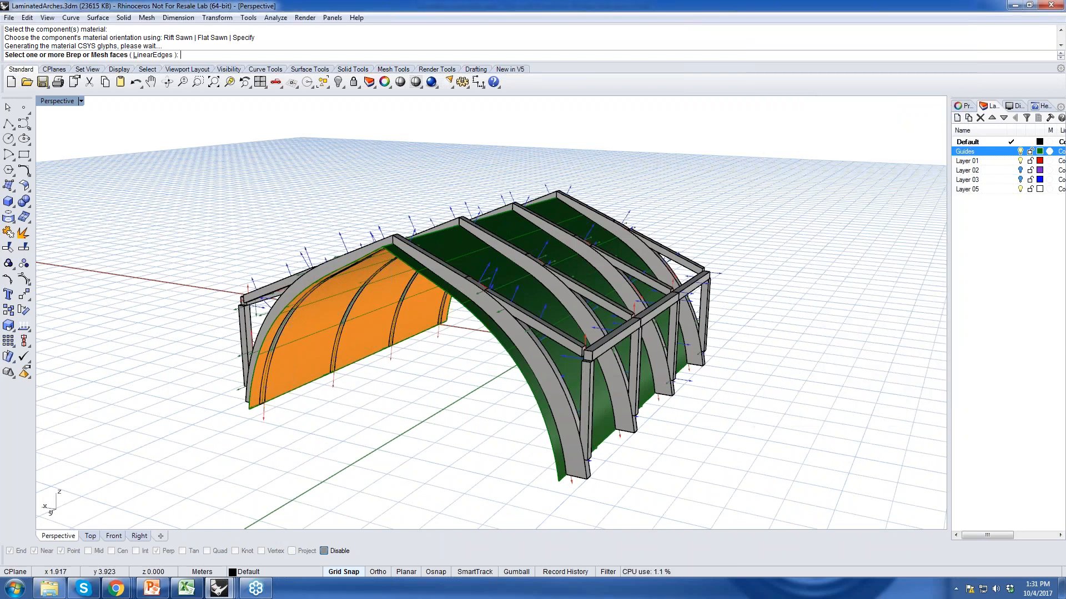
pyautogui.moveTo(464, 352); pyautogui.dragTo(497, 328, button='right')
pyautogui.moveTo(266, 455); pyautogui.dragTo(733, 371)
pyautogui.moveTo(444, 368); pyautogui.dragTo(439, 367, button='right')
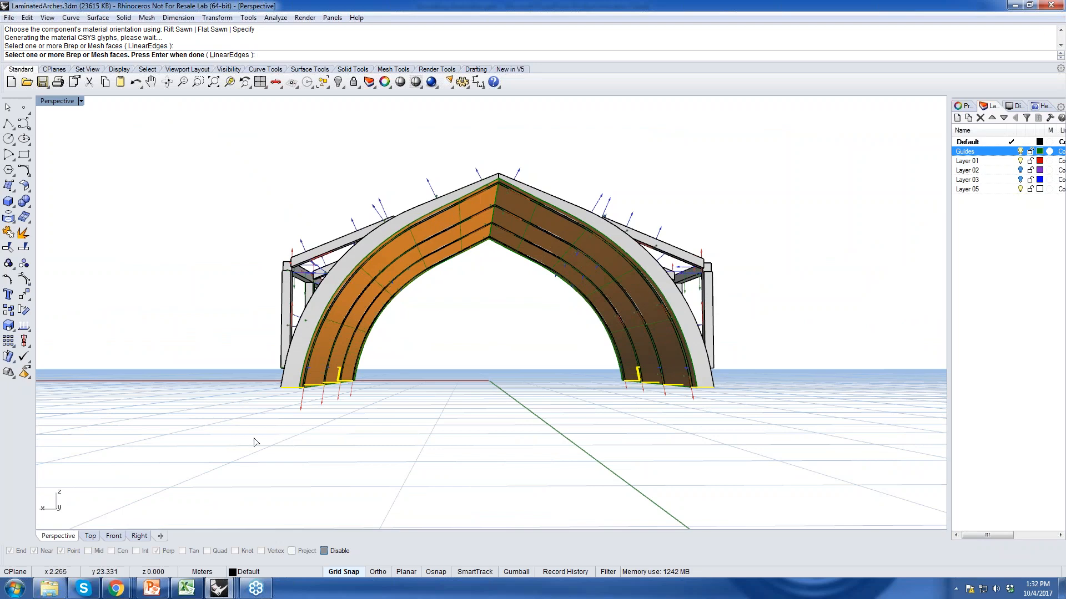
pyautogui.press('Return')
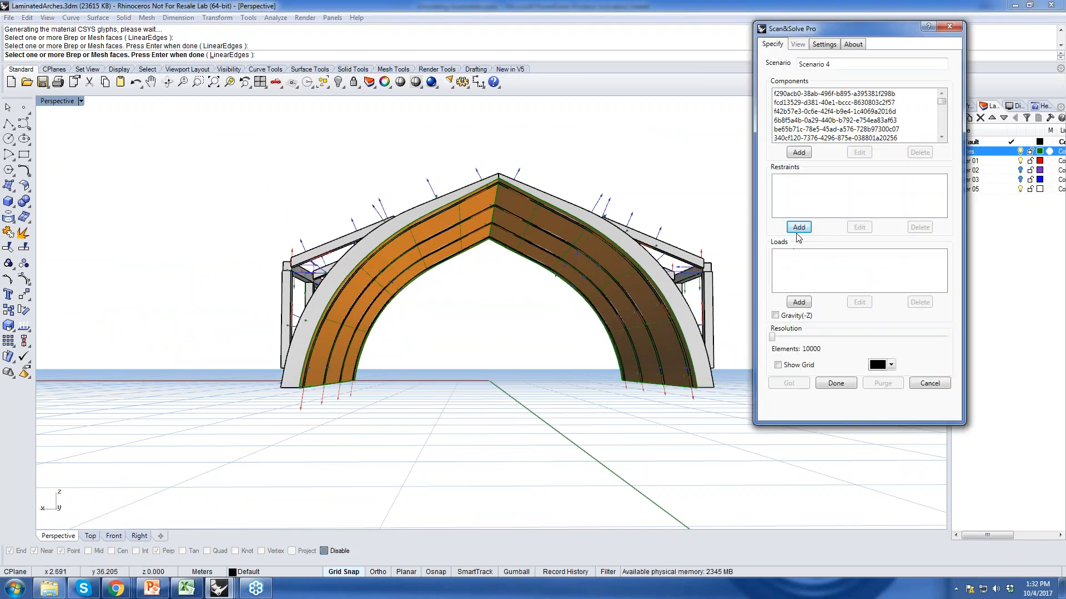
# - Restrain the base faces of all the arches and include gravity in the -Z direction
pyautogui.click(799, 228)
pyautogui.moveTo(537, 433); pyautogui.dragTo(262, 447, button='right')
pyautogui.moveTo(261, 446); pyautogui.dragTo(754, 377)
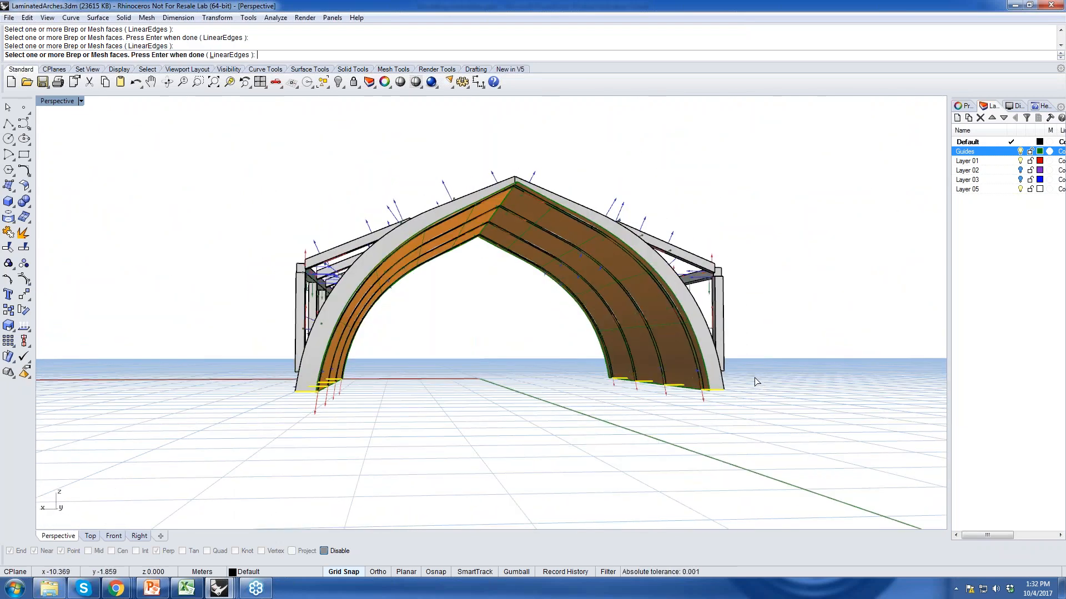
pyautogui.press('Return')
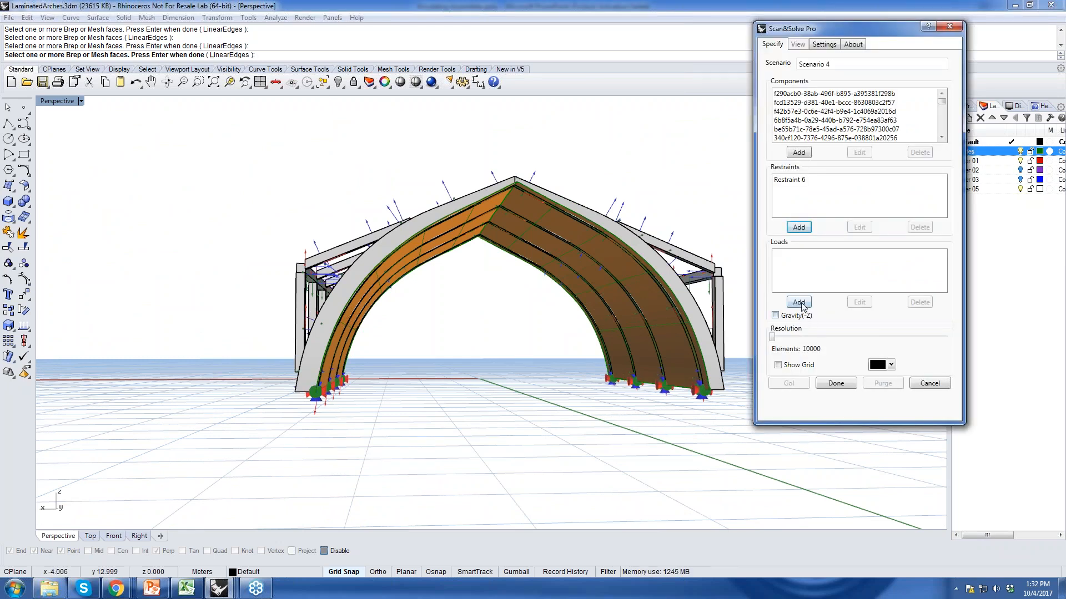
pyautogui.click(775, 316)
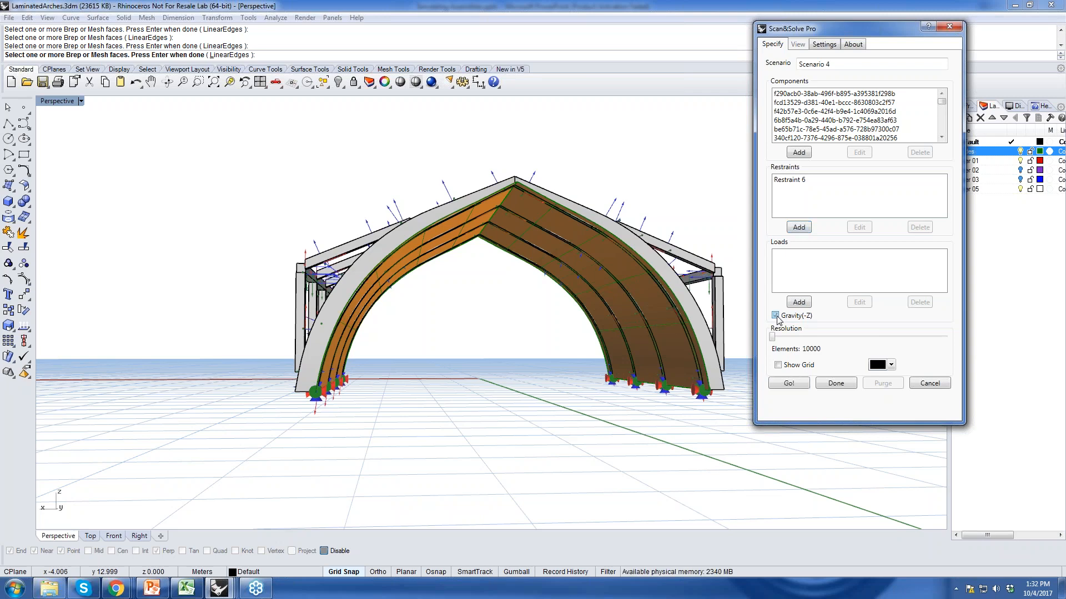
# - Start a new load and select the top faces beside the ridge on the first two arches
pyautogui.moveTo(615, 319); pyautogui.dragTo(536, 367, button='right')
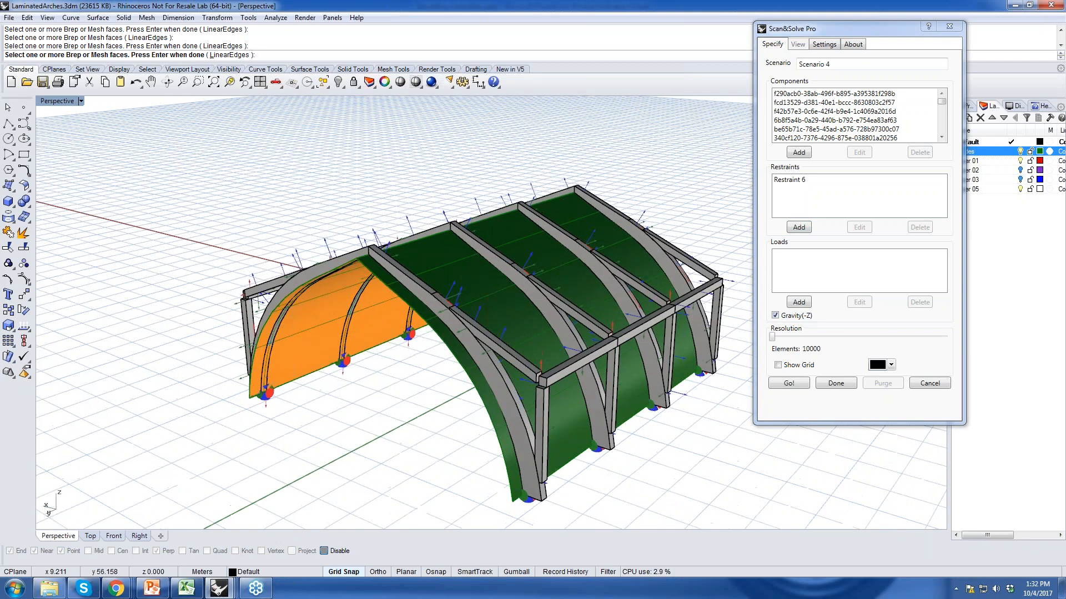
pyautogui.click(807, 307)
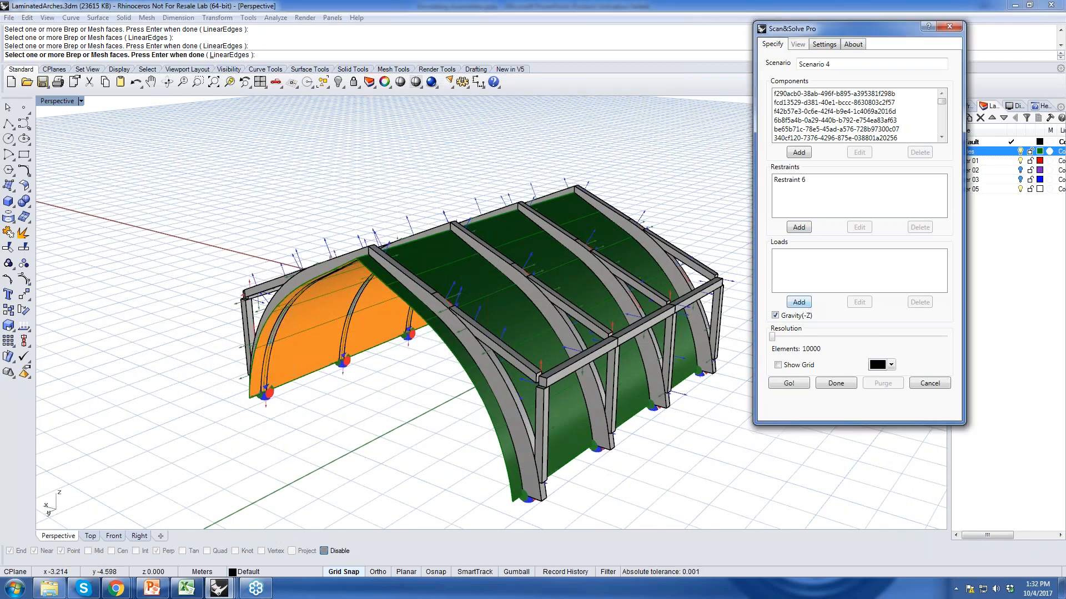
pyautogui.moveTo(463, 288); pyautogui.dragTo(341, 289, button='right')
pyautogui.click(341, 288)
pyautogui.click(479, 249)
pyautogui.click(493, 269)
pyautogui.keyDown('ctrl'); pyautogui.click(498, 287); pyautogui.keyUp('ctrl')
pyautogui.click(506, 288)
pyautogui.click(505, 284)
pyautogui.keyDown('ctrl'); pyautogui.click(515, 301); pyautogui.keyUp('ctrl')
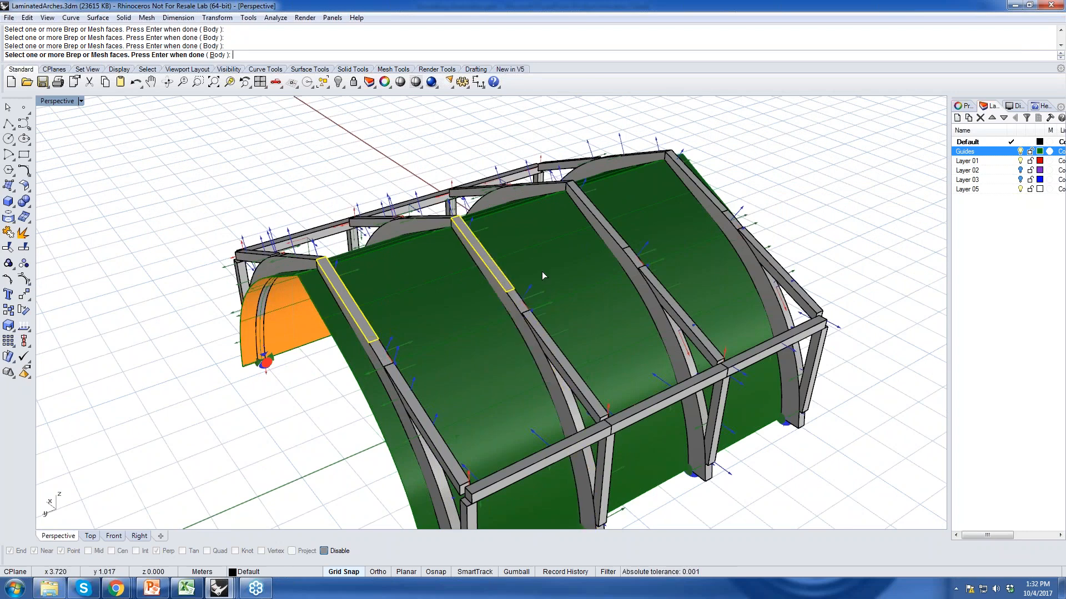
# - Add the matching top faces of the third and fourth arches to the load and finish the face selection
pyautogui.scroll(5, 607, 205)
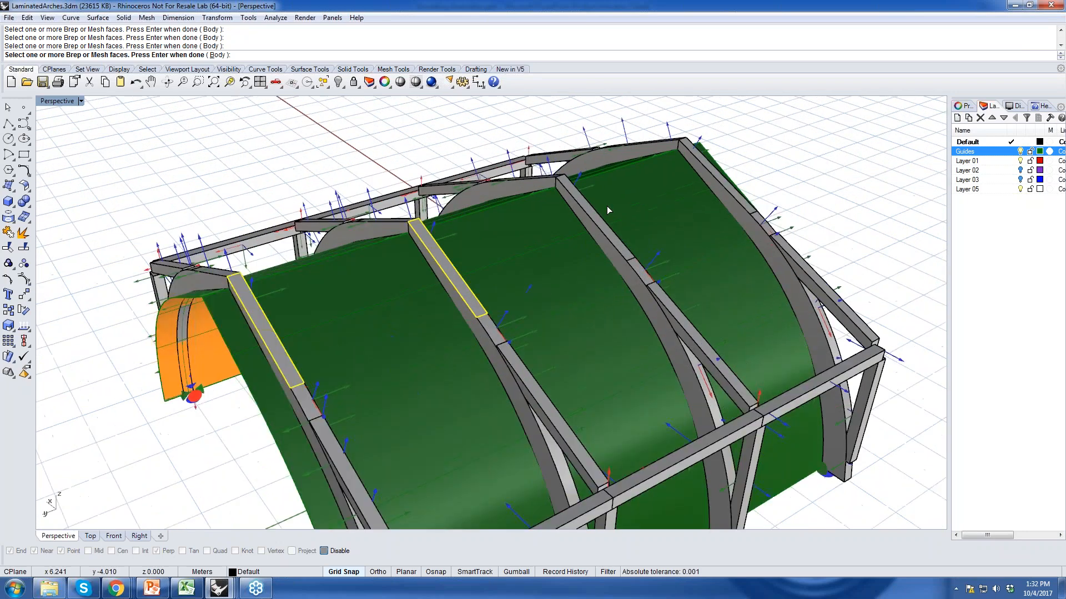
pyautogui.keyDown('ctrl'); pyautogui.click(644, 306); pyautogui.keyUp('ctrl')
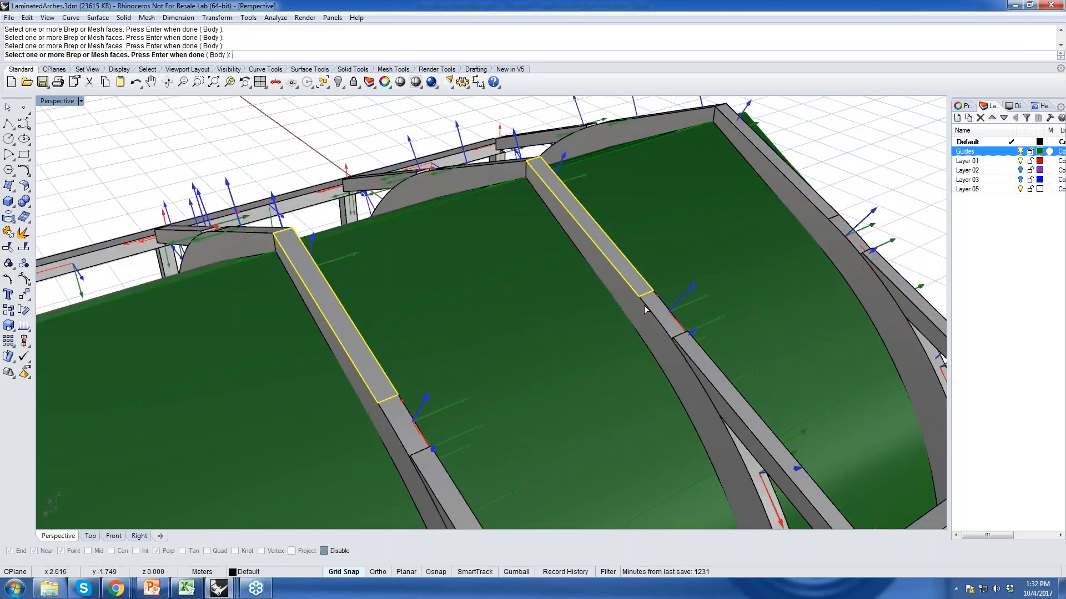
pyautogui.click(788, 171)
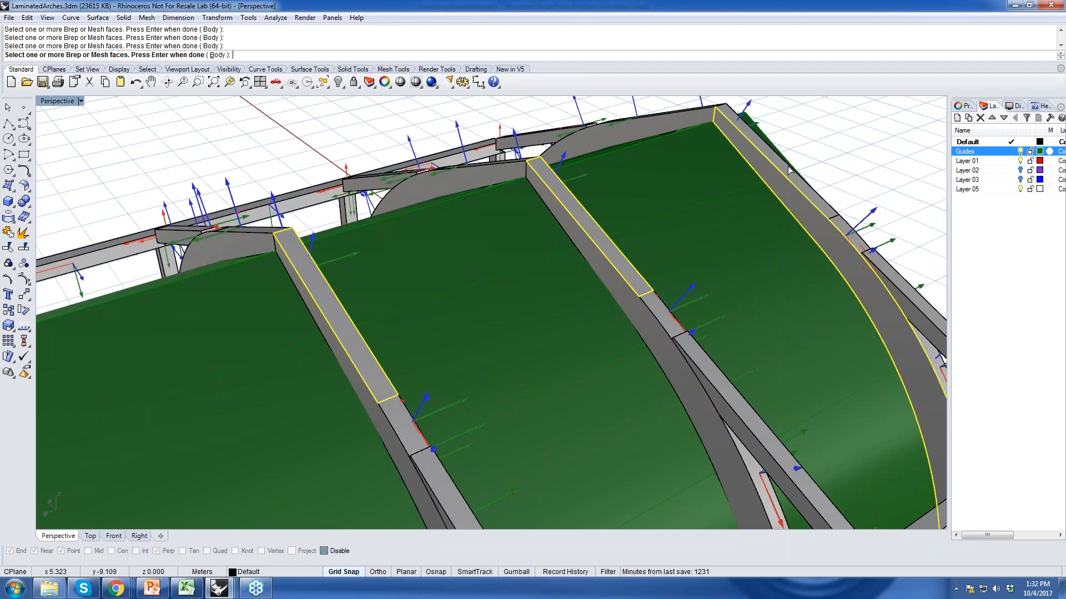
pyautogui.click(833, 204)
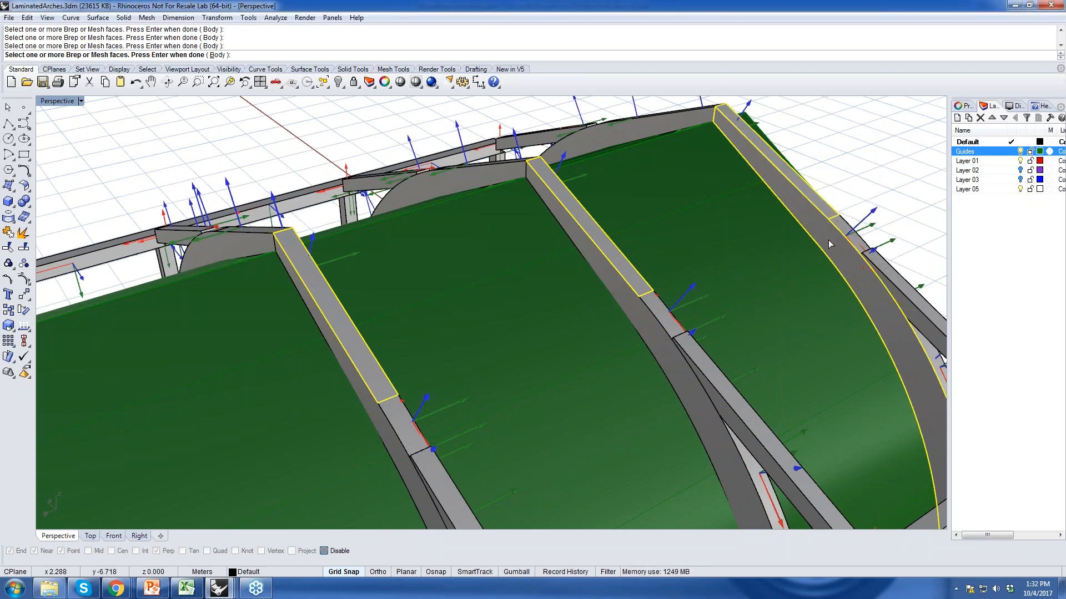
pyautogui.press('Return')
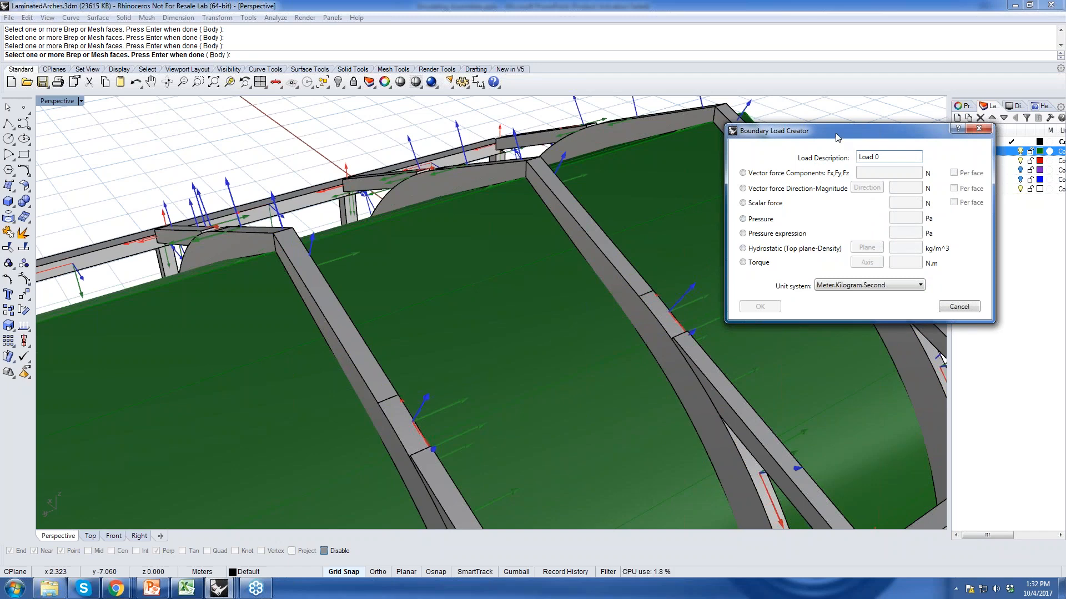
# - Apply a scalar force of 5000 N to the selected top faces in Meter.Kilogram.Second units
pyautogui.moveTo(834, 138); pyautogui.dragTo(603, 114)
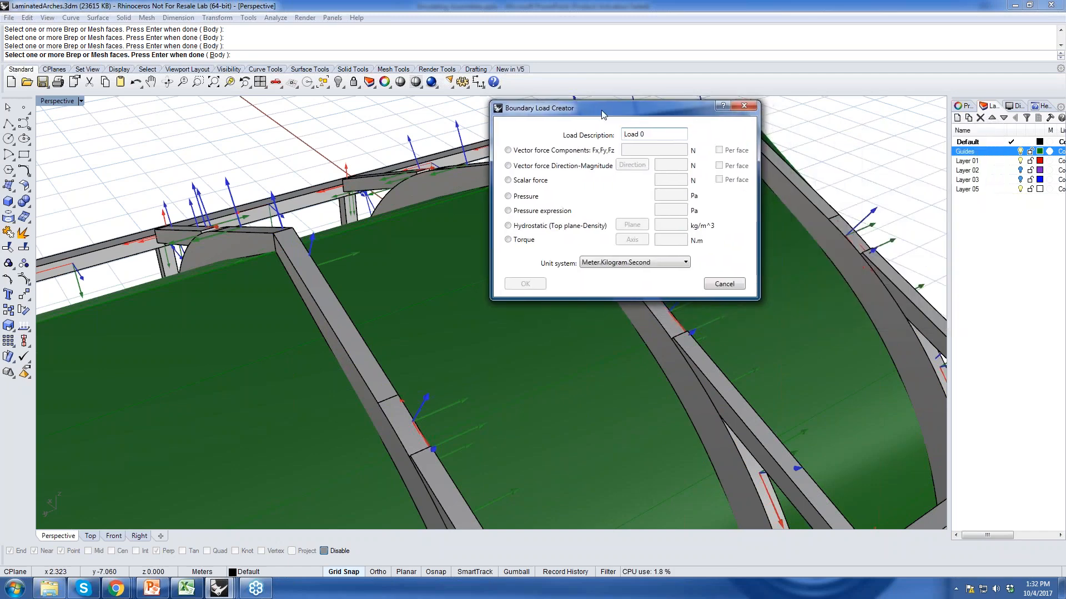
pyautogui.moveTo(603, 115); pyautogui.dragTo(583, 61)
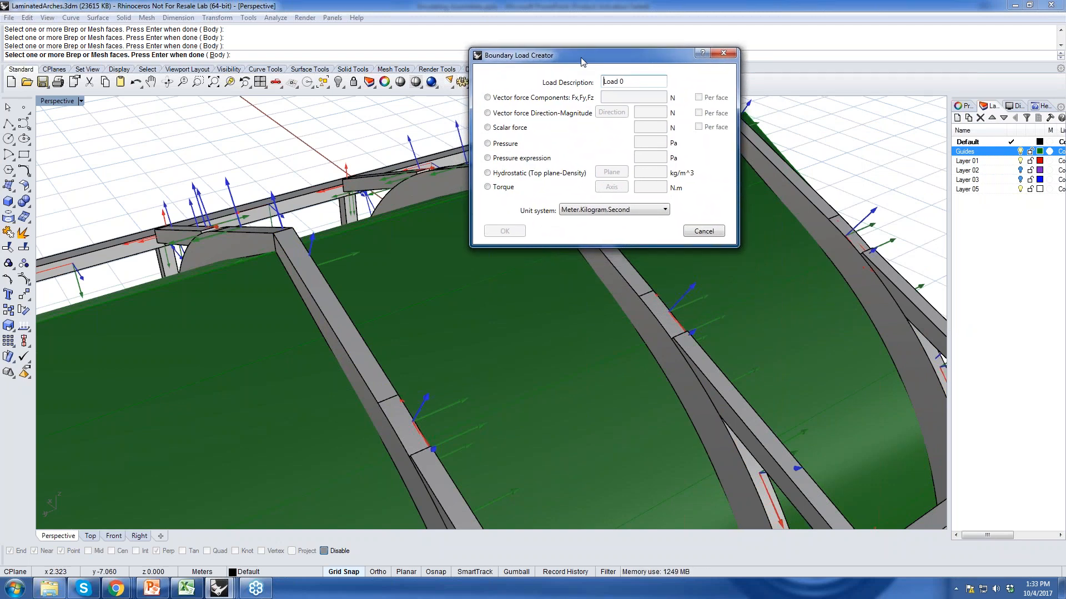
pyautogui.moveTo(583, 62); pyautogui.dragTo(611, 54)
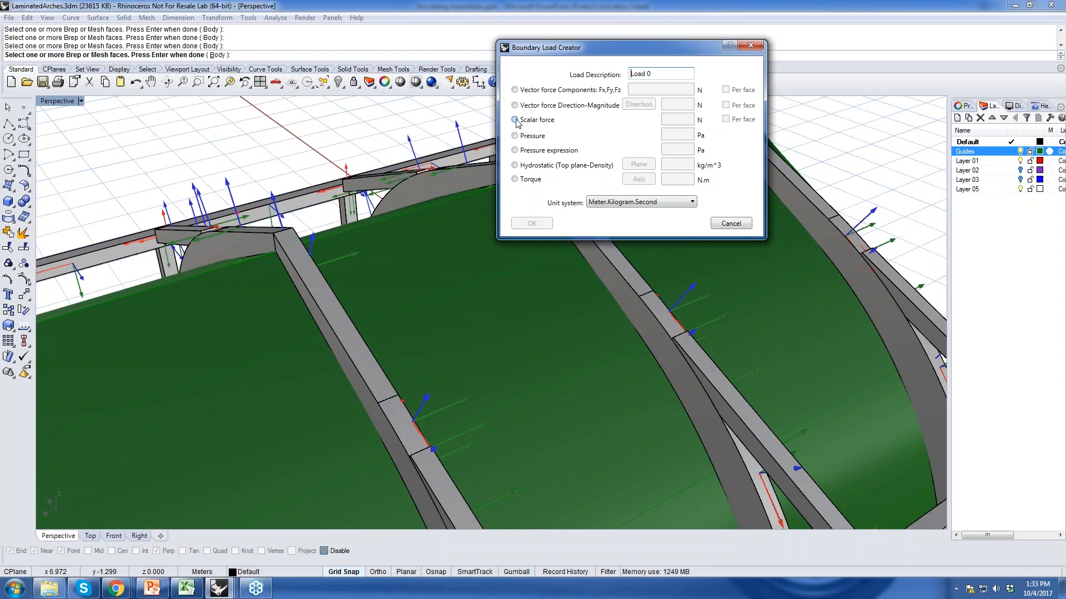
pyautogui.click(515, 120)
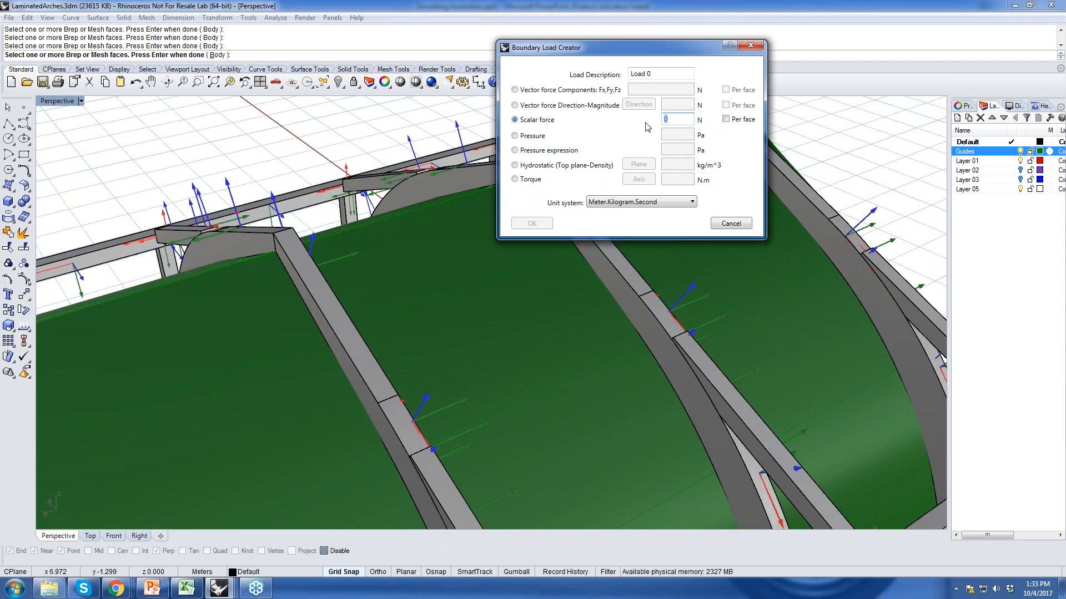
pyautogui.write('5000')
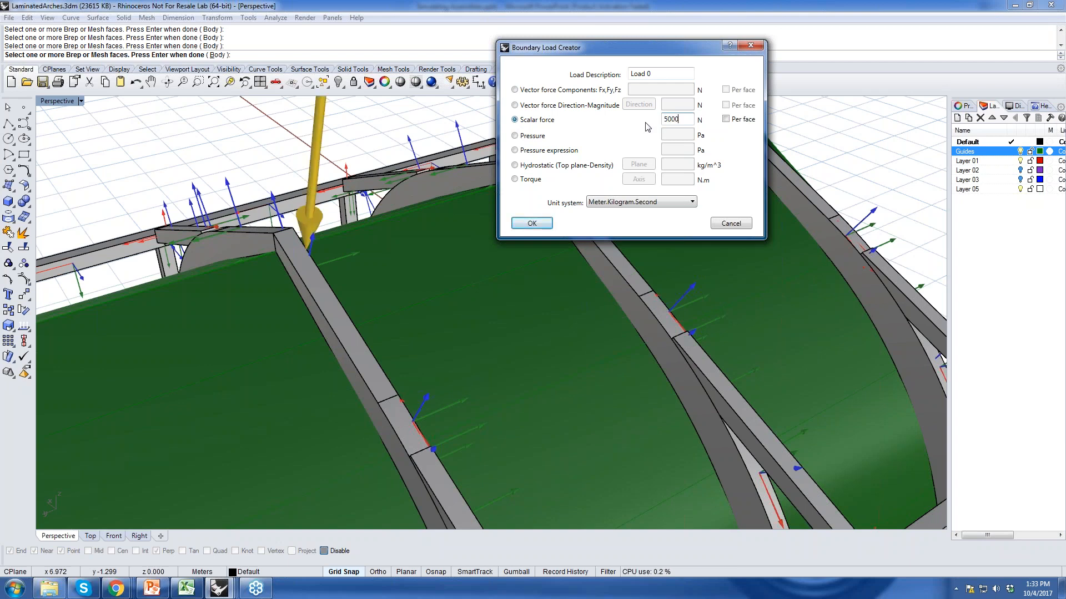
pyautogui.moveTo(626, 48); pyautogui.dragTo(690, 51)
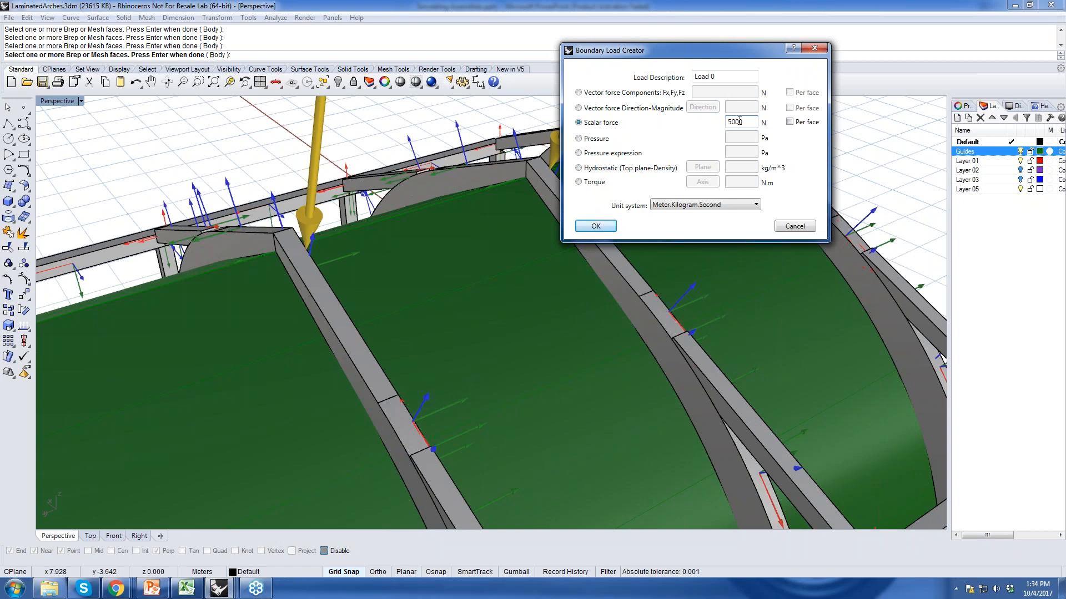
pyautogui.click(607, 227)
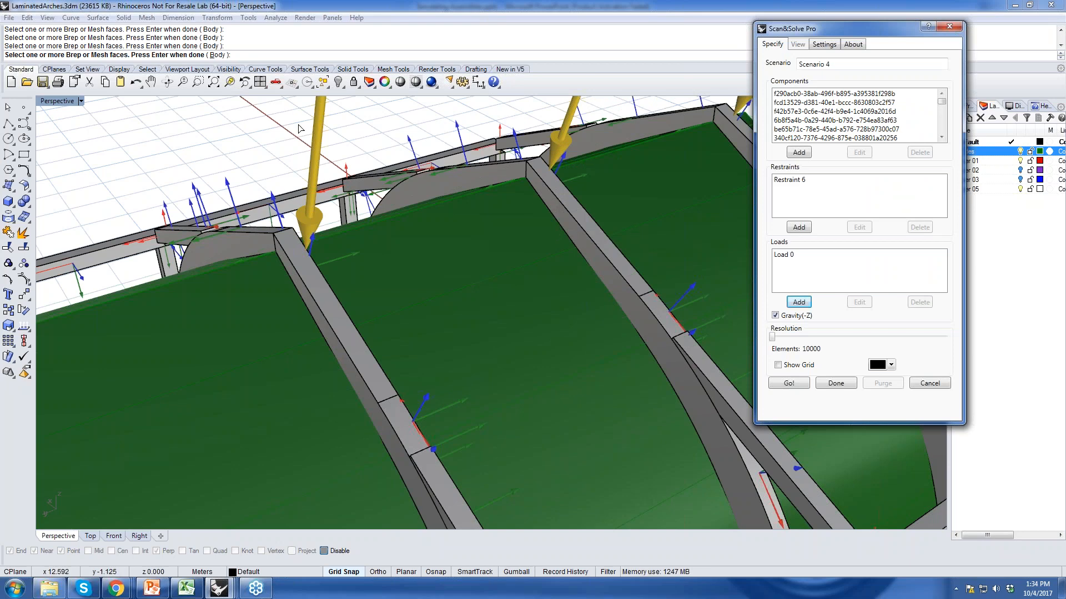
pyautogui.click(213, 82)
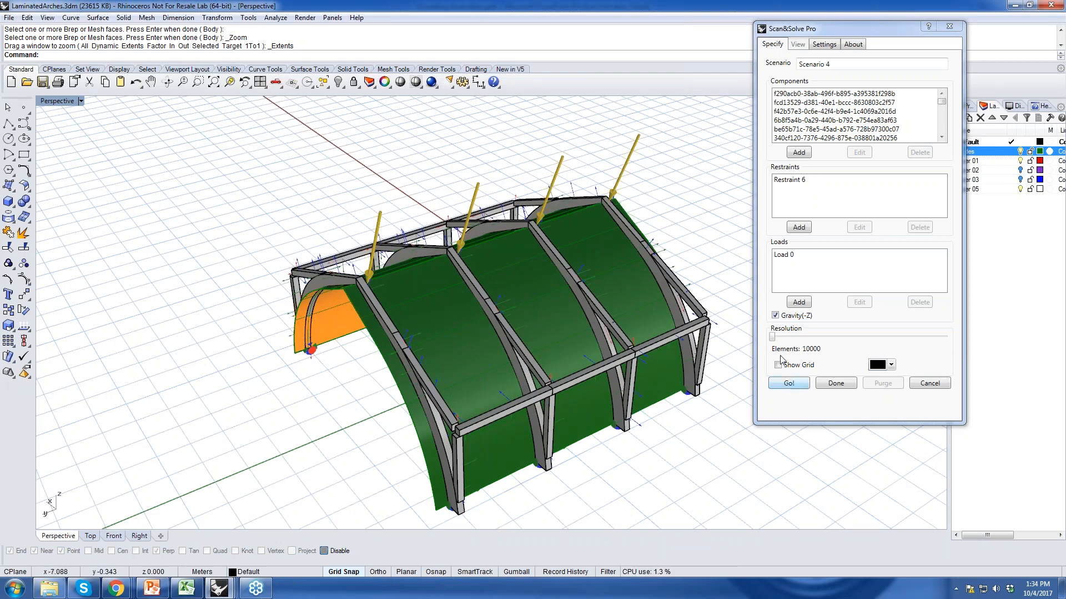
# - Raise the simulation resolution to 33259 elements and run the solve, checking the linear solver settings during processing
pyautogui.moveTo(772, 337); pyautogui.dragTo(779, 337)
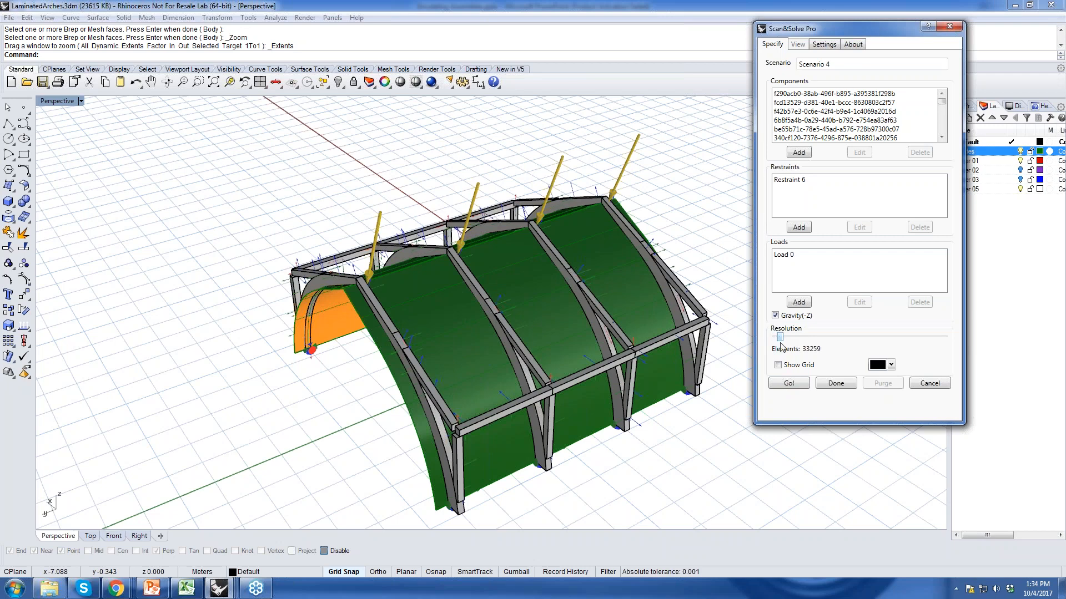
pyautogui.click(790, 387)
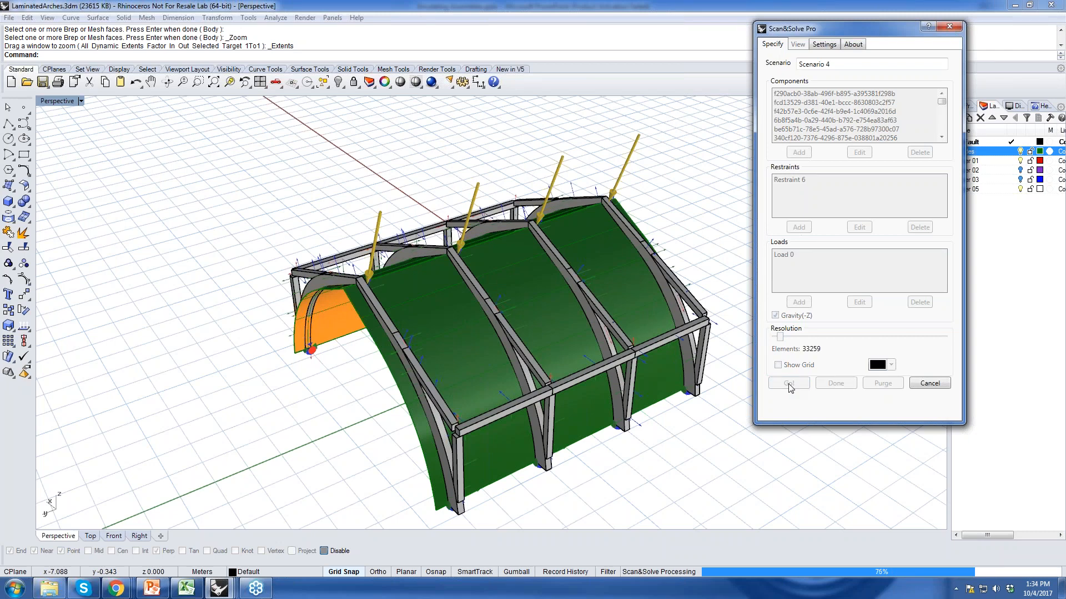
pyautogui.click(825, 45)
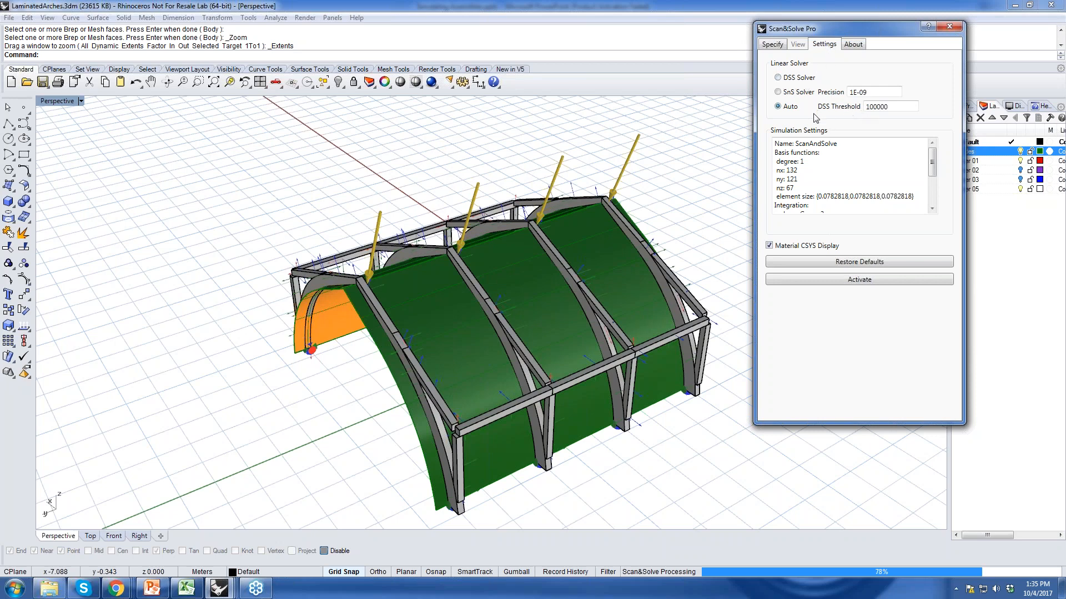
pyautogui.click(772, 44)
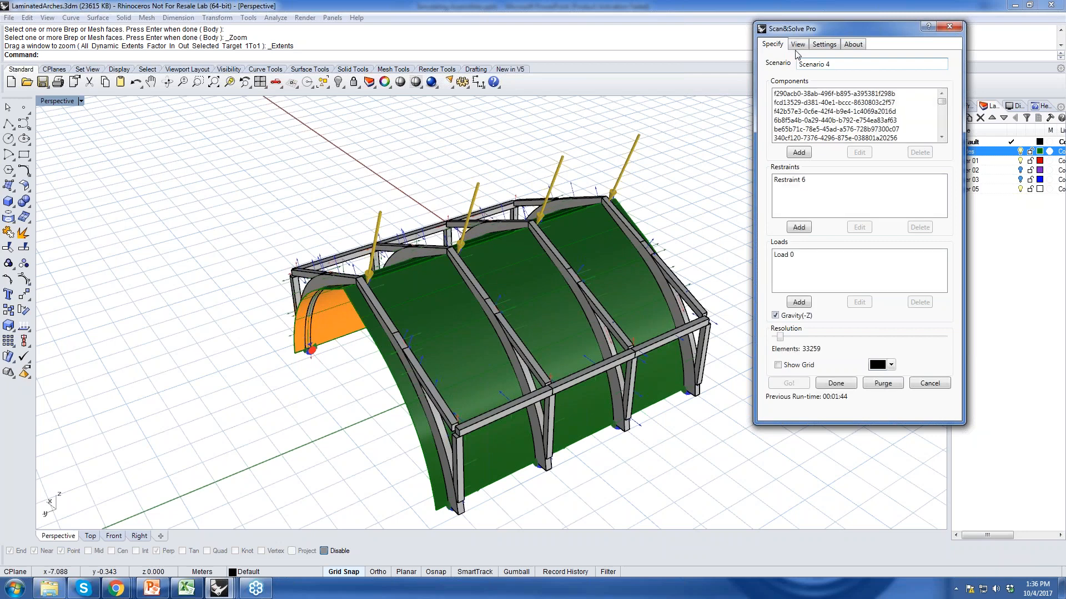
# - Display the Total Displacement results on the arches and frame with the deflection scale at 0
pyautogui.moveTo(799, 32); pyautogui.dragTo(872, 23)
pyautogui.moveTo(593, 187); pyautogui.dragTo(625, 179, button='right')
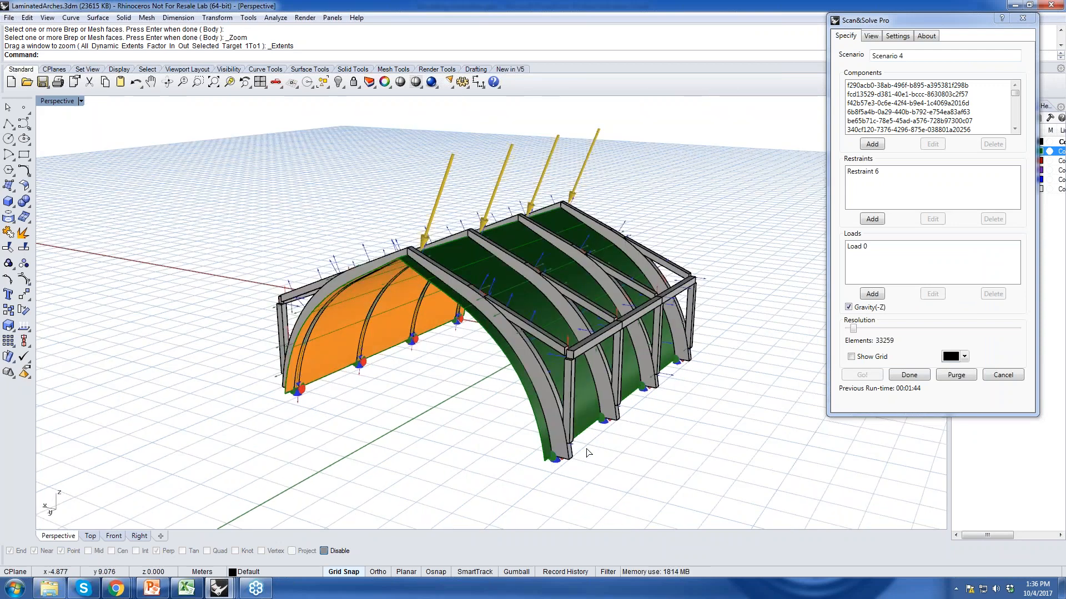
pyautogui.click(871, 35)
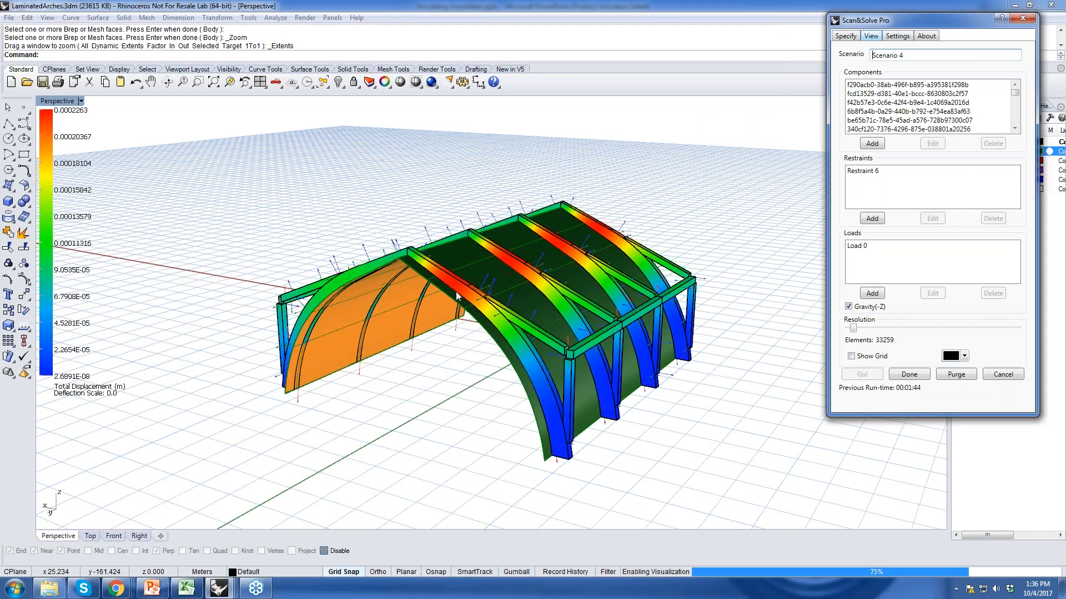
pyautogui.moveTo(455, 292); pyautogui.dragTo(448, 350, button='right')
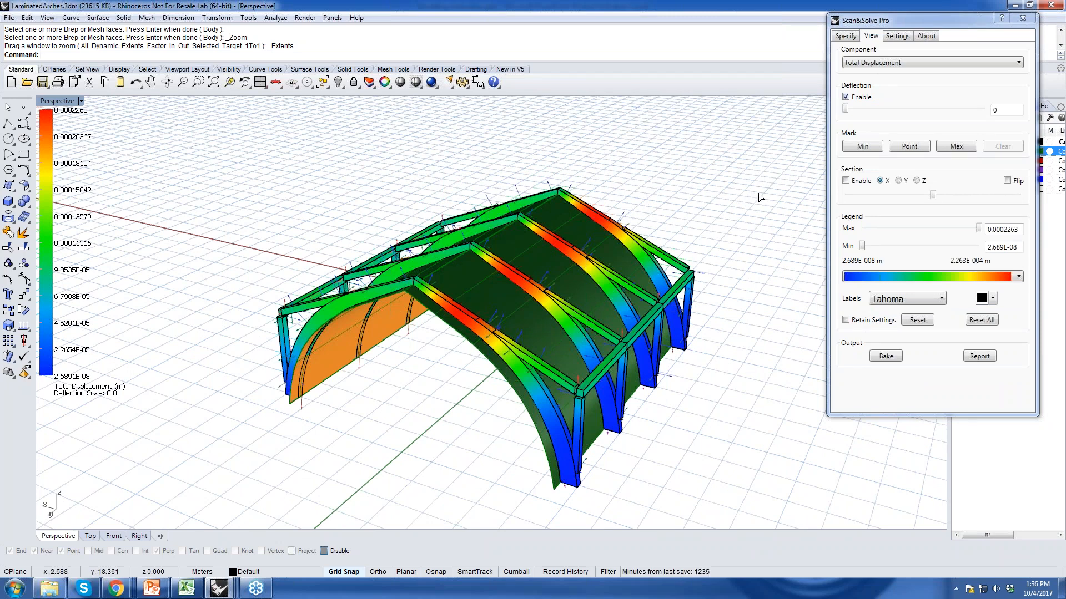
pyautogui.click(847, 109)
pyautogui.moveTo(849, 109); pyautogui.dragTo(825, 117)
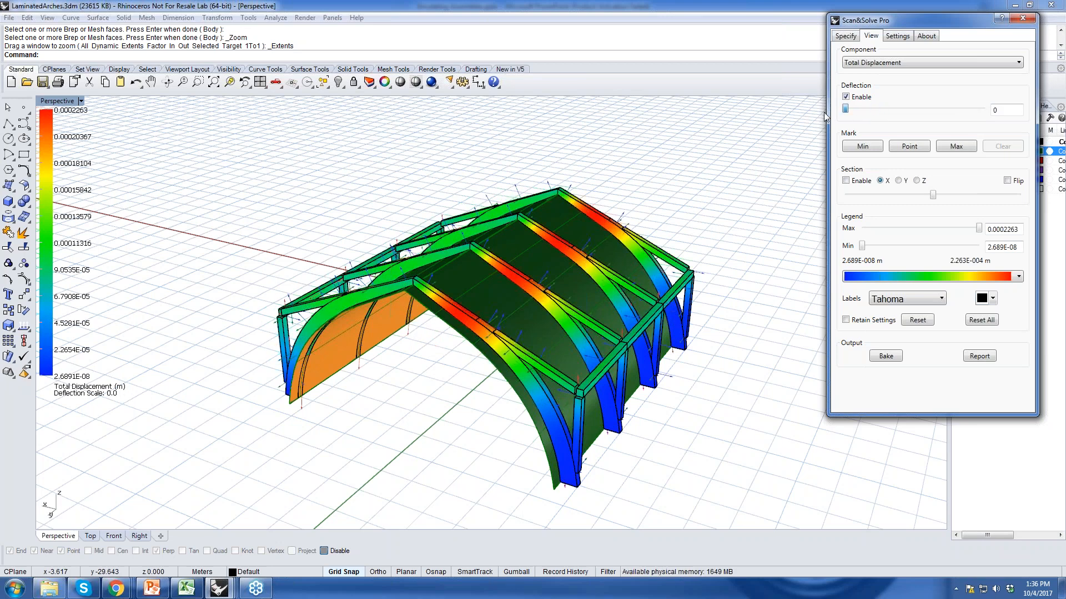
# - Plot Principal Tension/Compression on the arches using the blue-to-red legend gradient through purple
pyautogui.click(1013, 63)
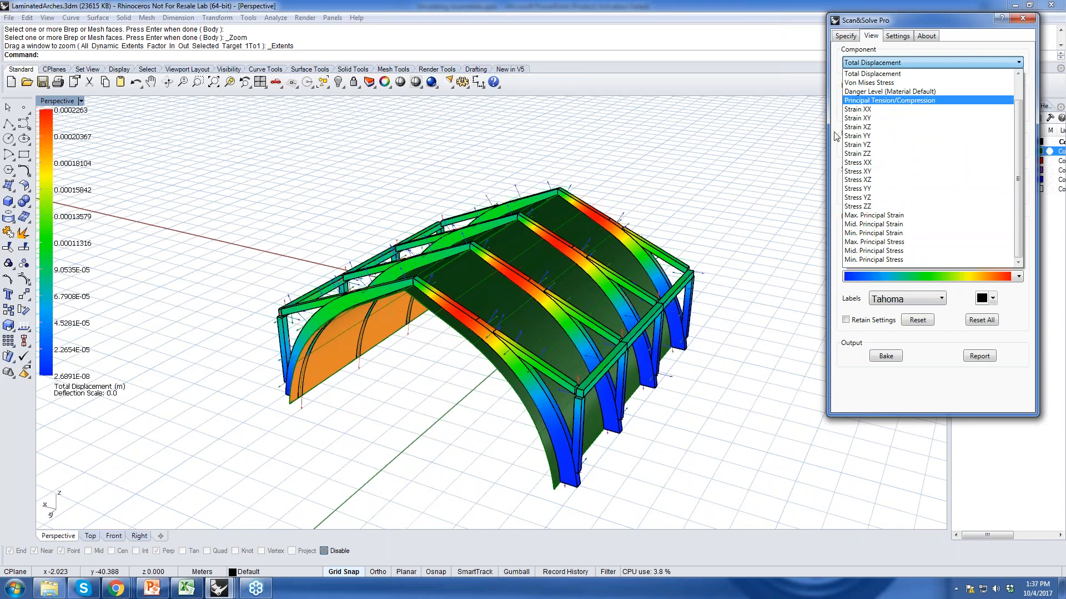
pyautogui.press('Return')
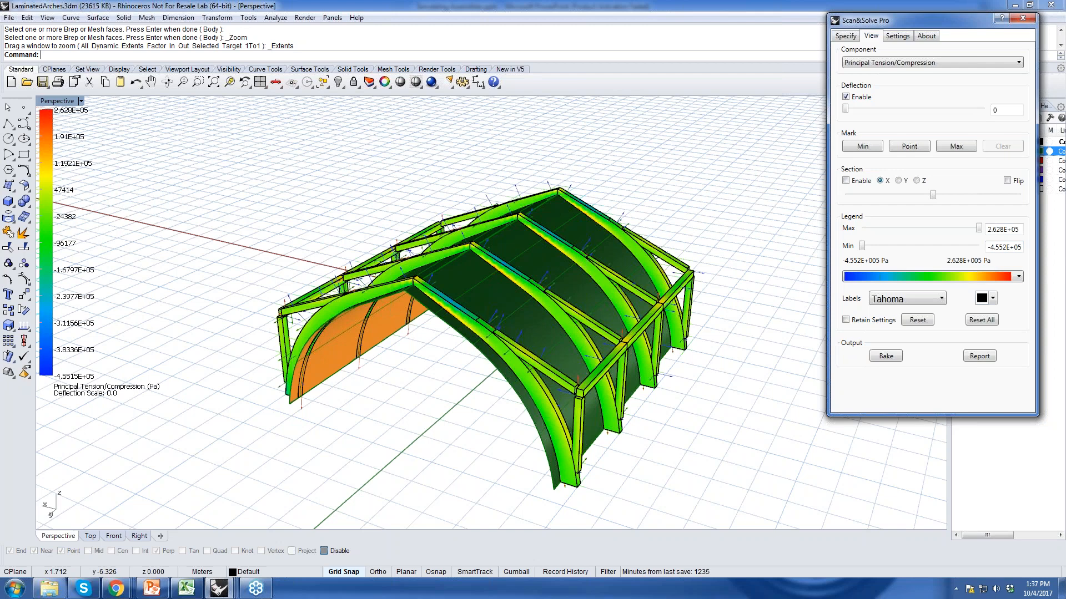
pyautogui.moveTo(583, 244); pyautogui.dragTo(633, 194, button='right')
pyautogui.click(943, 277)
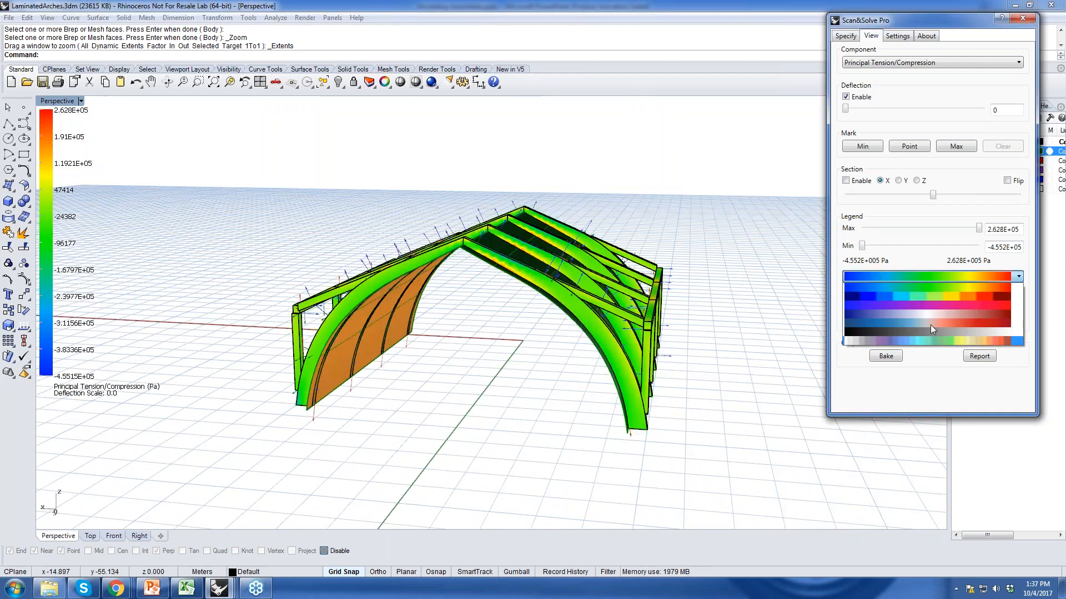
pyautogui.click(932, 309)
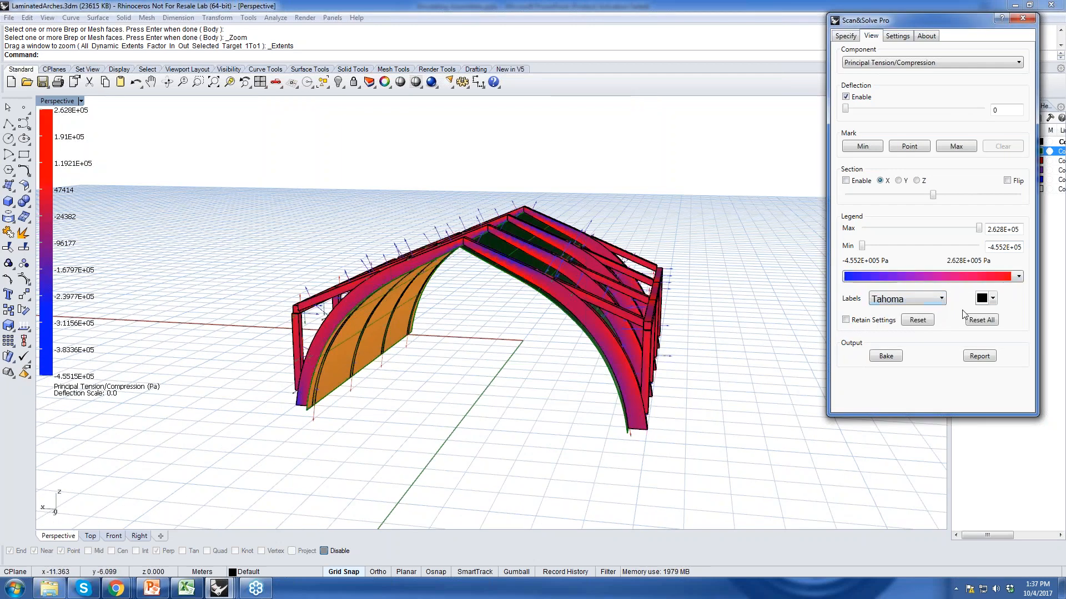
# - Set the legend minimum to -2.552E+05 Pa and inspect the tension and compression zones from the arches' front
pyautogui.click(992, 248)
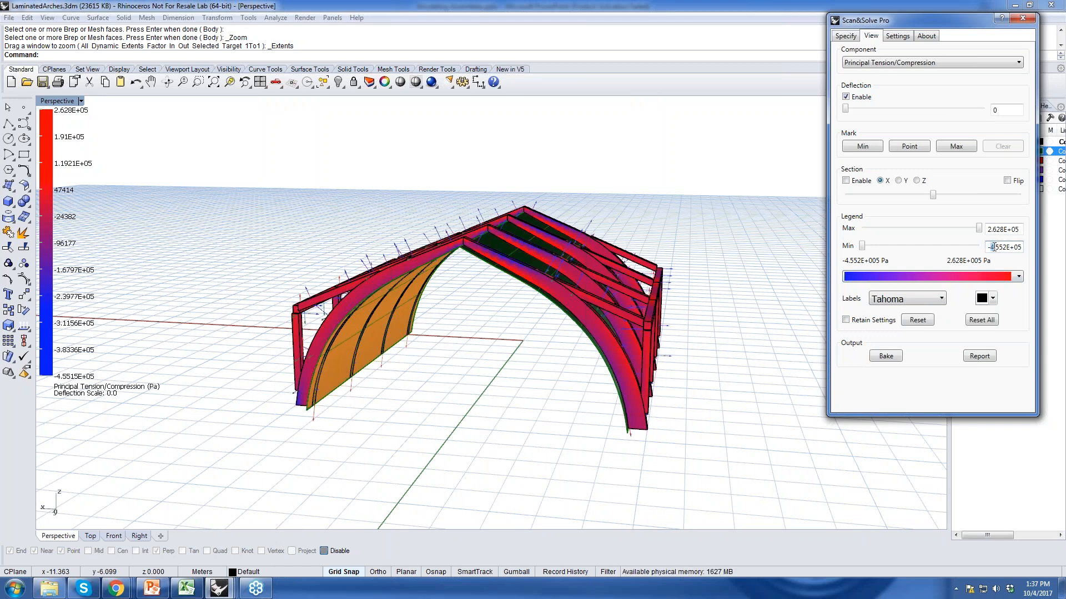
pyautogui.press('BackSpace')
pyautogui.write('2')
pyautogui.press('Return')
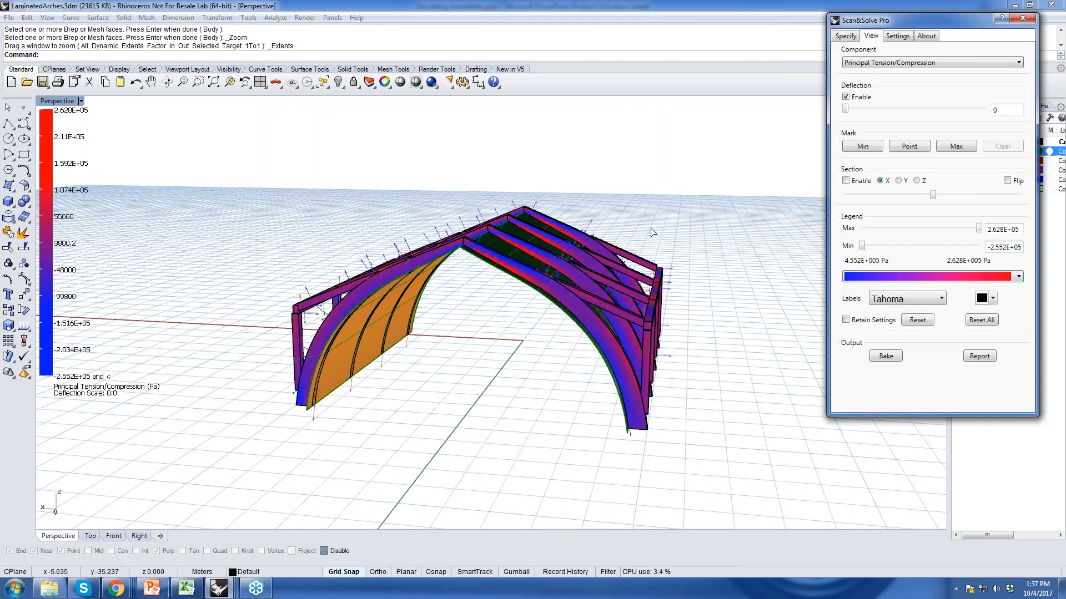
pyautogui.moveTo(488, 266); pyautogui.dragTo(546, 272, button='right')
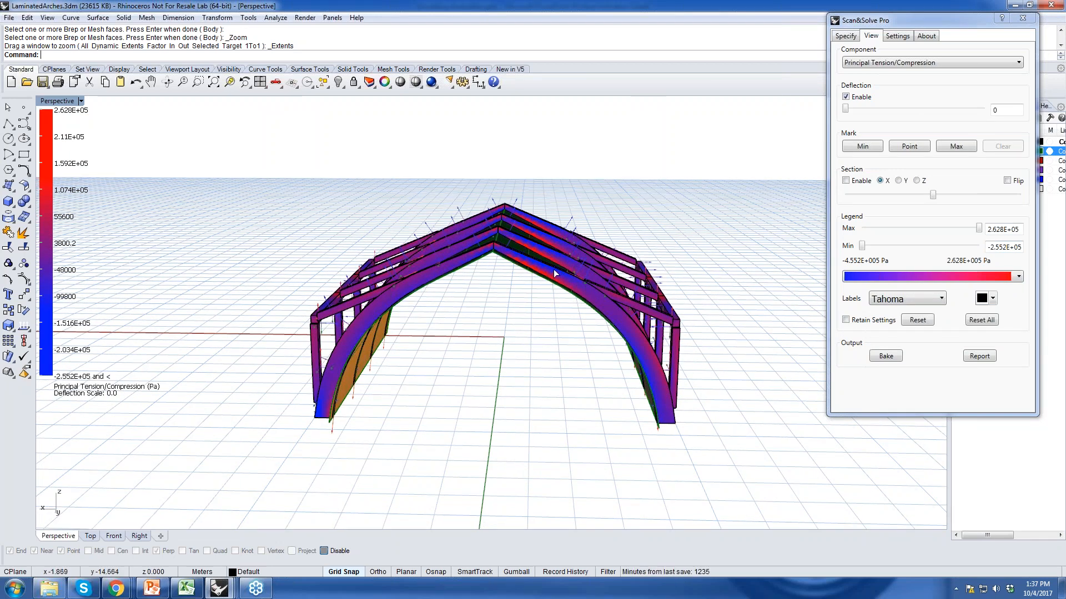
pyautogui.moveTo(845, 109)
pyautogui.mouseDown()
pyautogui.moveTo(865, 109)
pyautogui.moveTo(836, 112)
pyautogui.moveTo(880, 113)
pyautogui.moveTo(846, 118)
pyautogui.mouseUp()
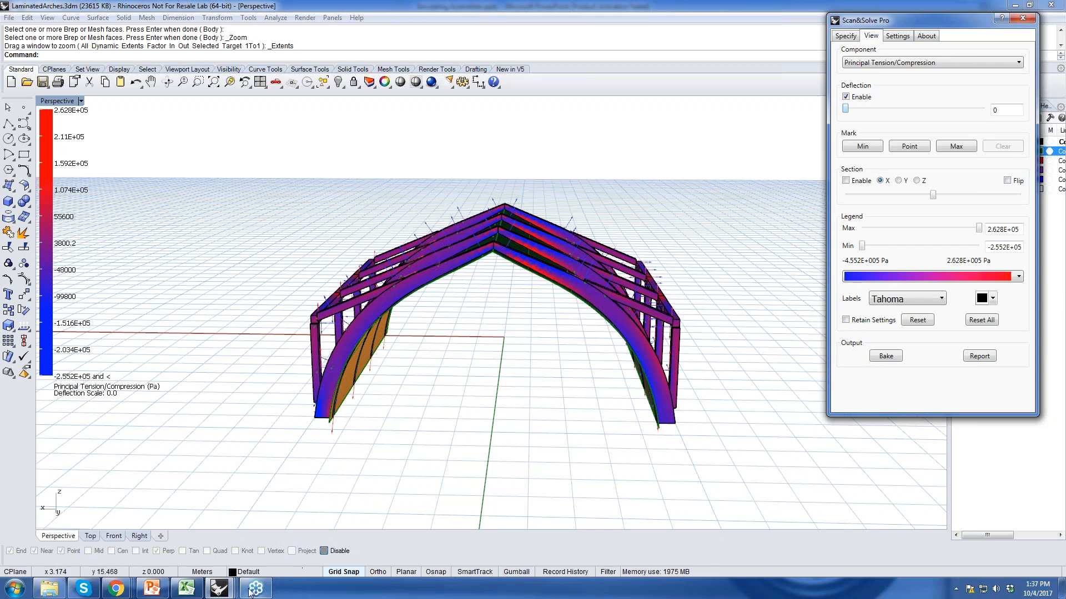
# - Switch to the PowerPoint presentation and show slide 12 on composites
pyautogui.click(154, 590)
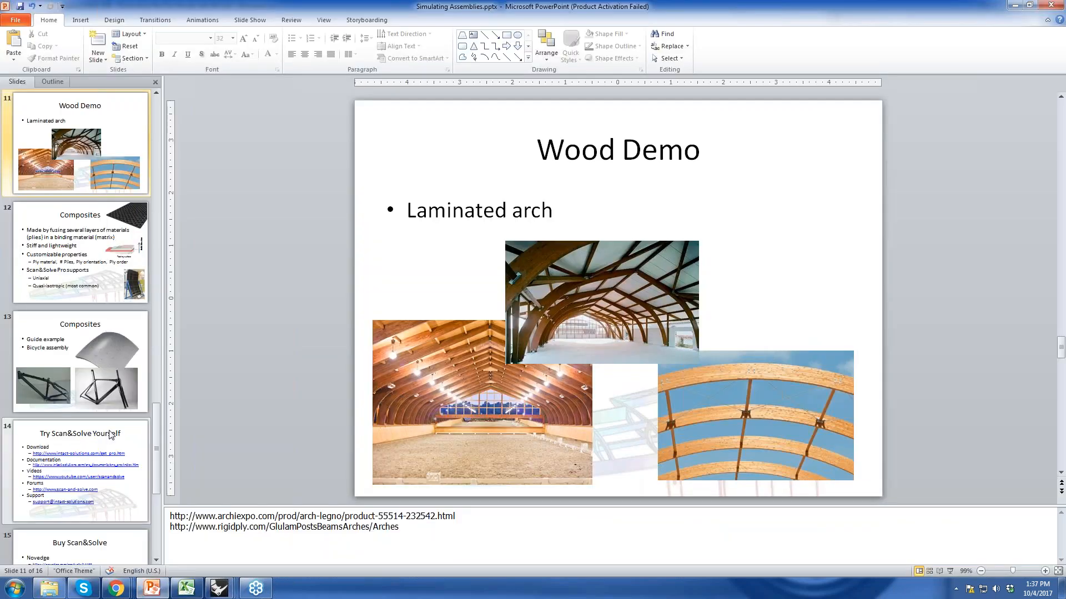
pyautogui.click(109, 267)
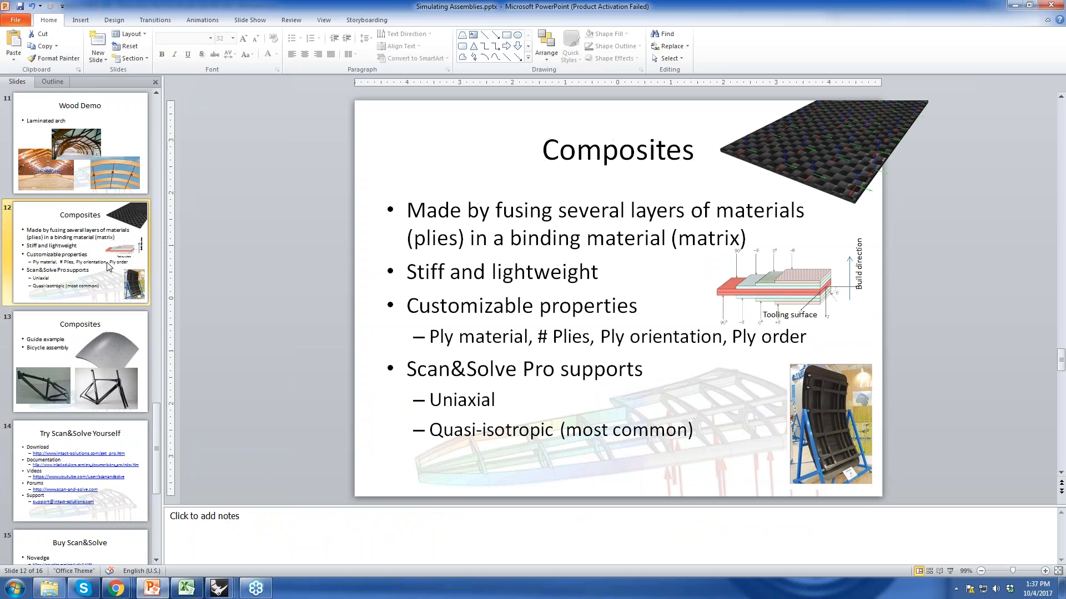
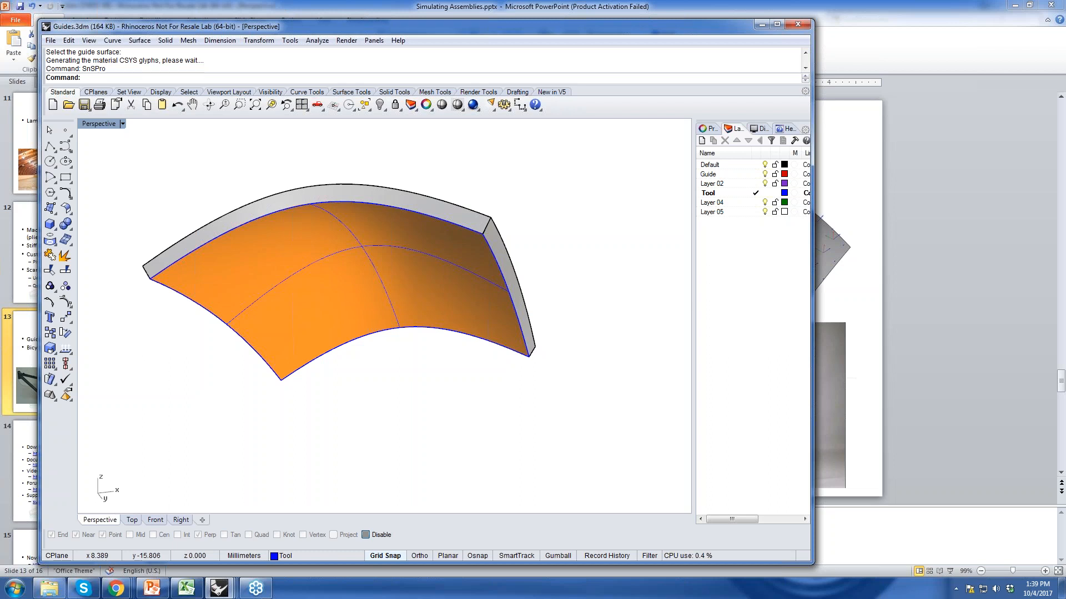
# - Launch SnSPro on the curved panel in Guides.3dm and create a new scenario
pyautogui.write('SnSPro')
pyautogui.press('Return')
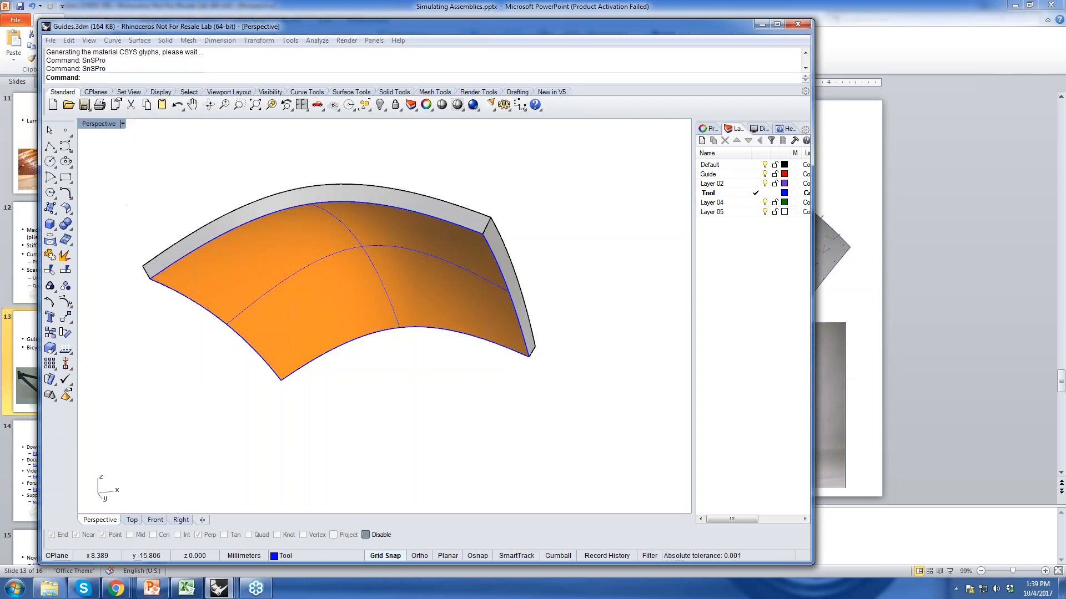
pyautogui.moveTo(420, 246); pyautogui.dragTo(576, 140)
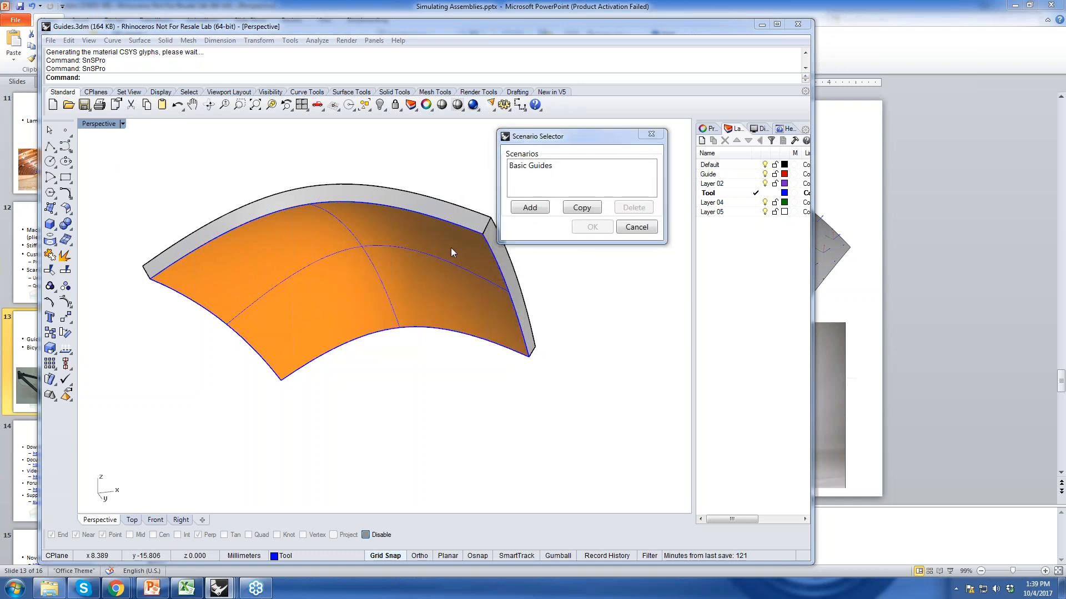
pyautogui.click(540, 207)
pyautogui.click(590, 226)
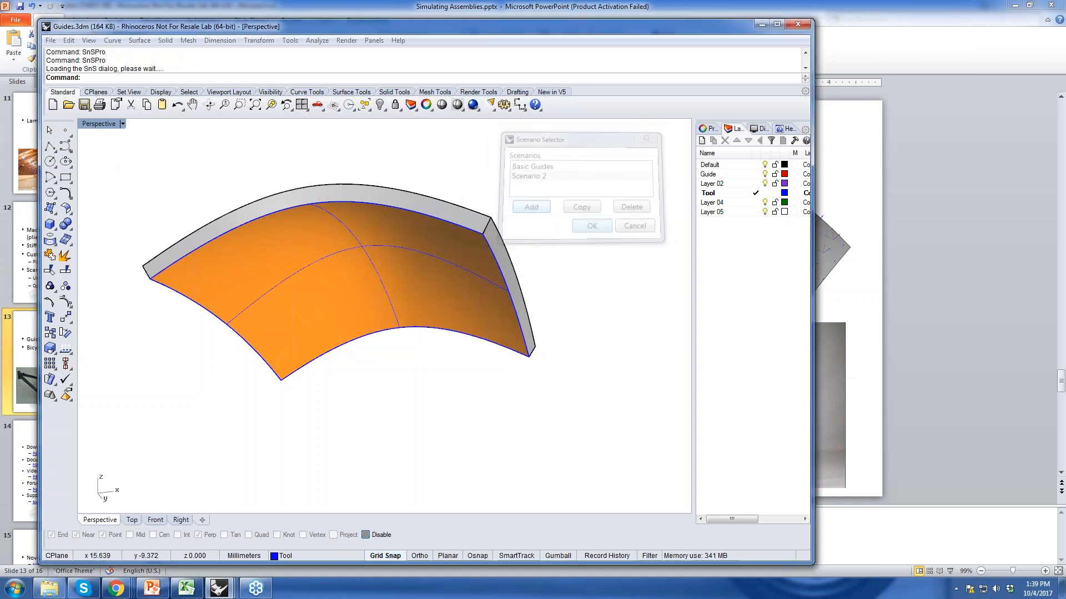
pyautogui.moveTo(379, 107); pyautogui.dragTo(679, 102)
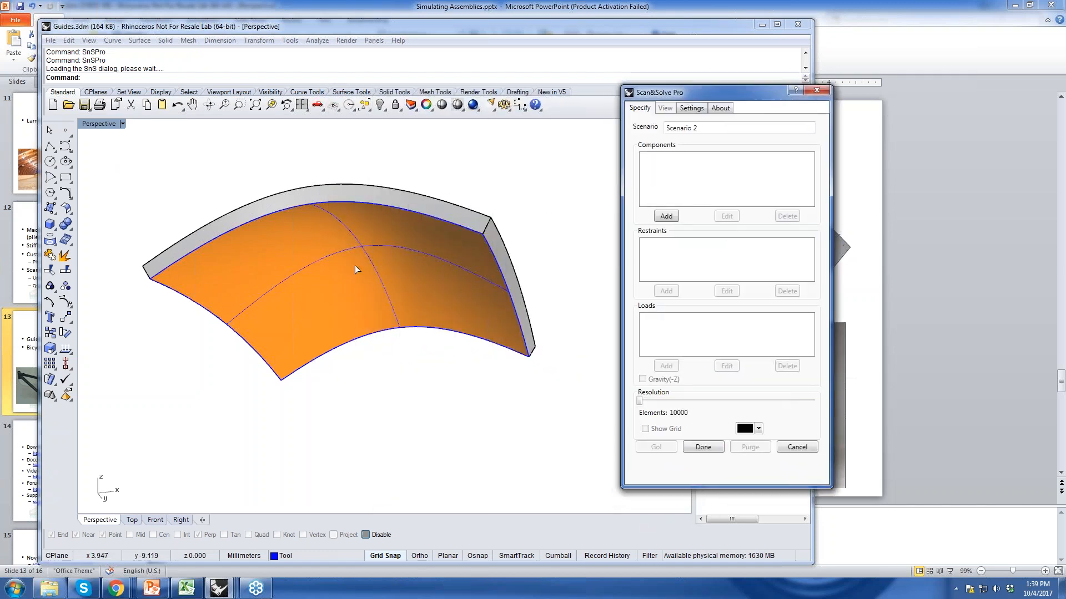
# - Examine the curved panel and its underlying tool surface, and add the panel solid as the scenario's component
pyautogui.moveTo(365, 231)
pyautogui.mouseDown(button='right')
pyautogui.moveTo(412, 255)
pyautogui.moveTo(378, 231)
pyautogui.mouseUp(button='right')
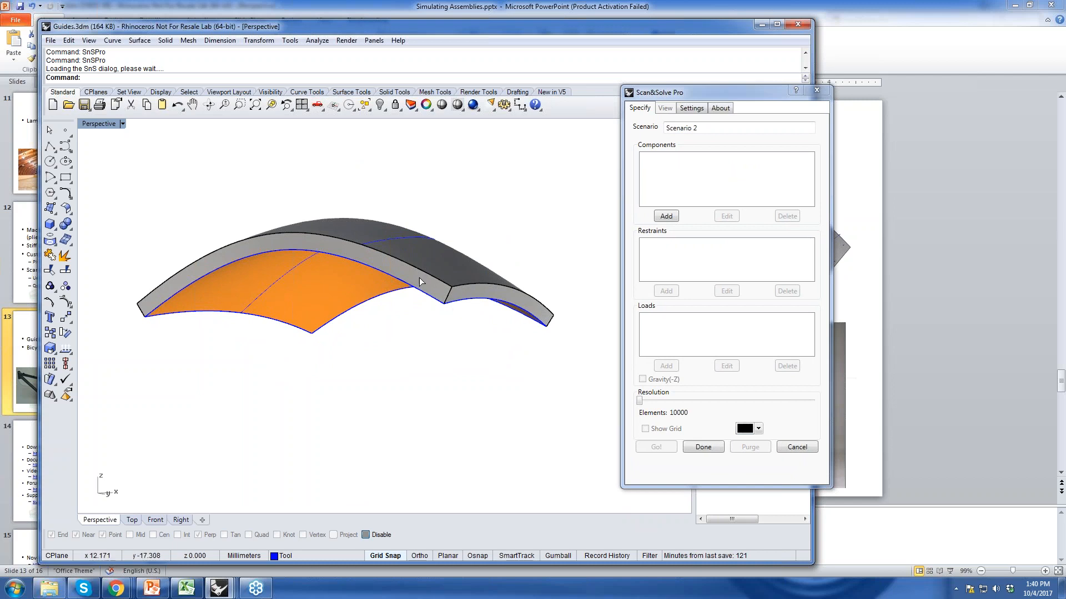
pyautogui.moveTo(392, 241); pyautogui.dragTo(352, 359, button='right')
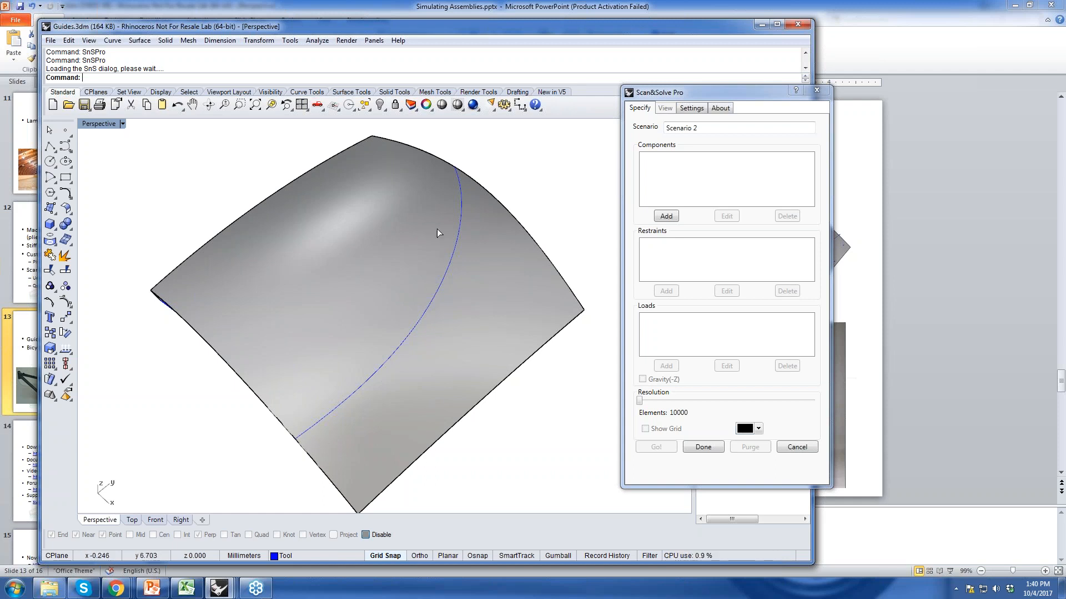
pyautogui.moveTo(437, 383); pyautogui.dragTo(490, 314, button='right')
pyautogui.click(670, 217)
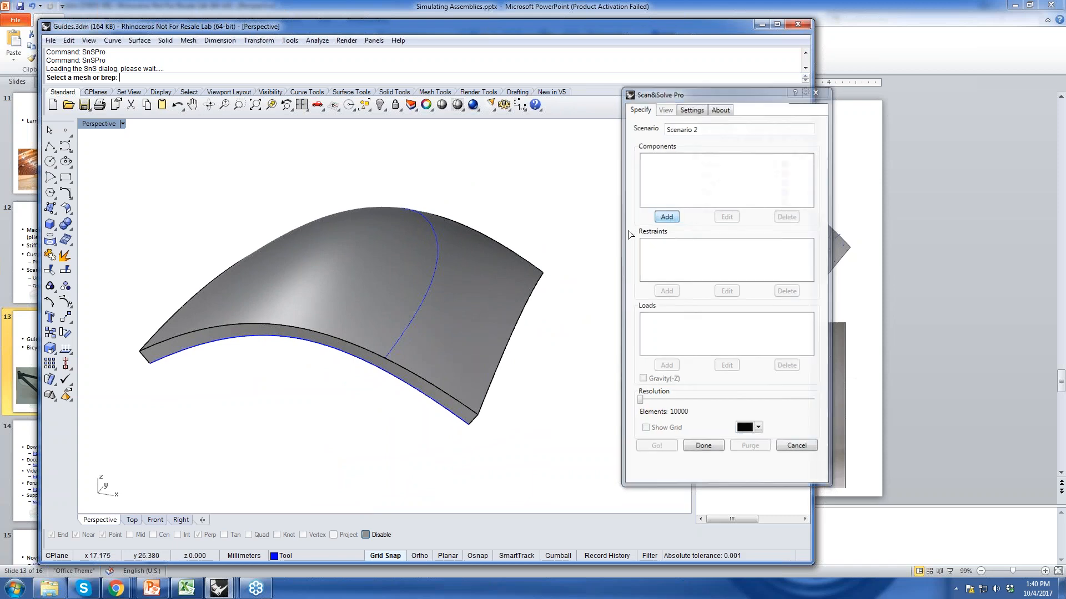
pyautogui.click(492, 246)
pyautogui.rightClick(537, 240)
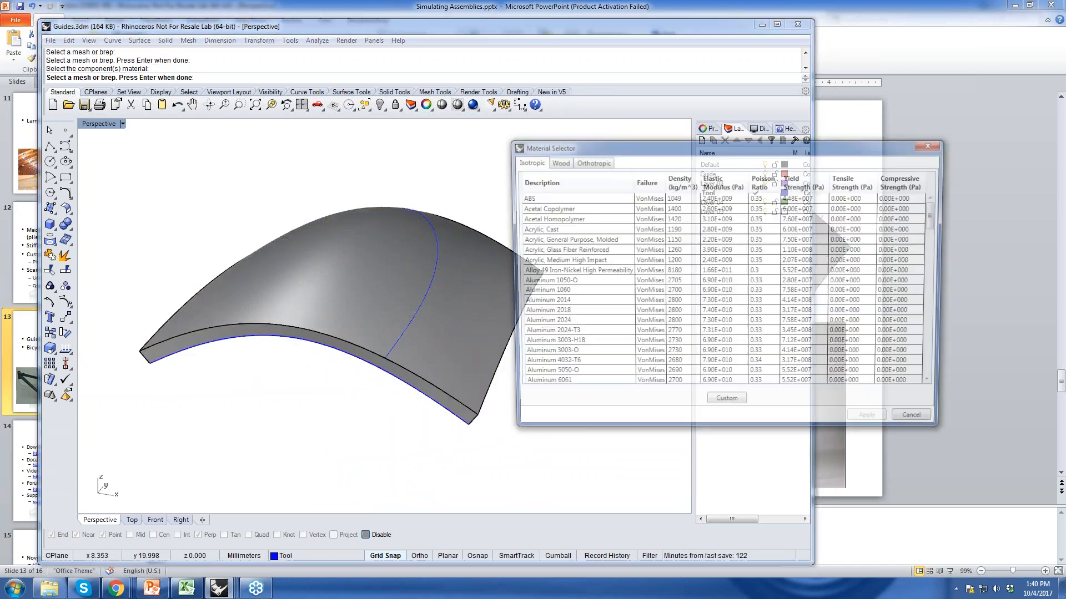
# - Choose the orthotropic material E-glass/Epoxy, Quasi-Isotropic, Vf=0.55 for the panel component
pyautogui.click(588, 162)
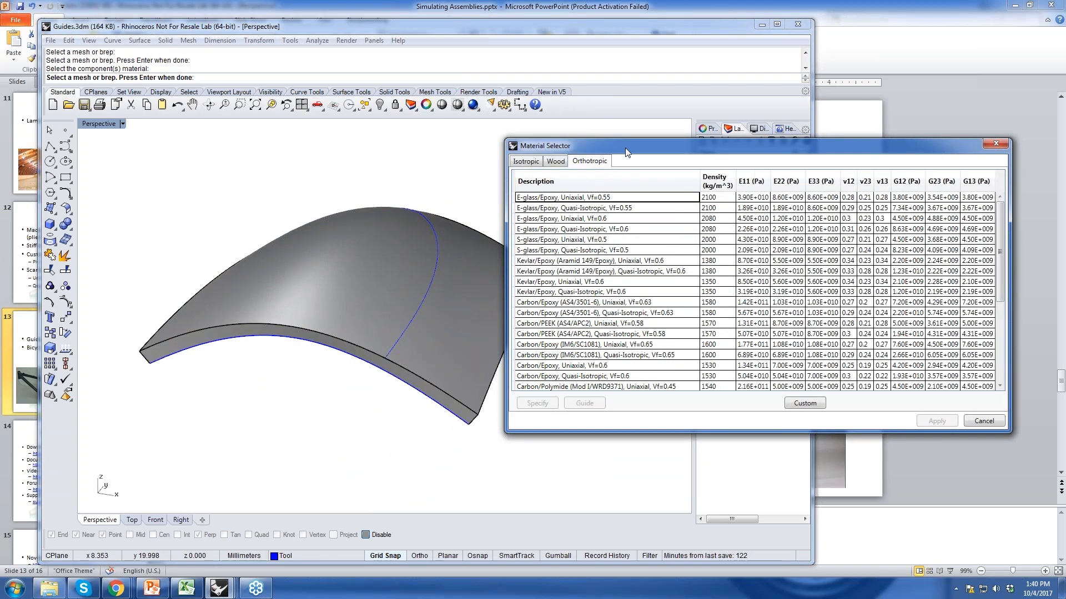
pyautogui.moveTo(627, 151); pyautogui.dragTo(583, 41)
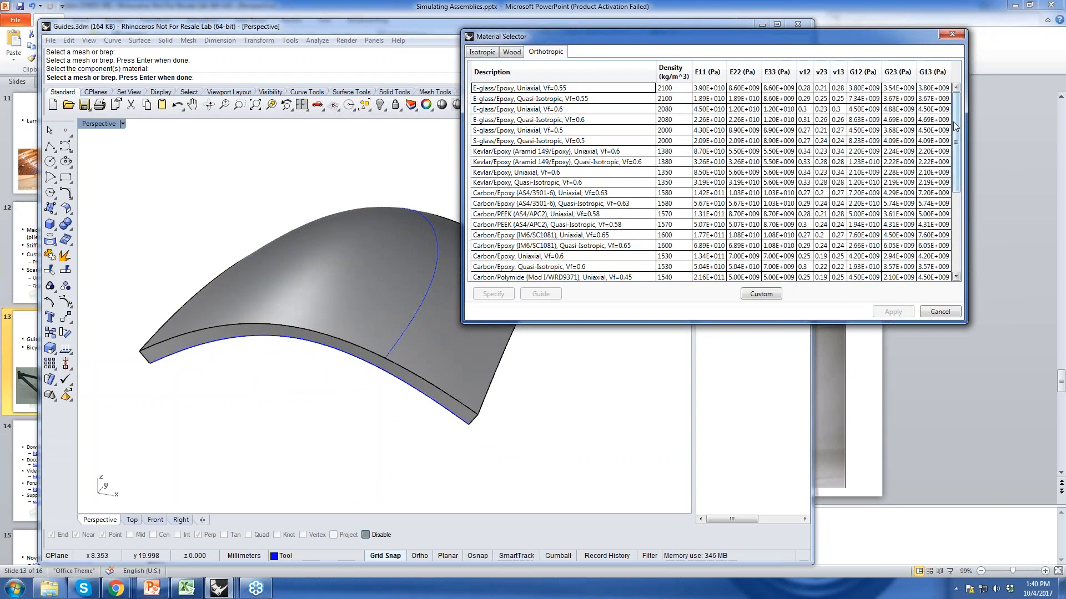
pyautogui.scroll(-3, 954, 126)
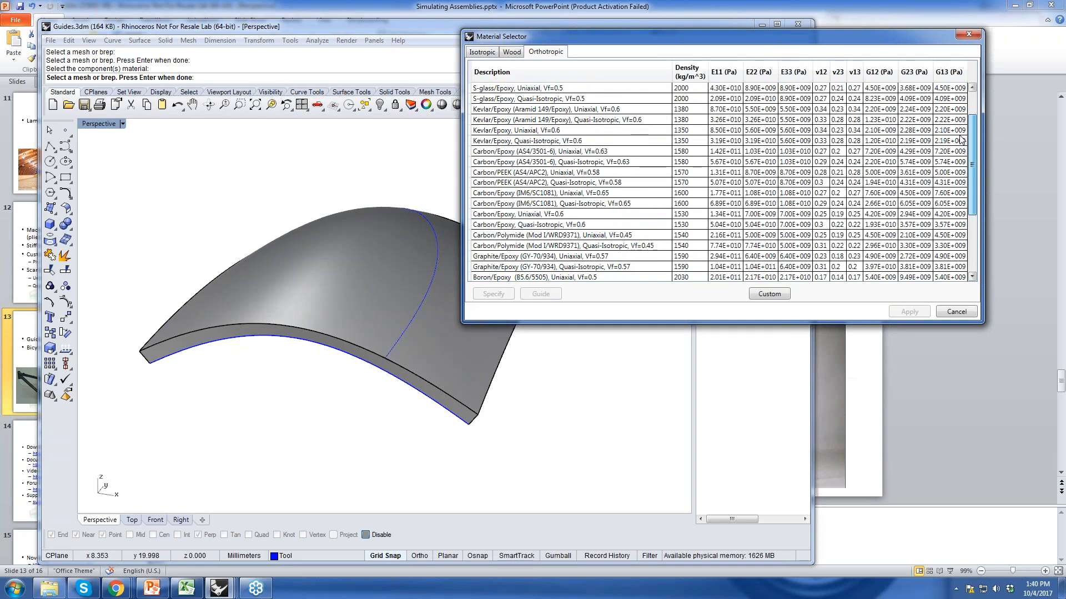
pyautogui.scroll(2, 961, 140)
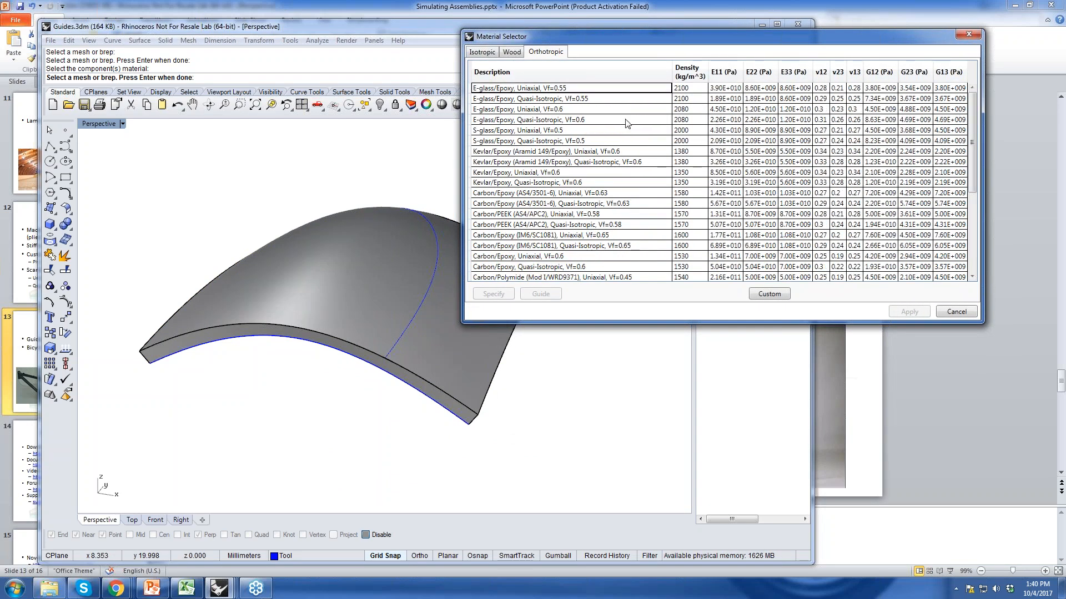
pyautogui.click(500, 89)
pyautogui.click(499, 98)
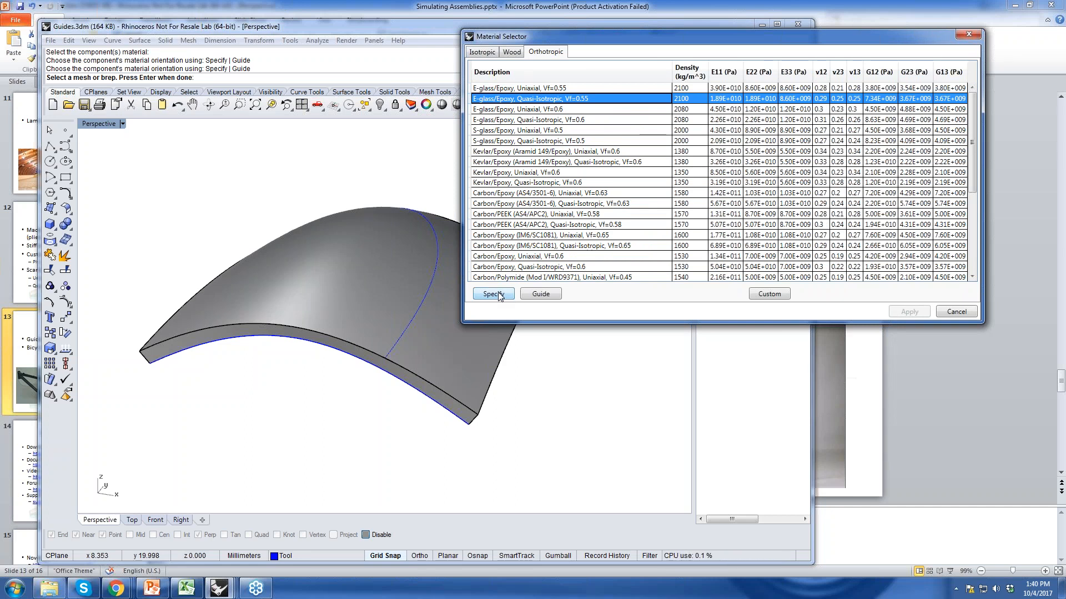
# - Orient the panel's material by guide, using the curve across its upper face and the tool surface underneath, and apply the material
pyautogui.click(545, 297)
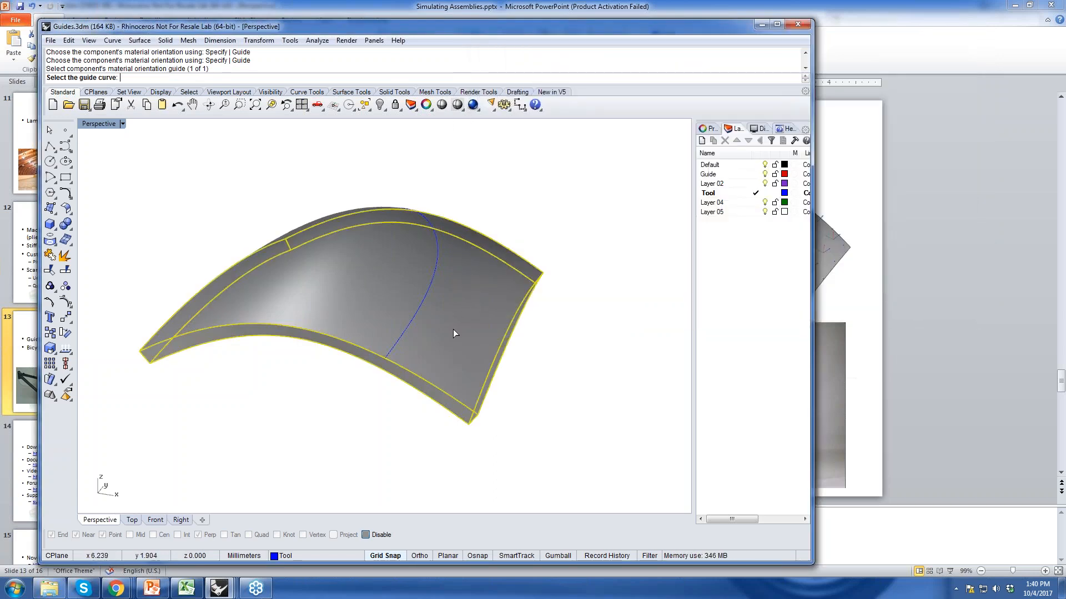
pyautogui.moveTo(430, 329); pyautogui.dragTo(444, 249, button='right')
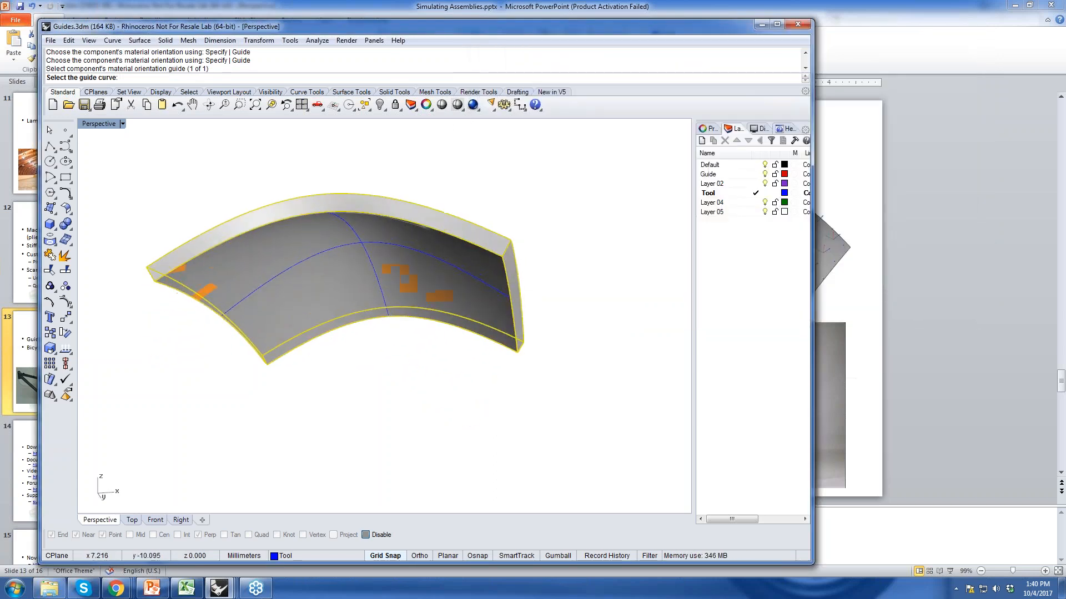
pyautogui.moveTo(409, 176); pyautogui.dragTo(373, 333, button='right')
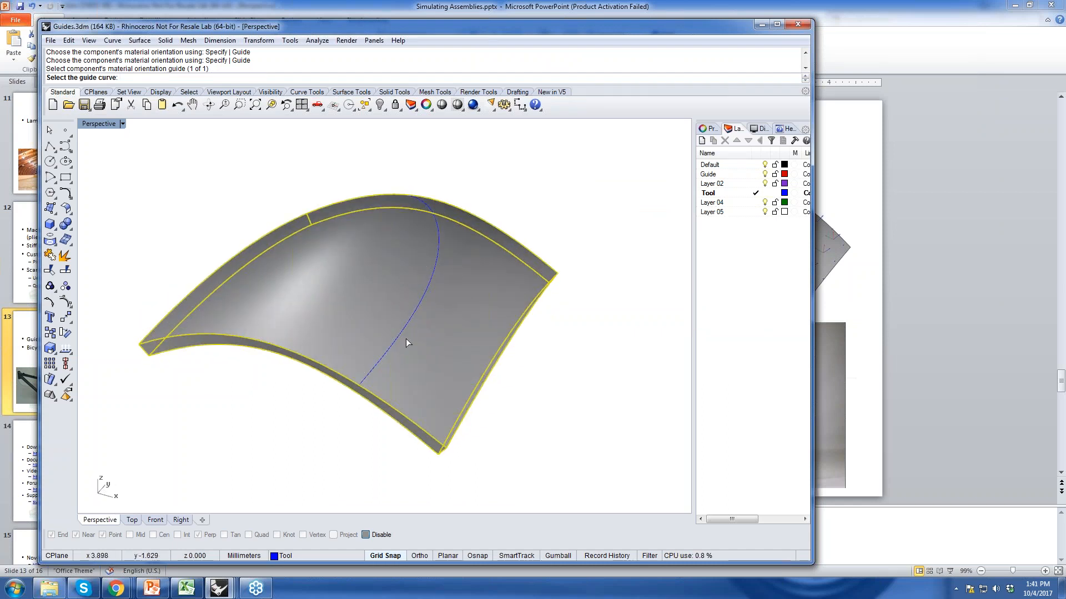
pyautogui.click(411, 323)
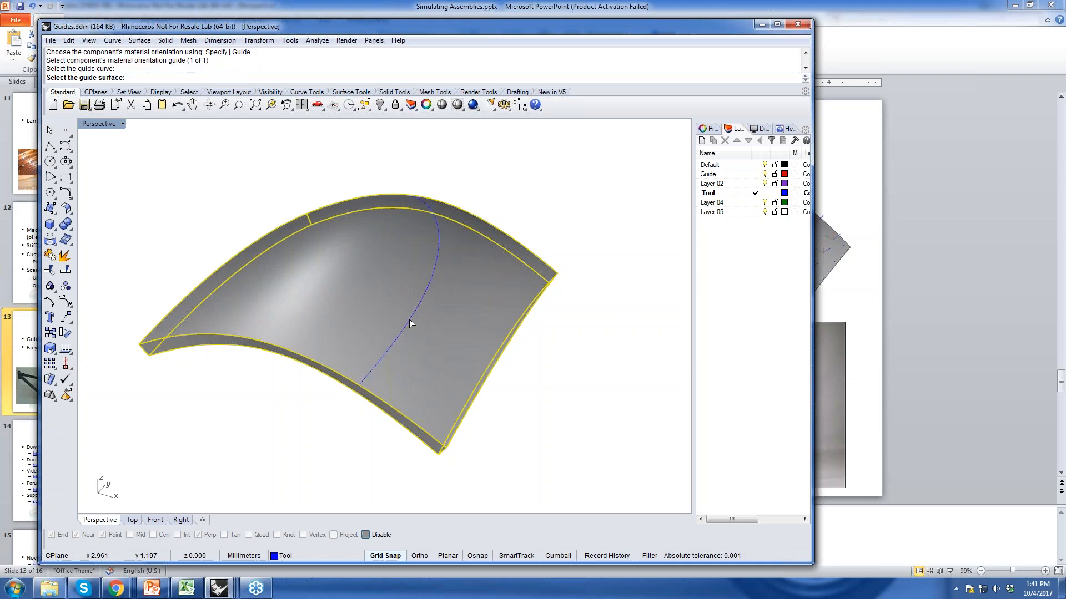
pyautogui.moveTo(305, 405); pyautogui.dragTo(341, 271, button='right')
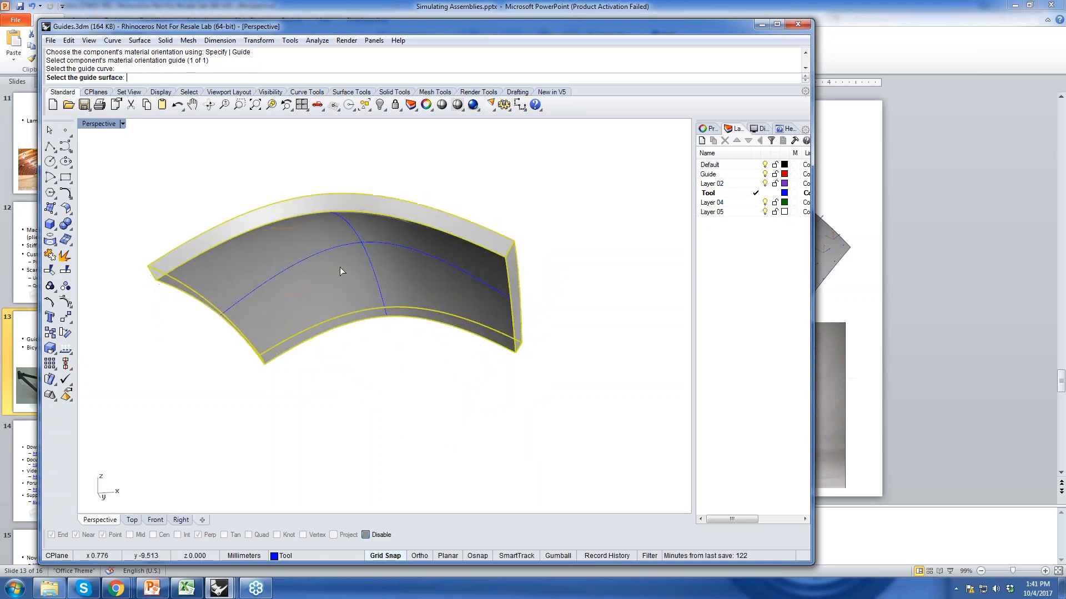
pyautogui.click(355, 265)
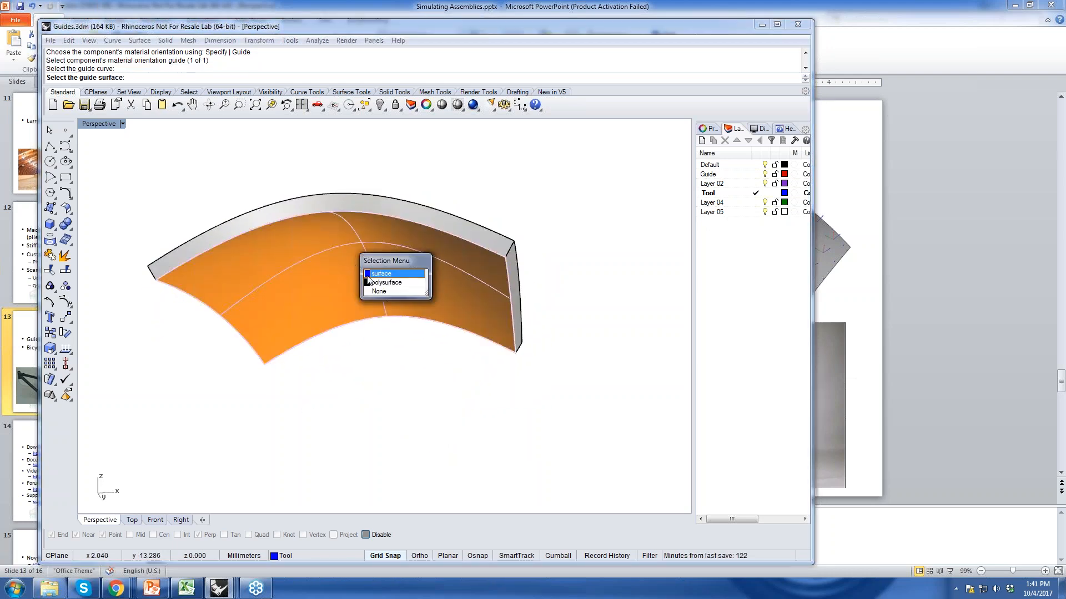
pyautogui.click(367, 275)
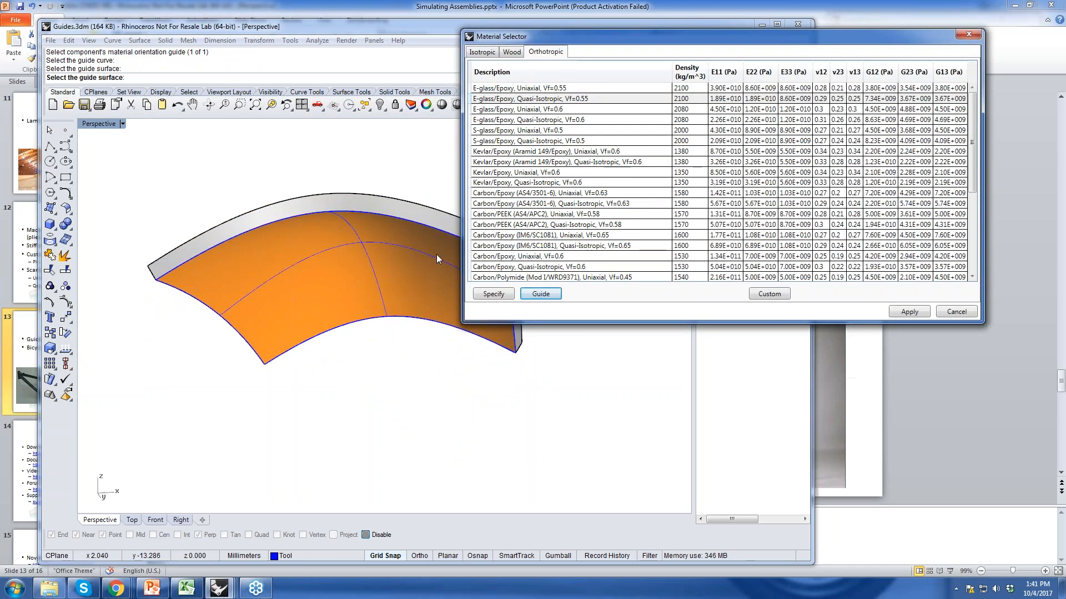
pyautogui.click(909, 312)
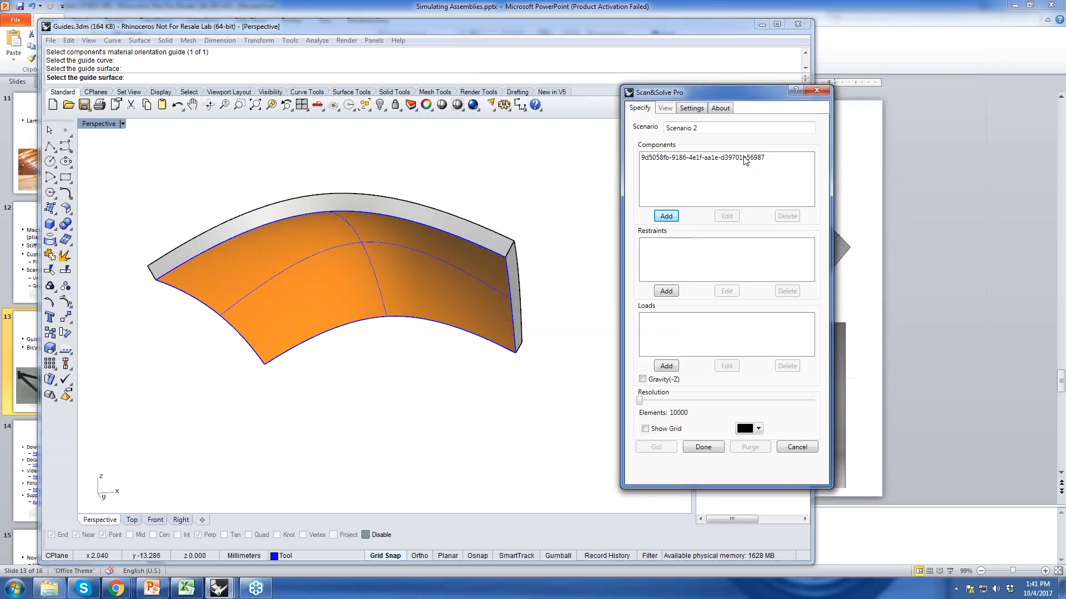
# - Turn on the Material CSYS Display and examine the material orientation axes over the curved panel
pyautogui.click(700, 110)
pyautogui.click(637, 309)
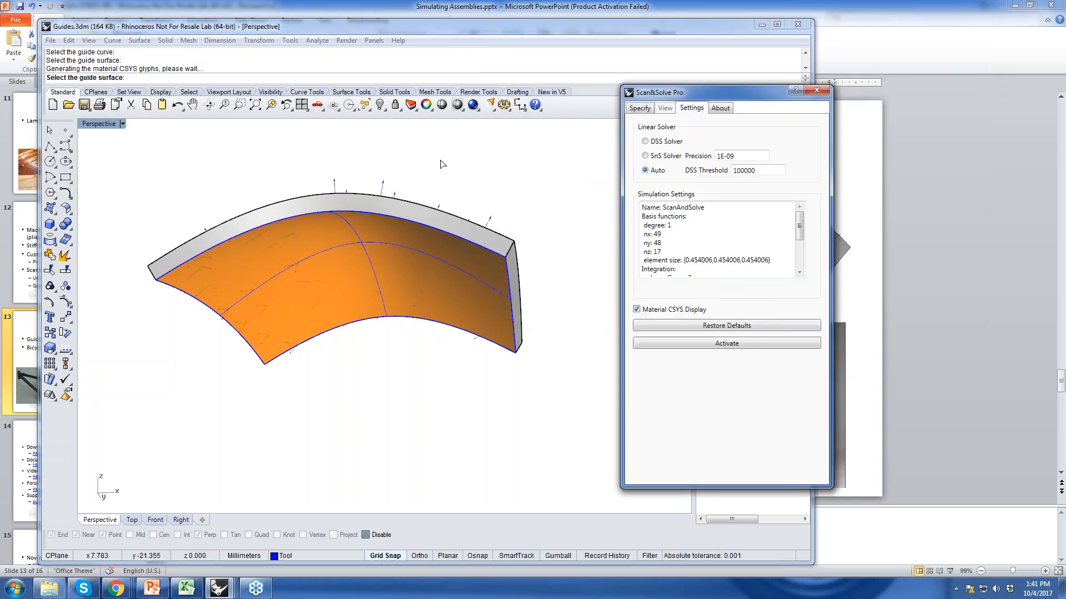
pyautogui.moveTo(435, 183); pyautogui.dragTo(359, 324, button='right')
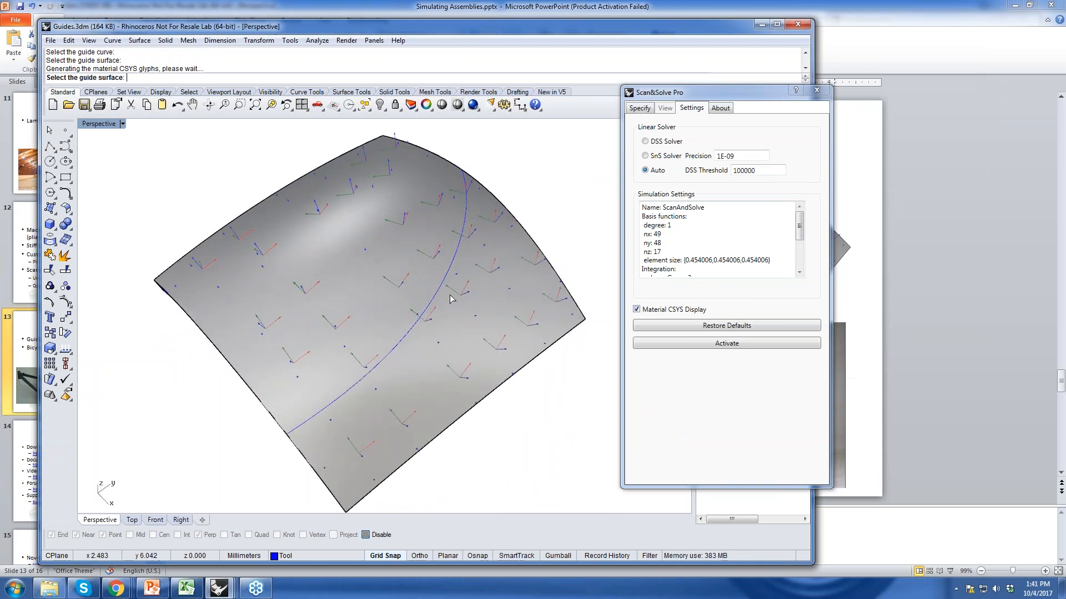
pyautogui.moveTo(333, 240); pyautogui.dragTo(376, 264, button='right')
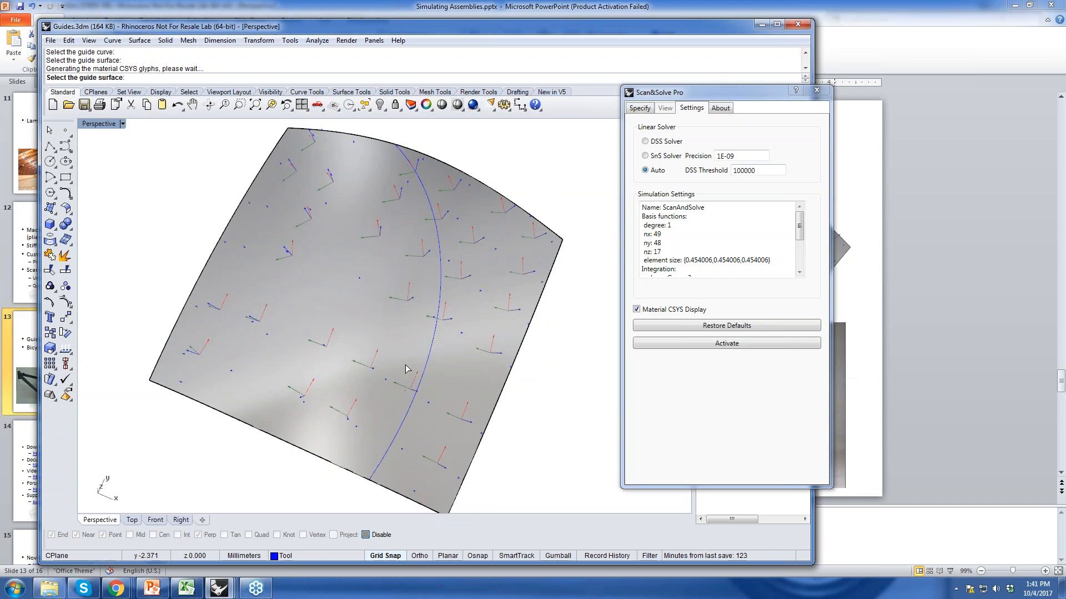
pyautogui.moveTo(412, 354); pyautogui.dragTo(443, 215, button='right')
pyautogui.moveTo(347, 223); pyautogui.dragTo(347, 233, button='right')
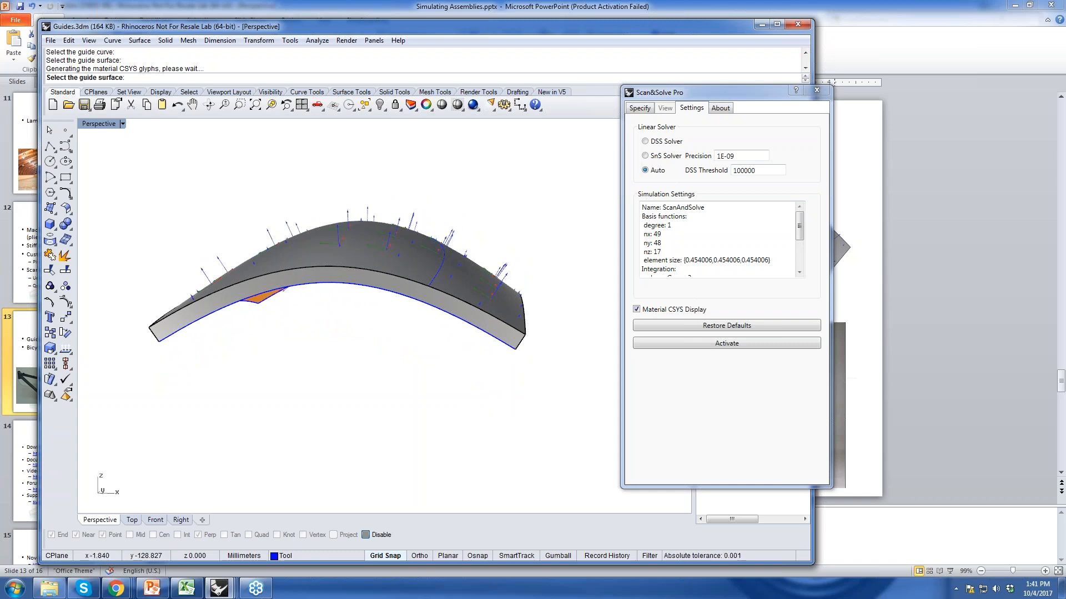
# - Return to the panel scenario's specification, switch to SmallBike.3dm in a maximized window, and examine the bicycle's tubes and dropouts
pyautogui.click(638, 109)
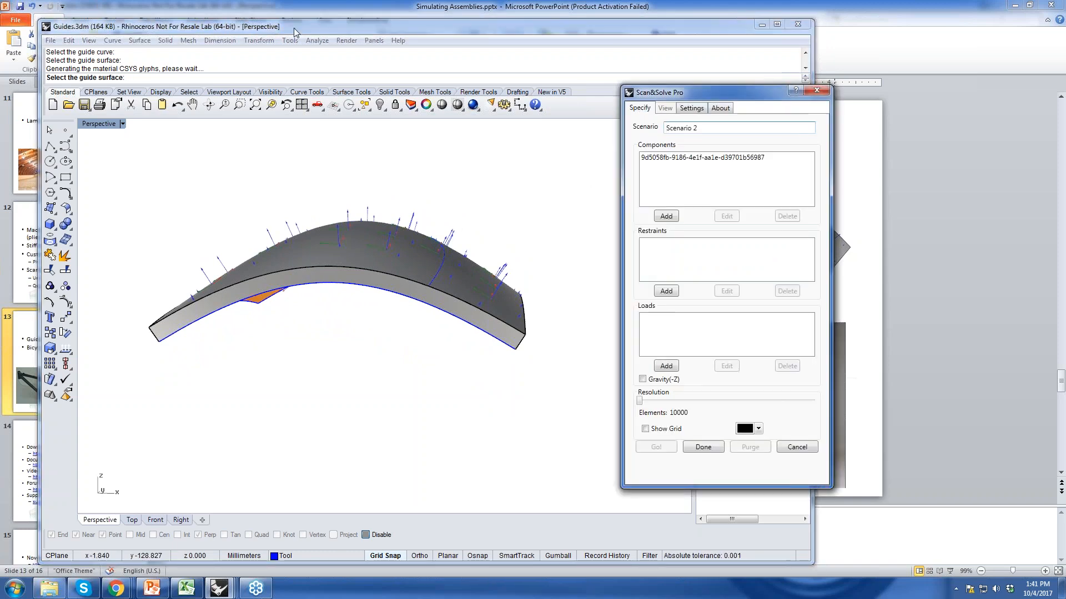
pyautogui.moveTo(296, 31); pyautogui.dragTo(460, 25)
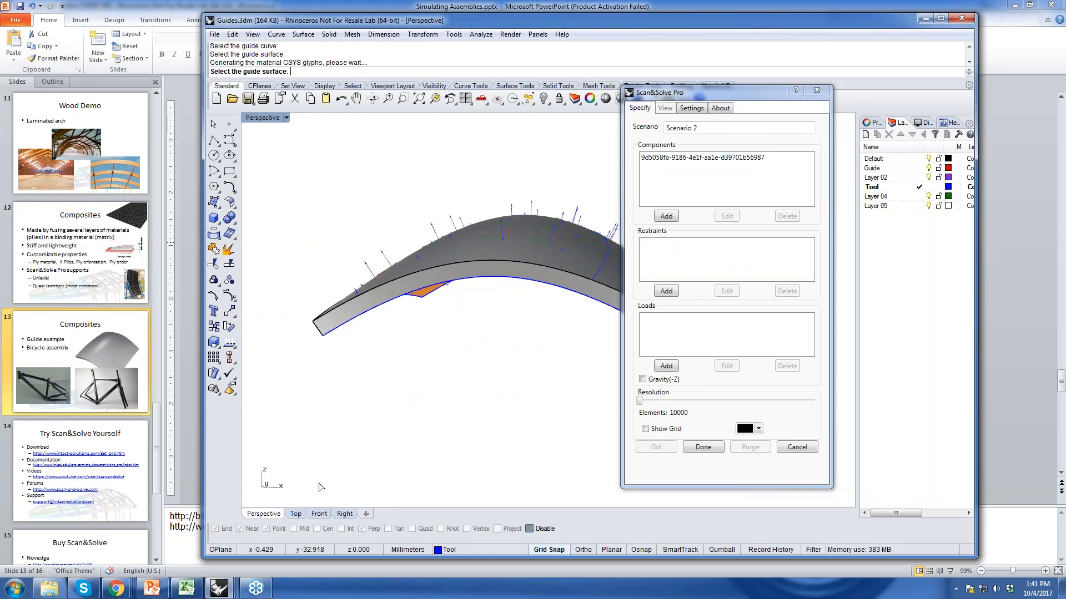
pyautogui.moveTo(216, 591)
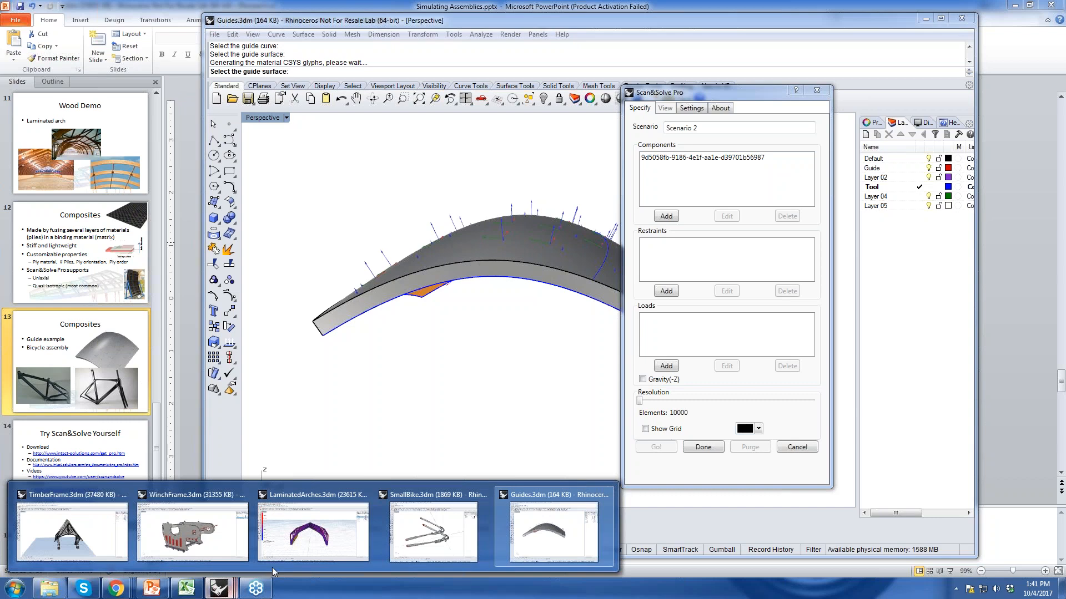
pyautogui.click(444, 540)
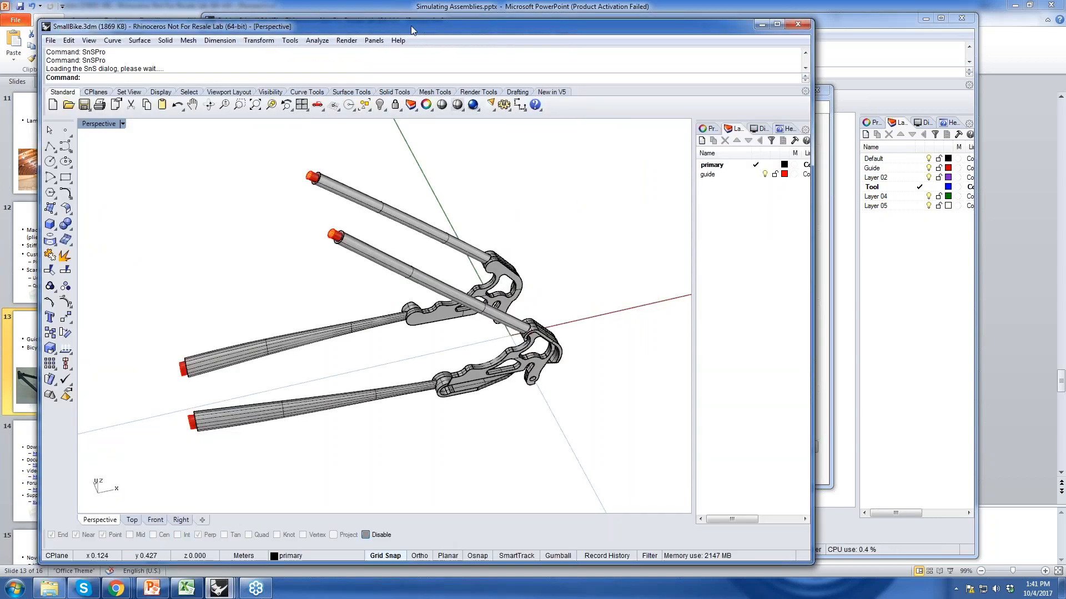
pyautogui.doubleClick(411, 25)
pyautogui.moveTo(388, 244); pyautogui.dragTo(379, 204, button='right')
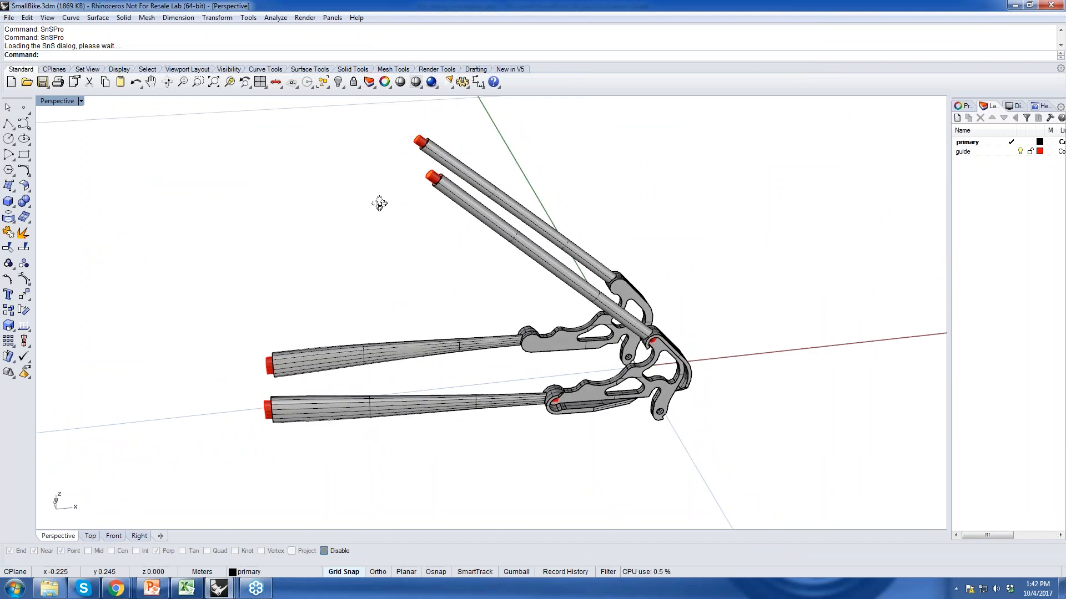
pyautogui.moveTo(379, 204); pyautogui.dragTo(399, 299, button='right')
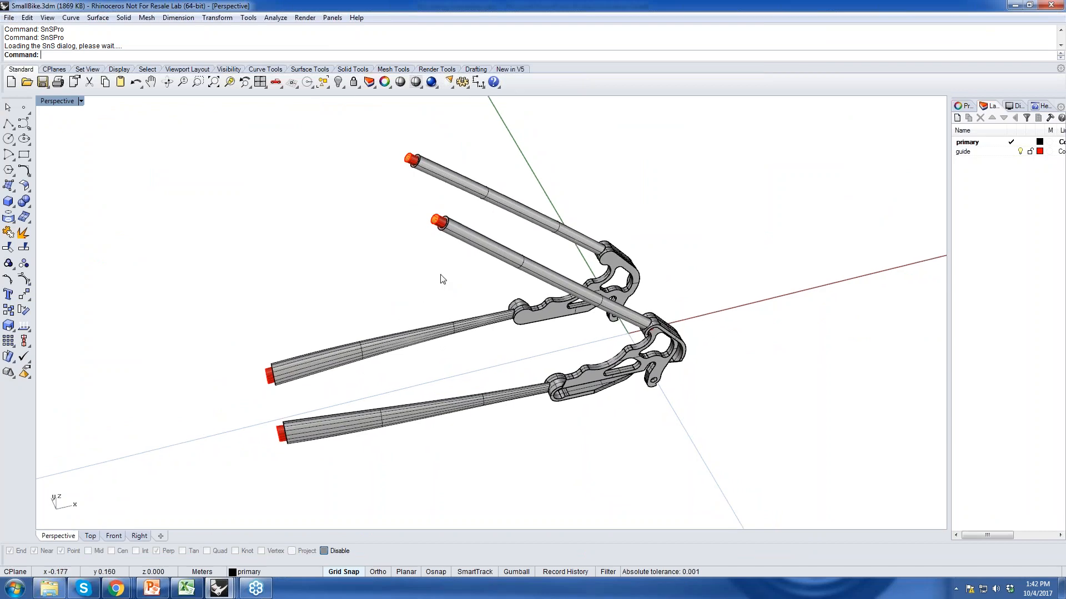
pyautogui.moveTo(457, 245); pyautogui.dragTo(474, 378, button='right')
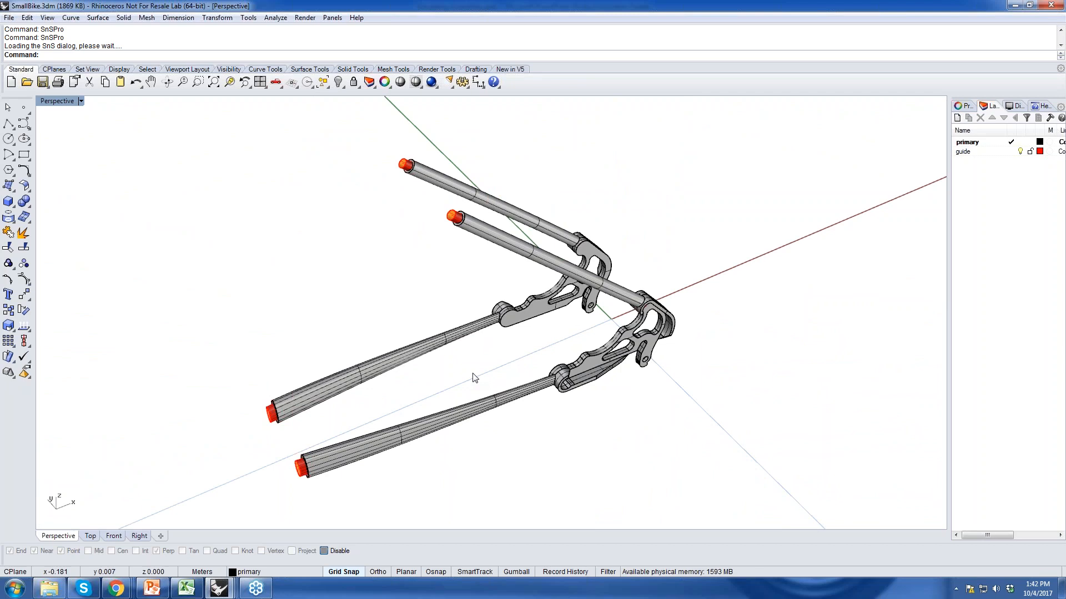
# - Launch SnSPro on the bicycle model and add and open a new scenario
pyautogui.write('SnSP')
pyautogui.press('Return')
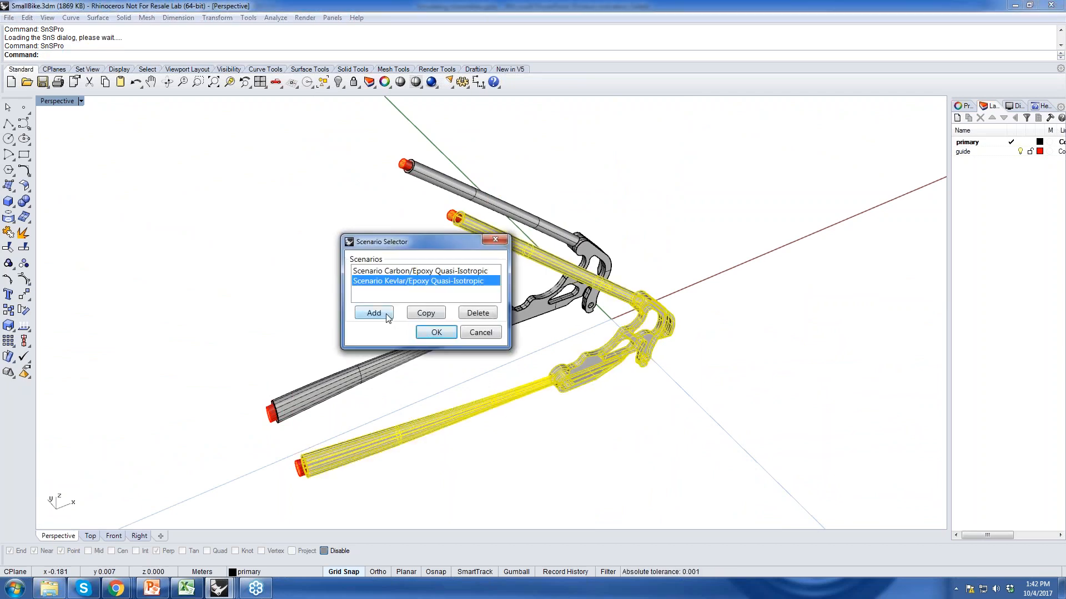
pyautogui.click(387, 314)
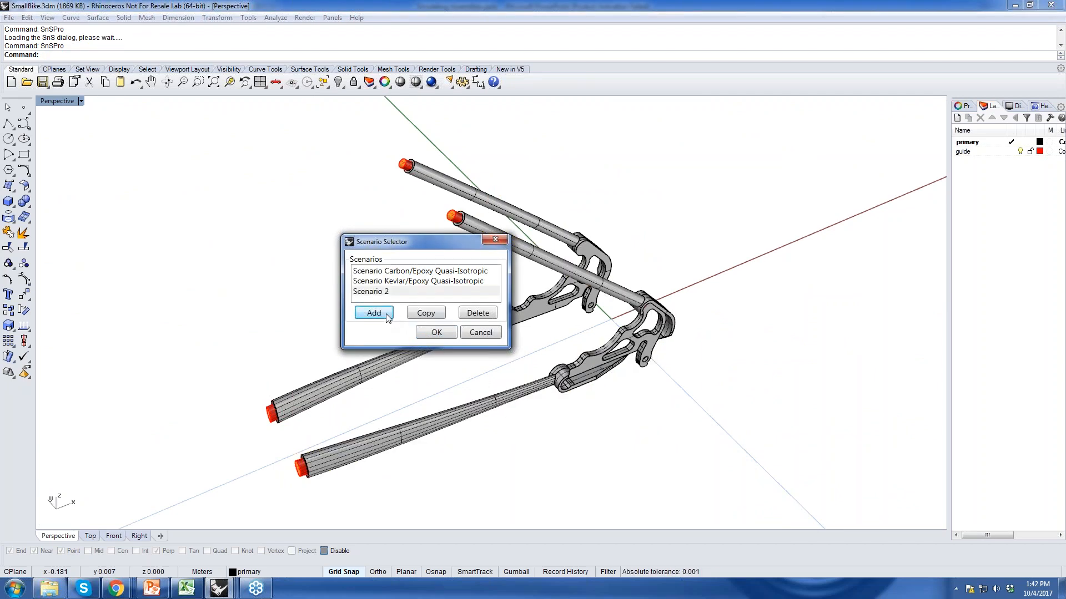
pyautogui.click(436, 334)
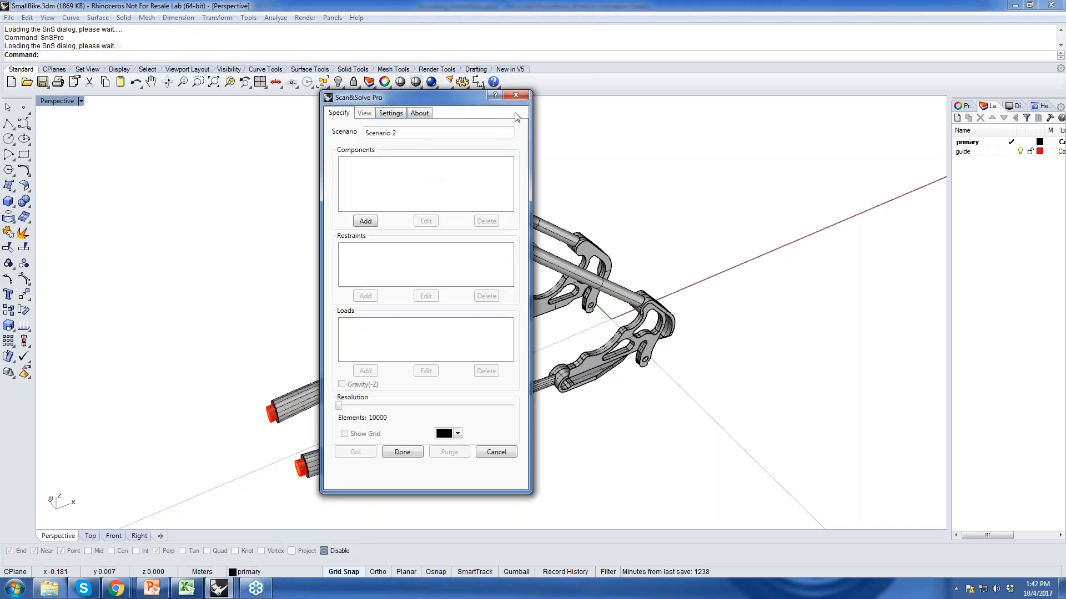
# - Add the nearer upper and lower tubes as components with the orthotropic material Kevlar/Epoxy (Aramid 149/Epoxy), Uniaxial, Vf=0.6
pyautogui.click(829, 188)
pyautogui.click(548, 258)
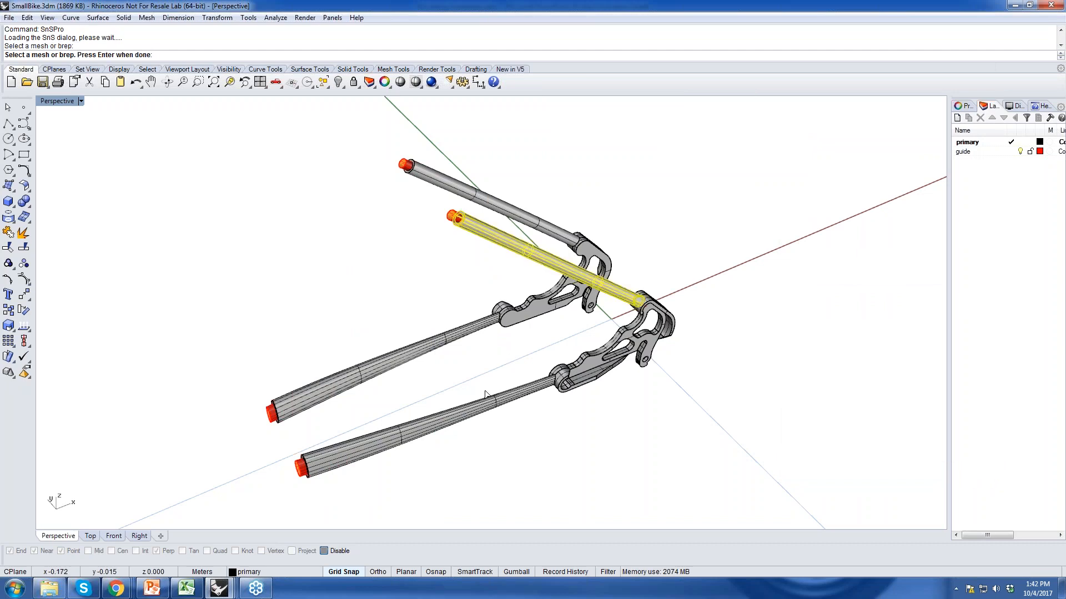
pyautogui.click(456, 426)
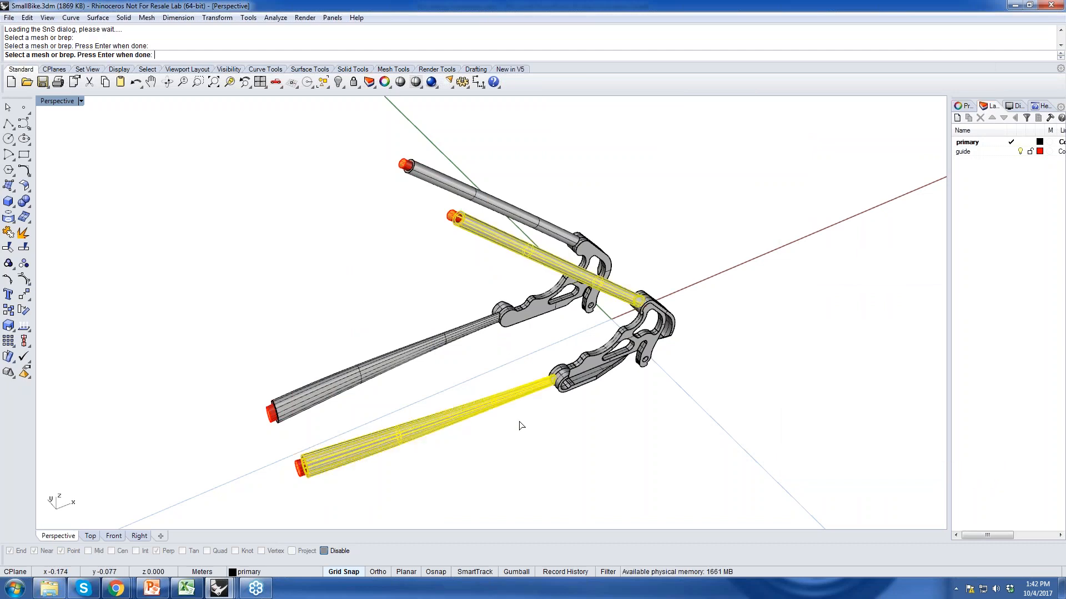
pyautogui.press('Return')
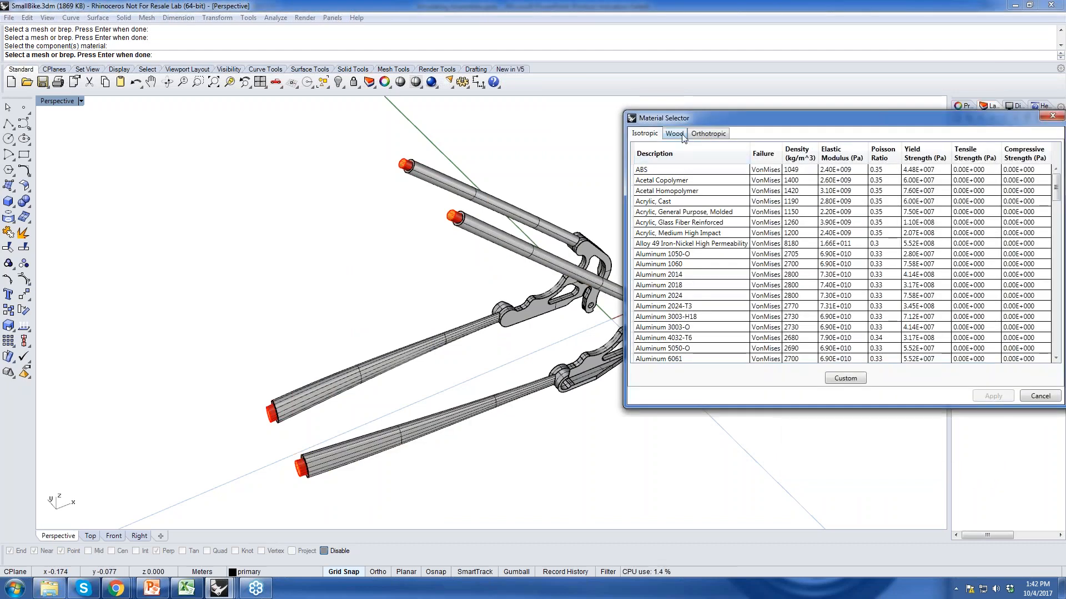
pyautogui.click(682, 137)
pyautogui.click(708, 133)
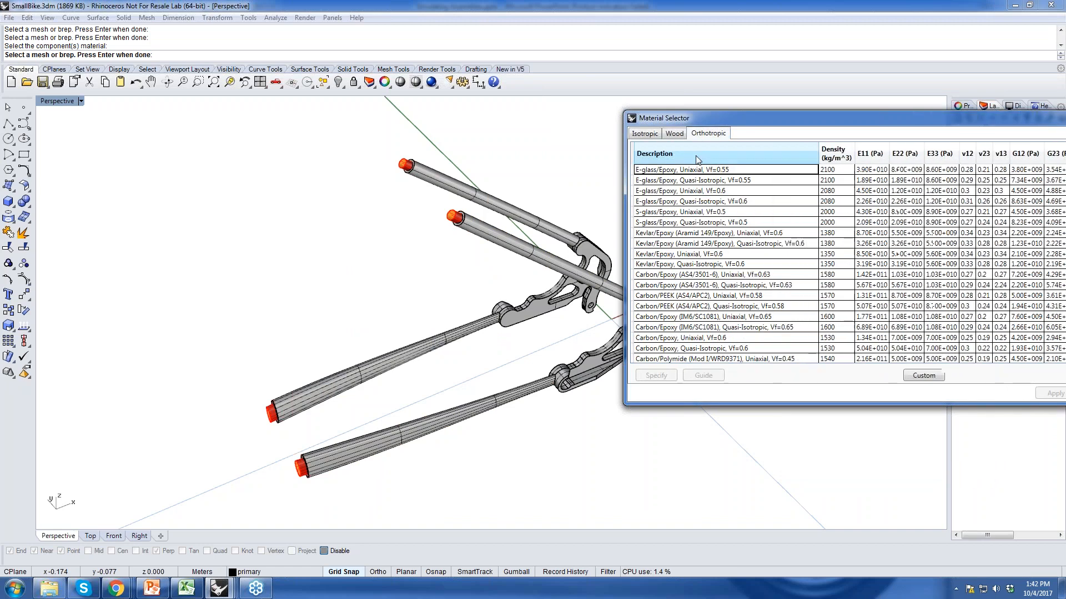
pyautogui.click(678, 234)
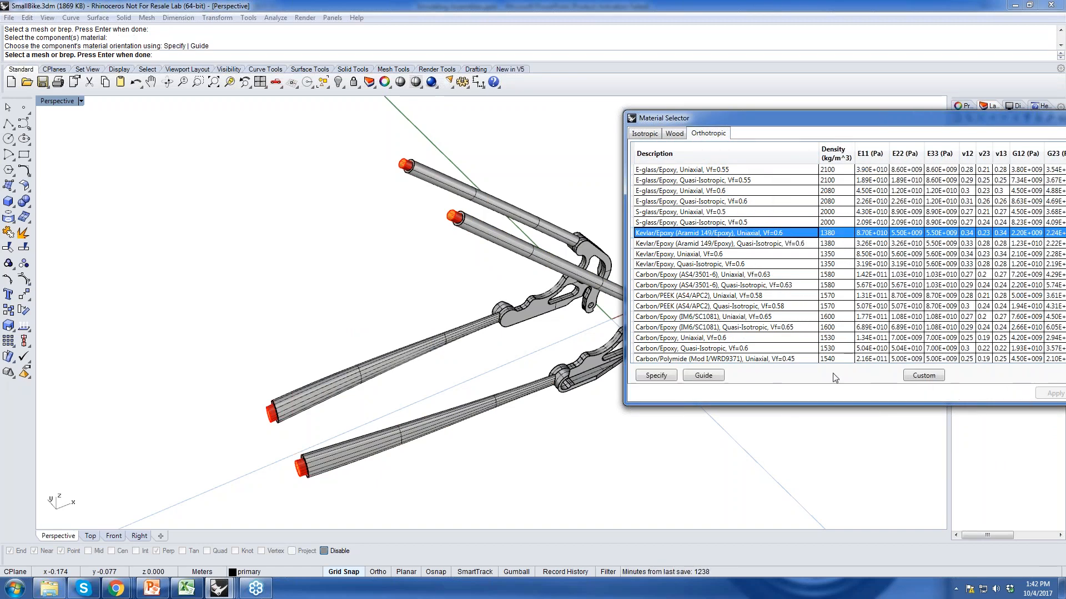
# - Orient the upper tube's material by guide, picking the guide curve and red guide surface at its open end
pyautogui.click(708, 378)
pyautogui.moveTo(443, 225); pyautogui.dragTo(459, 233, button='right')
pyautogui.scroll(4, 459, 241)
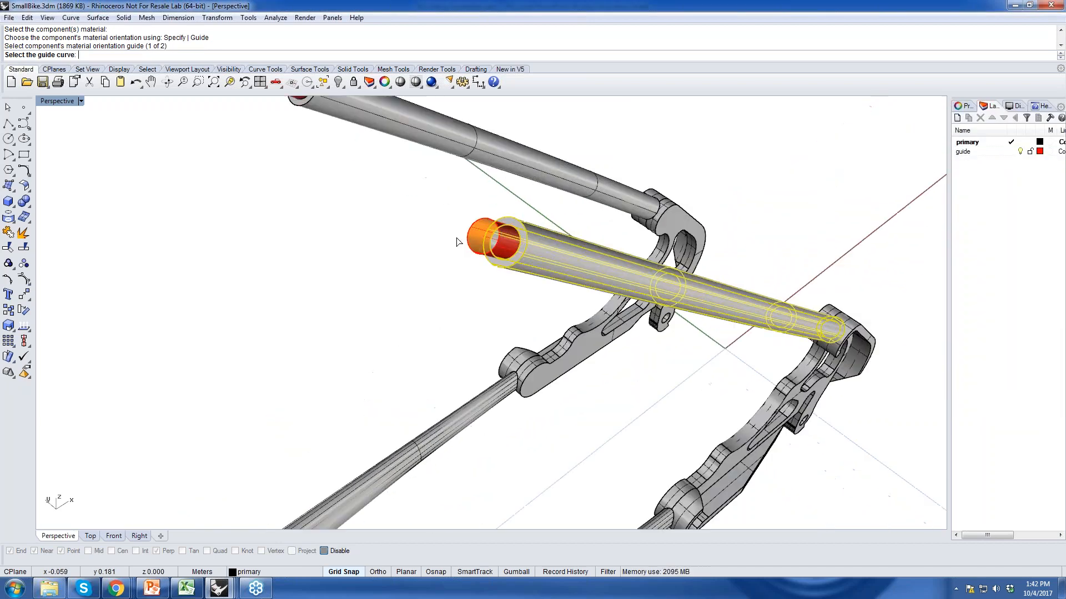
pyautogui.click(493, 239)
pyautogui.click(480, 221)
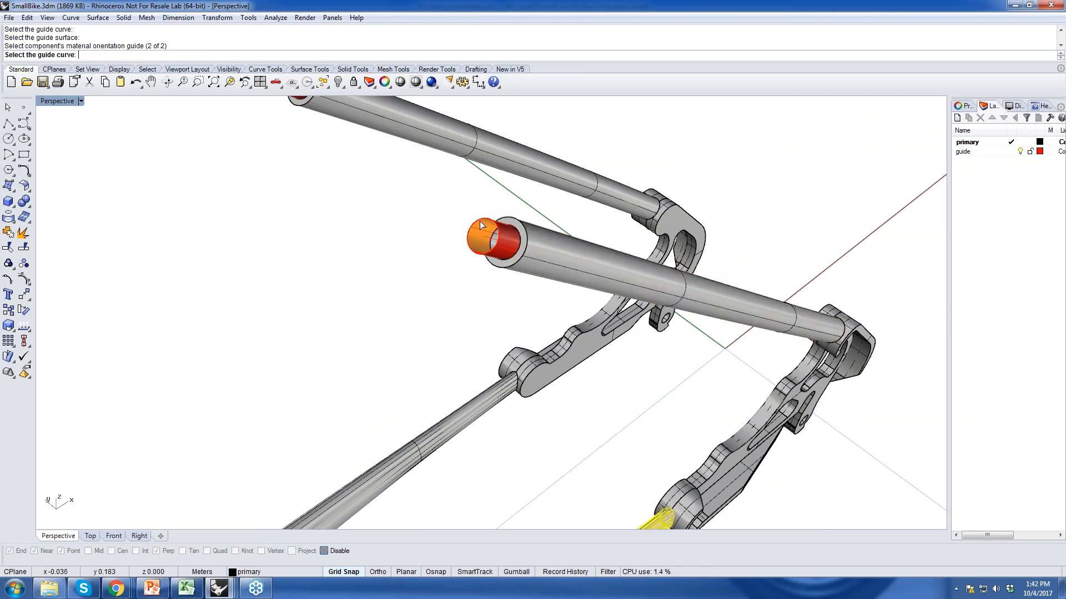
# - Pick the guide curve and red guide surface at the lower tube's open end, and apply the material to both tubes
pyautogui.scroll(-5, 511, 162)
pyautogui.moveTo(451, 442); pyautogui.dragTo(455, 400, button='right')
pyautogui.scroll(5, 342, 500)
pyautogui.click(309, 478)
pyautogui.click(291, 468)
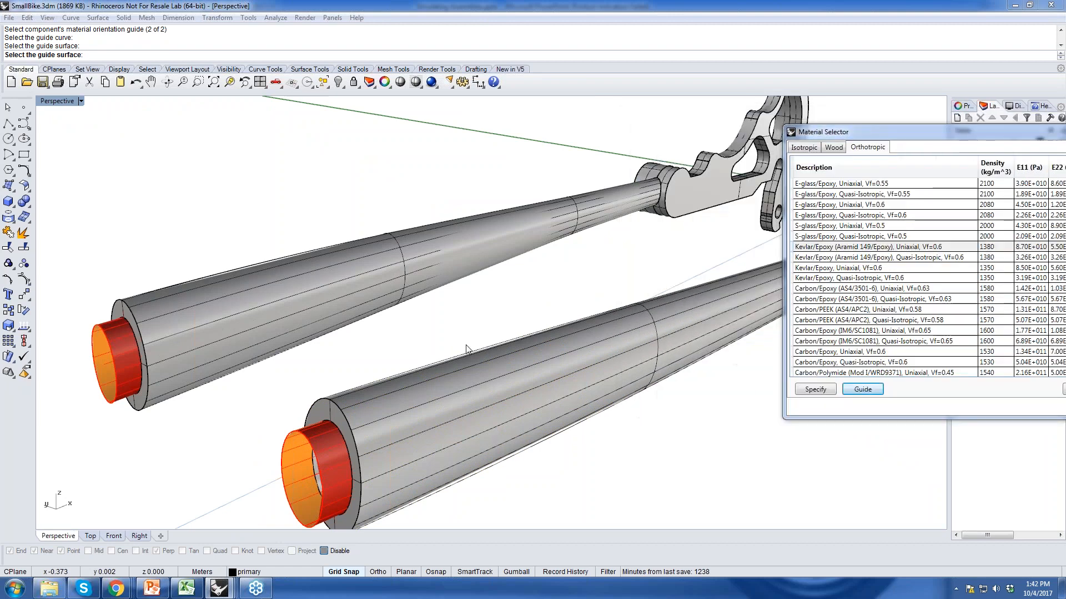
pyautogui.moveTo(924, 139); pyautogui.dragTo(546, 81)
pyautogui.click(863, 353)
# - Add the bracket joining the nearer upper and lower tubes as a third component of the scenario
pyautogui.moveTo(288, 426); pyautogui.dragTo(303, 420, button='right')
pyautogui.moveTo(297, 424); pyautogui.dragTo(416, 353, button='right')
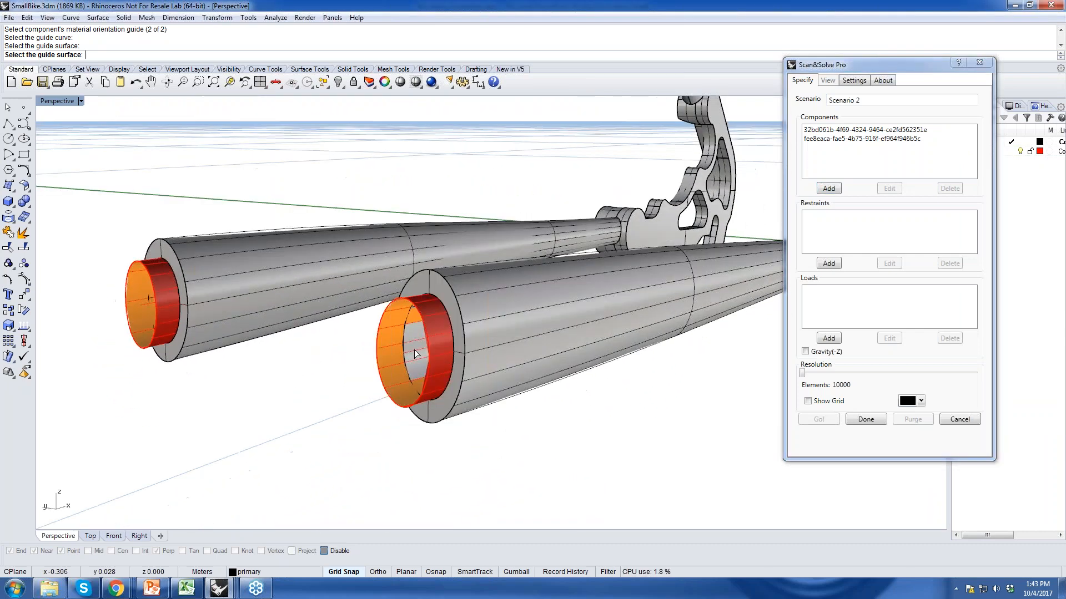
pyautogui.scroll(4, 414, 349)
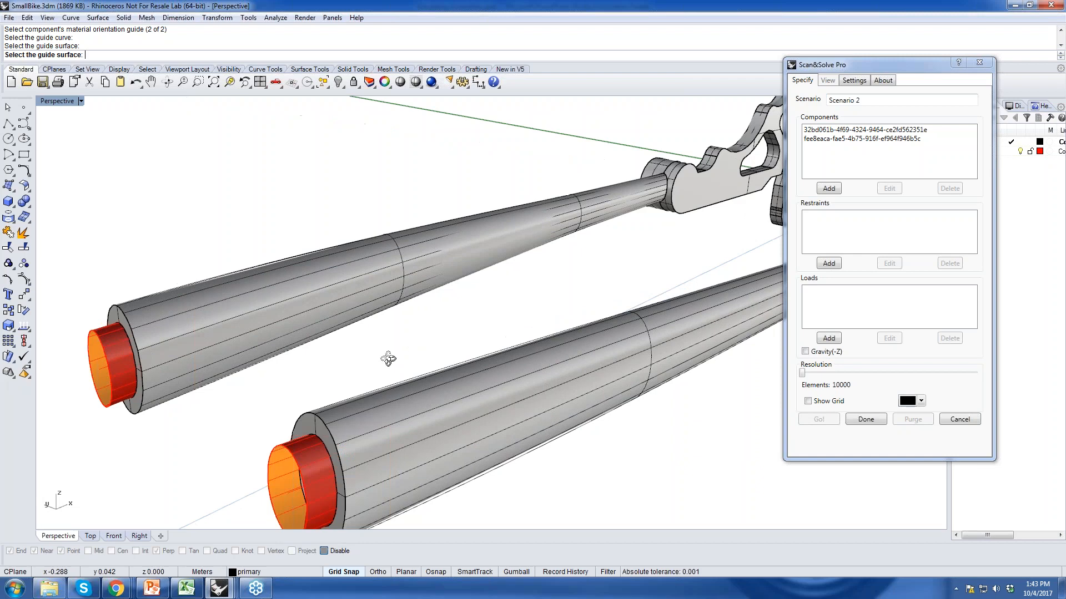
pyautogui.click(214, 84)
pyautogui.moveTo(394, 458); pyautogui.dragTo(438, 336, button='right')
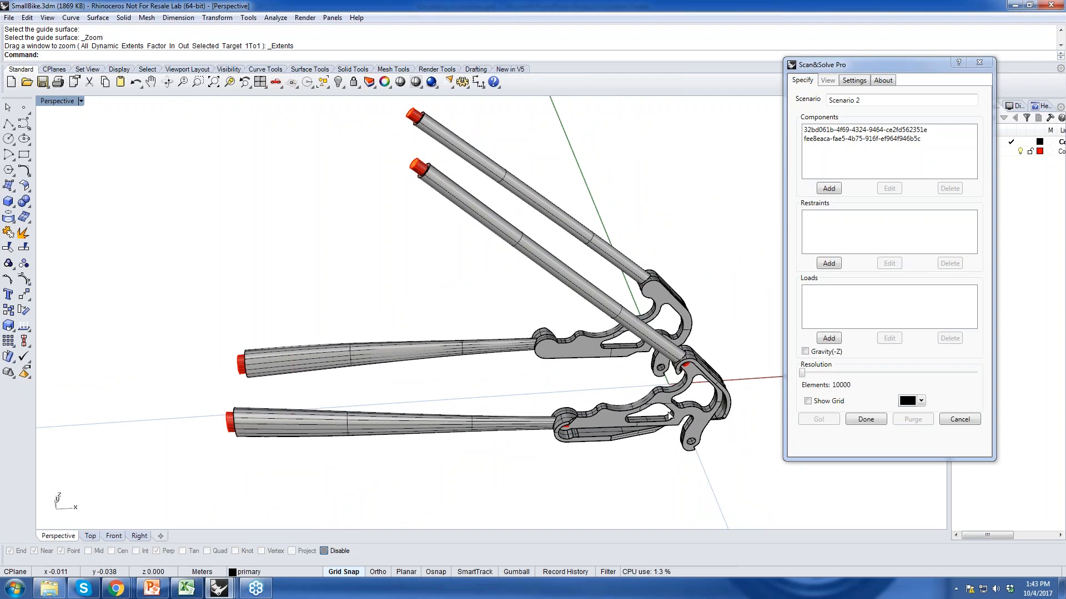
pyautogui.click(832, 189)
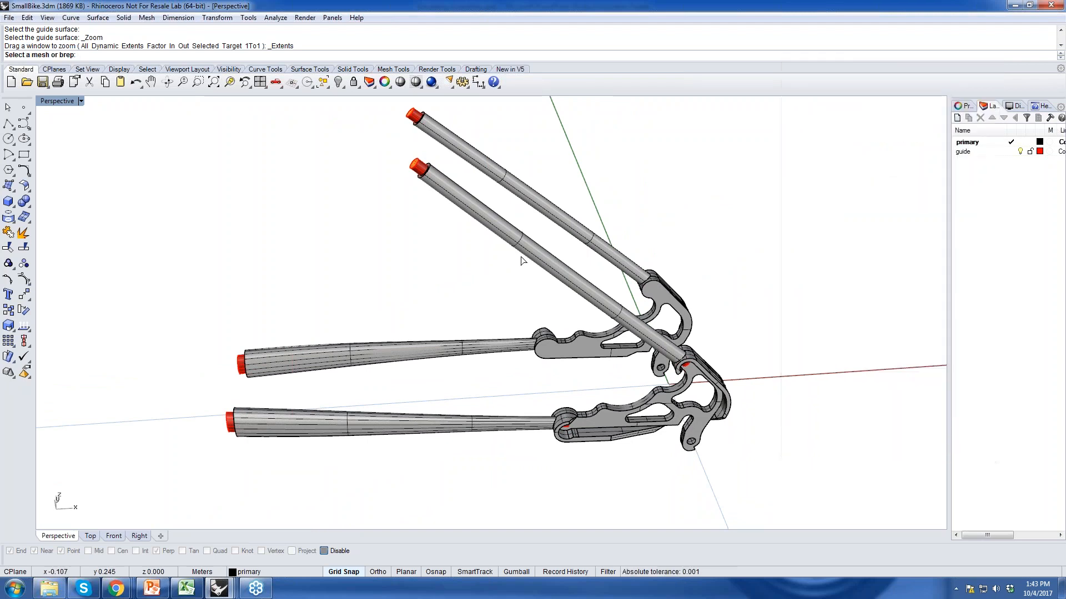
pyautogui.click(695, 408)
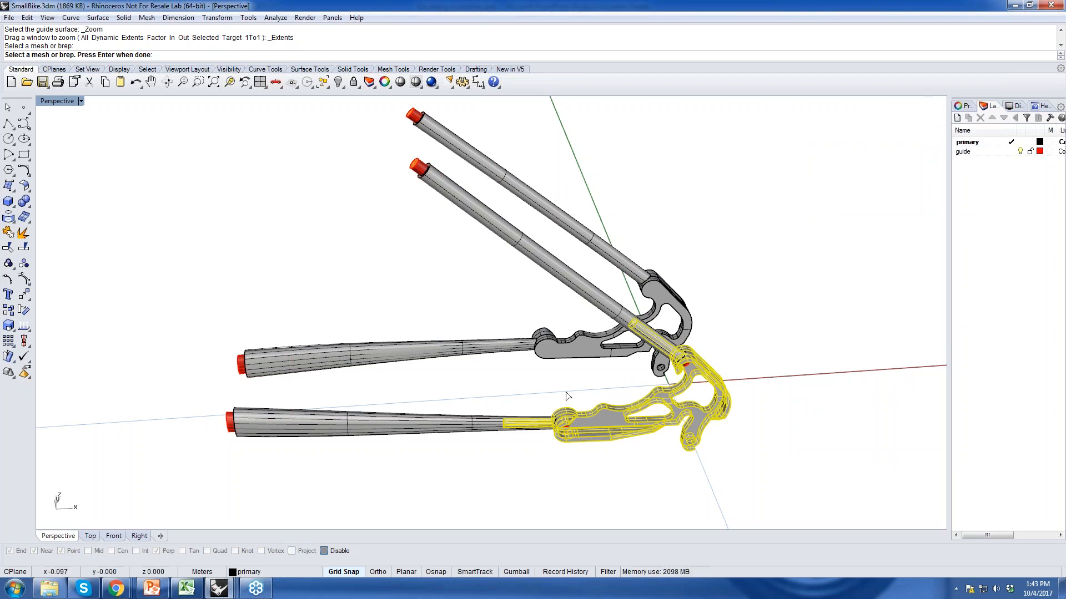
pyautogui.press('Return')
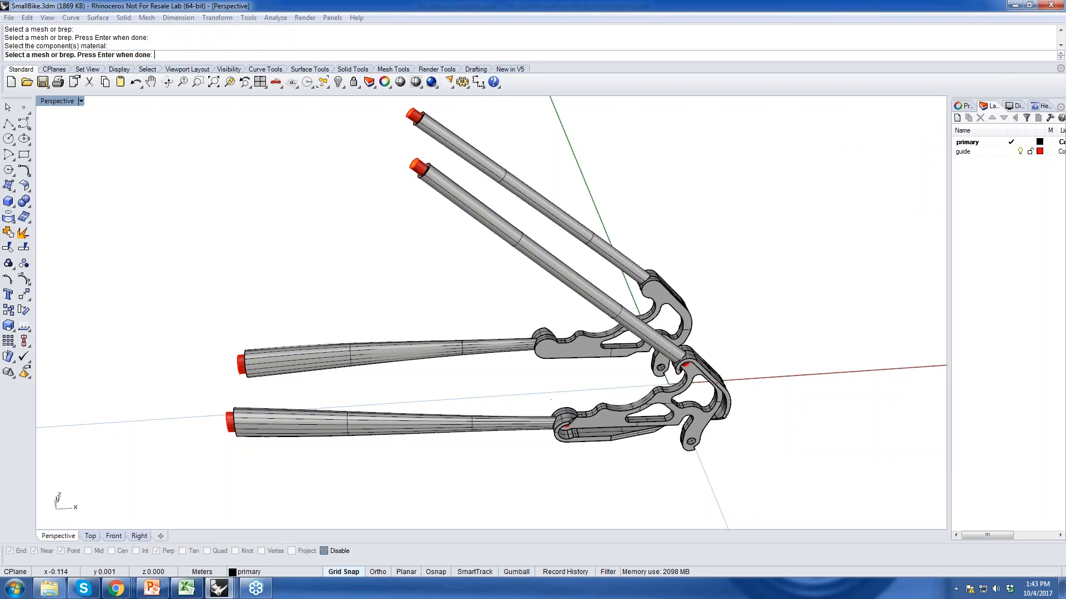
# - Assign the isotropic material Aluminum 7050 to the bracket component
pyautogui.moveTo(708, 117); pyautogui.dragTo(536, 68)
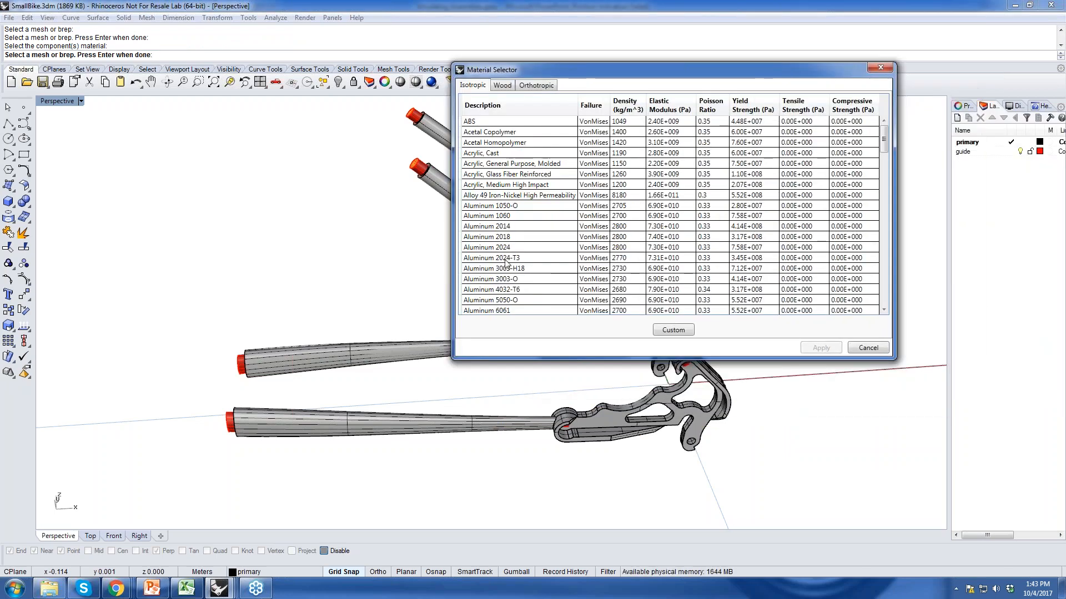
pyautogui.click(497, 289)
pyautogui.click(503, 310)
pyautogui.scroll(-2, 503, 300)
pyautogui.click(503, 290)
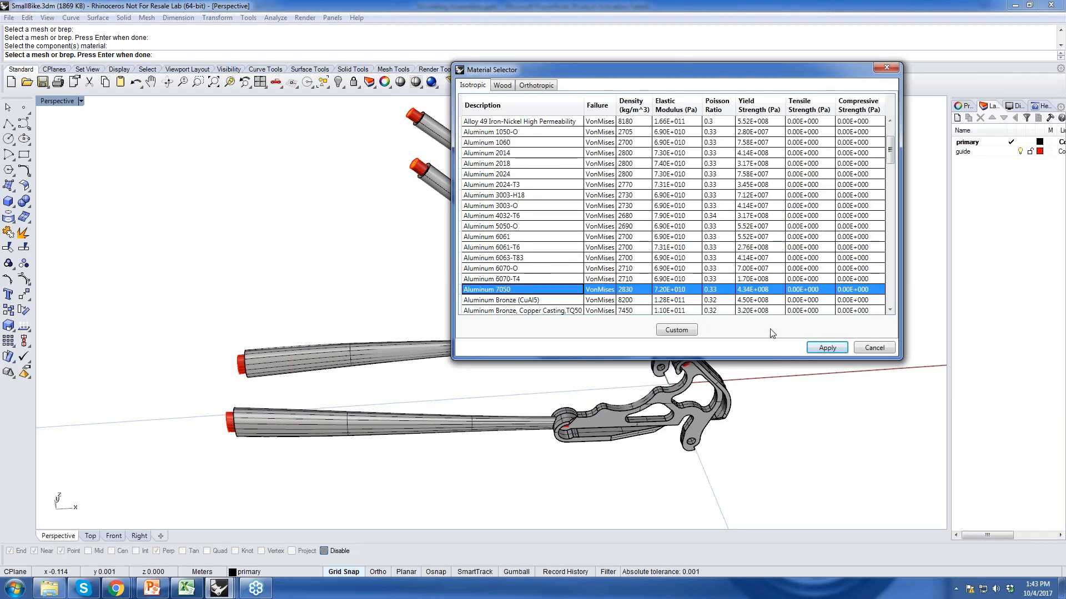
pyautogui.click(828, 349)
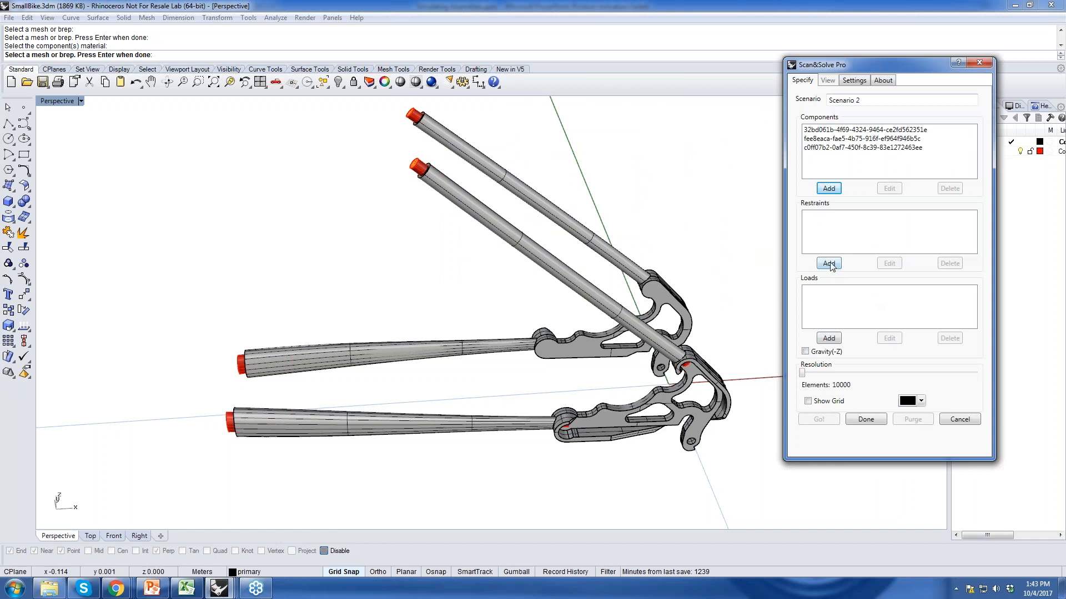
# - Restrain the annular end faces at the open ends of the nearer upper and lower tubes
pyautogui.click(829, 264)
pyautogui.moveTo(391, 149); pyautogui.dragTo(447, 192)
pyautogui.moveTo(204, 396); pyautogui.dragTo(261, 466)
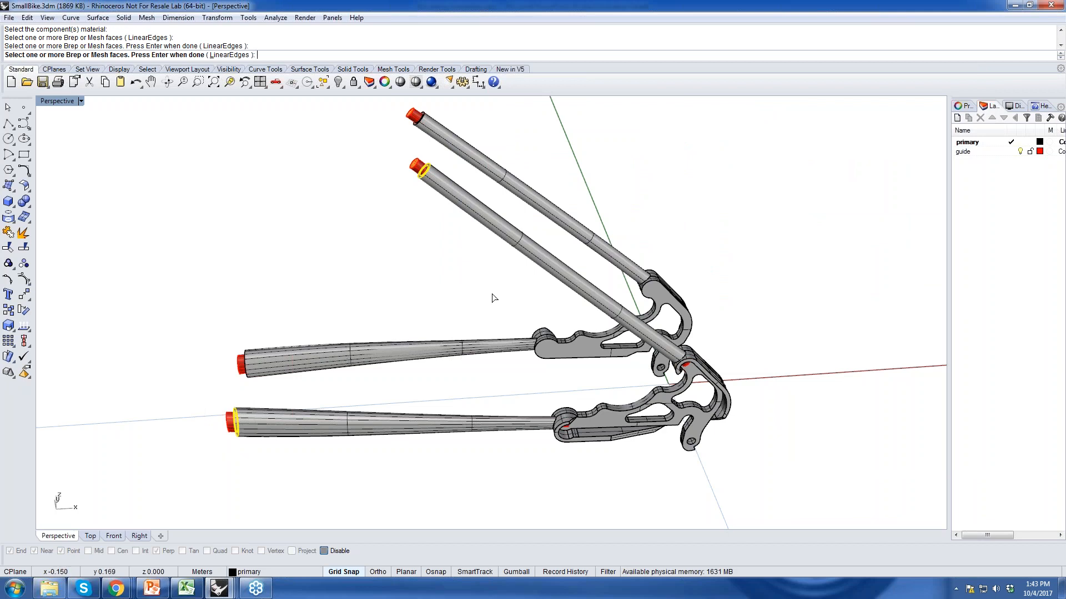
pyautogui.press('Return')
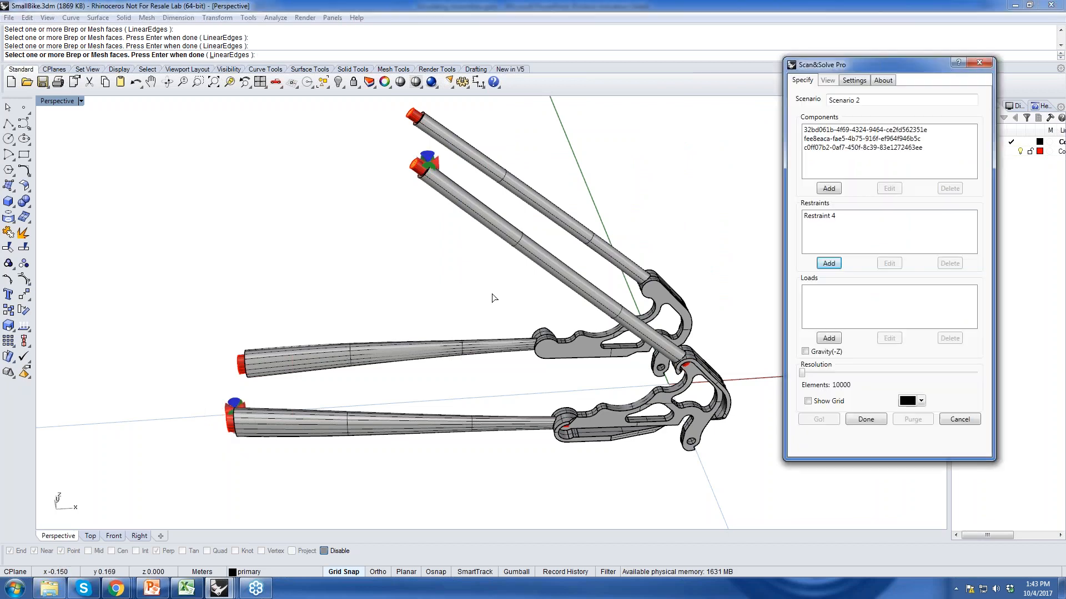
# - Start a new load on the curved notch face of the nearer bracket, next to its lower hooked arm
pyautogui.click(829, 339)
pyautogui.moveTo(629, 444); pyautogui.dragTo(627, 364, button='right')
pyautogui.scroll(2, 704, 364)
pyautogui.scroll(2, 704, 359)
pyautogui.click(704, 359)
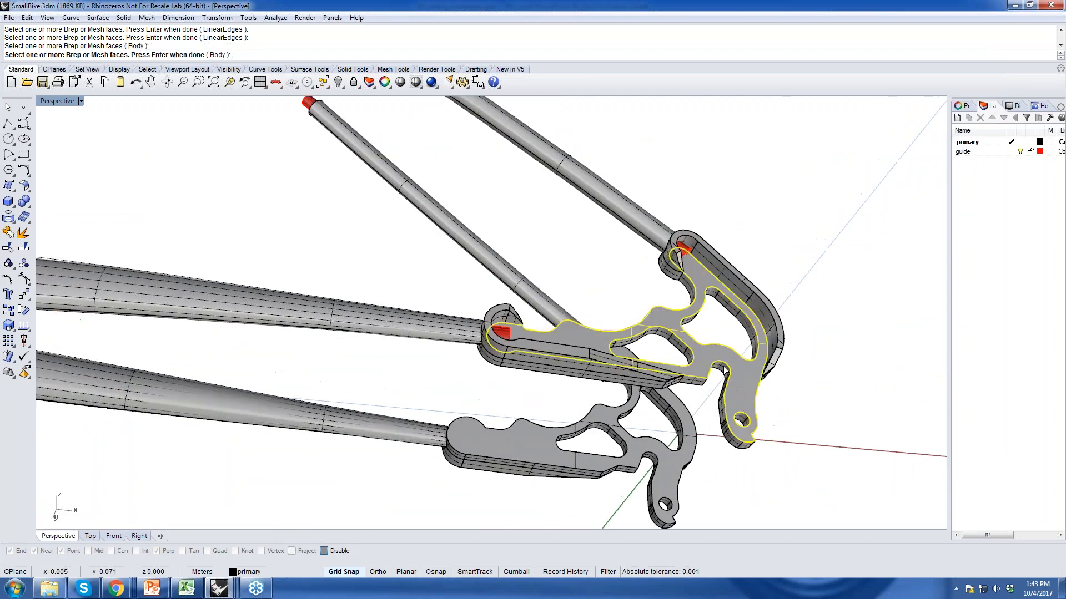
pyautogui.click(722, 368)
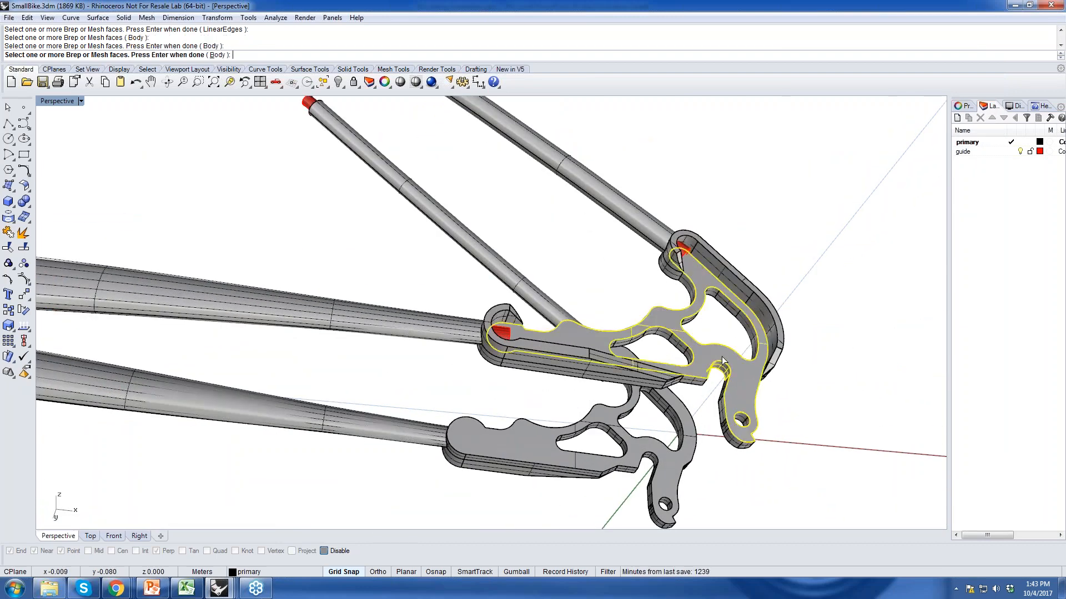
pyautogui.click(721, 361)
pyautogui.scroll(-3, 637, 284)
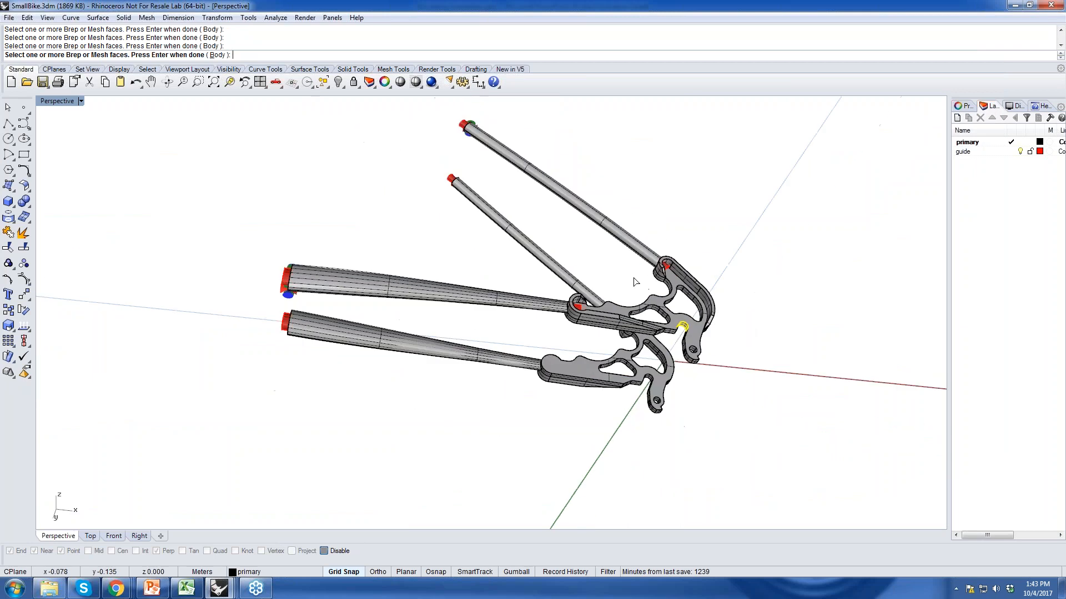
pyautogui.press('Return')
# - Define the notch load by vector force components 150,0,1500 N in the Meter.Kilogram.Second unit system
pyautogui.moveTo(870, 167); pyautogui.dragTo(840, 93)
pyautogui.click(752, 135)
pyautogui.click(860, 135)
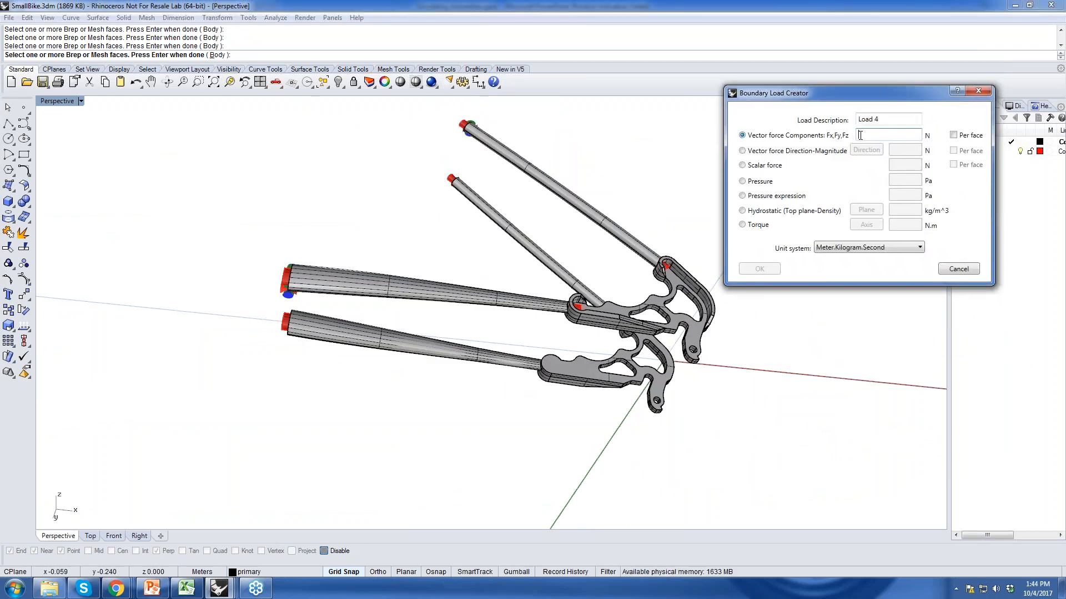
pyautogui.write('150,0,1500')
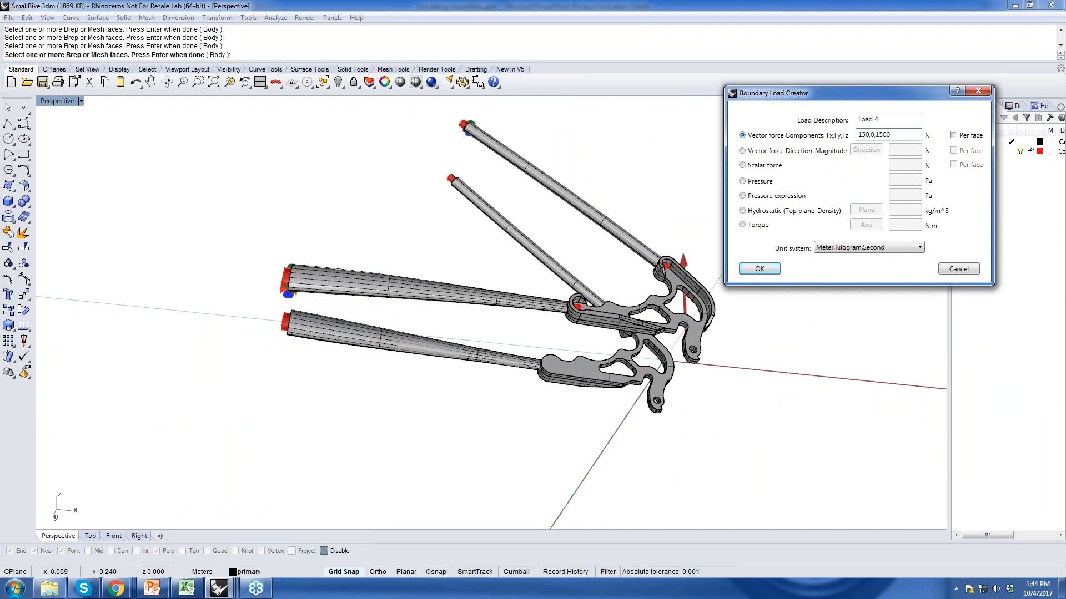
pyautogui.moveTo(842, 96); pyautogui.dragTo(946, 125)
pyautogui.moveTo(554, 253); pyautogui.dragTo(680, 405, button='right')
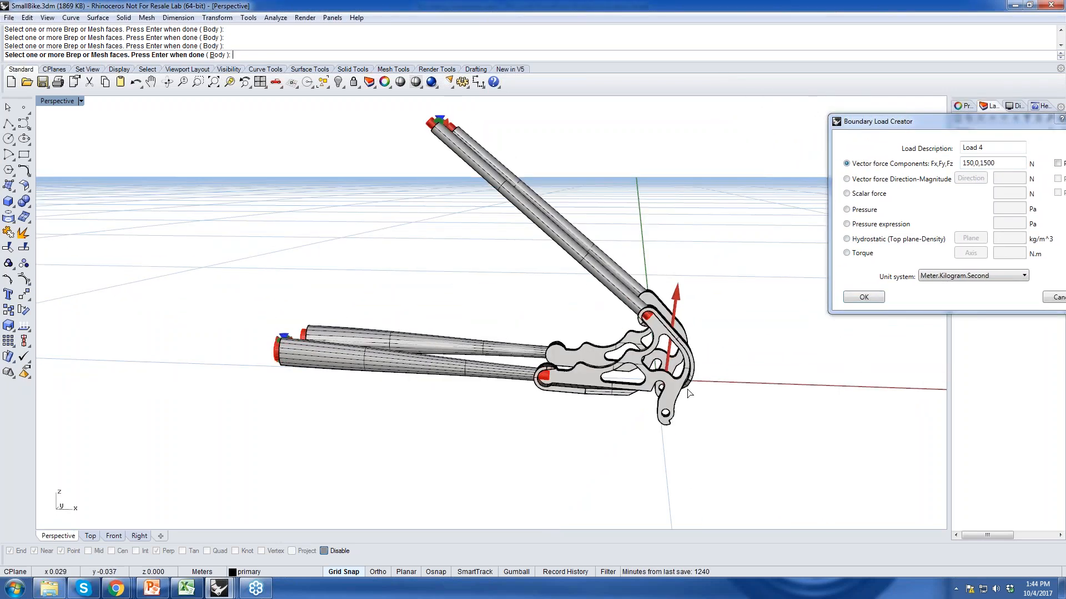
pyautogui.moveTo(951, 125); pyautogui.dragTo(795, 66)
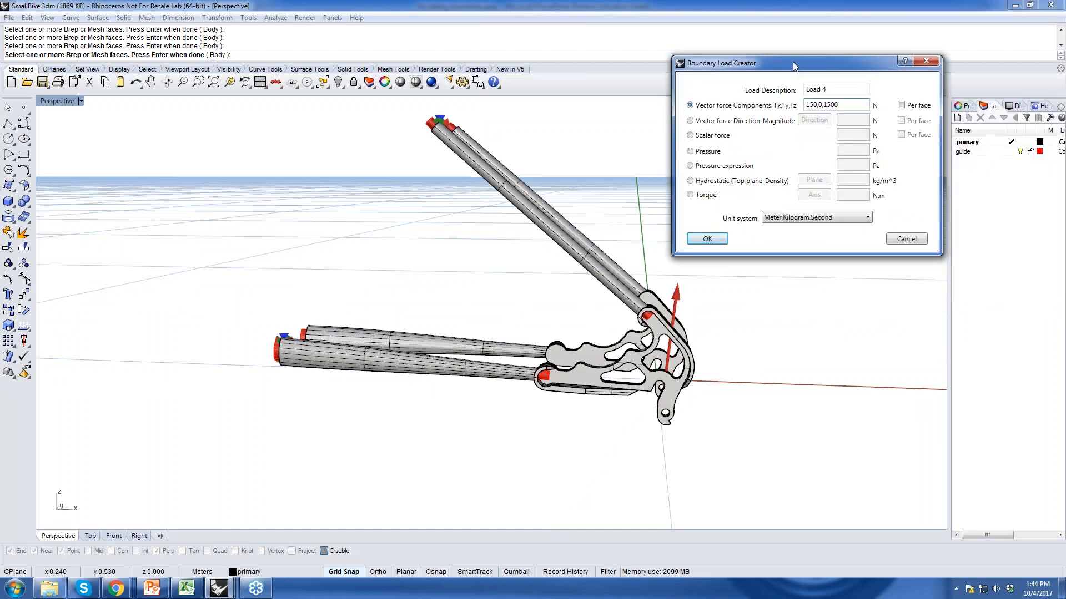
pyautogui.click(717, 241)
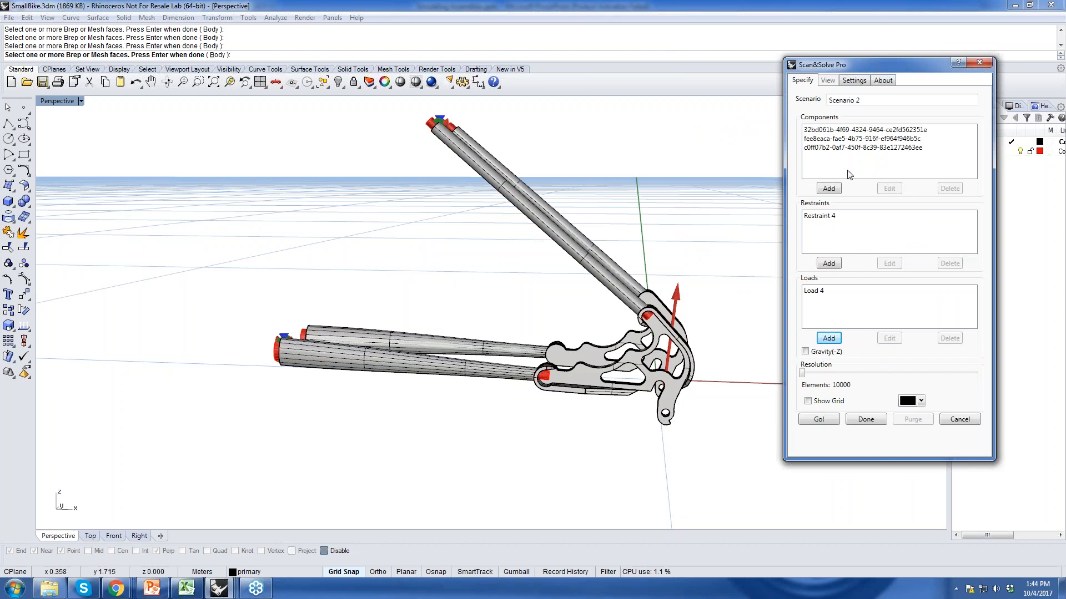
# - Turn on the Material CSYS display and examine the material orientation axes along both composite tubes
pyautogui.click(856, 81)
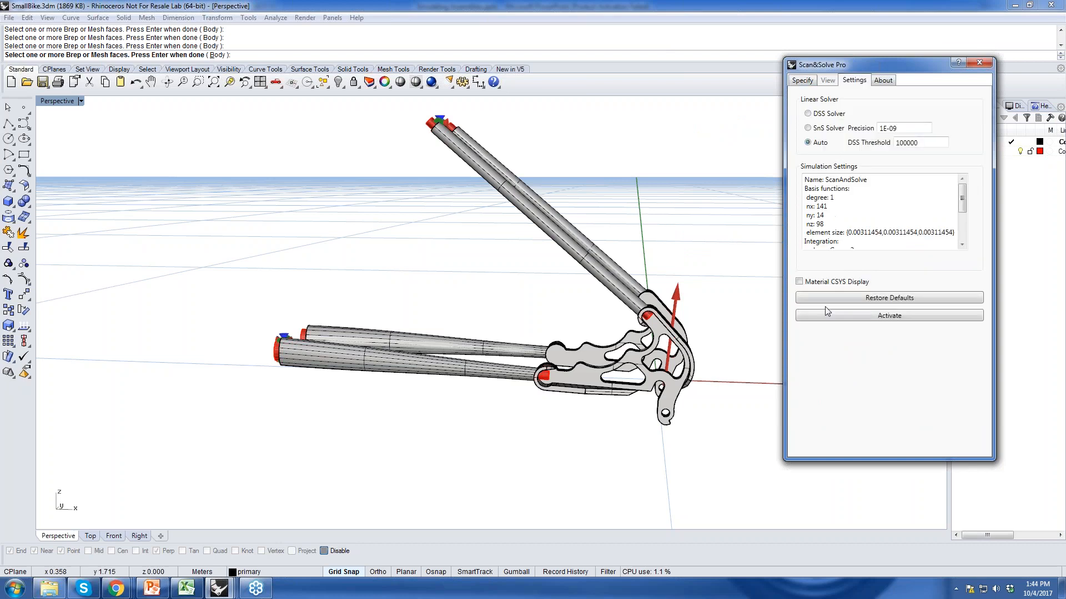
pyautogui.click(799, 281)
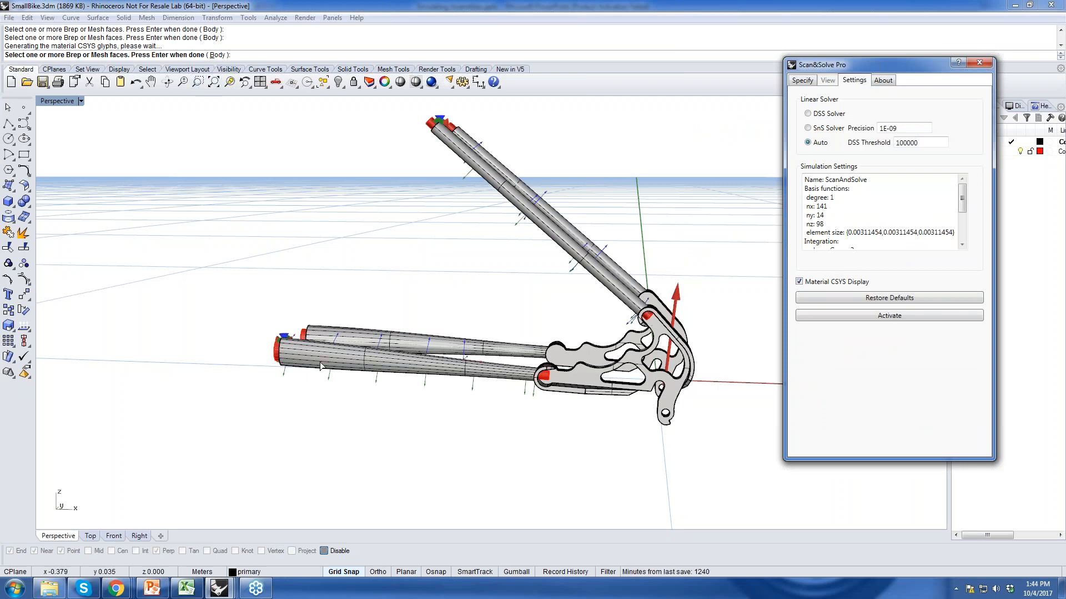
pyautogui.moveTo(313, 365); pyautogui.dragTo(178, 133, button='right')
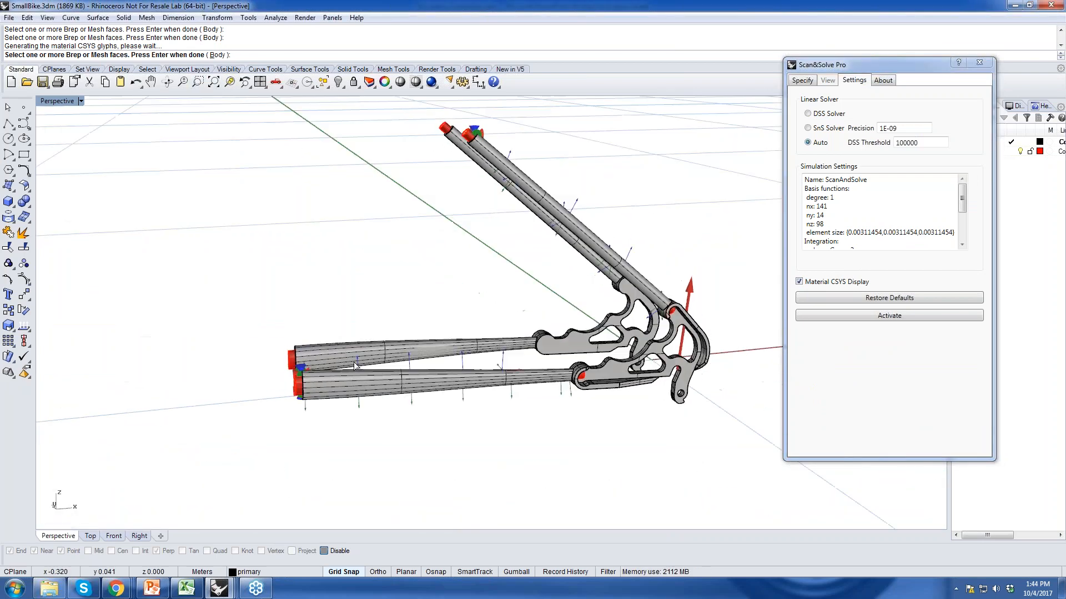
pyautogui.click(197, 82)
pyautogui.moveTo(324, 369); pyautogui.dragTo(448, 437)
pyautogui.moveTo(458, 239); pyautogui.dragTo(339, 215, button='right')
pyautogui.click(214, 83)
pyautogui.moveTo(439, 252); pyautogui.dragTo(759, 355, button='right')
# - Finish editing Scenario 2 and open the existing scenario Kevlar/Epoxy Quasi-Isotropic
pyautogui.click(801, 82)
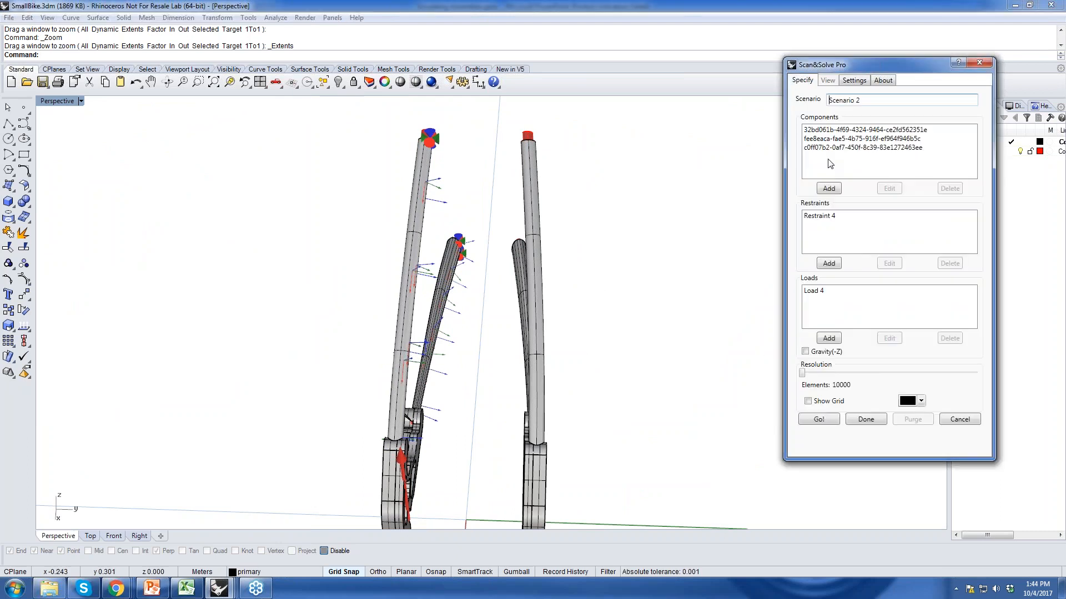
pyautogui.click(866, 419)
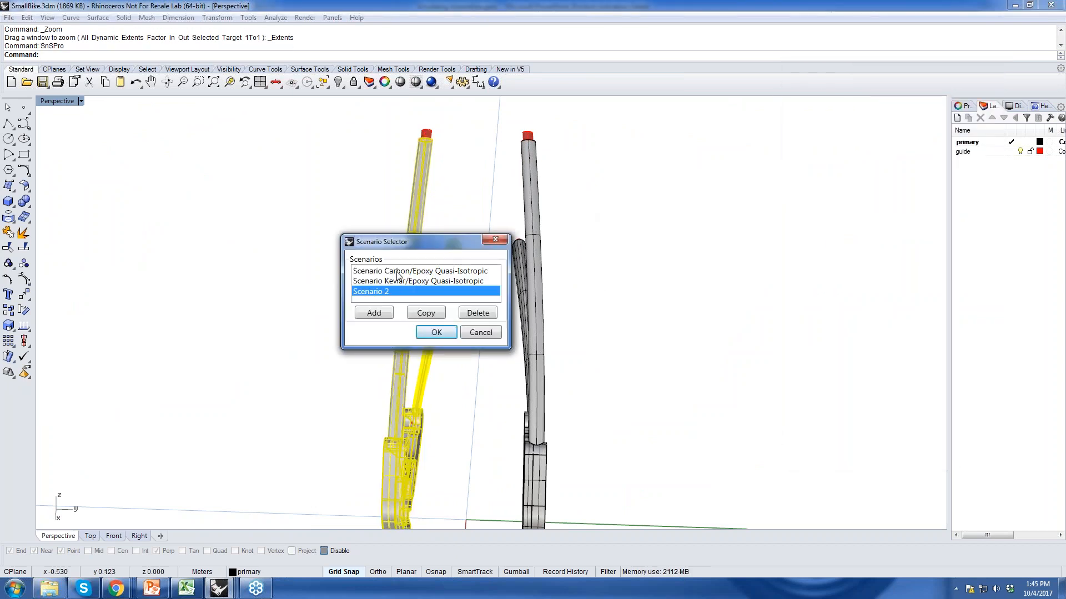
pyautogui.click(398, 281)
pyautogui.click(435, 333)
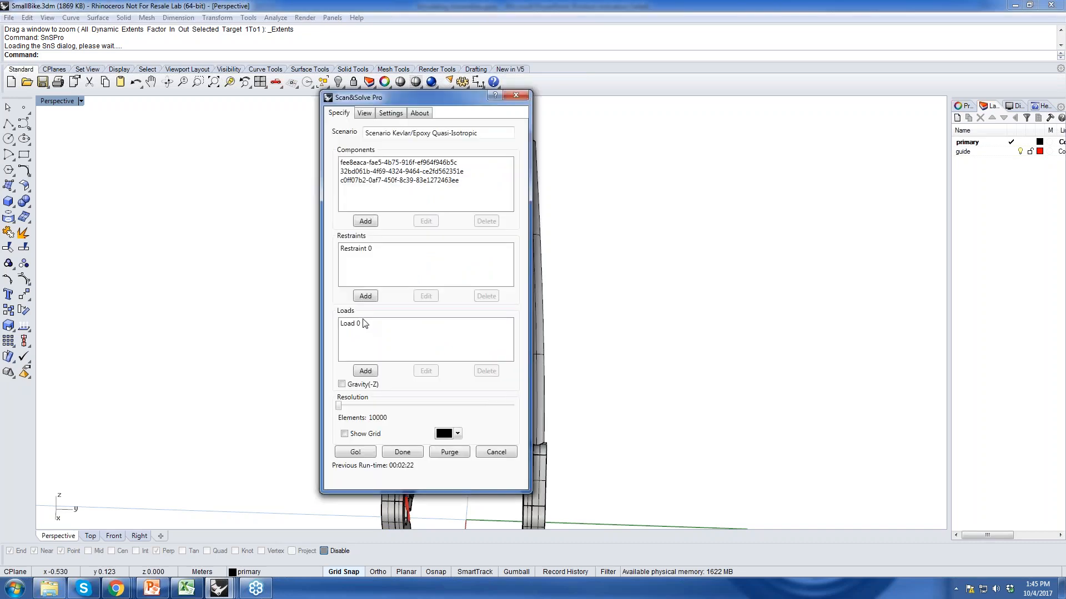
pyautogui.moveTo(403, 102); pyautogui.dragTo(855, 66)
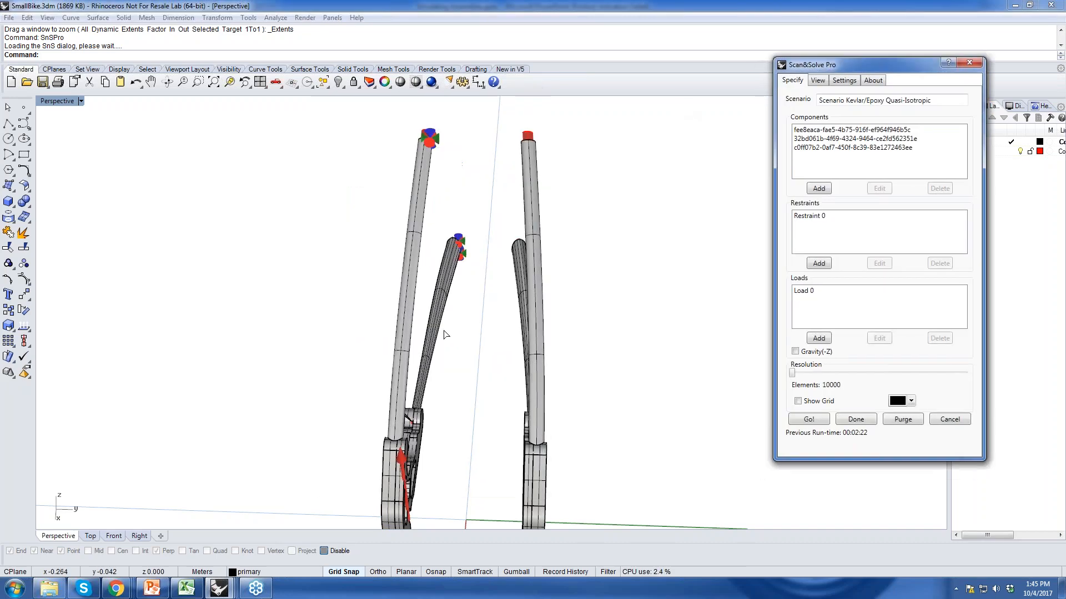
# - View the scenario's Total Displacement result on the frame, followed by its Danger Level (Material Default) result
pyautogui.click(829, 81)
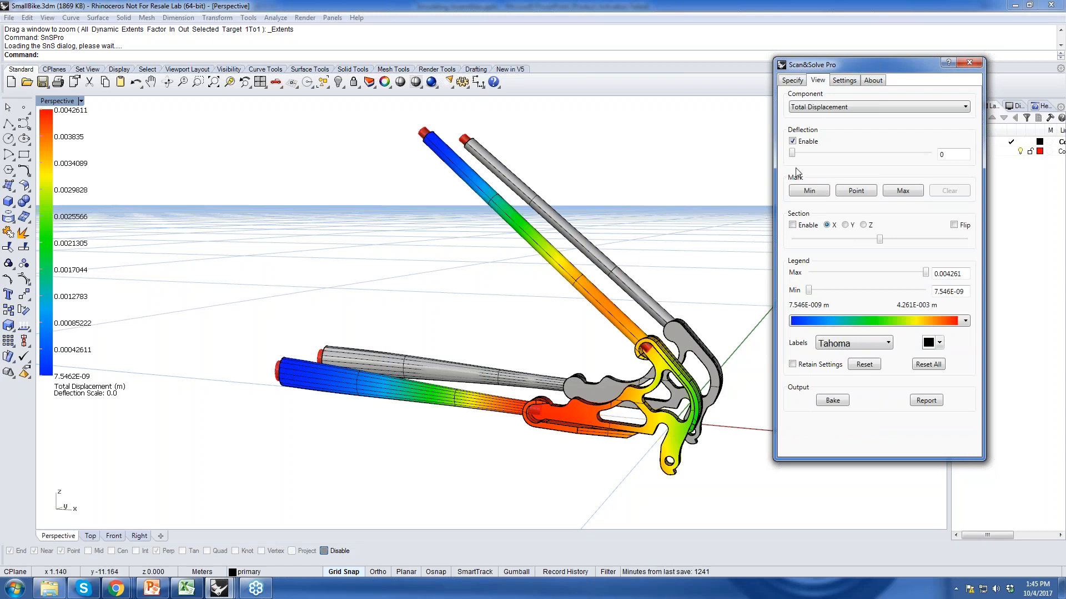
pyautogui.moveTo(596, 292); pyautogui.dragTo(600, 290, button='right')
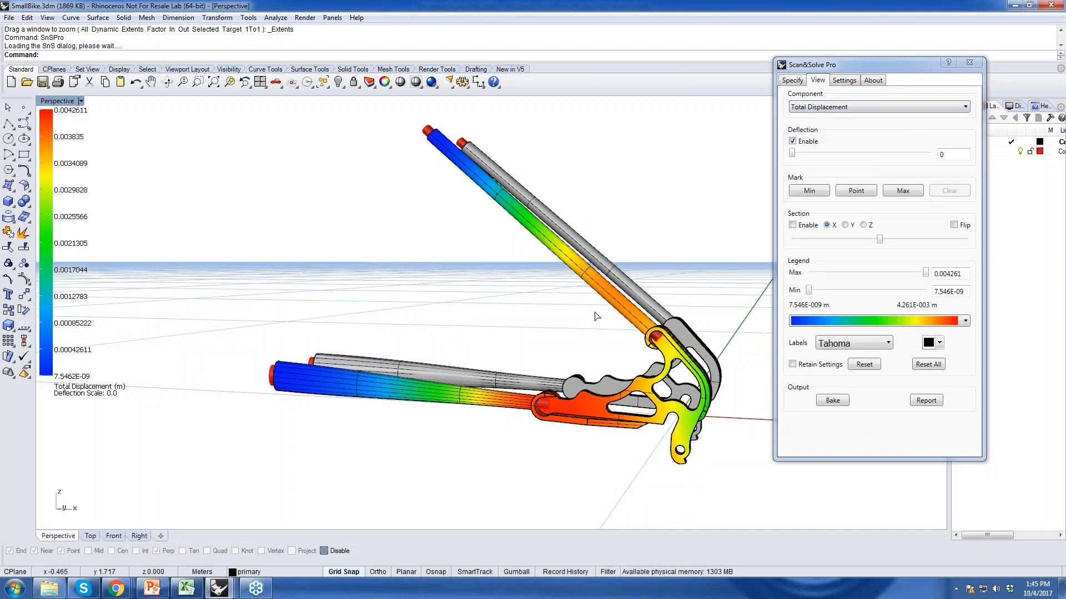
pyautogui.moveTo(792, 154)
pyautogui.mouseDown()
pyautogui.moveTo(845, 156)
pyautogui.moveTo(792, 154)
pyautogui.mouseUp()
pyautogui.click(966, 107)
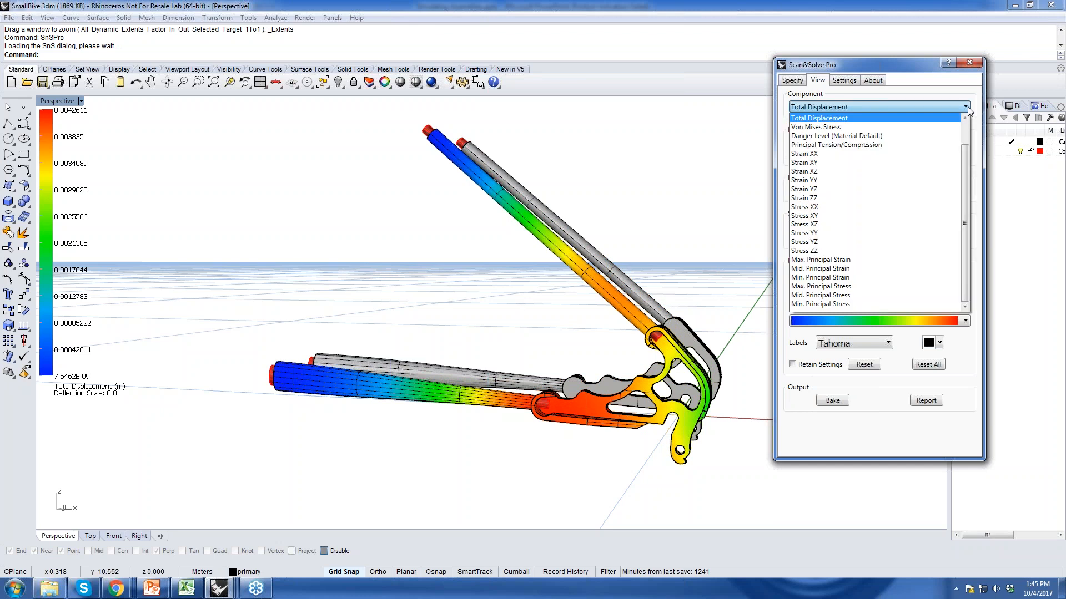
pyautogui.click(846, 137)
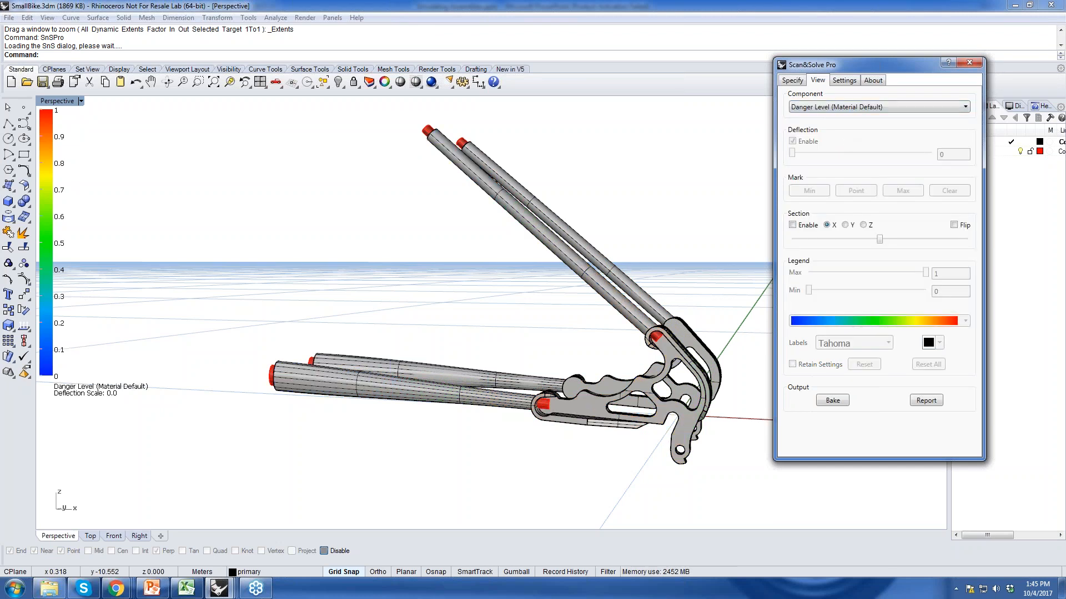
# - Display the Von Mises Stress result and examine its distribution around the bracket's cutouts
pyautogui.click(967, 107)
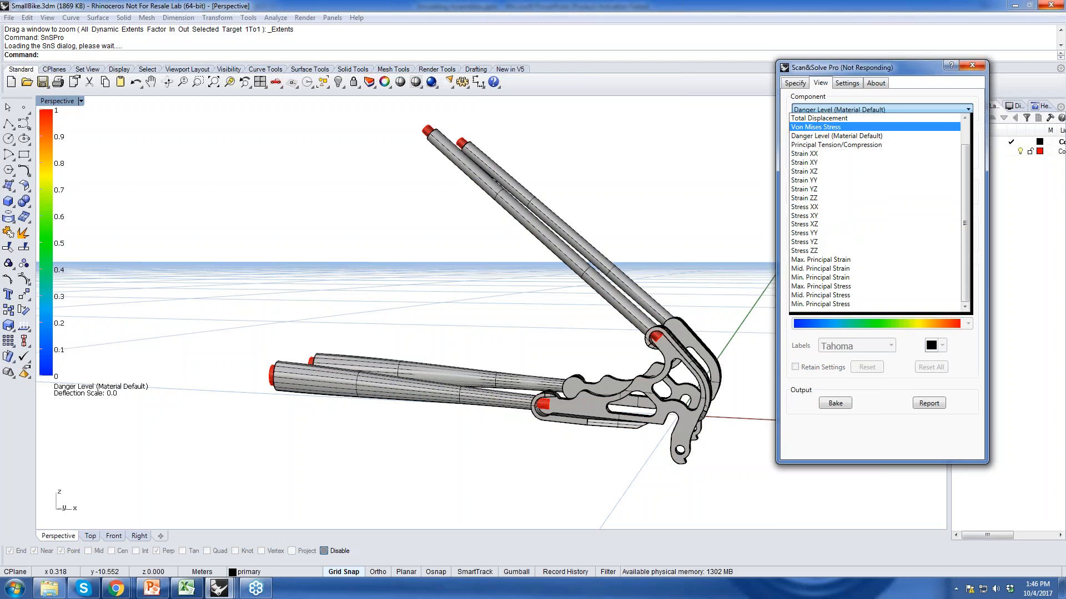
pyautogui.moveTo(654, 338); pyautogui.dragTo(668, 372, button='right')
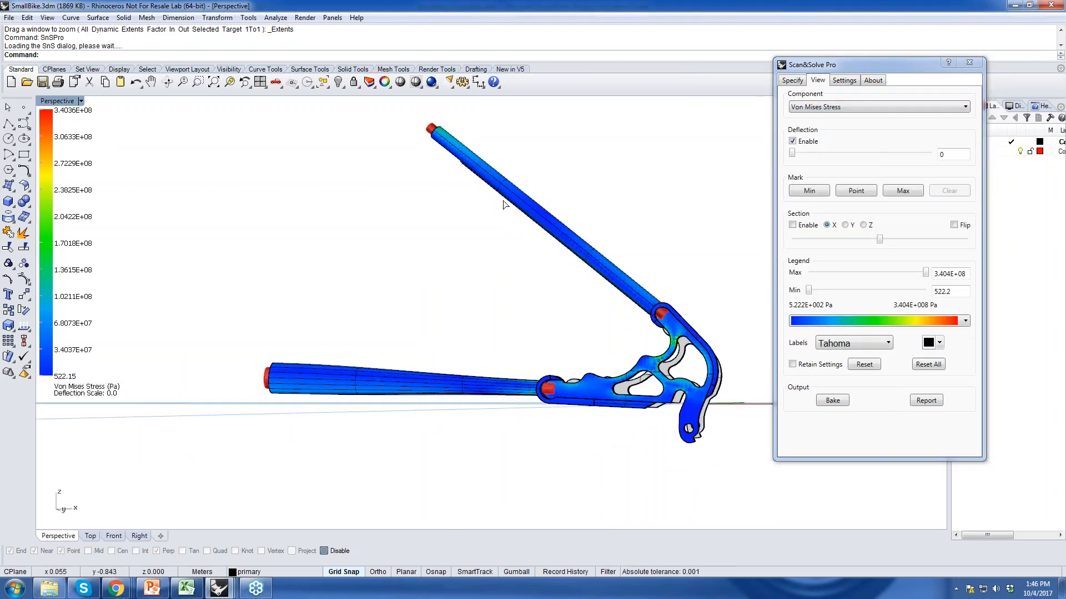
pyautogui.click(213, 82)
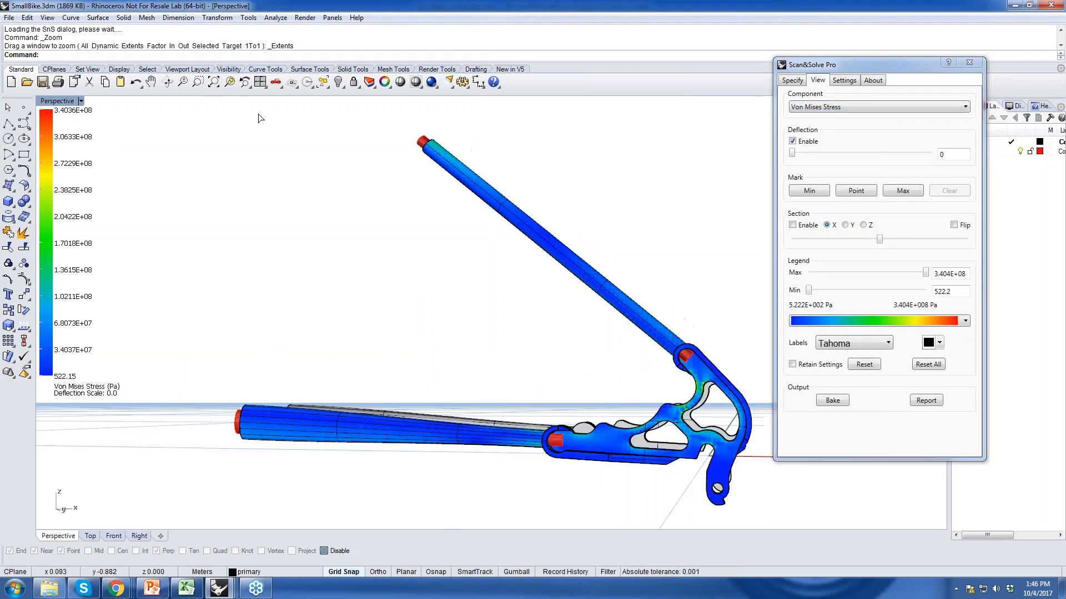
pyautogui.click(196, 82)
pyautogui.moveTo(581, 328); pyautogui.dragTo(762, 493)
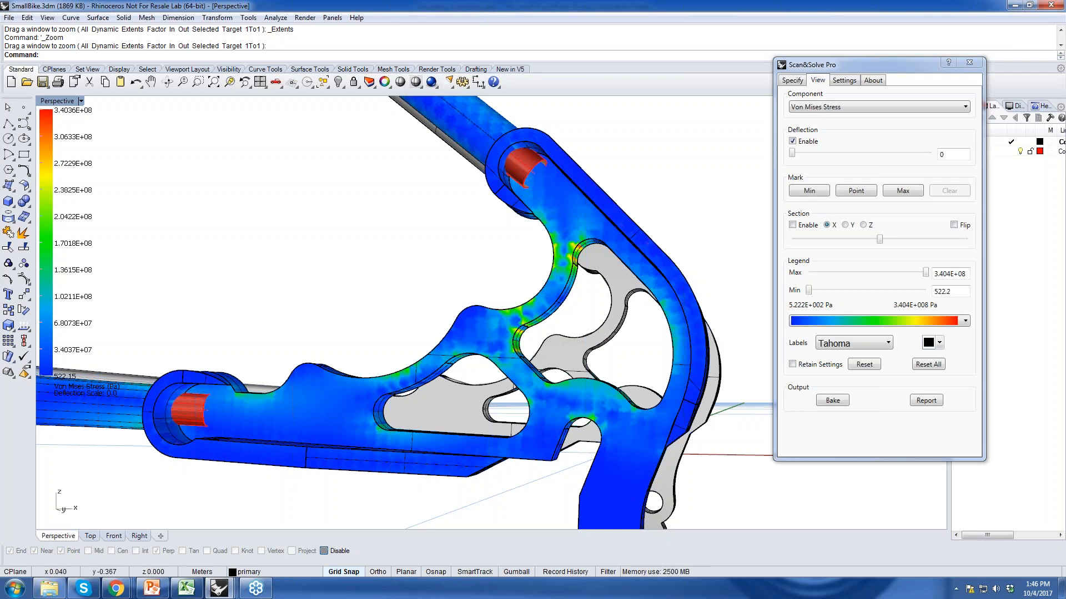
pyautogui.moveTo(855, 79); pyautogui.dragTo(859, 43)
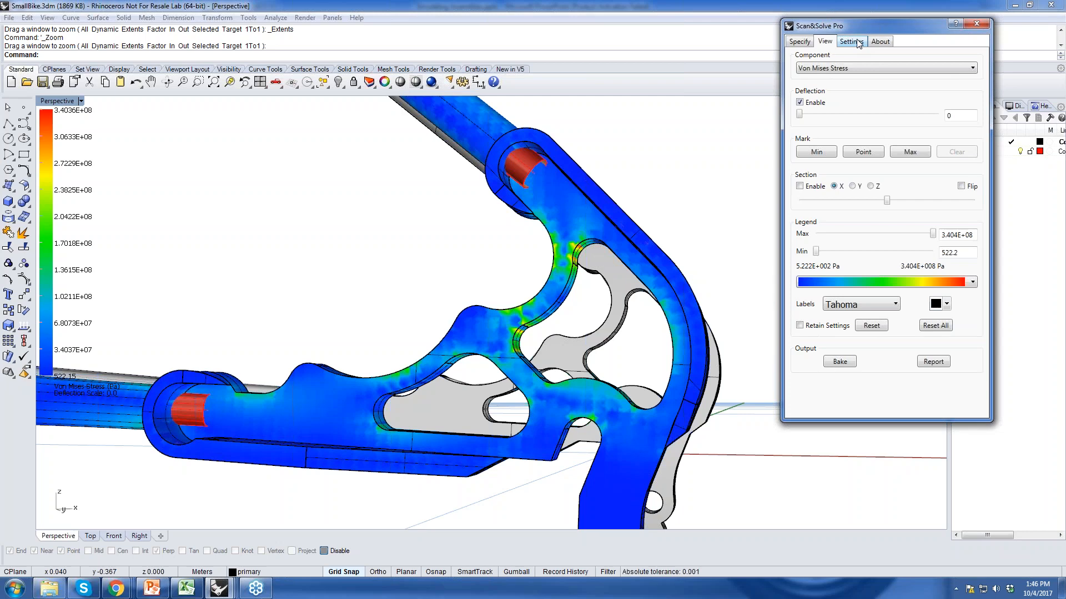
# - Return to the scenario's specification and examine the bracket's load and restraints from an oblique angle
pyautogui.click(805, 45)
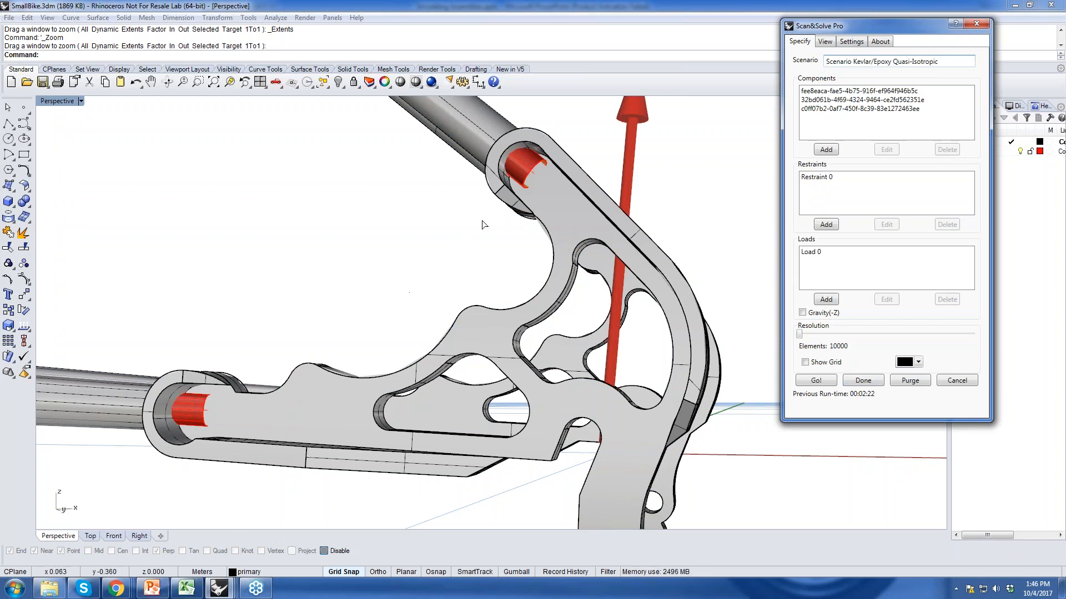
pyautogui.moveTo(482, 224); pyautogui.dragTo(477, 304, button='right')
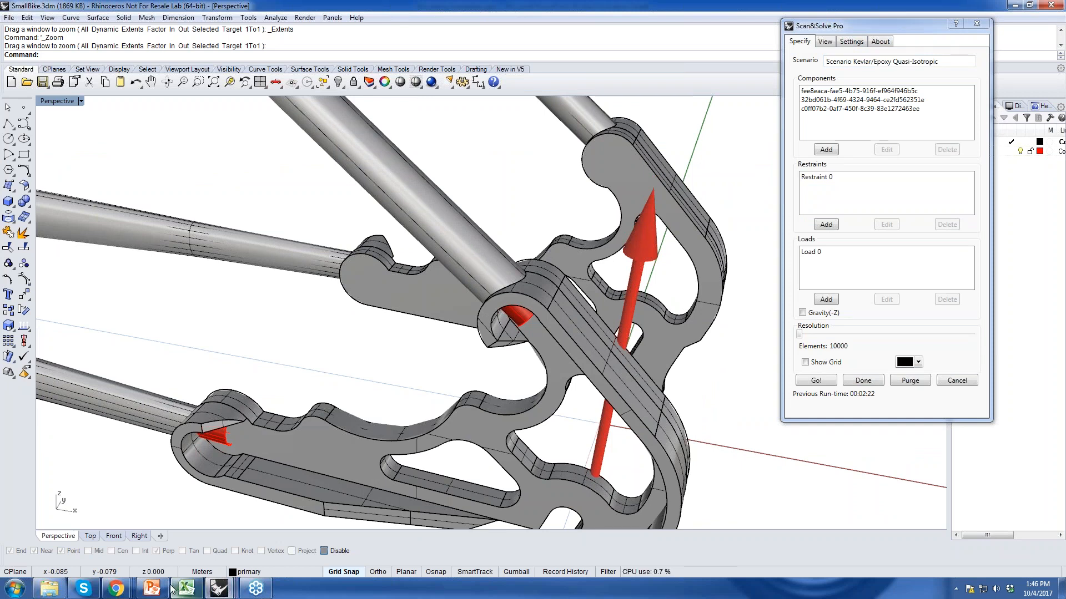
pyautogui.moveTo(173, 589)
pyautogui.moveTo(578, 221); pyautogui.dragTo(538, 218, button='right')
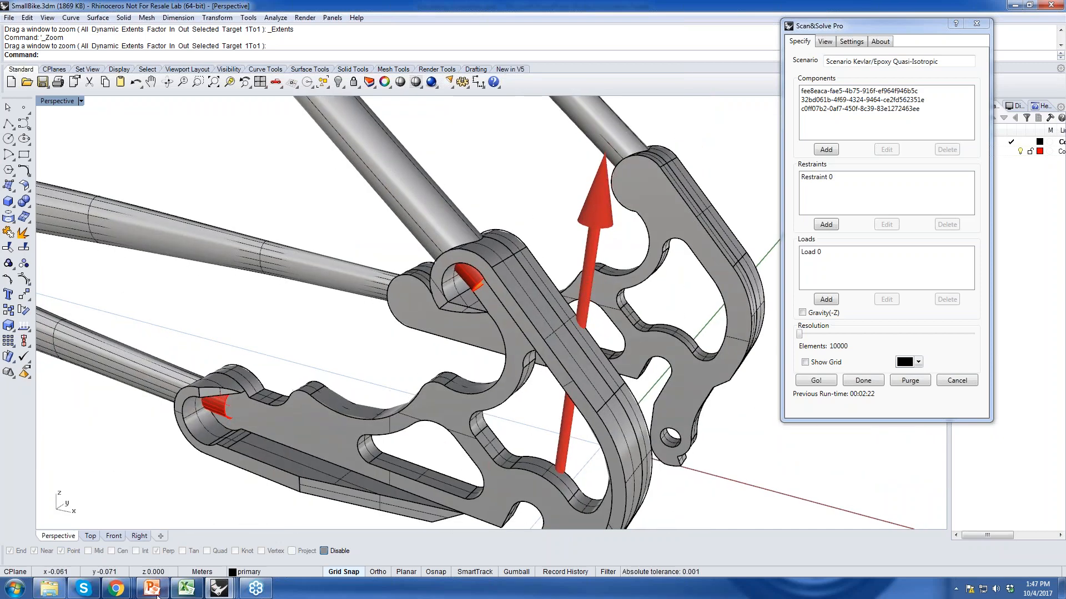
# - Look at the Composites slide in PowerPoint and return to the bicycle frame model in Rhino
pyautogui.click(157, 594)
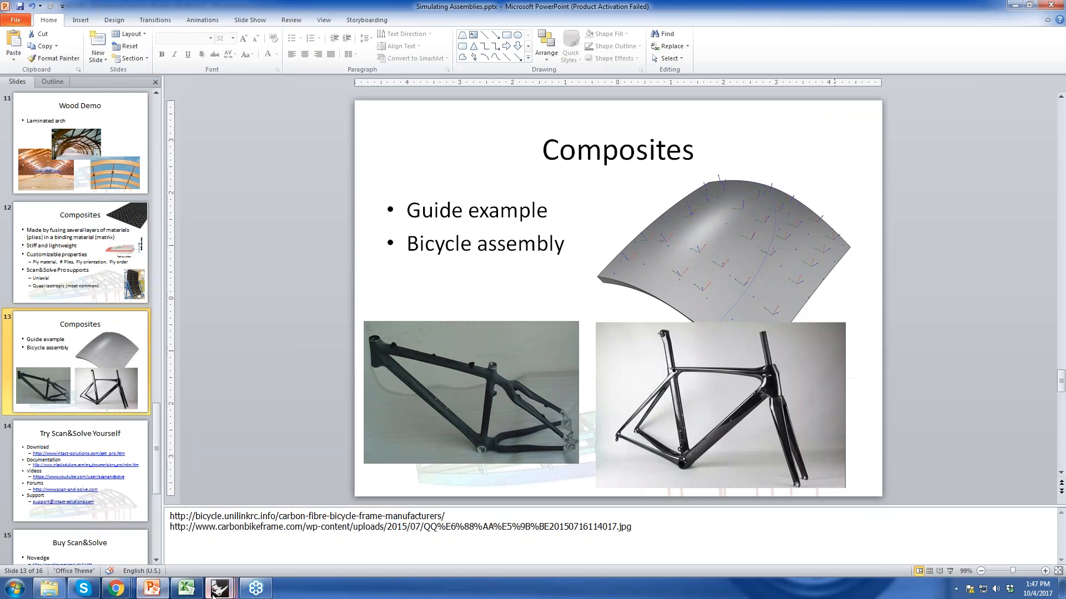
pyautogui.click(216, 591)
pyautogui.click(449, 538)
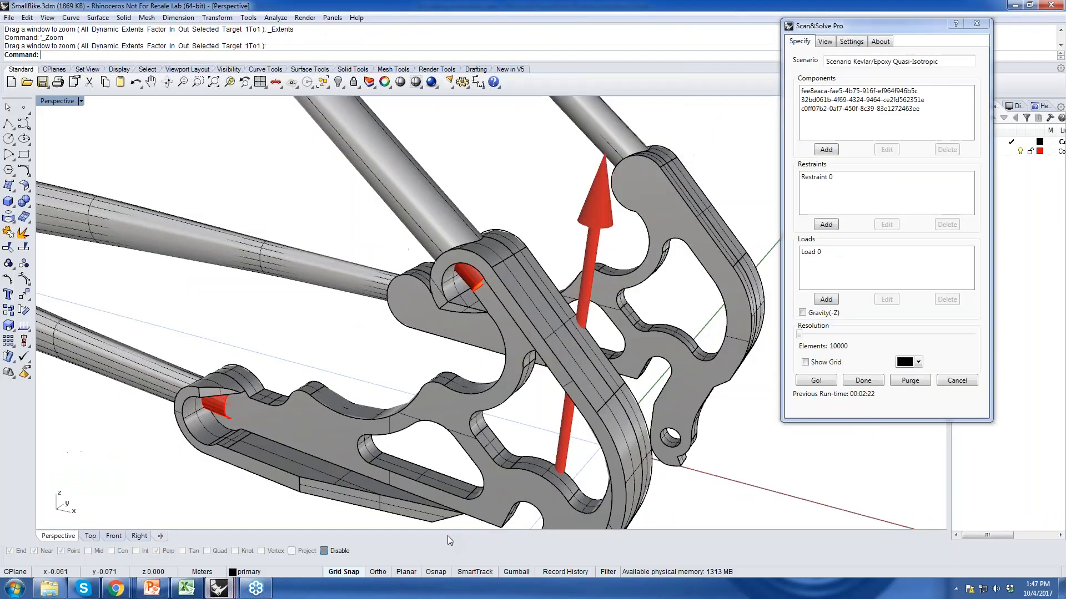
# - Open the bracket component's material selection and look through the orthotropic and isotropic material lists
pyautogui.moveTo(874, 27); pyautogui.dragTo(777, 51)
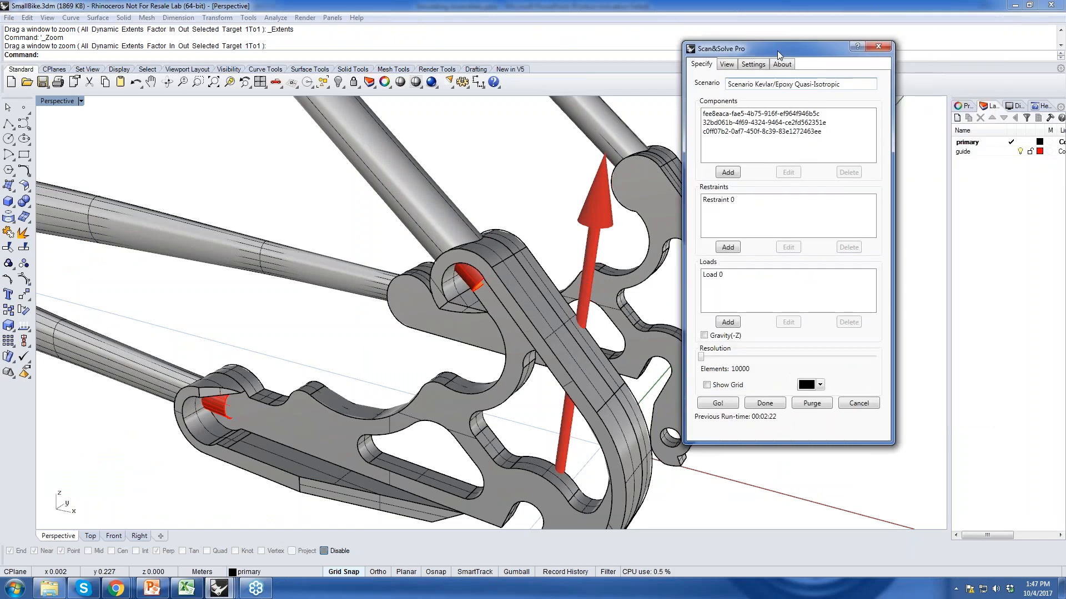
pyautogui.click(728, 131)
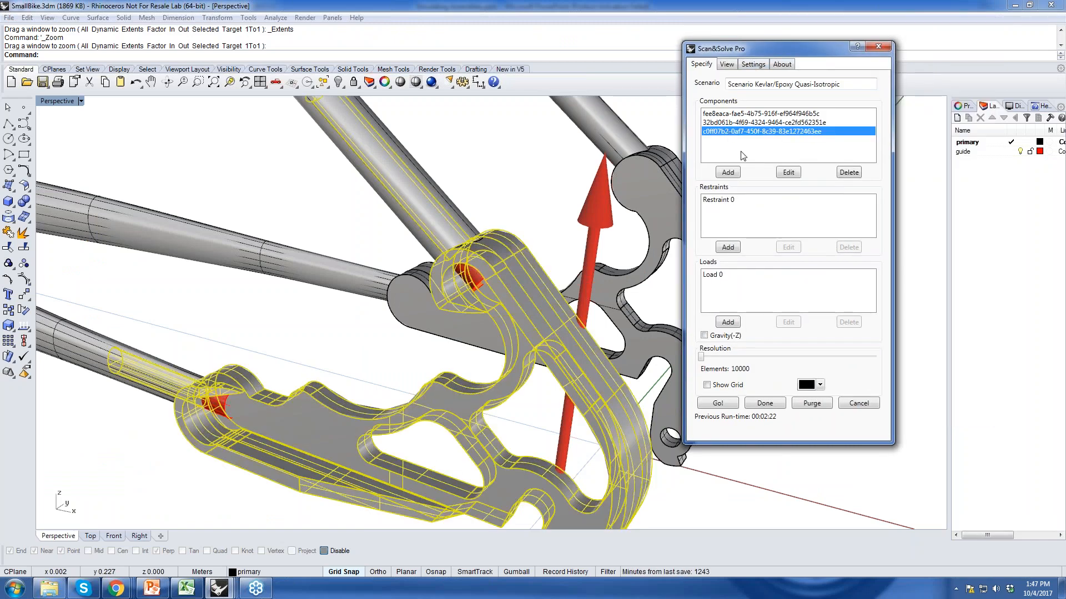
pyautogui.click(784, 171)
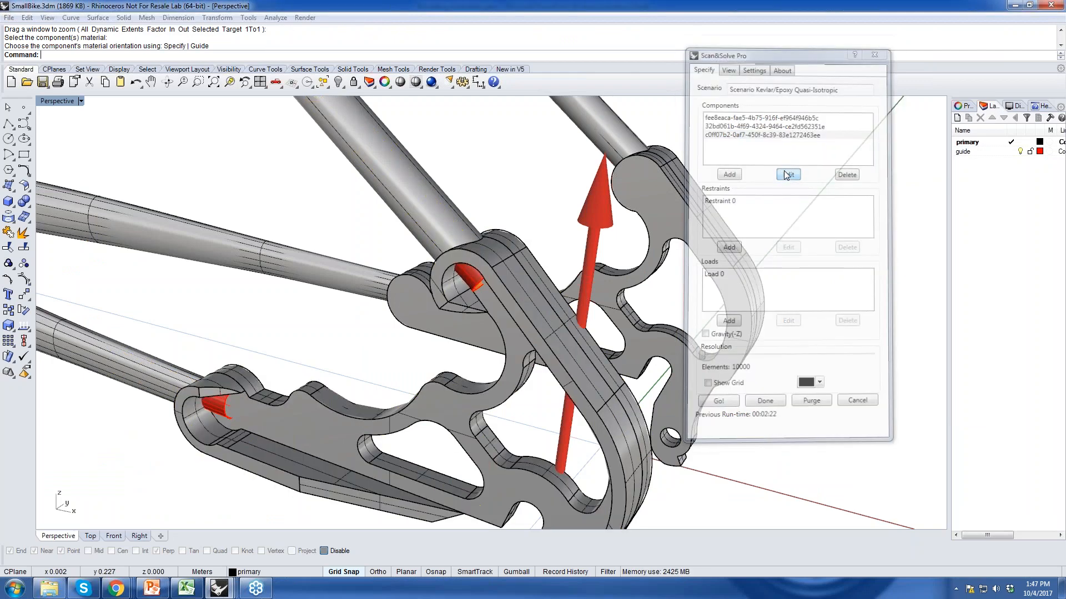
pyautogui.moveTo(739, 104); pyautogui.dragTo(556, 52)
pyautogui.click(395, 67)
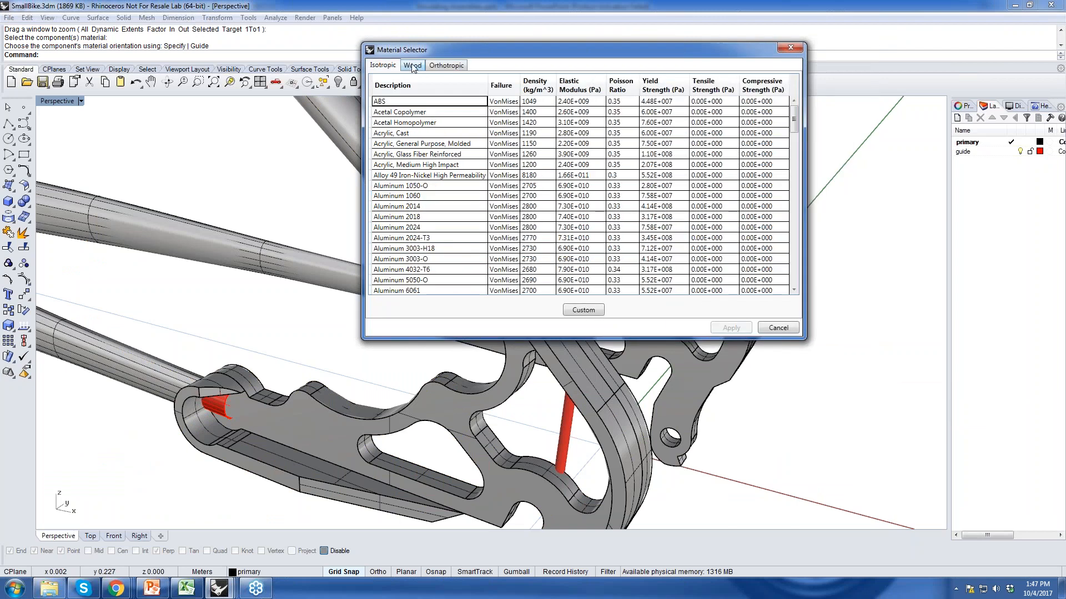
pyautogui.click(446, 65)
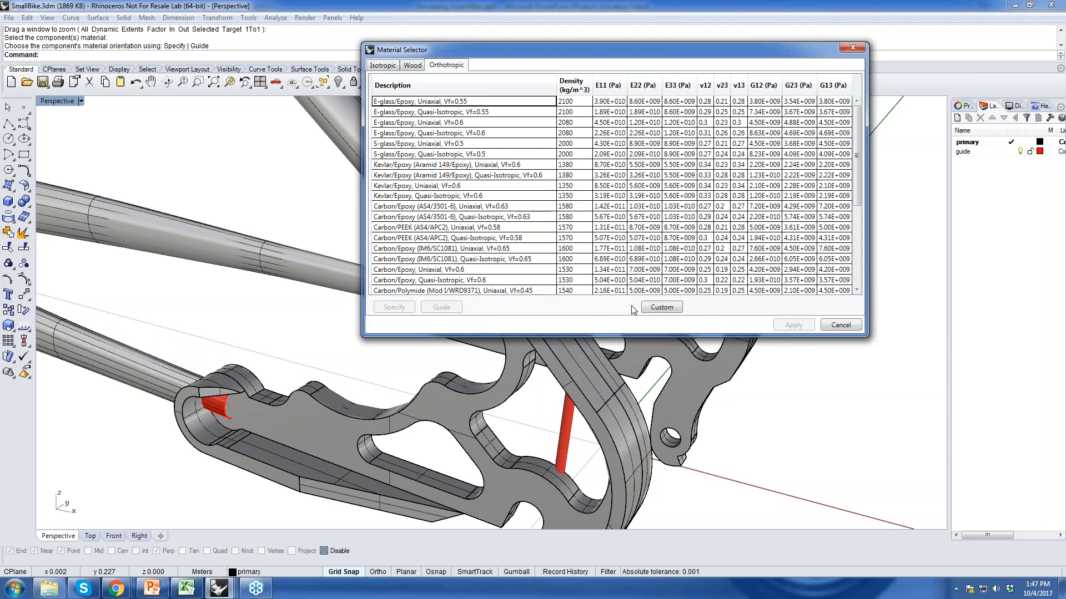
pyautogui.click(384, 66)
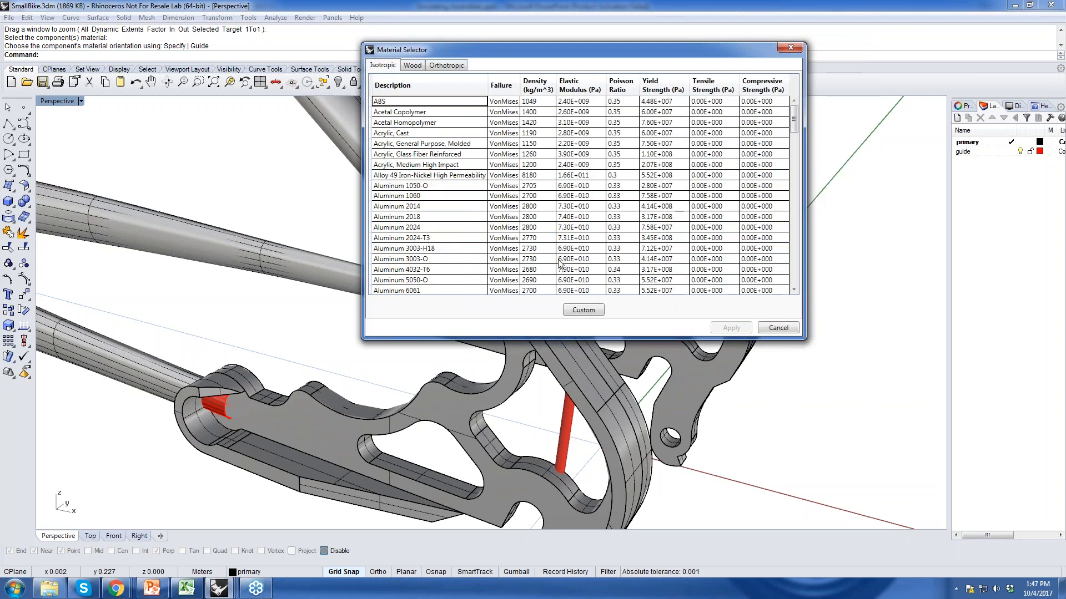
# - Start a custom isotropic material from a copy of ABS
pyautogui.click(588, 312)
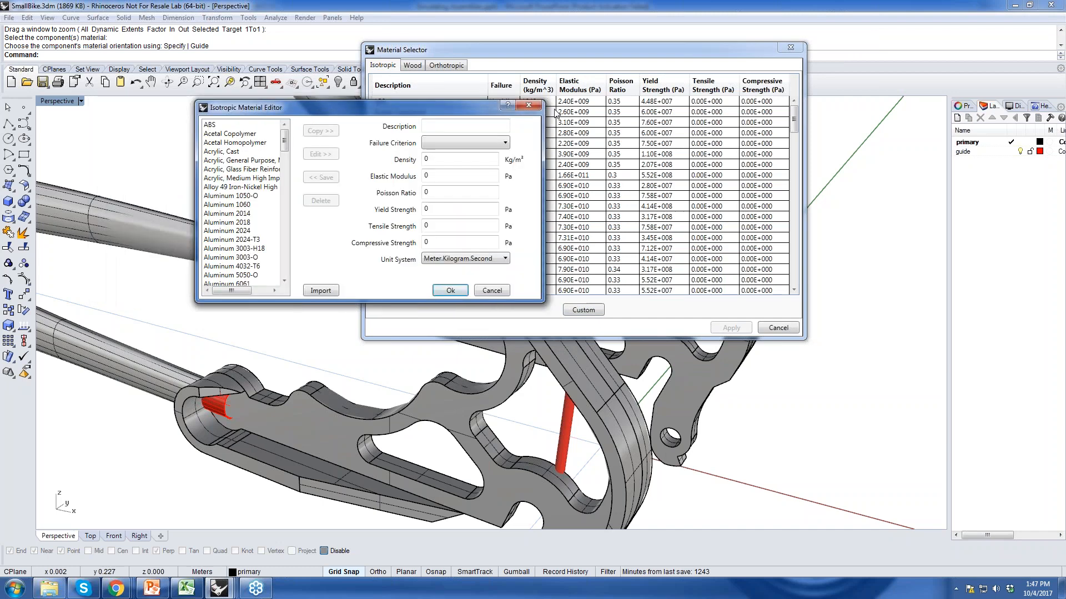
pyautogui.moveTo(555, 109); pyautogui.dragTo(573, 76)
pyautogui.moveTo(494, 107); pyautogui.dragTo(489, 194)
pyautogui.scroll(15, 488, 195)
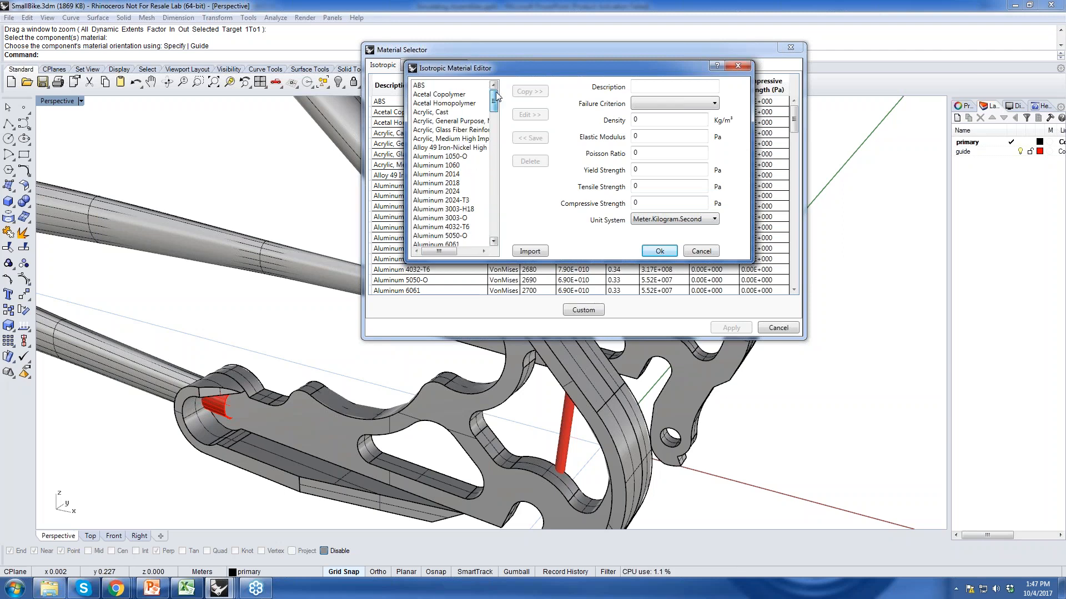
pyautogui.click(439, 86)
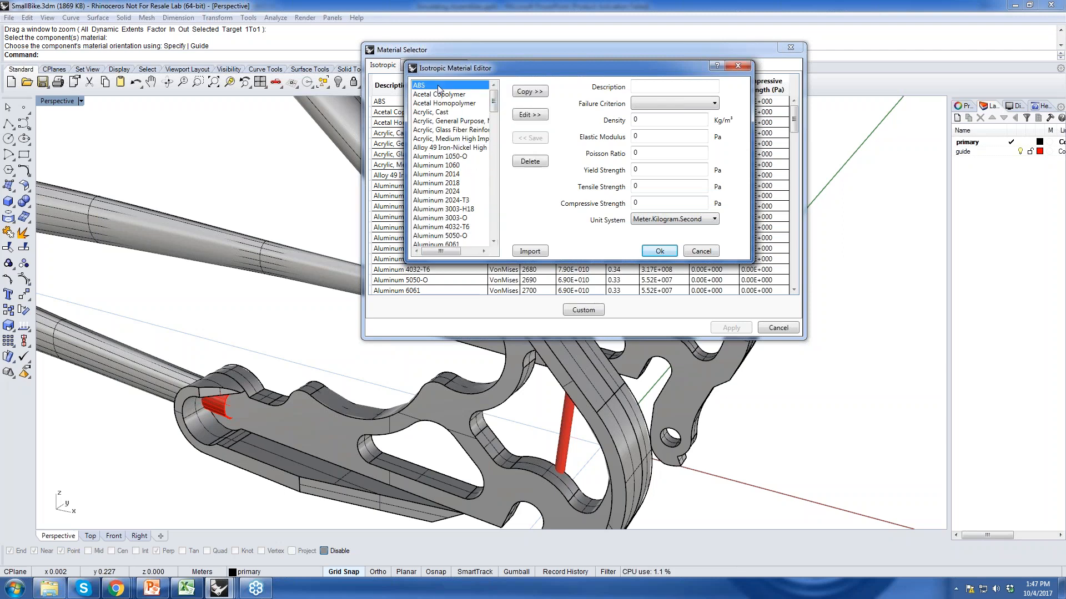
pyautogui.click(530, 91)
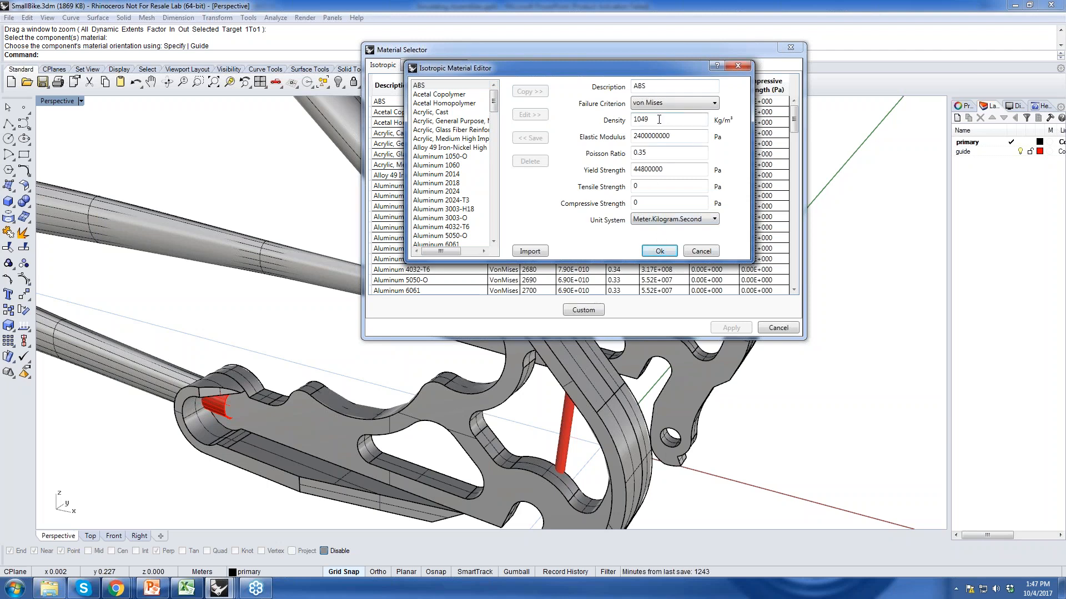
# - Name the material ABS II and set density 1200 kg/m³, elastic modulus 240000000 Pa and yield strength 4480000 Pa
pyautogui.click(666, 86)
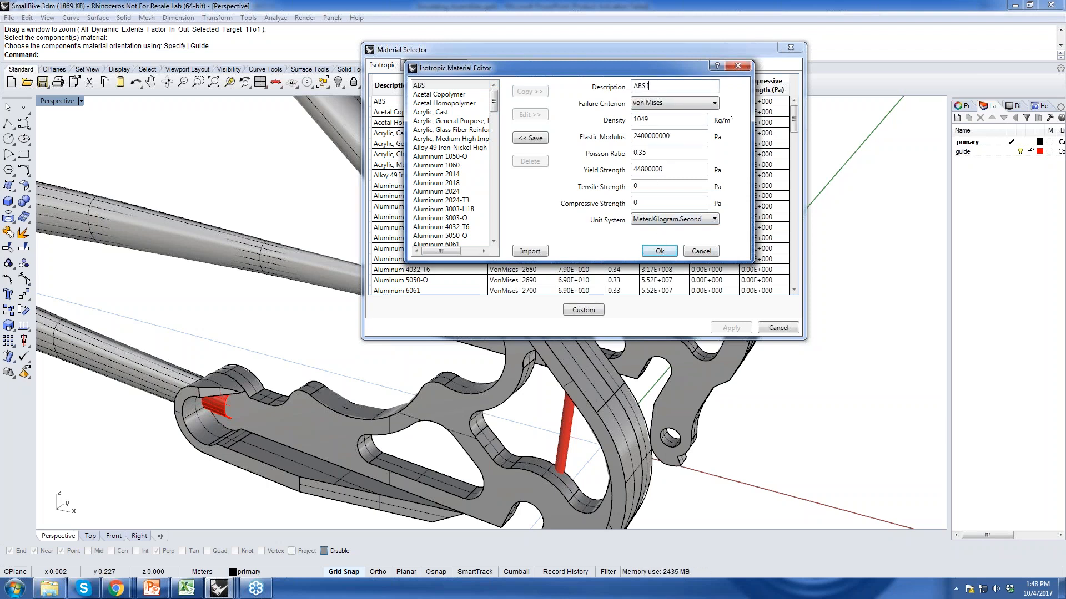
pyautogui.click(662, 124)
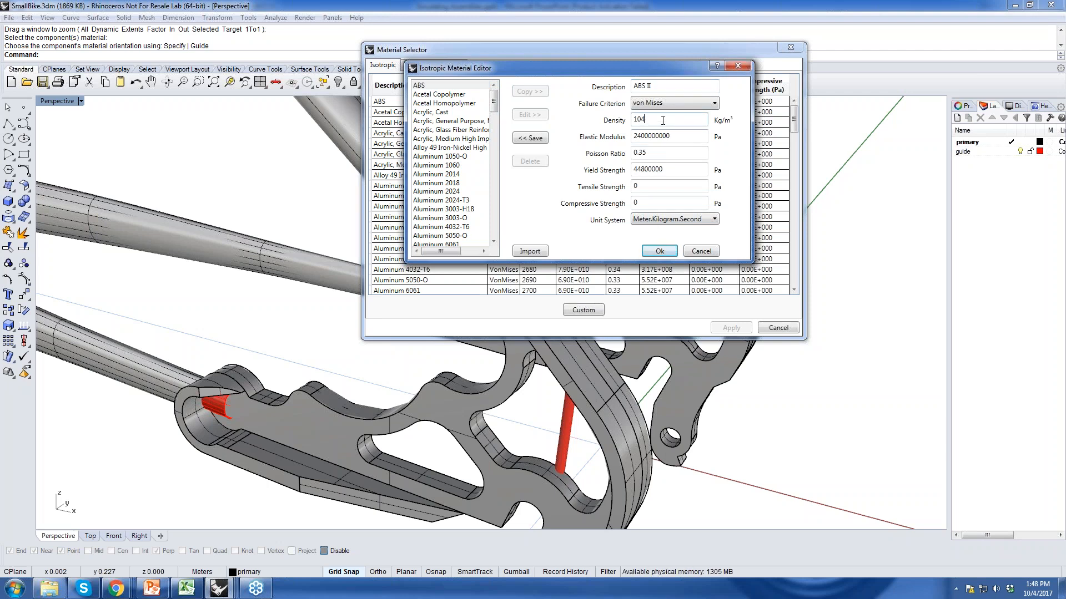
pyautogui.write('200')
pyautogui.click(650, 137)
pyautogui.press('BackSpace')
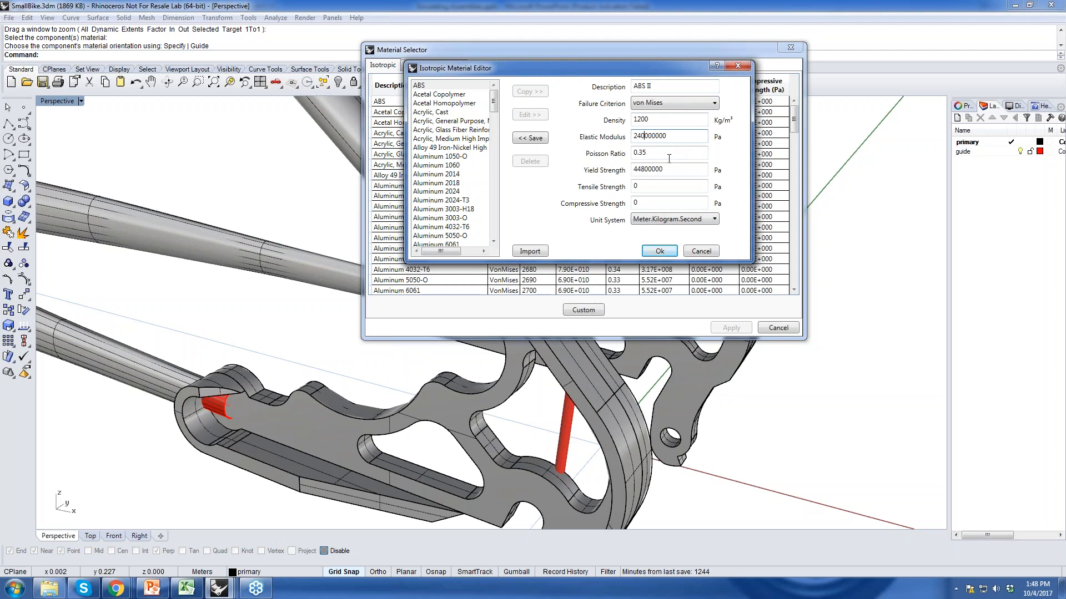
pyautogui.click(649, 169)
# - Review the failure criterion options, keep von Mises, and save ABS II to the isotropic material library
pyautogui.click(714, 104)
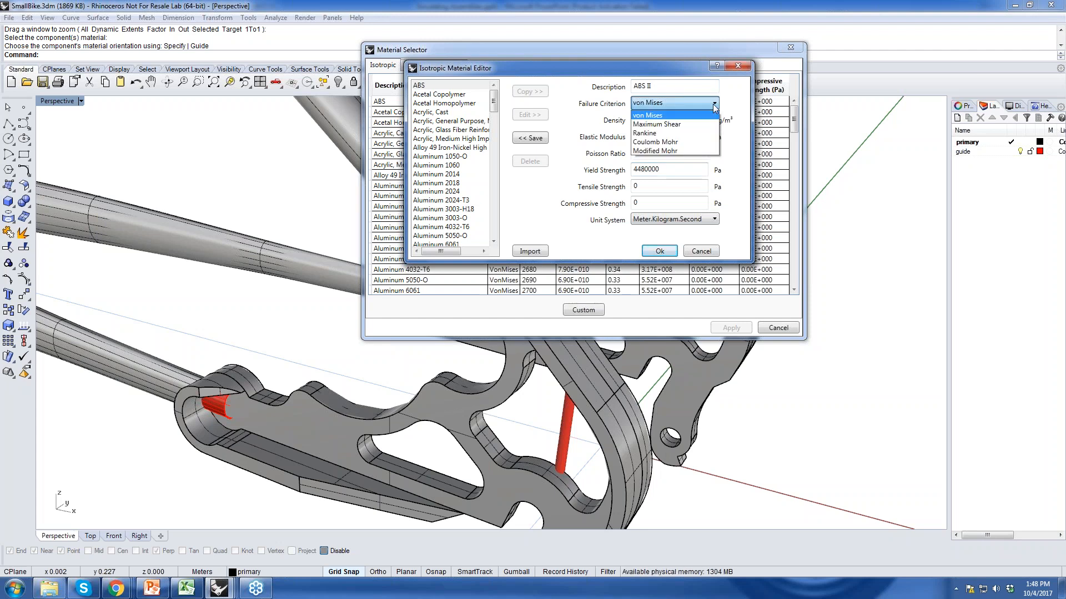
pyautogui.click(715, 107)
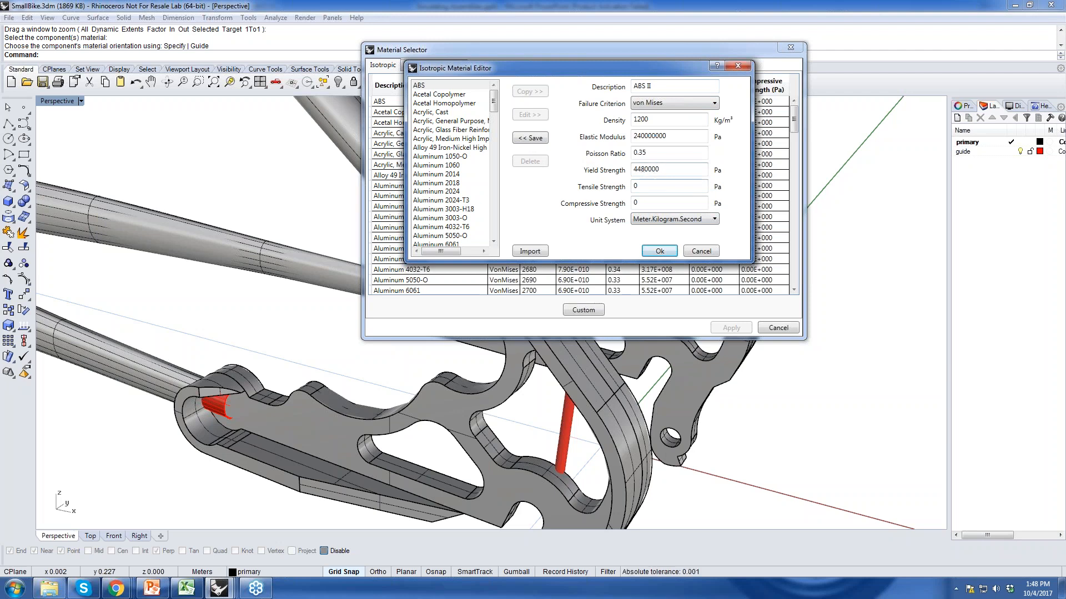
pyautogui.click(535, 139)
pyautogui.moveTo(494, 101); pyautogui.dragTo(491, 229)
pyautogui.scroll(-4, 491, 229)
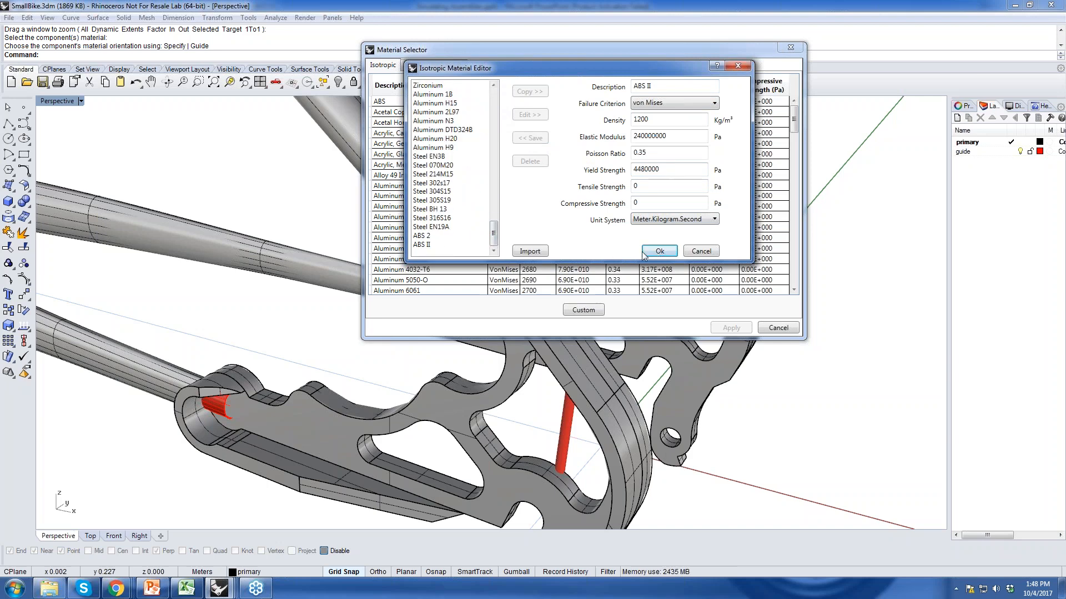
# - Close the isotropic material editor and select ABS II in the isotropic material list
pyautogui.click(646, 252)
pyautogui.scroll(-1, 795, 155)
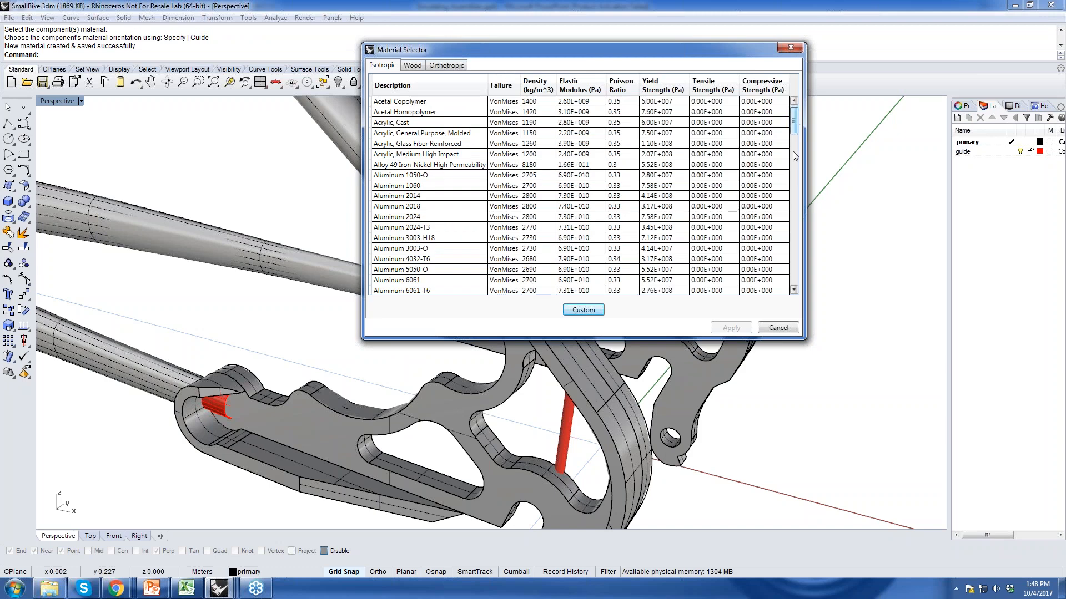
pyautogui.scroll(-10, 795, 155)
pyautogui.click(403, 280)
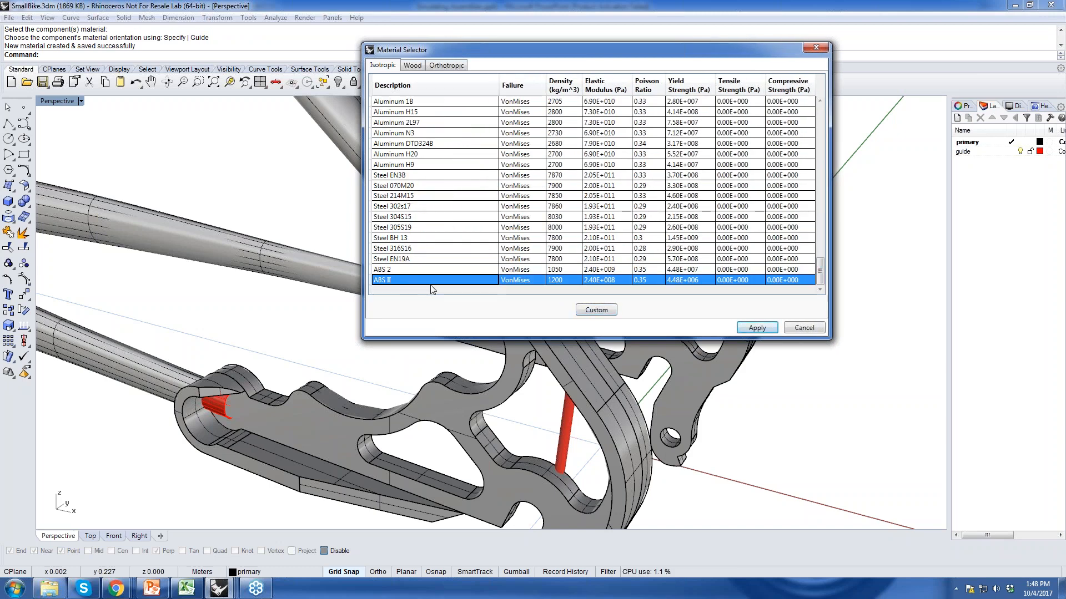
# - Examine copies of Balsa and Birch, Yellow in the custom wood material editor and close it without saving
pyautogui.click(420, 66)
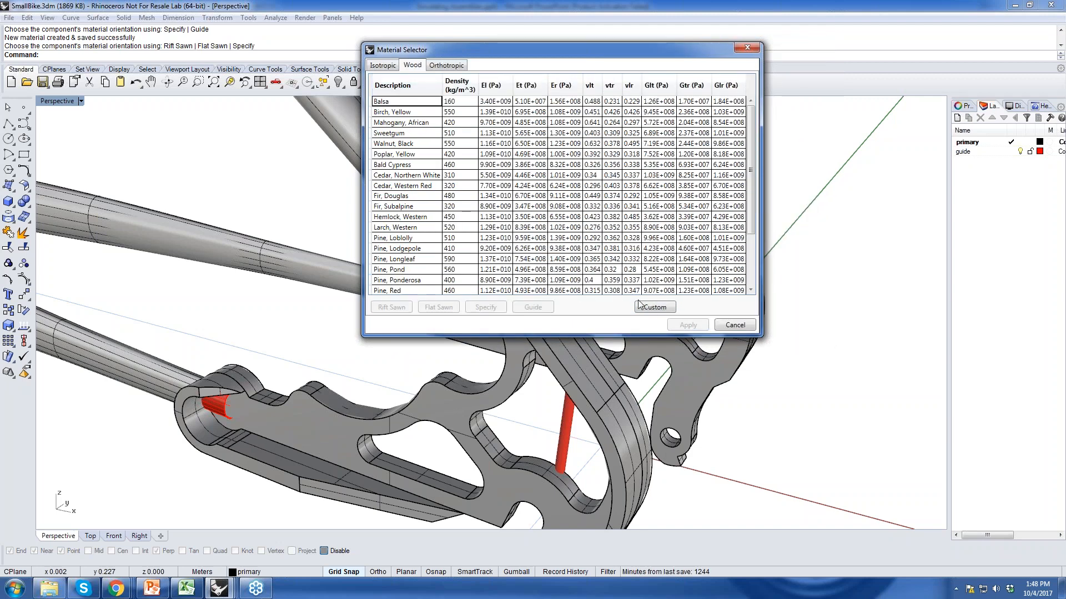
pyautogui.click(652, 308)
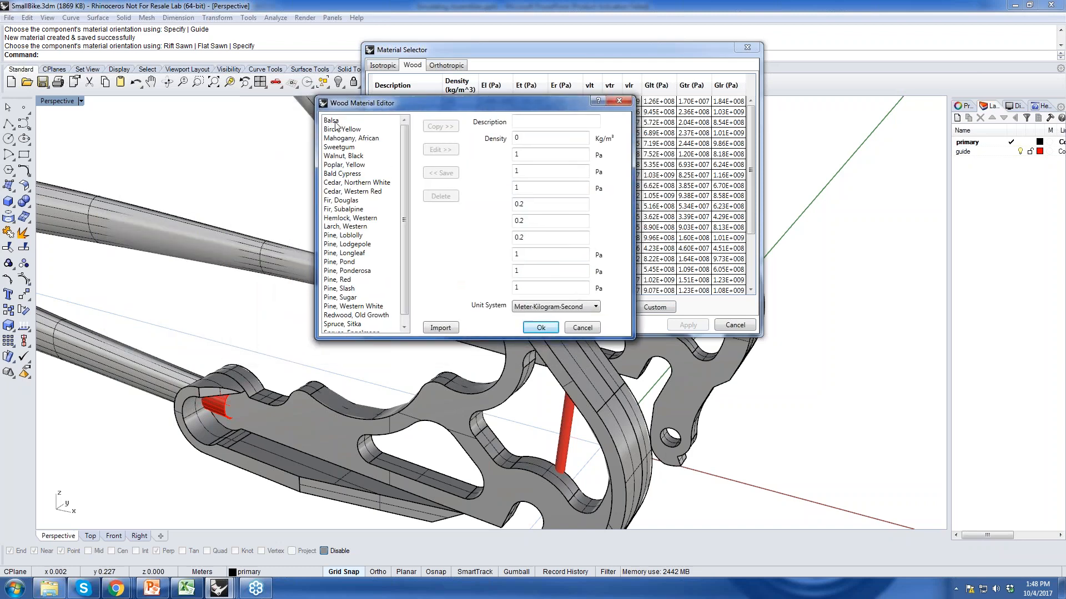
pyautogui.click(336, 122)
pyautogui.click(436, 126)
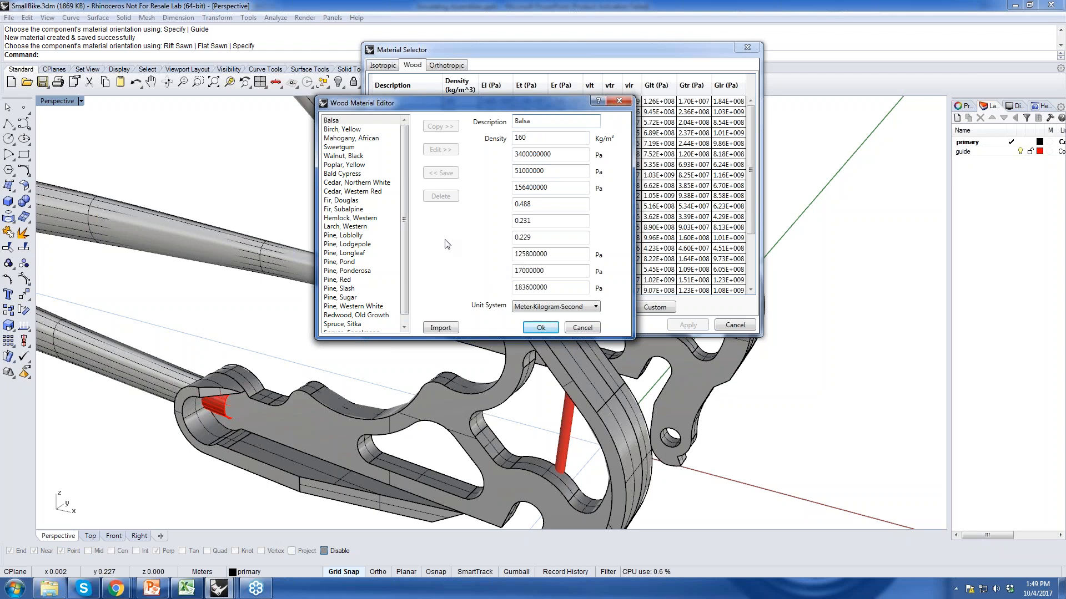
pyautogui.click(341, 130)
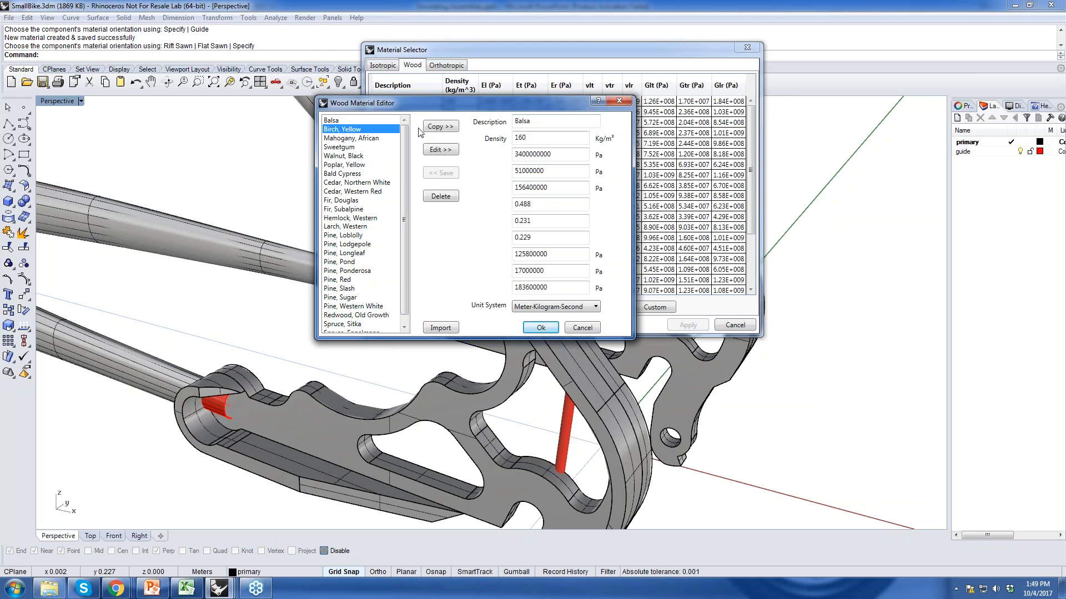
pyautogui.click(439, 127)
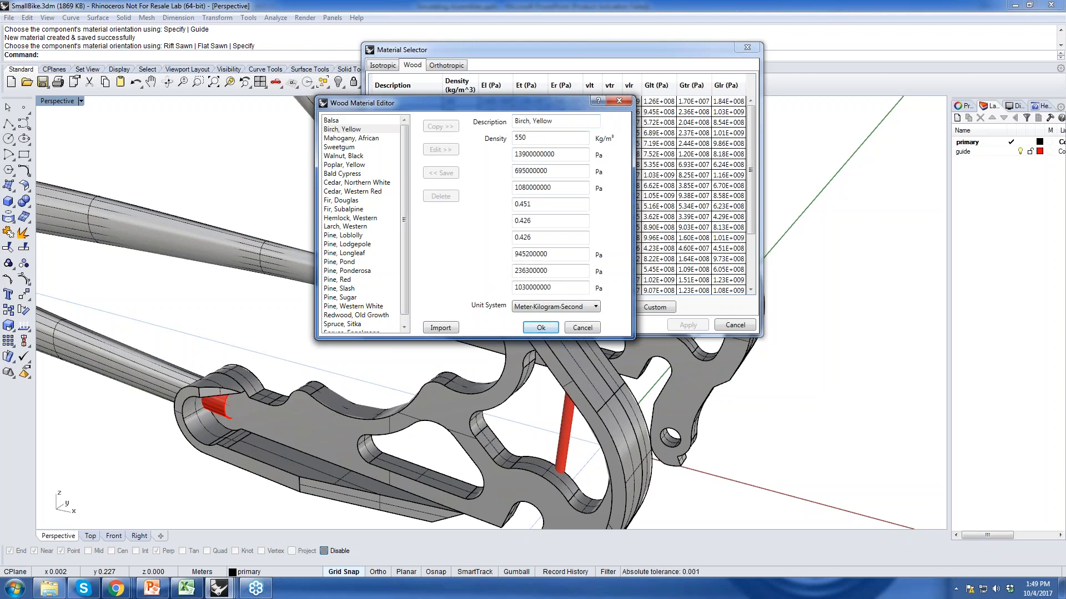
pyautogui.click(582, 327)
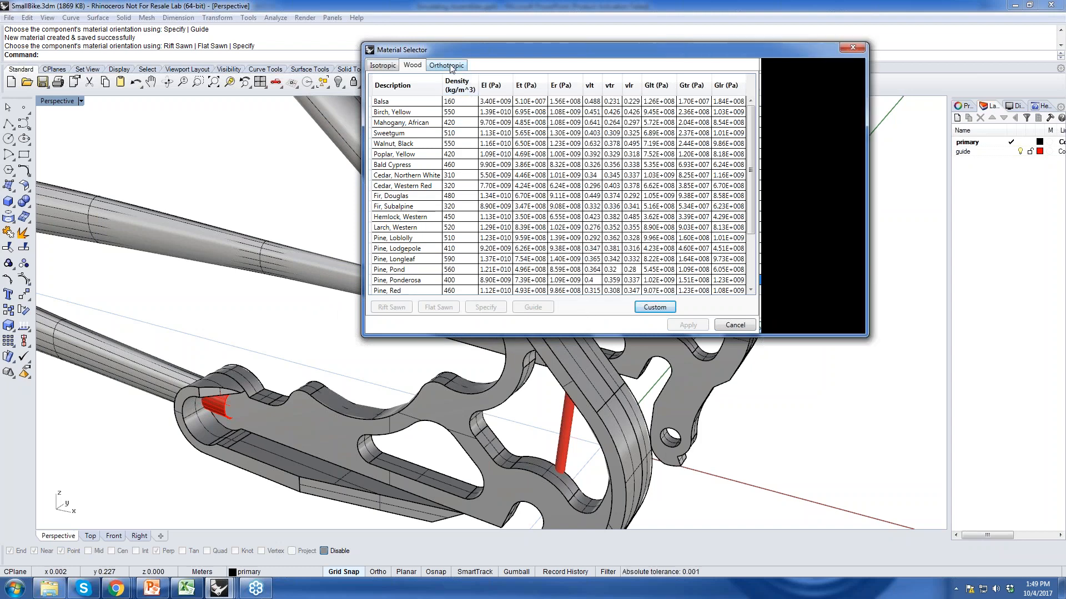
# - Examine a copy of Silicon carbide/Aluminum in the custom orthotropic material editor, and leave the material selection without applying anything
pyautogui.click(449, 66)
pyautogui.click(655, 310)
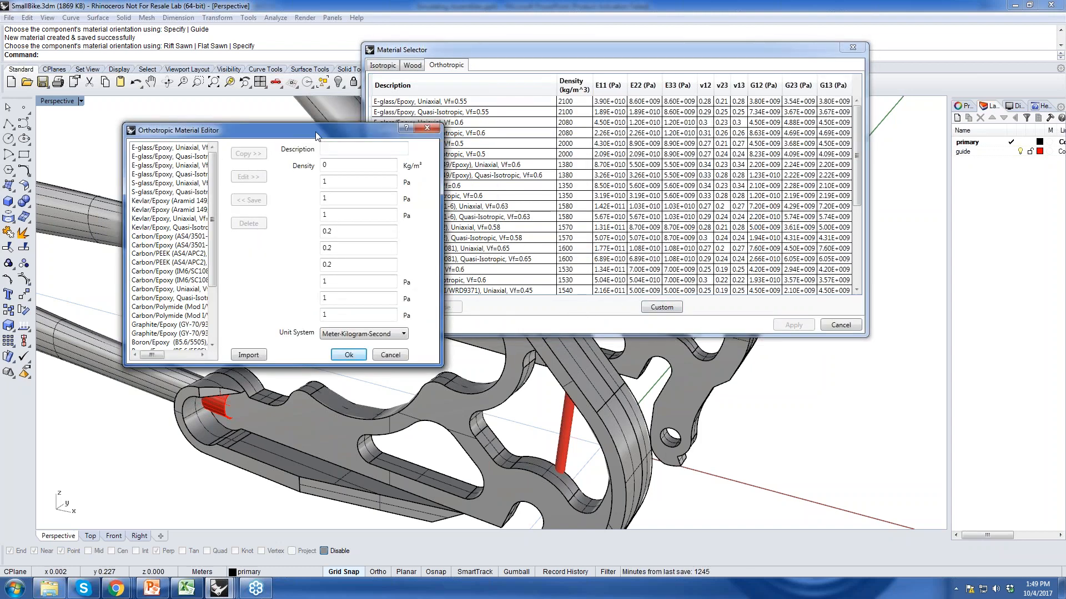
pyautogui.moveTo(316, 131); pyautogui.dragTo(633, 86)
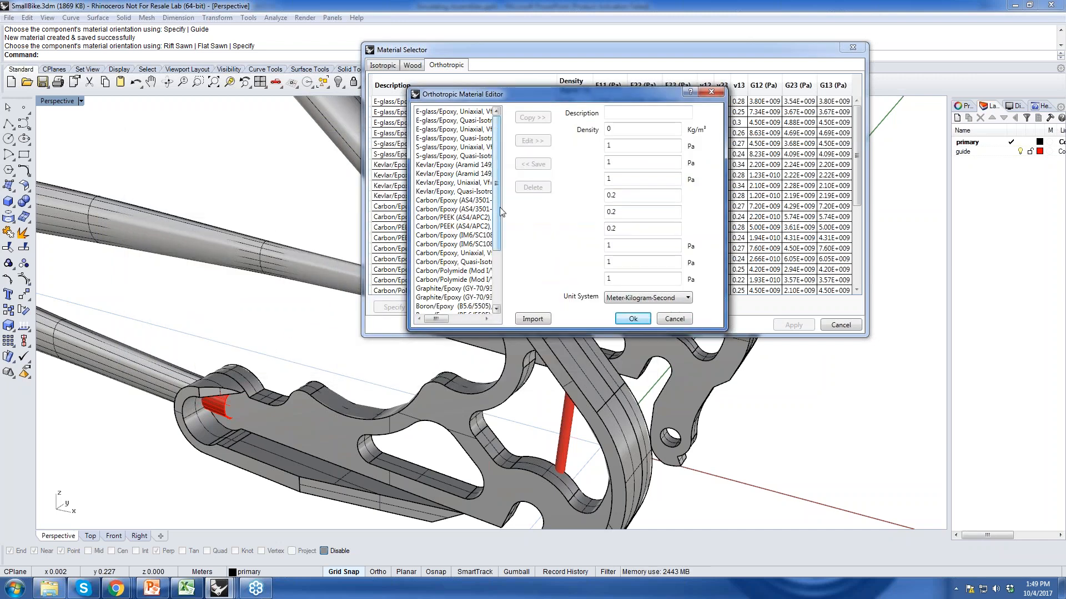
pyautogui.scroll(-3, 481, 283)
pyautogui.click(455, 264)
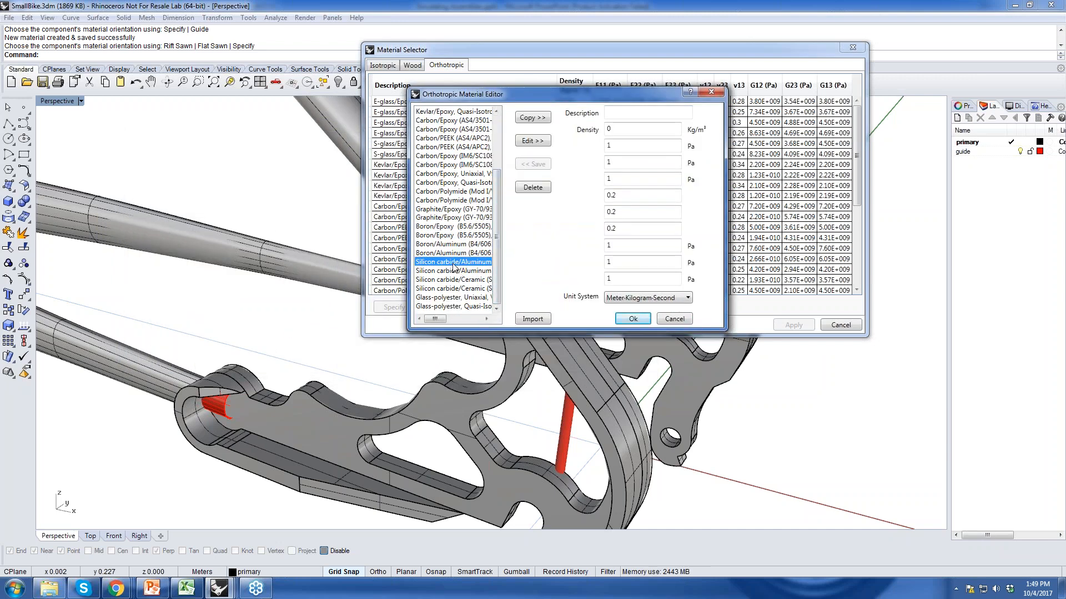
pyautogui.click(530, 118)
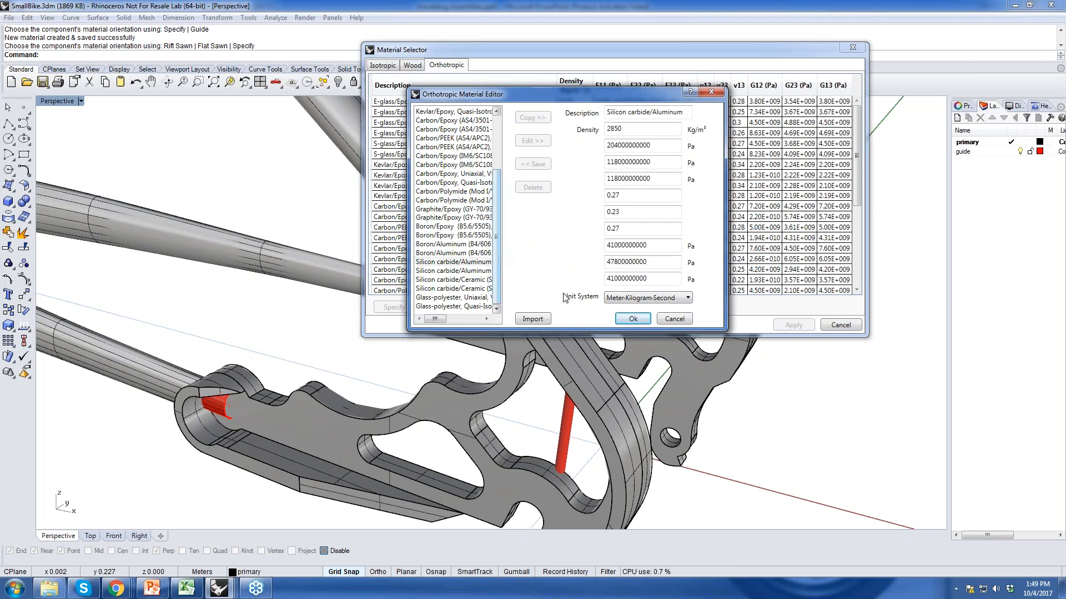
pyautogui.click(674, 319)
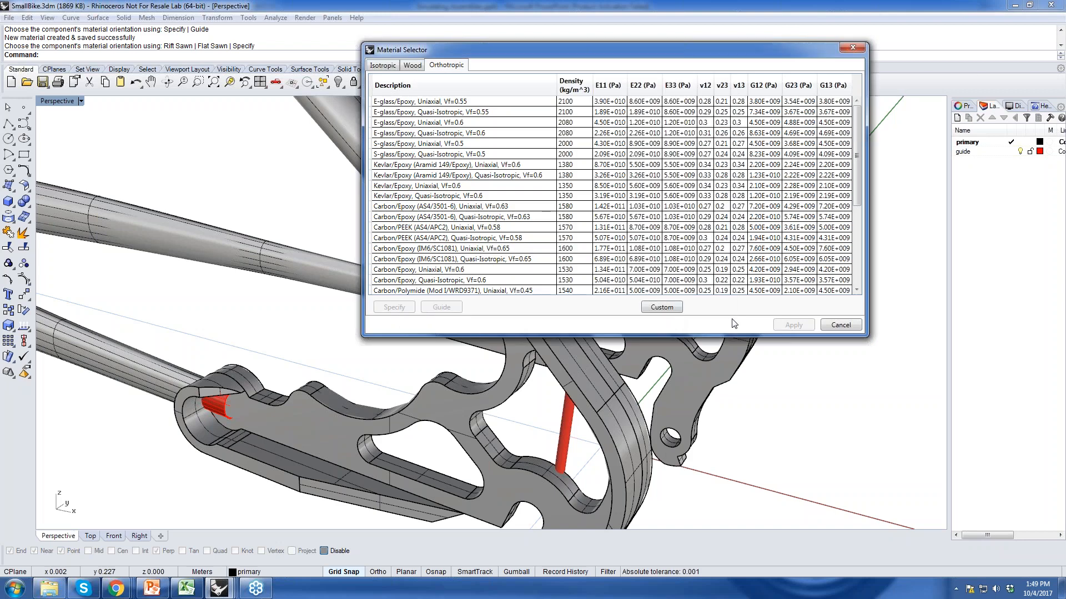
pyautogui.click(840, 326)
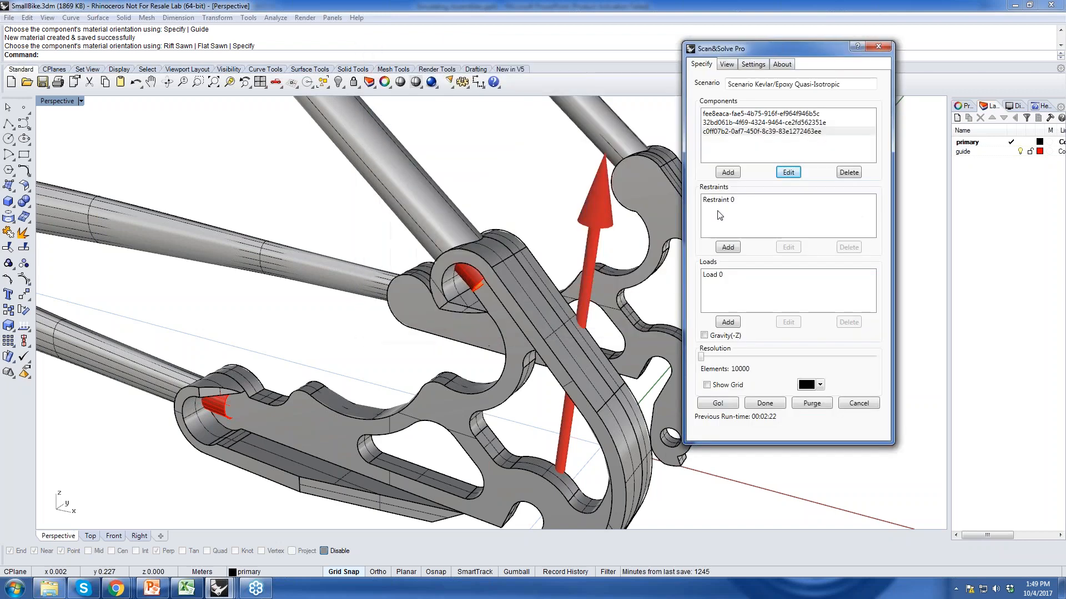
# - Switch to PowerPoint and advance the slide show to the Try Scan&Solve Yourself slide
pyautogui.click(153, 590)
pyautogui.click(108, 439)
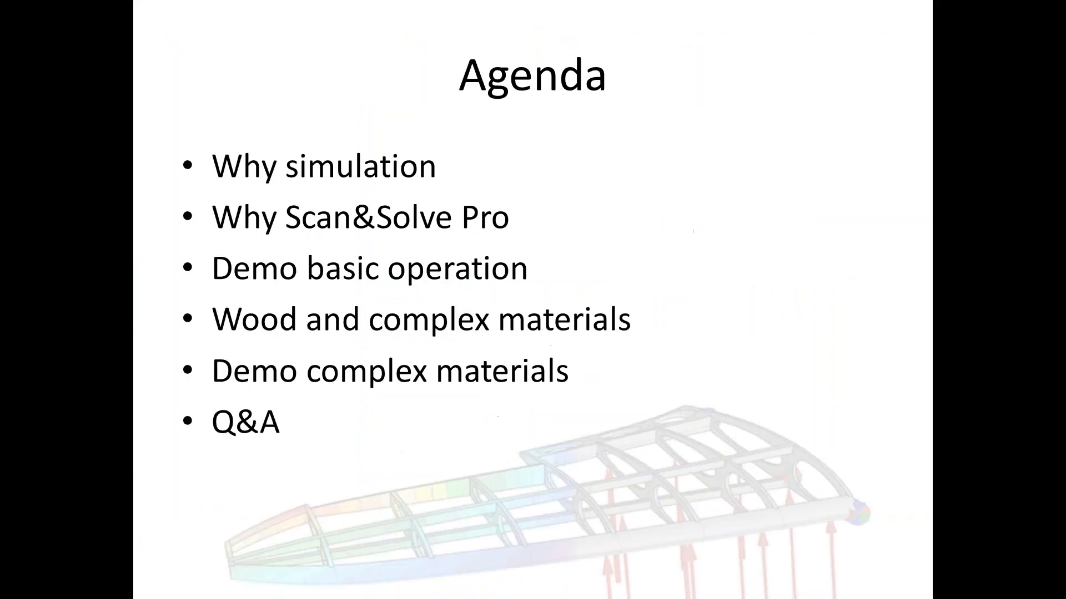
pyautogui.press('Right')
pyautogui.press('Right')
pyautogui.press('Right')
pyautogui.press('Right')
pyautogui.press('Right')
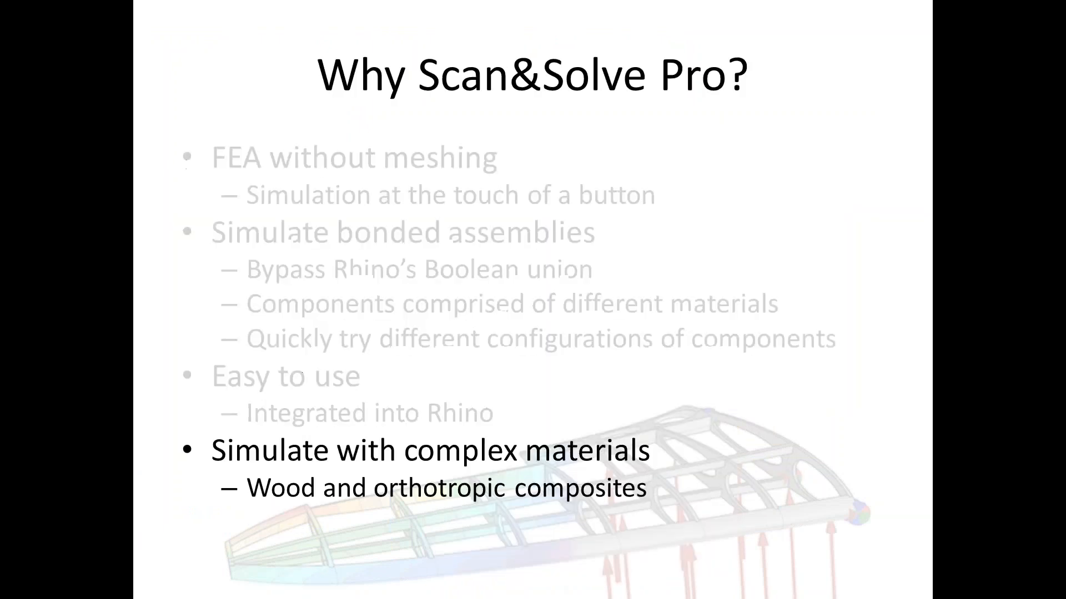
pyautogui.press('Right')
pyautogui.press('Right')
pyautogui.press('Right')
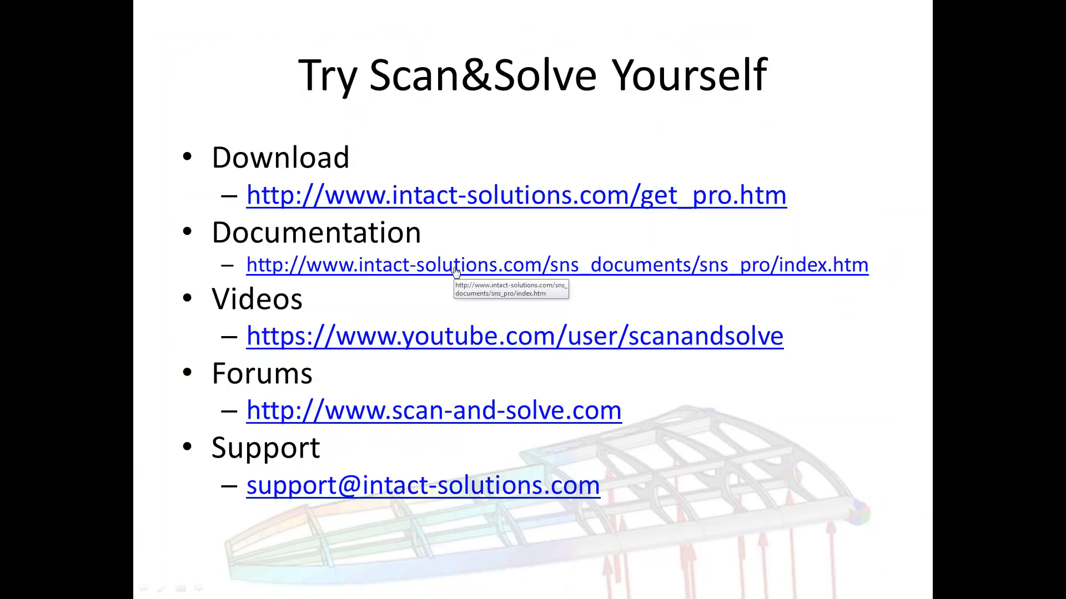
# - Open the slide's Scan&Solve Pro documentation link in the browser and go to its Learning Materials page
pyautogui.click(504, 269)
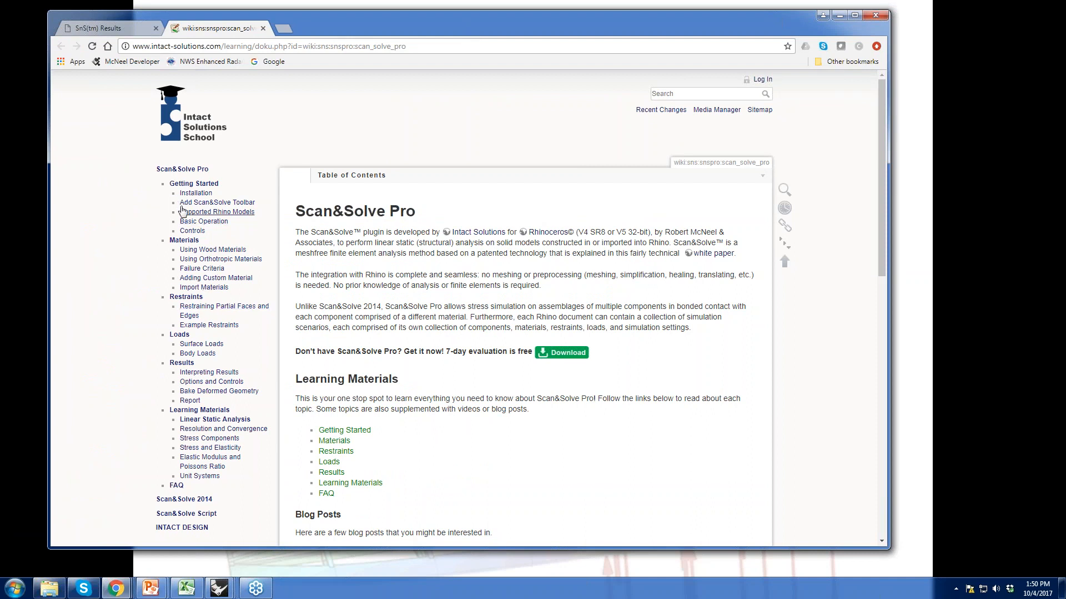
pyautogui.click(191, 413)
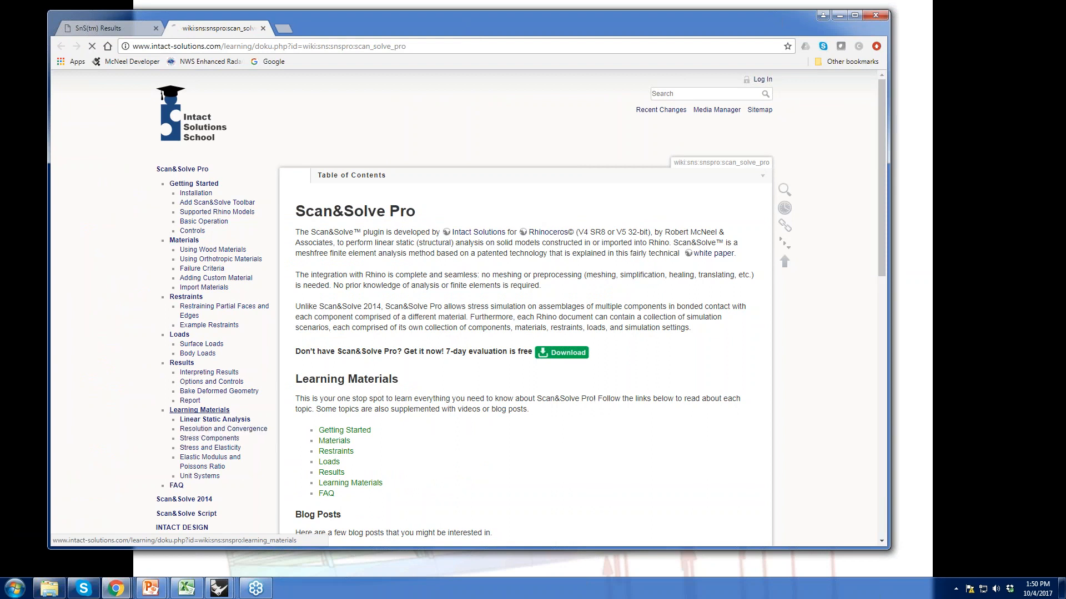